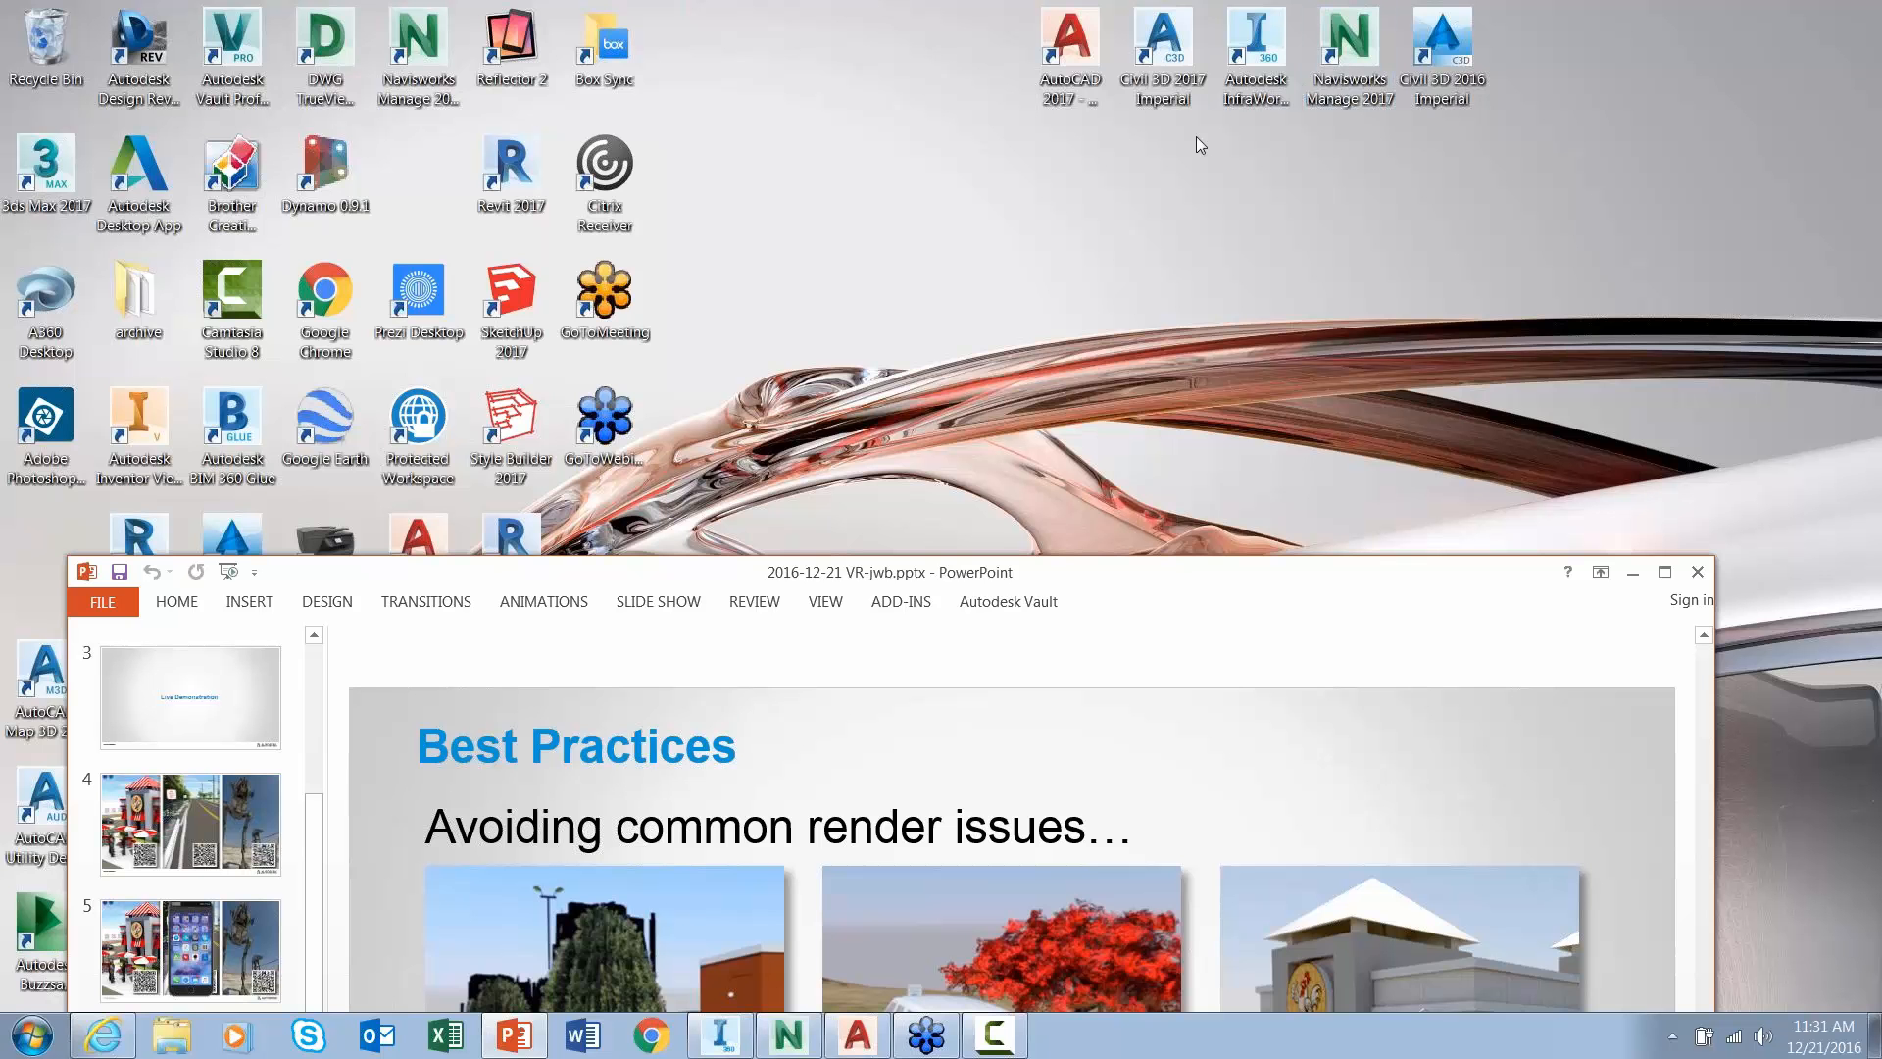
# - Minimize PowerPoint, return to InfraWorks and open the VR Render-demo model from My Models
pyautogui.click(1631, 580)
pyautogui.click(720, 1039)
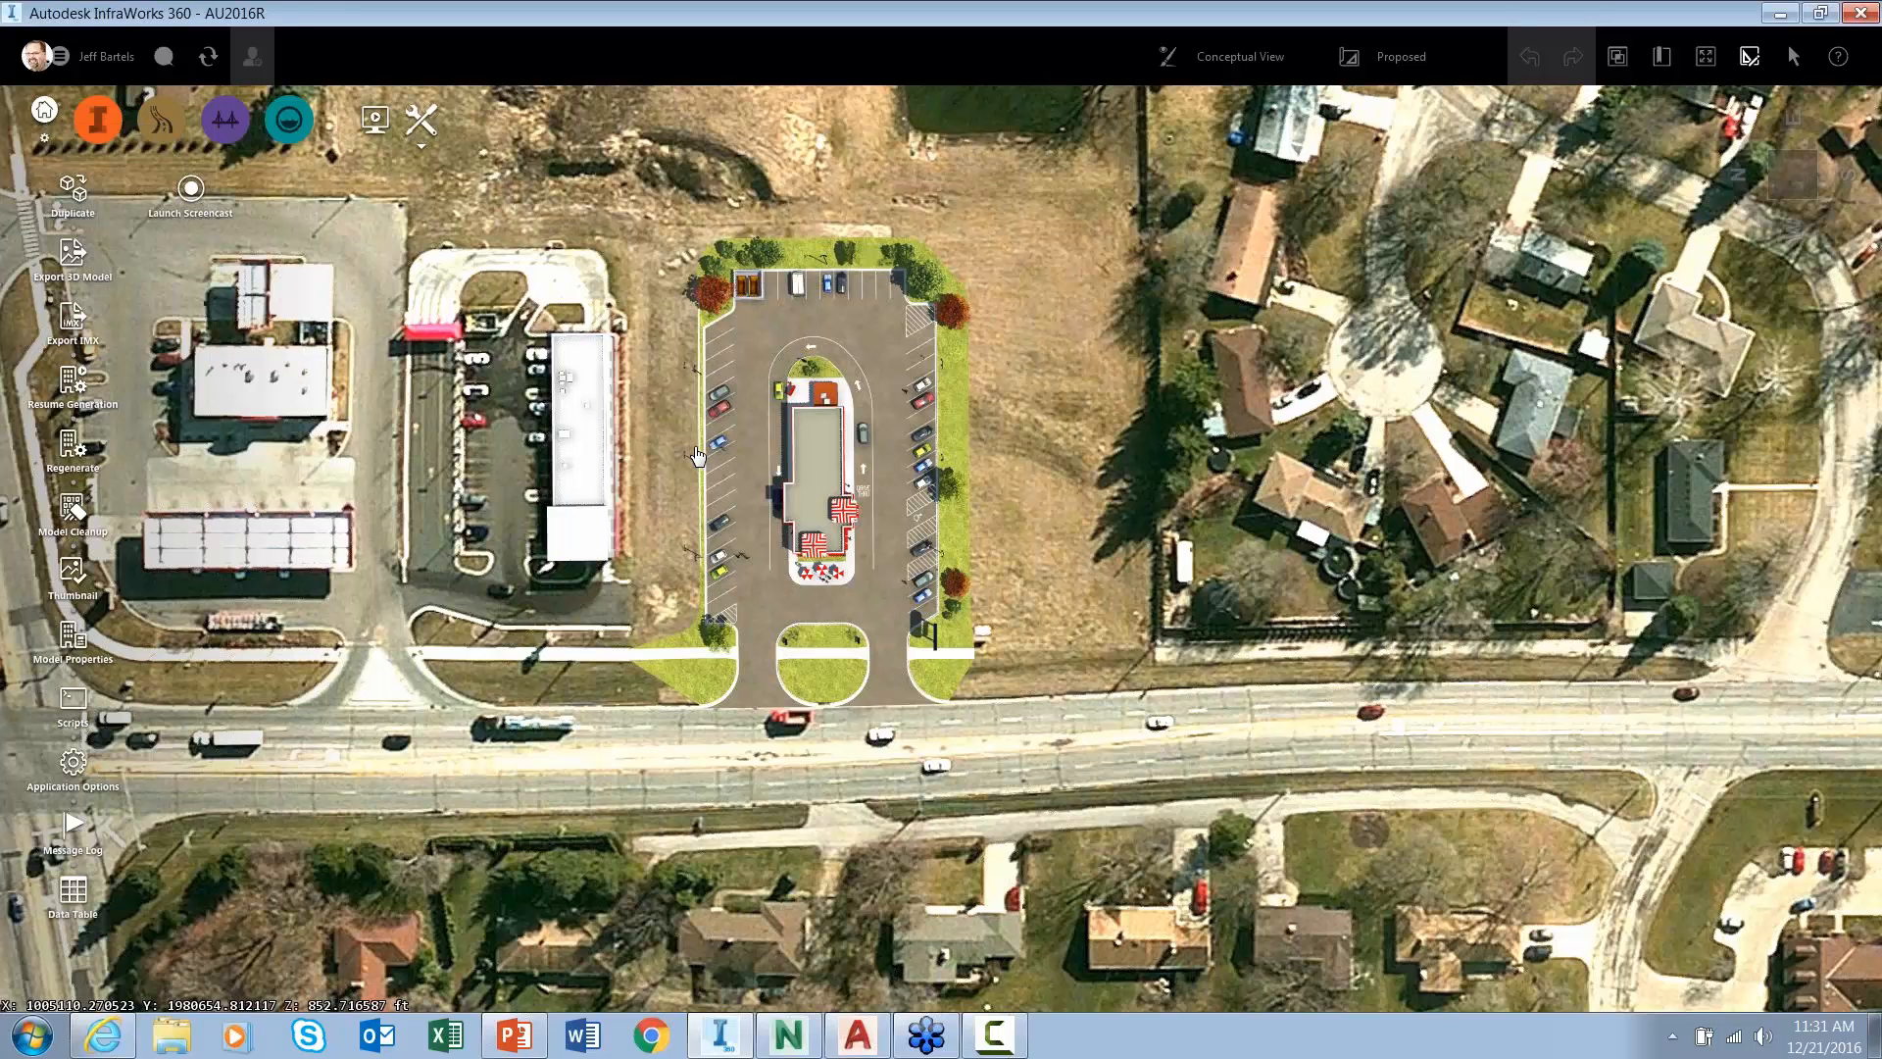
pyautogui.click(44, 110)
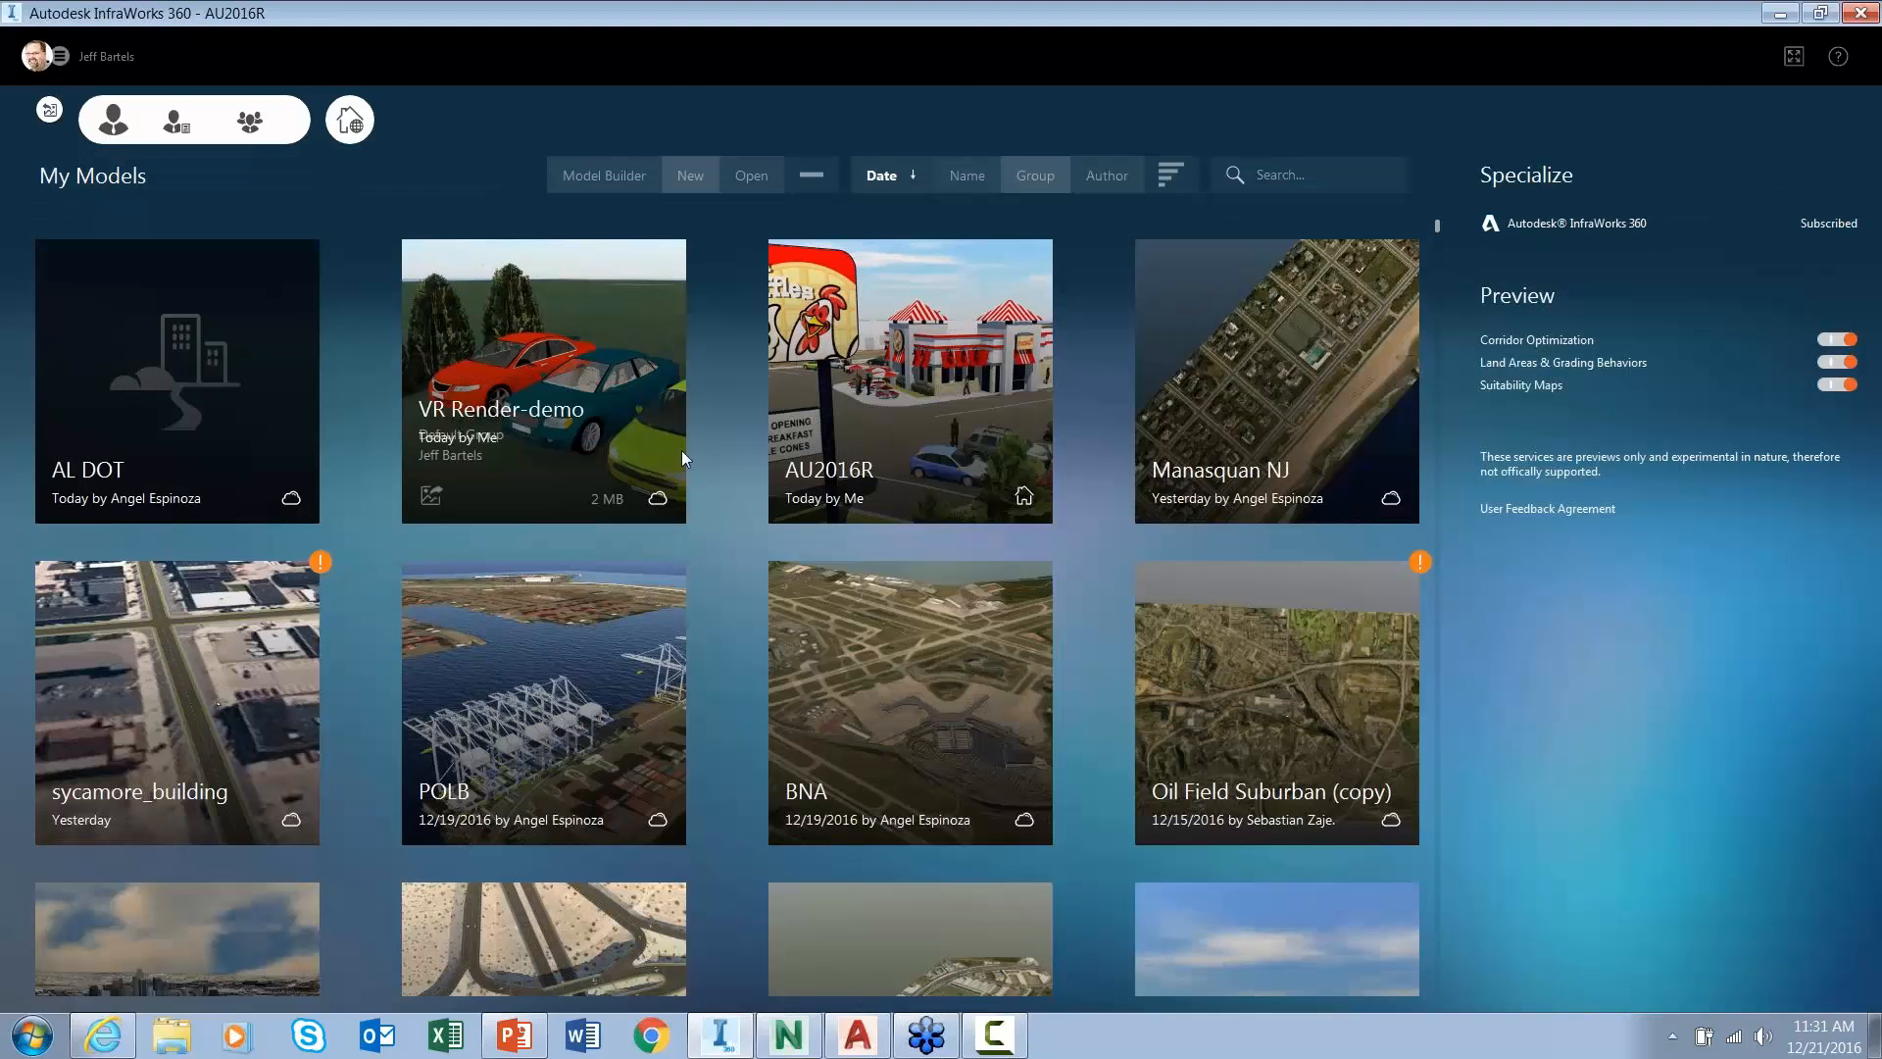
pyautogui.click(535, 420)
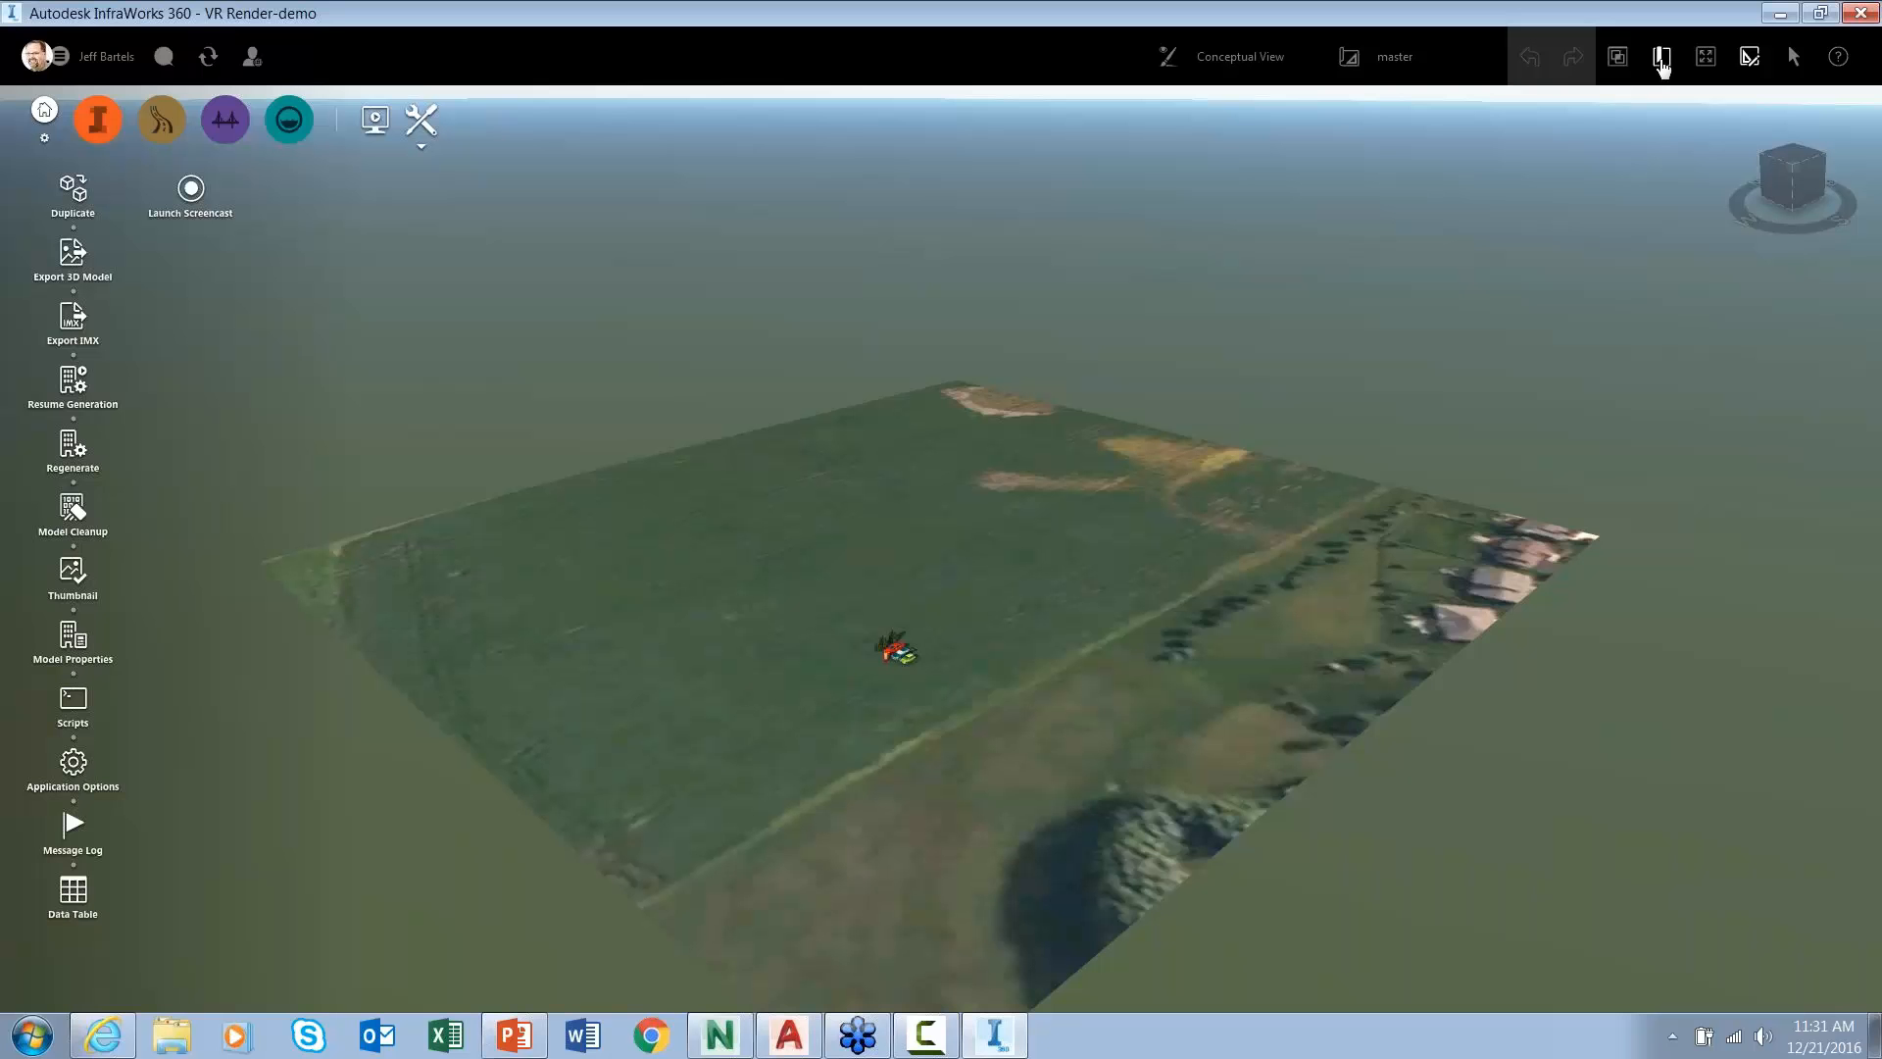
# - Jump to the 'initial view' bookmark and frame the cars, trees and waffle menu sign
pyautogui.click(1661, 59)
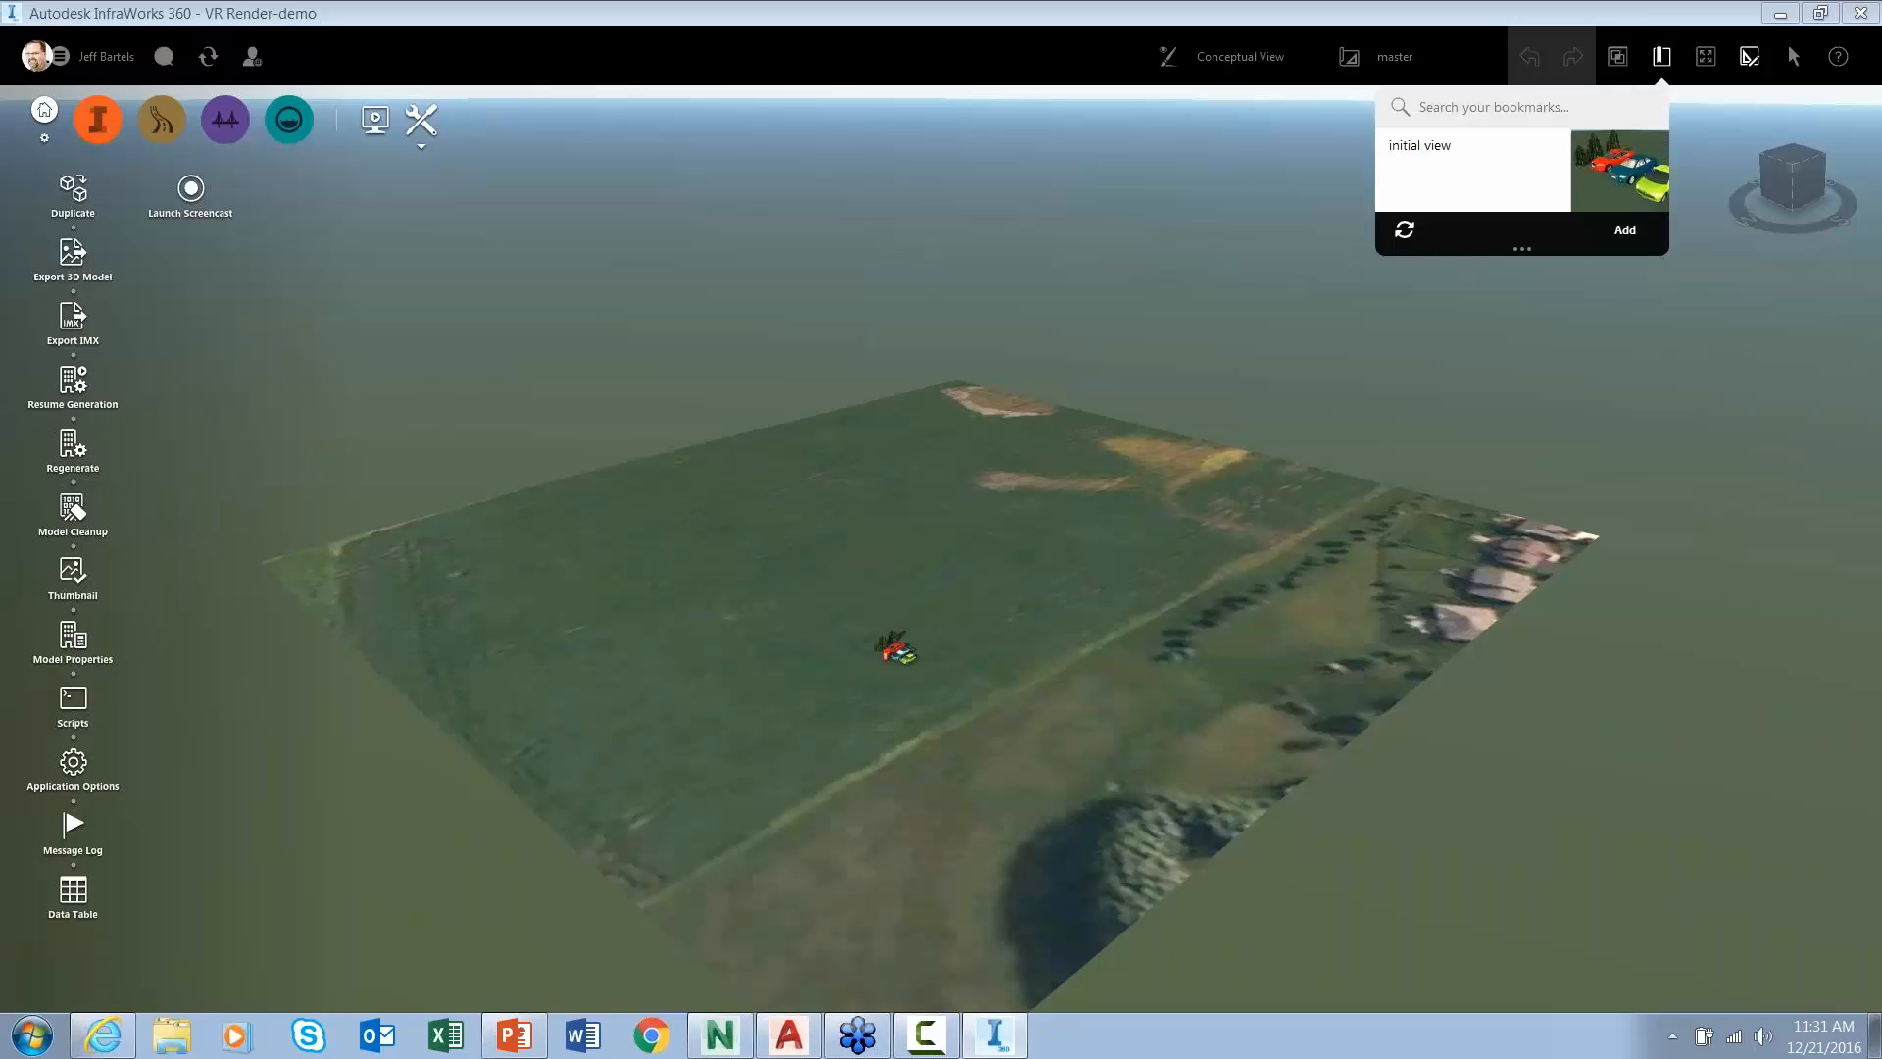
pyautogui.click(1616, 175)
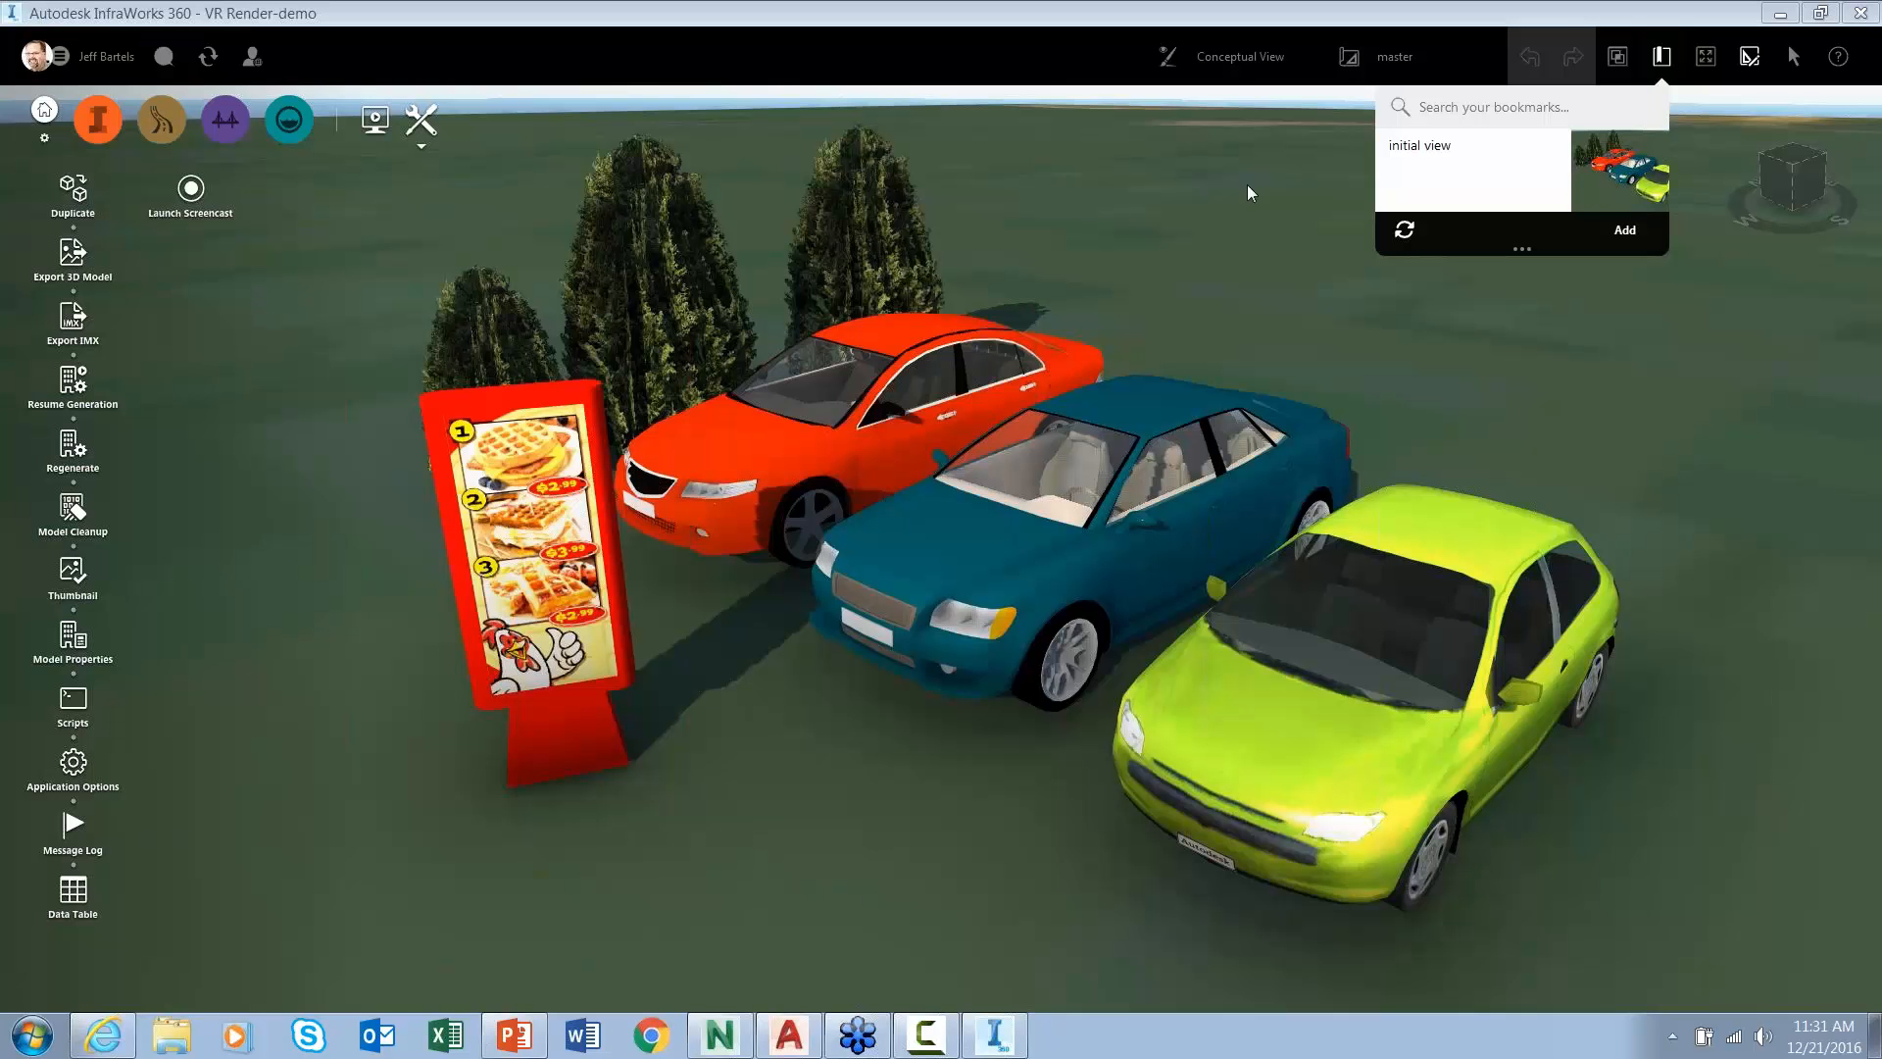
pyautogui.click(894, 219)
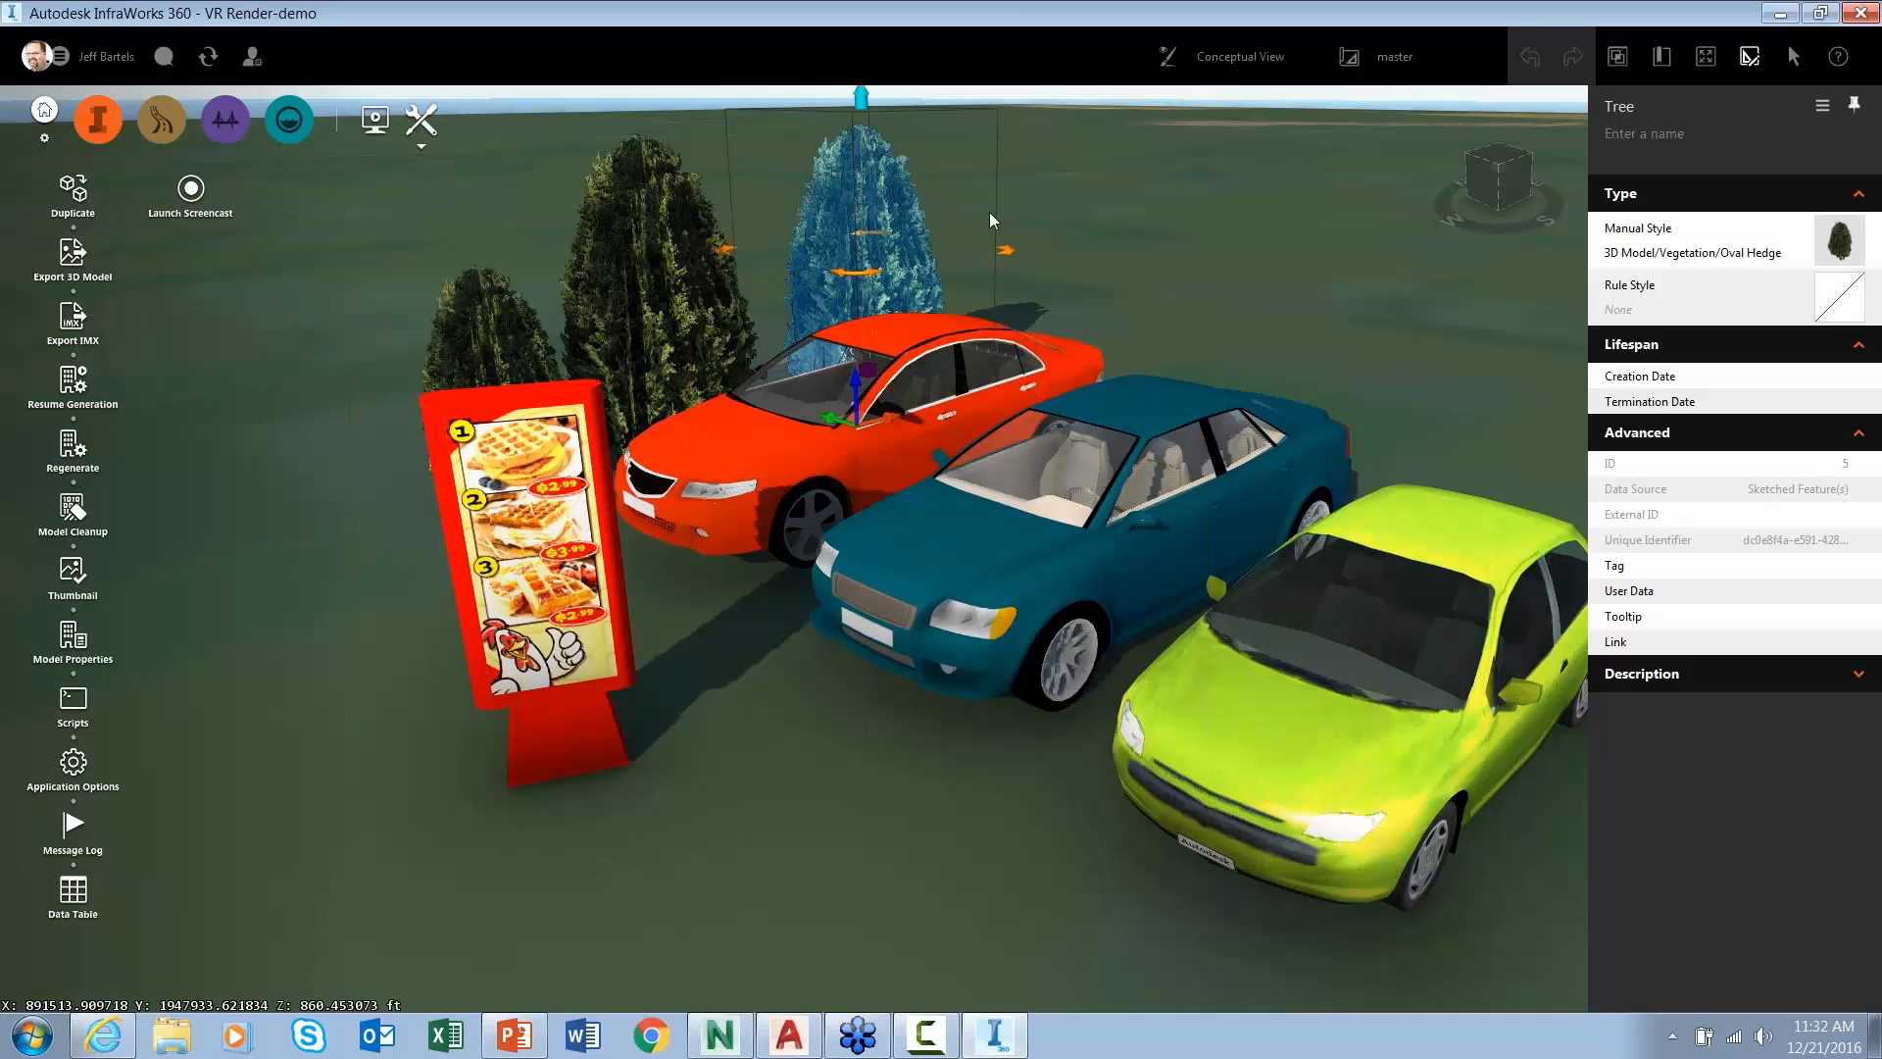
pyautogui.click(1120, 306)
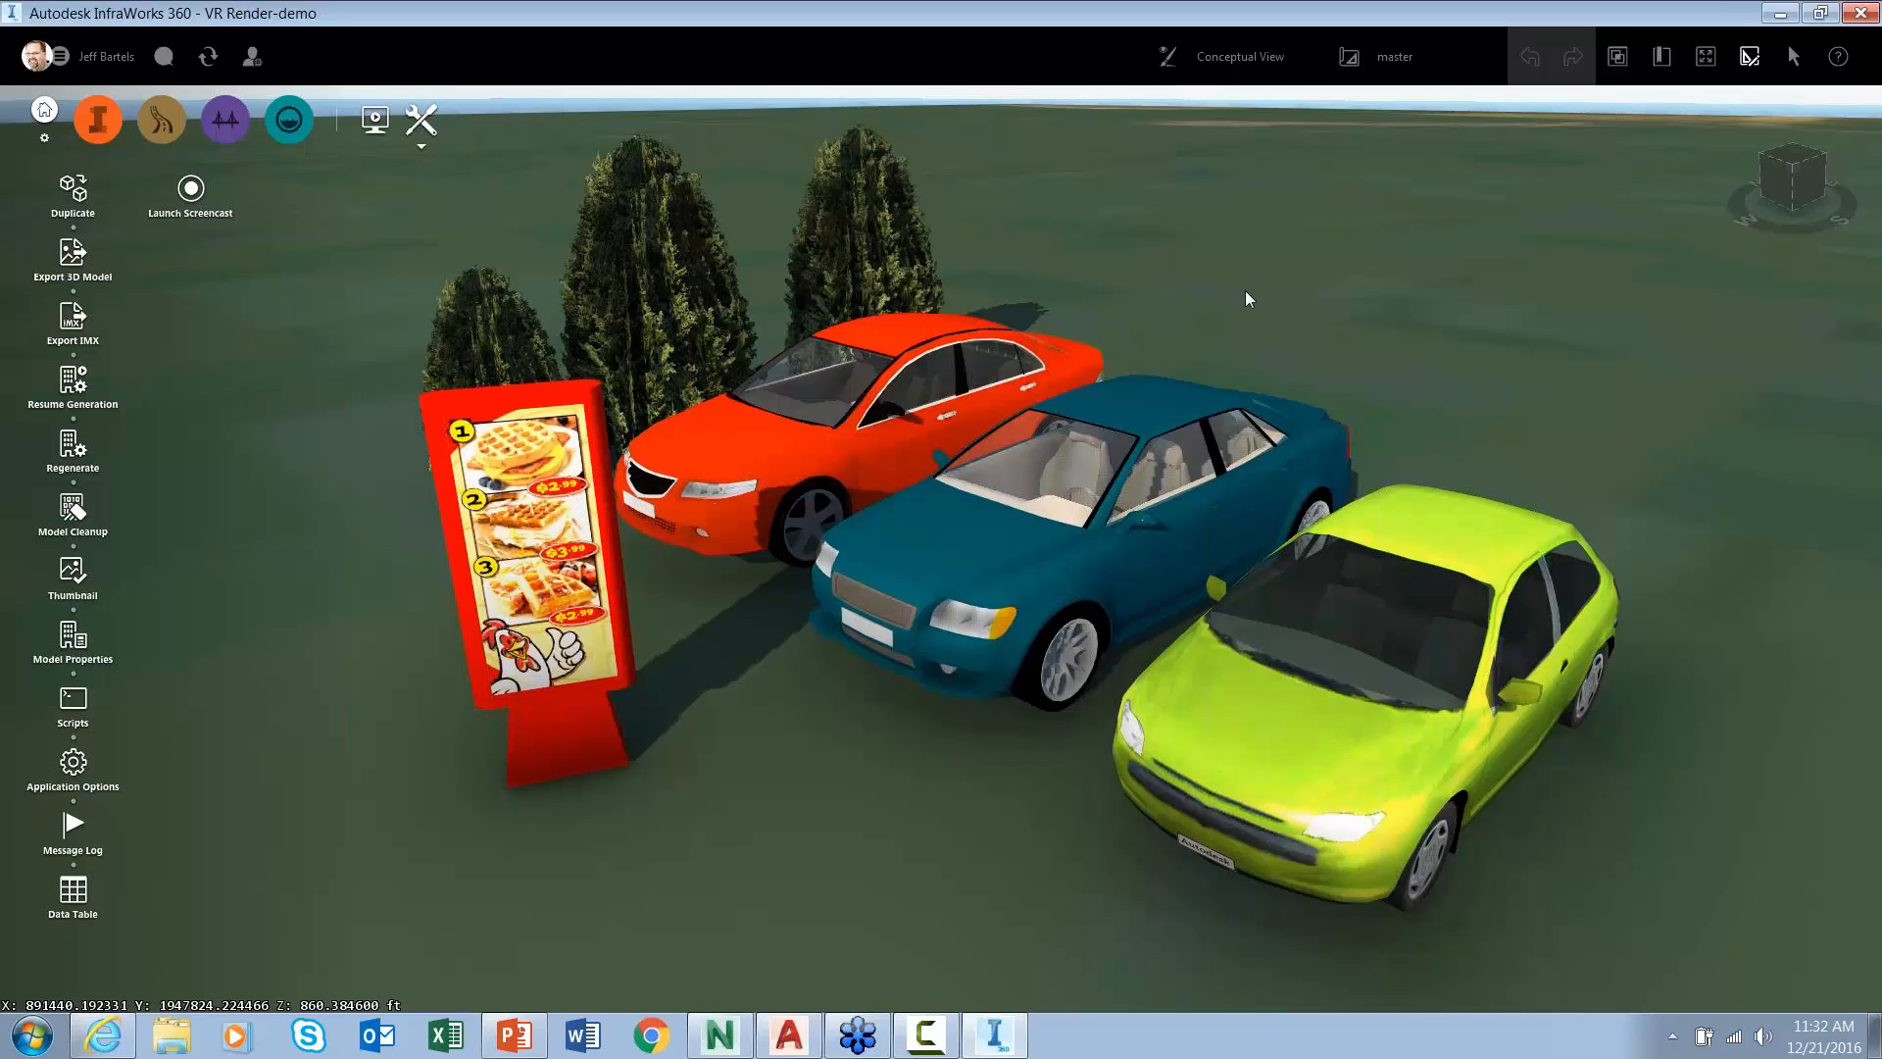
pyautogui.moveTo(1251, 285); pyautogui.dragTo(1192, 349)
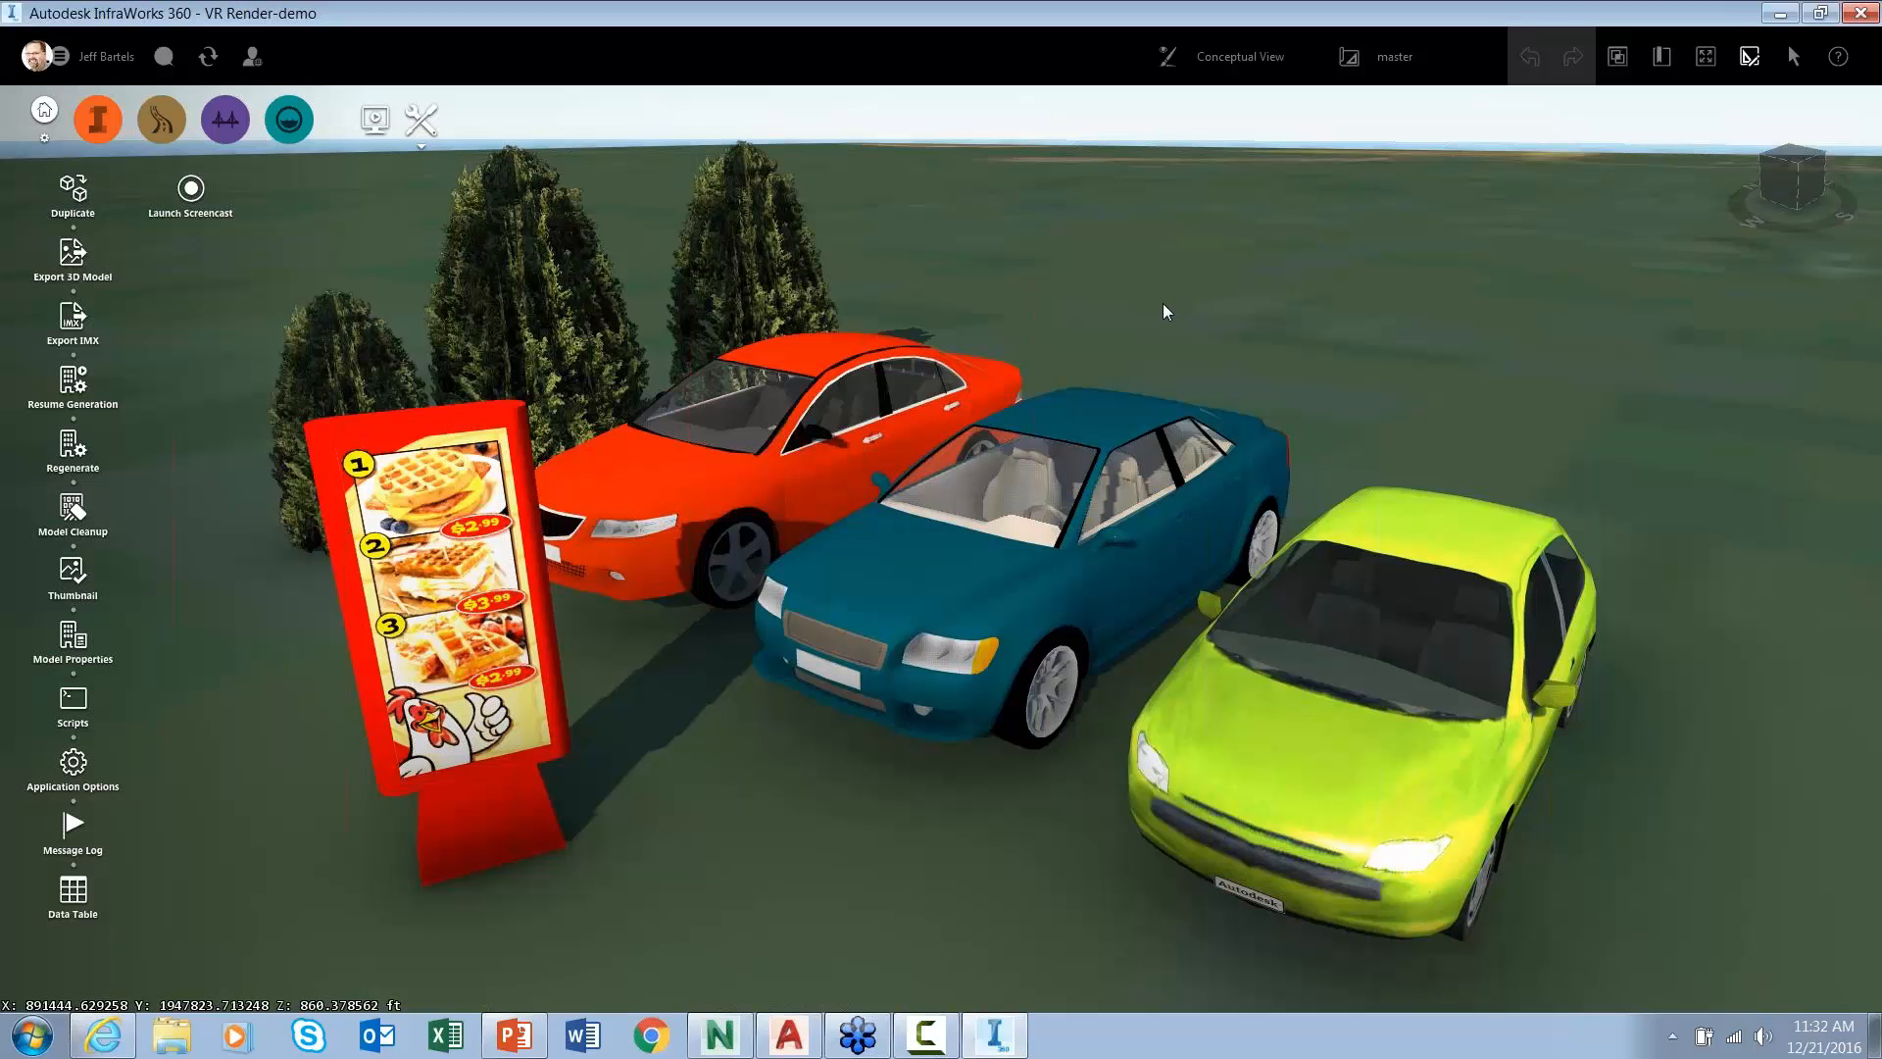
# - Drag Arborvitae+-+Small.obj from exercise files > OBJ > evergreen into the InfraWorks viewport
pyautogui.press('super+e')
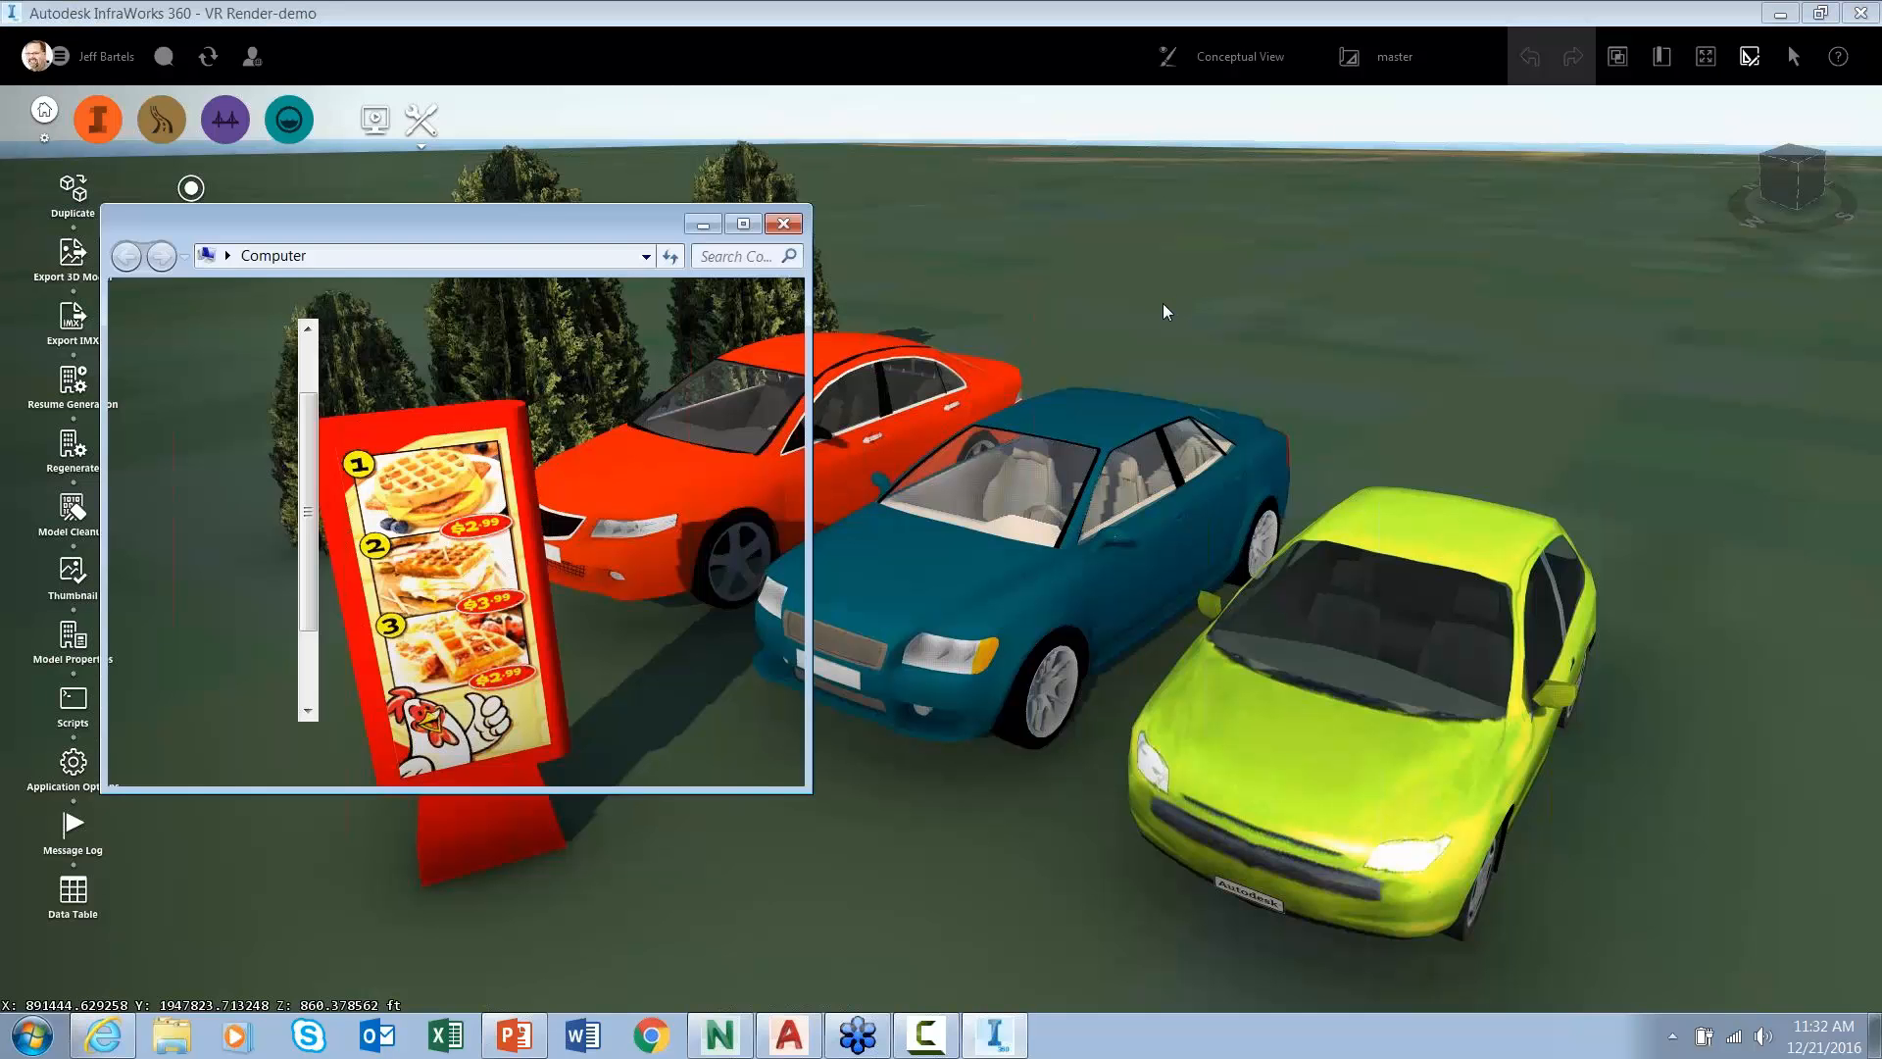
pyautogui.click(236, 465)
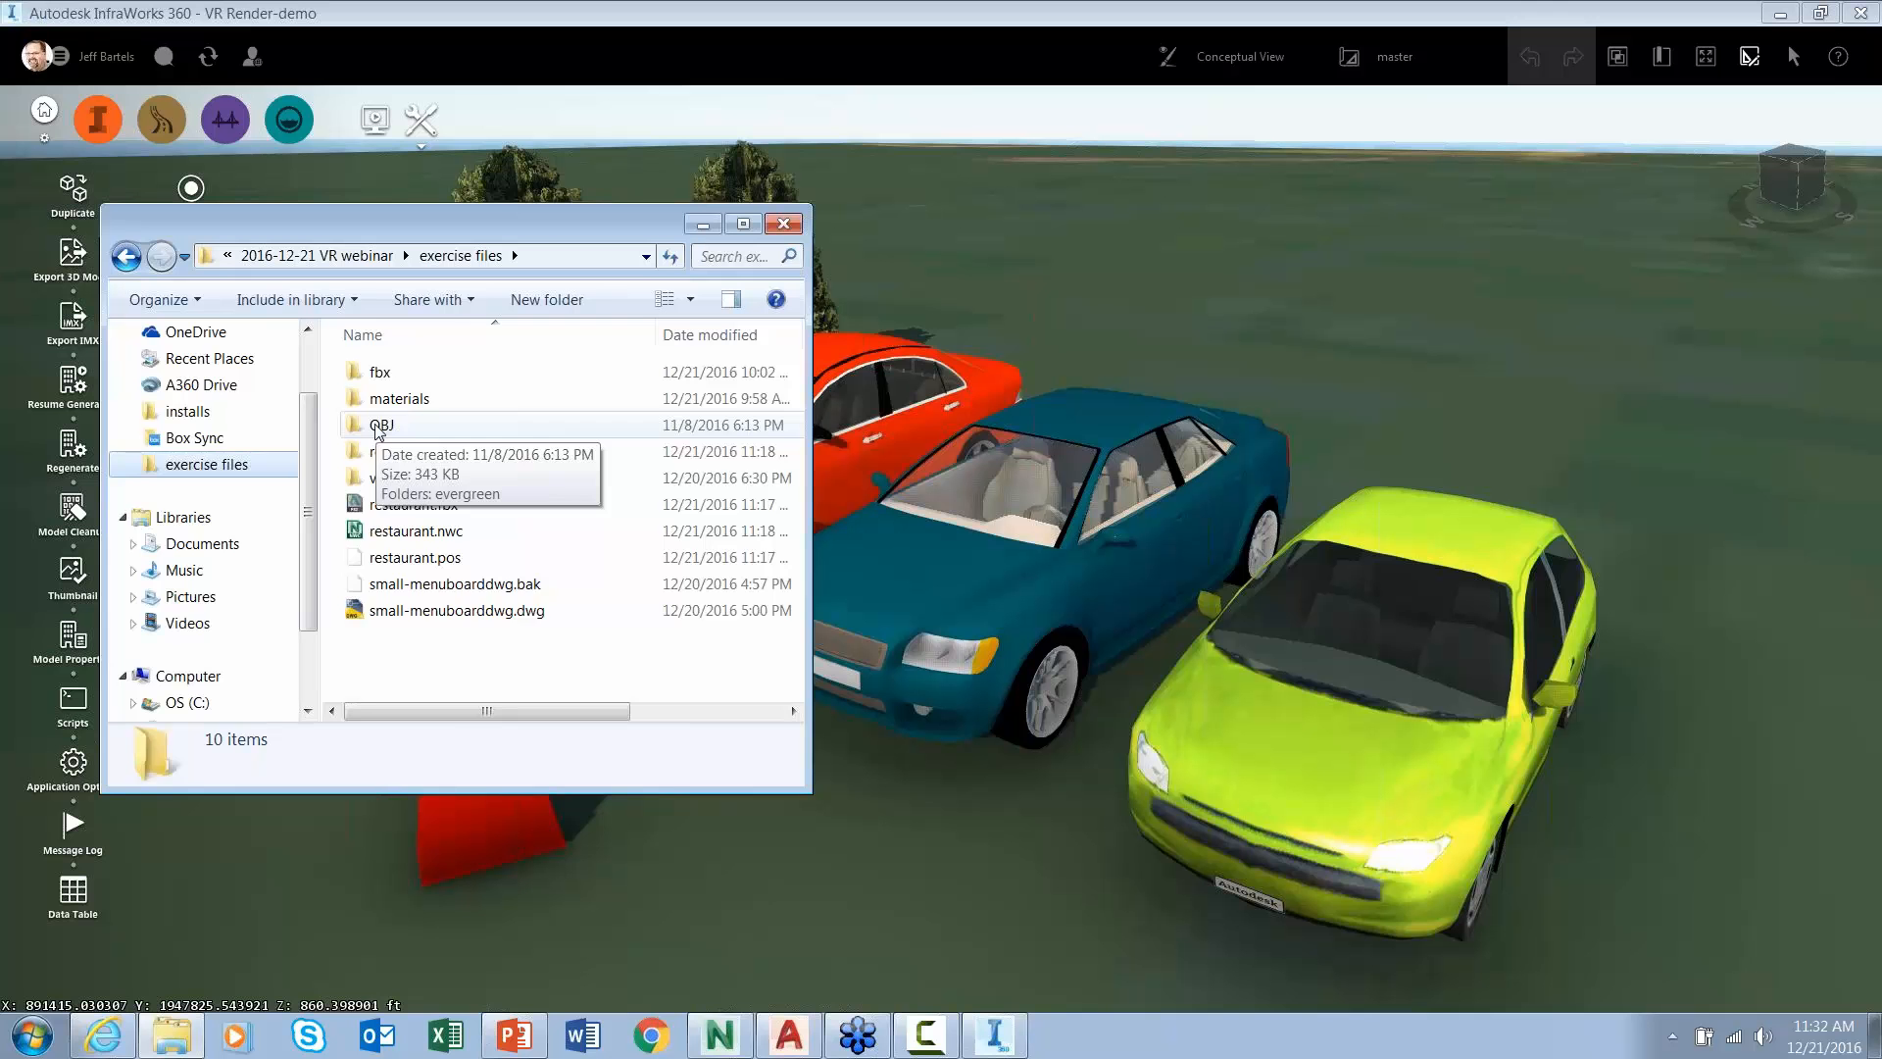
pyautogui.doubleClick(379, 425)
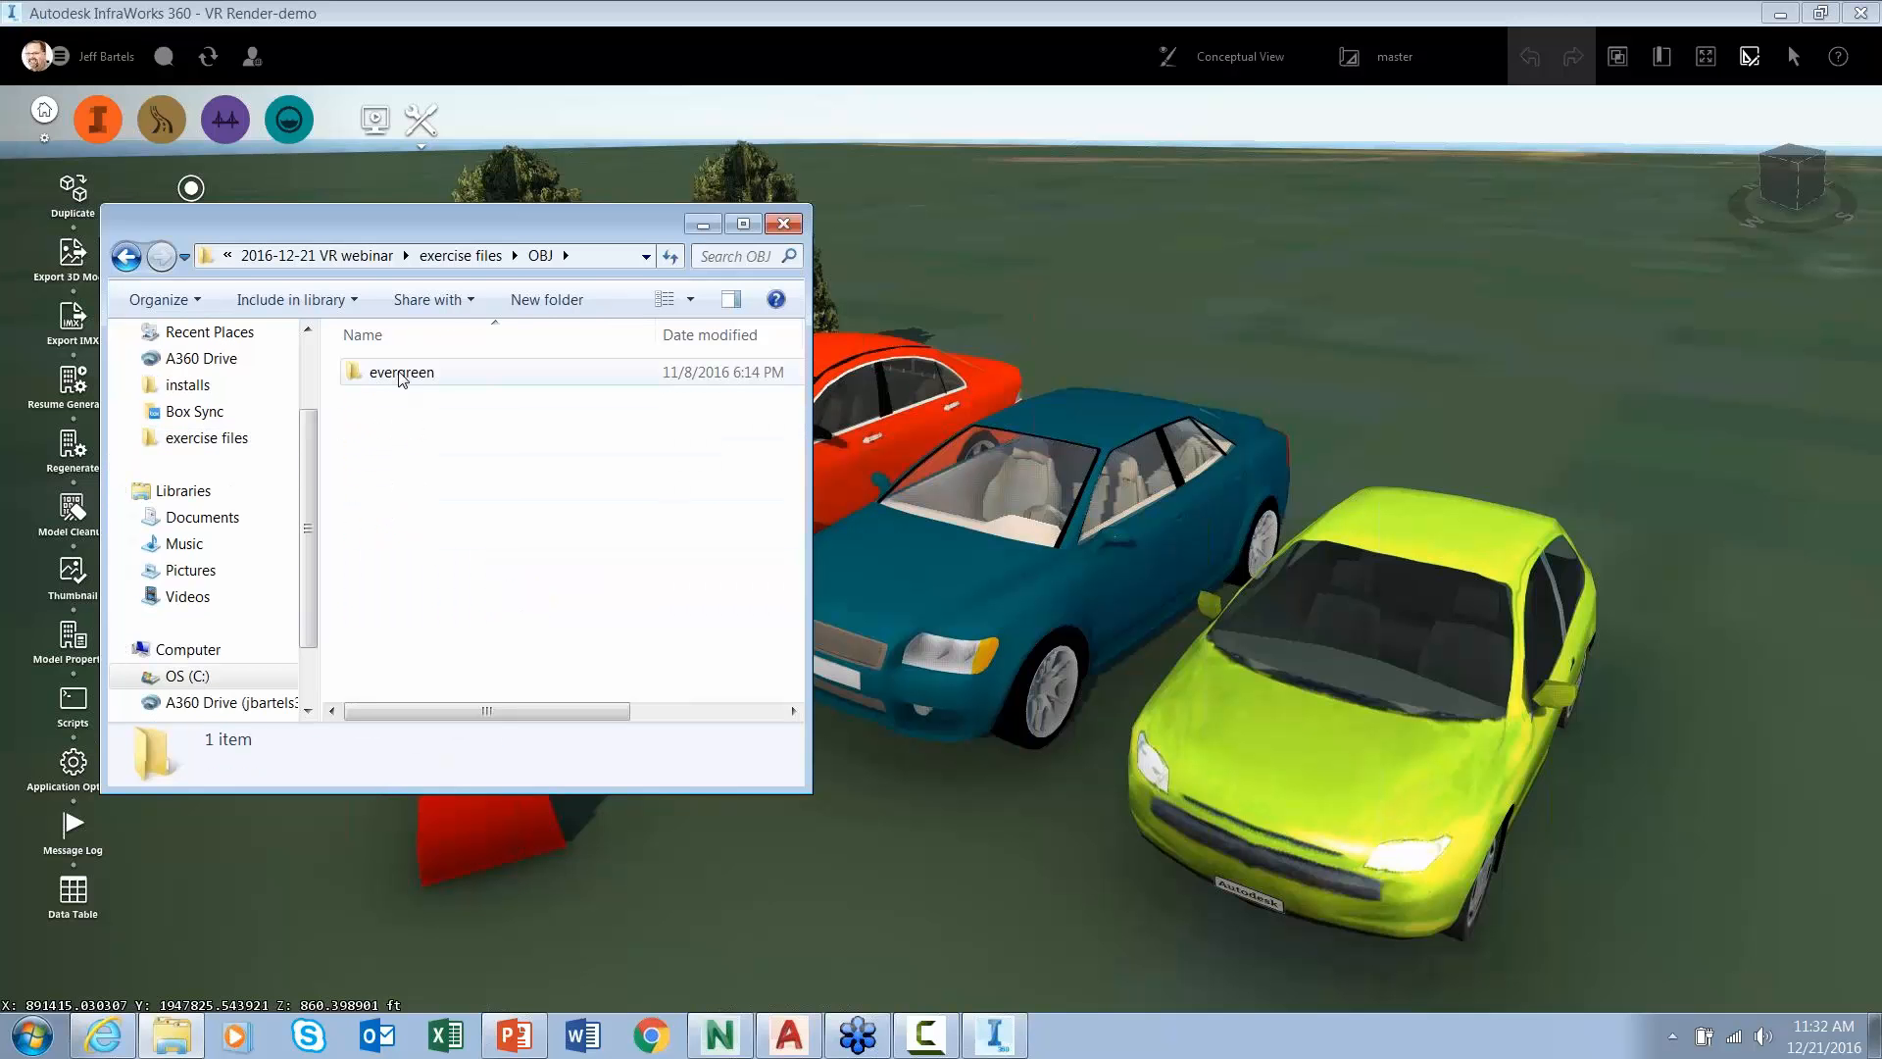
pyautogui.doubleClick(402, 374)
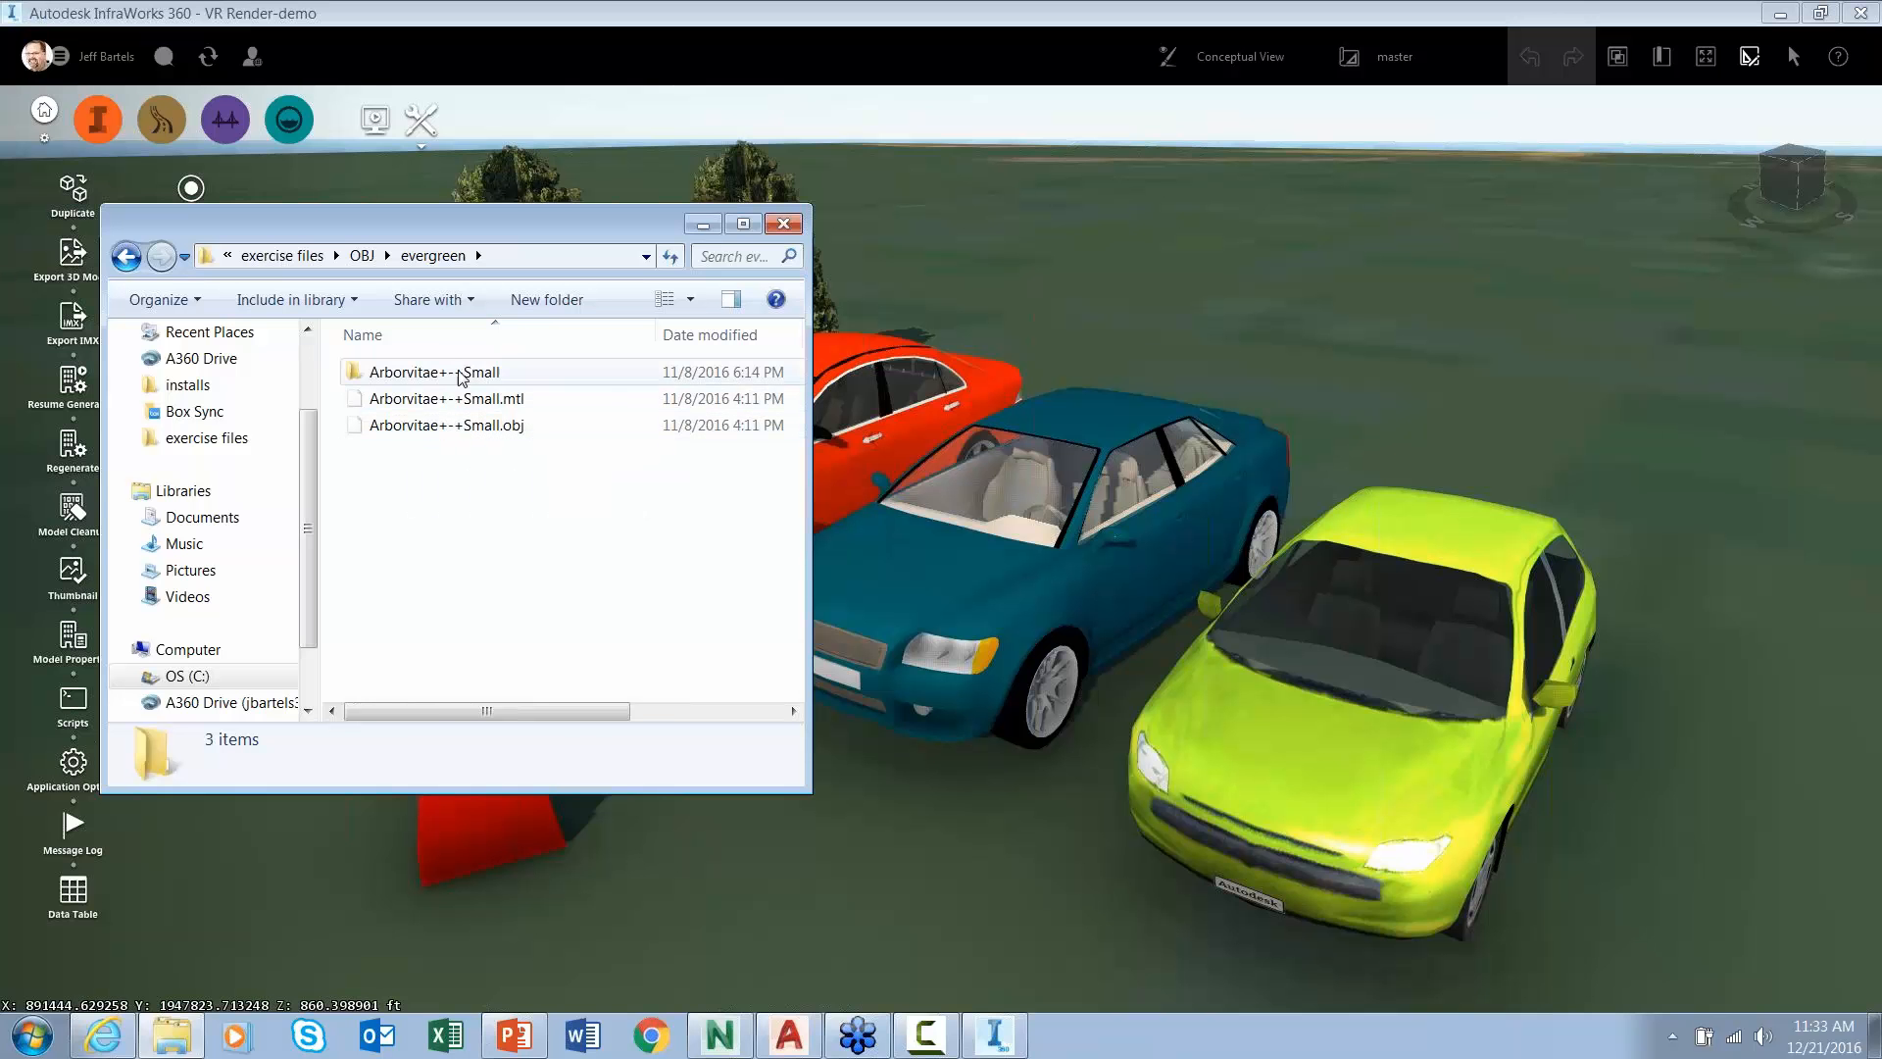
pyautogui.click(395, 431)
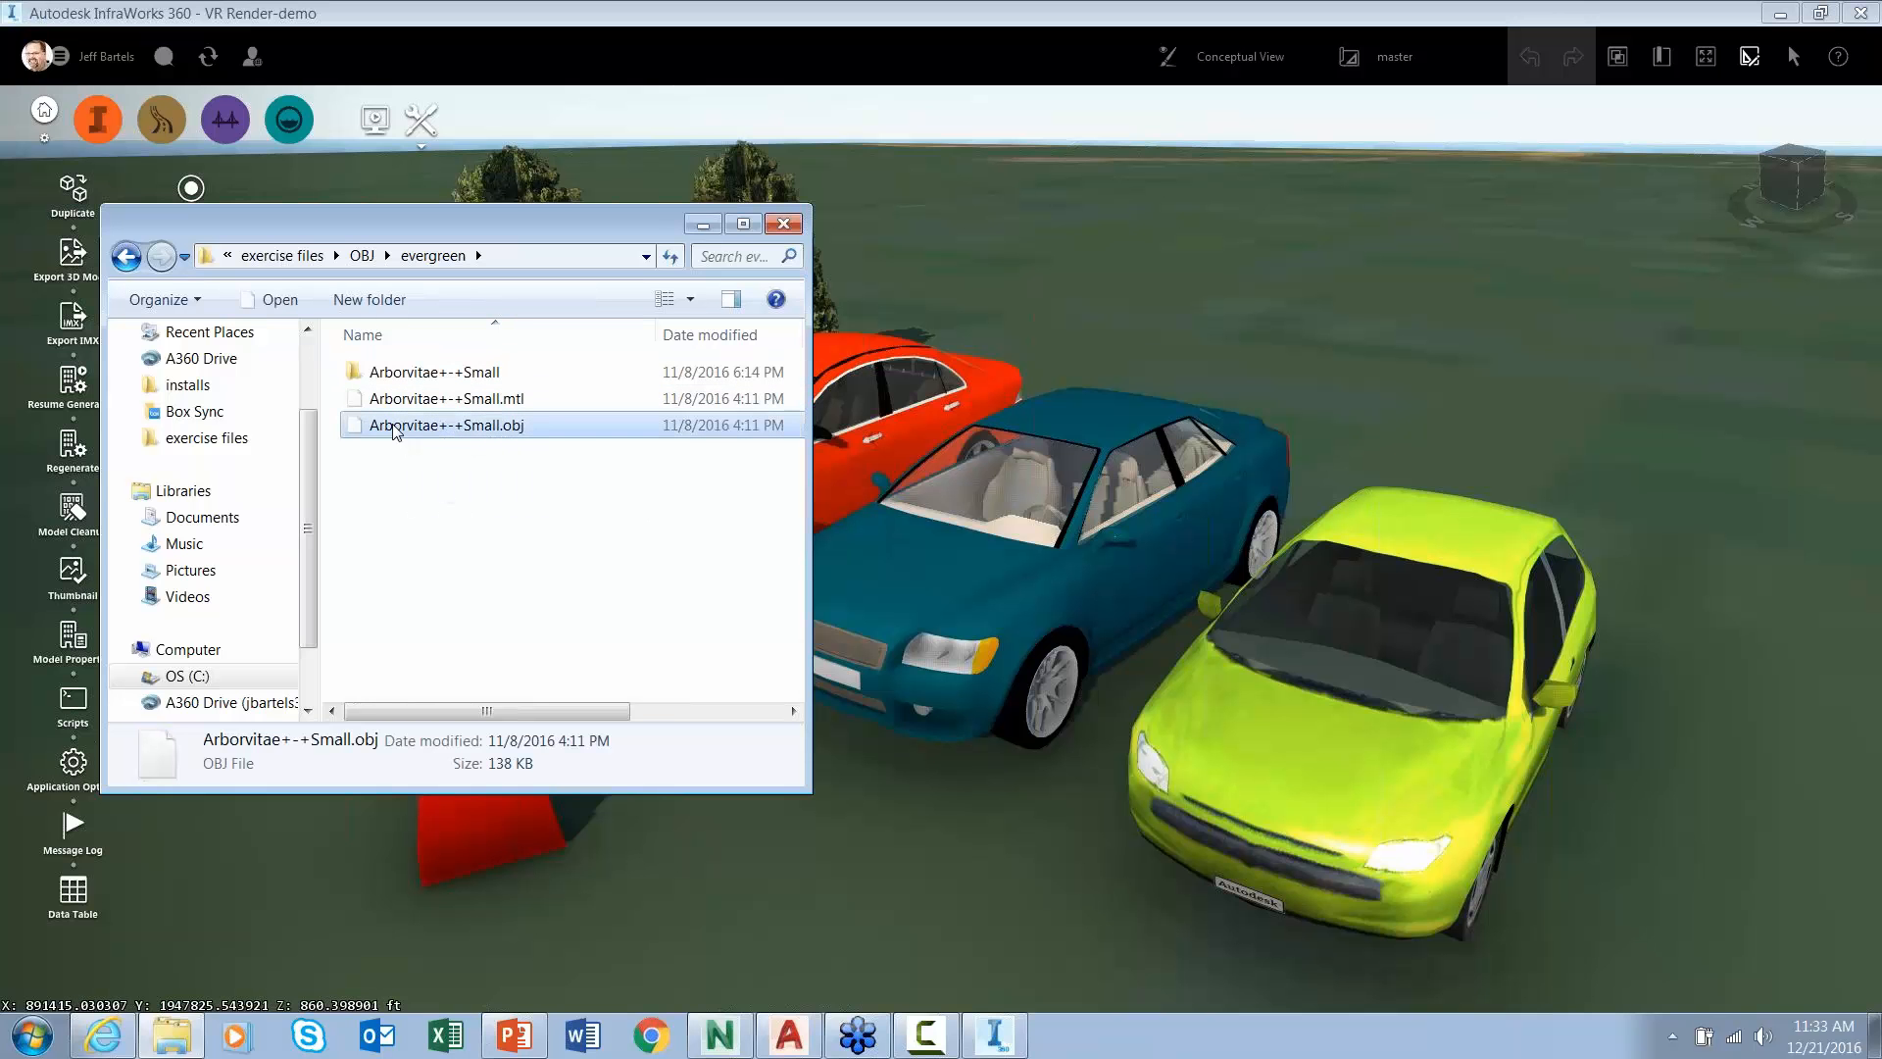
pyautogui.moveTo(395, 431); pyautogui.dragTo(1362, 388)
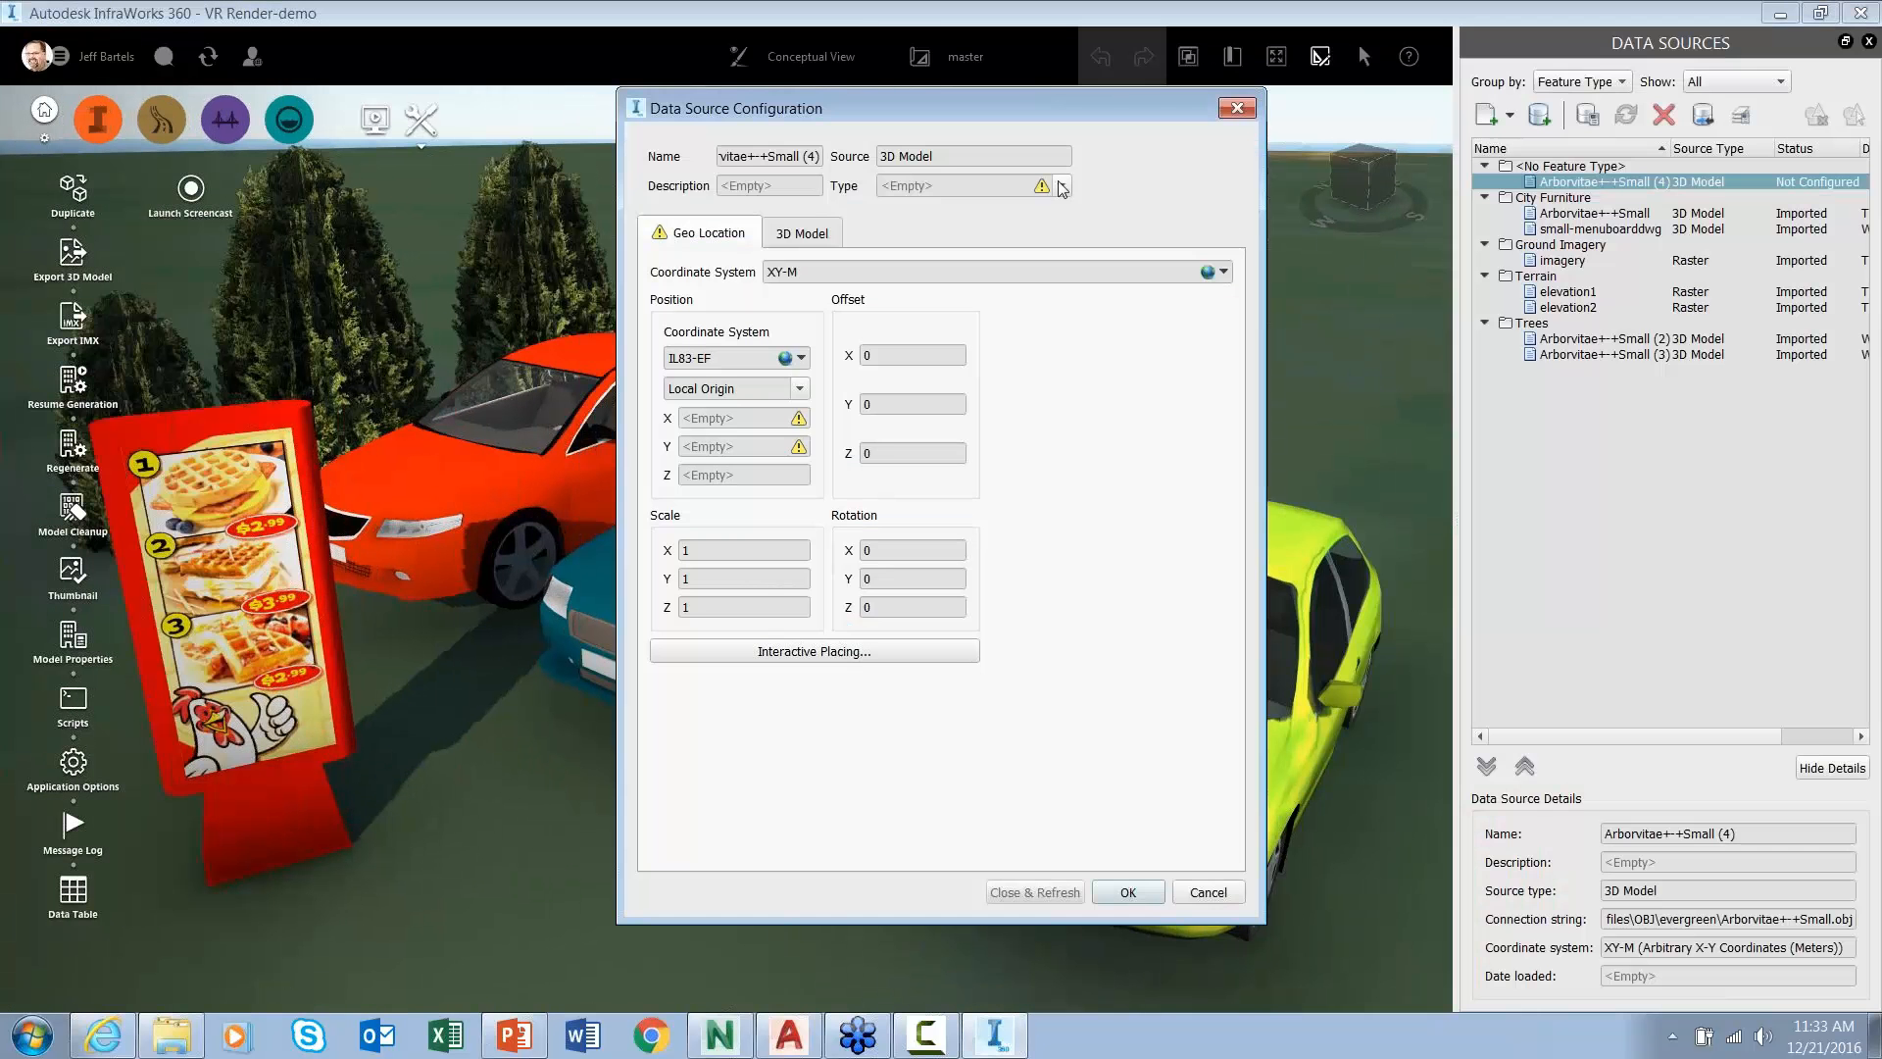
# - Classify the arborvitae model as Trees and preview it from the side
pyautogui.click(1061, 186)
pyautogui.click(923, 330)
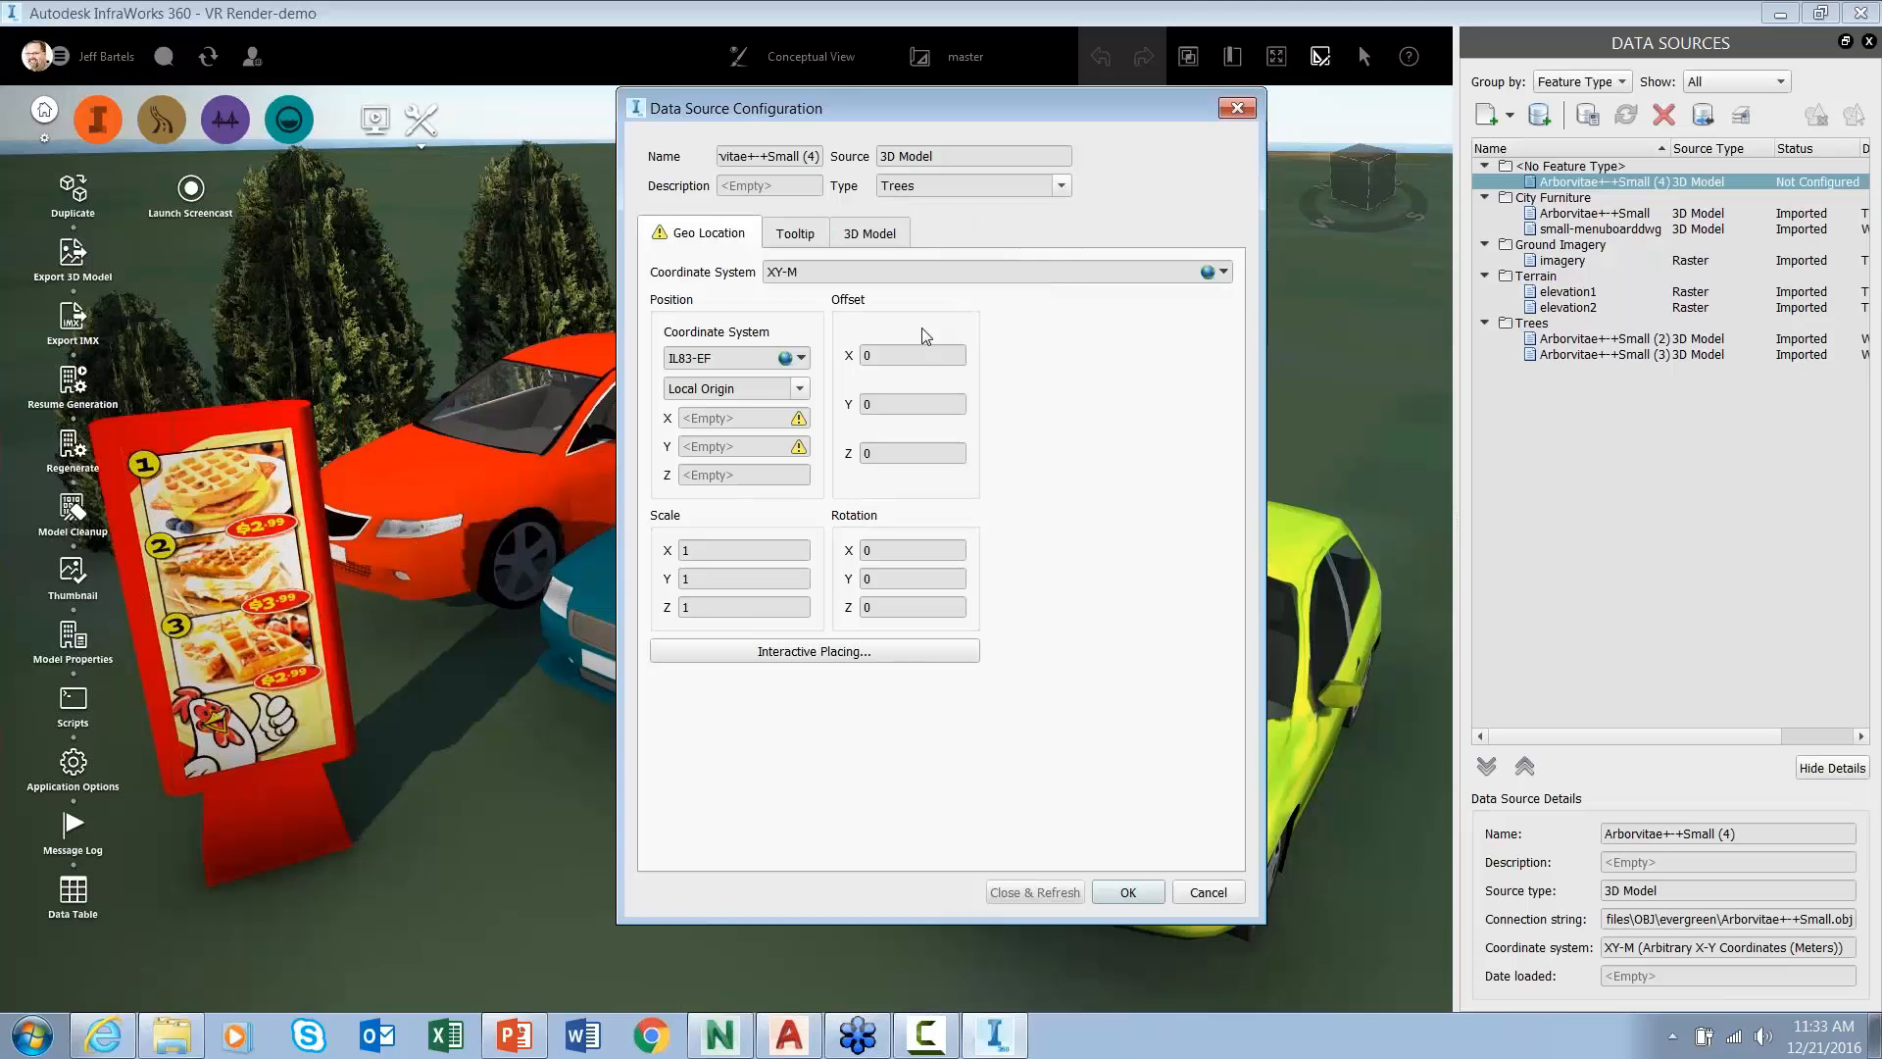
pyautogui.click(880, 236)
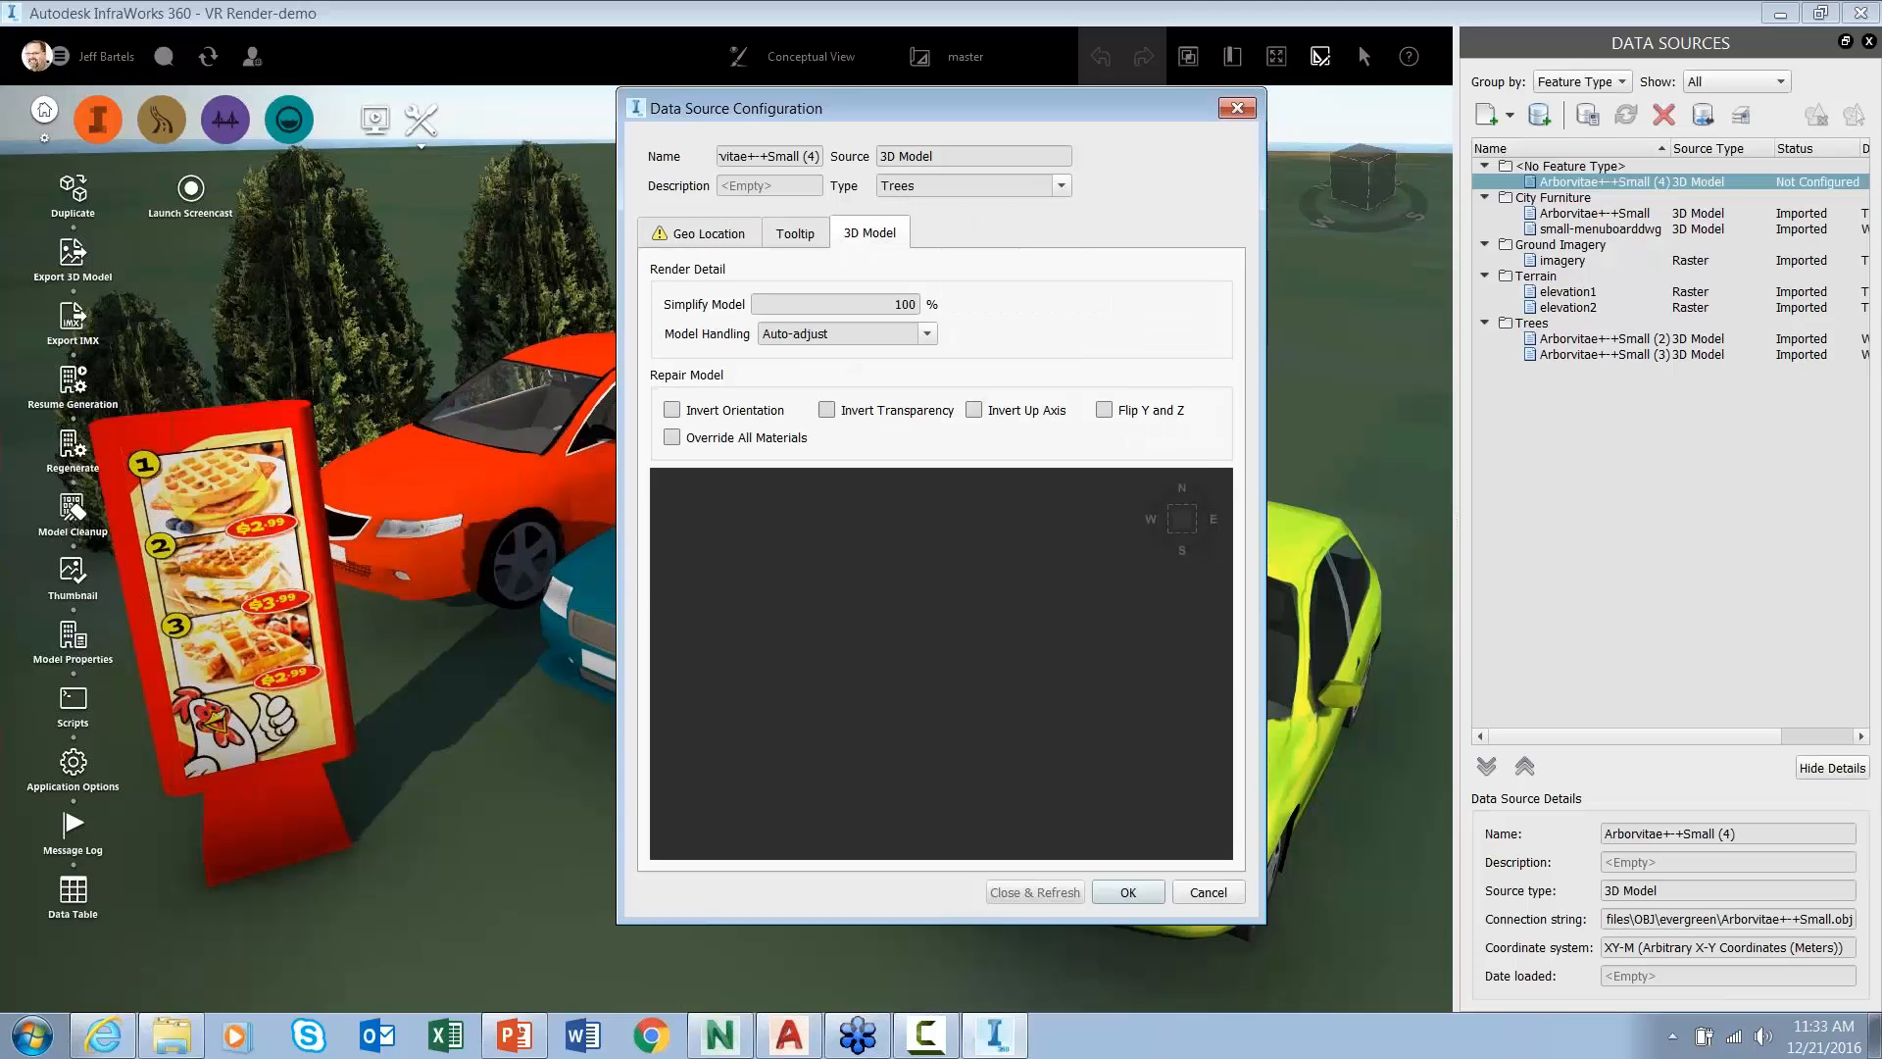
pyautogui.moveTo(975, 666)
pyautogui.mouseDown()
pyautogui.moveTo(1061, 605)
pyautogui.moveTo(960, 669)
pyautogui.mouseUp()
pyautogui.click(709, 233)
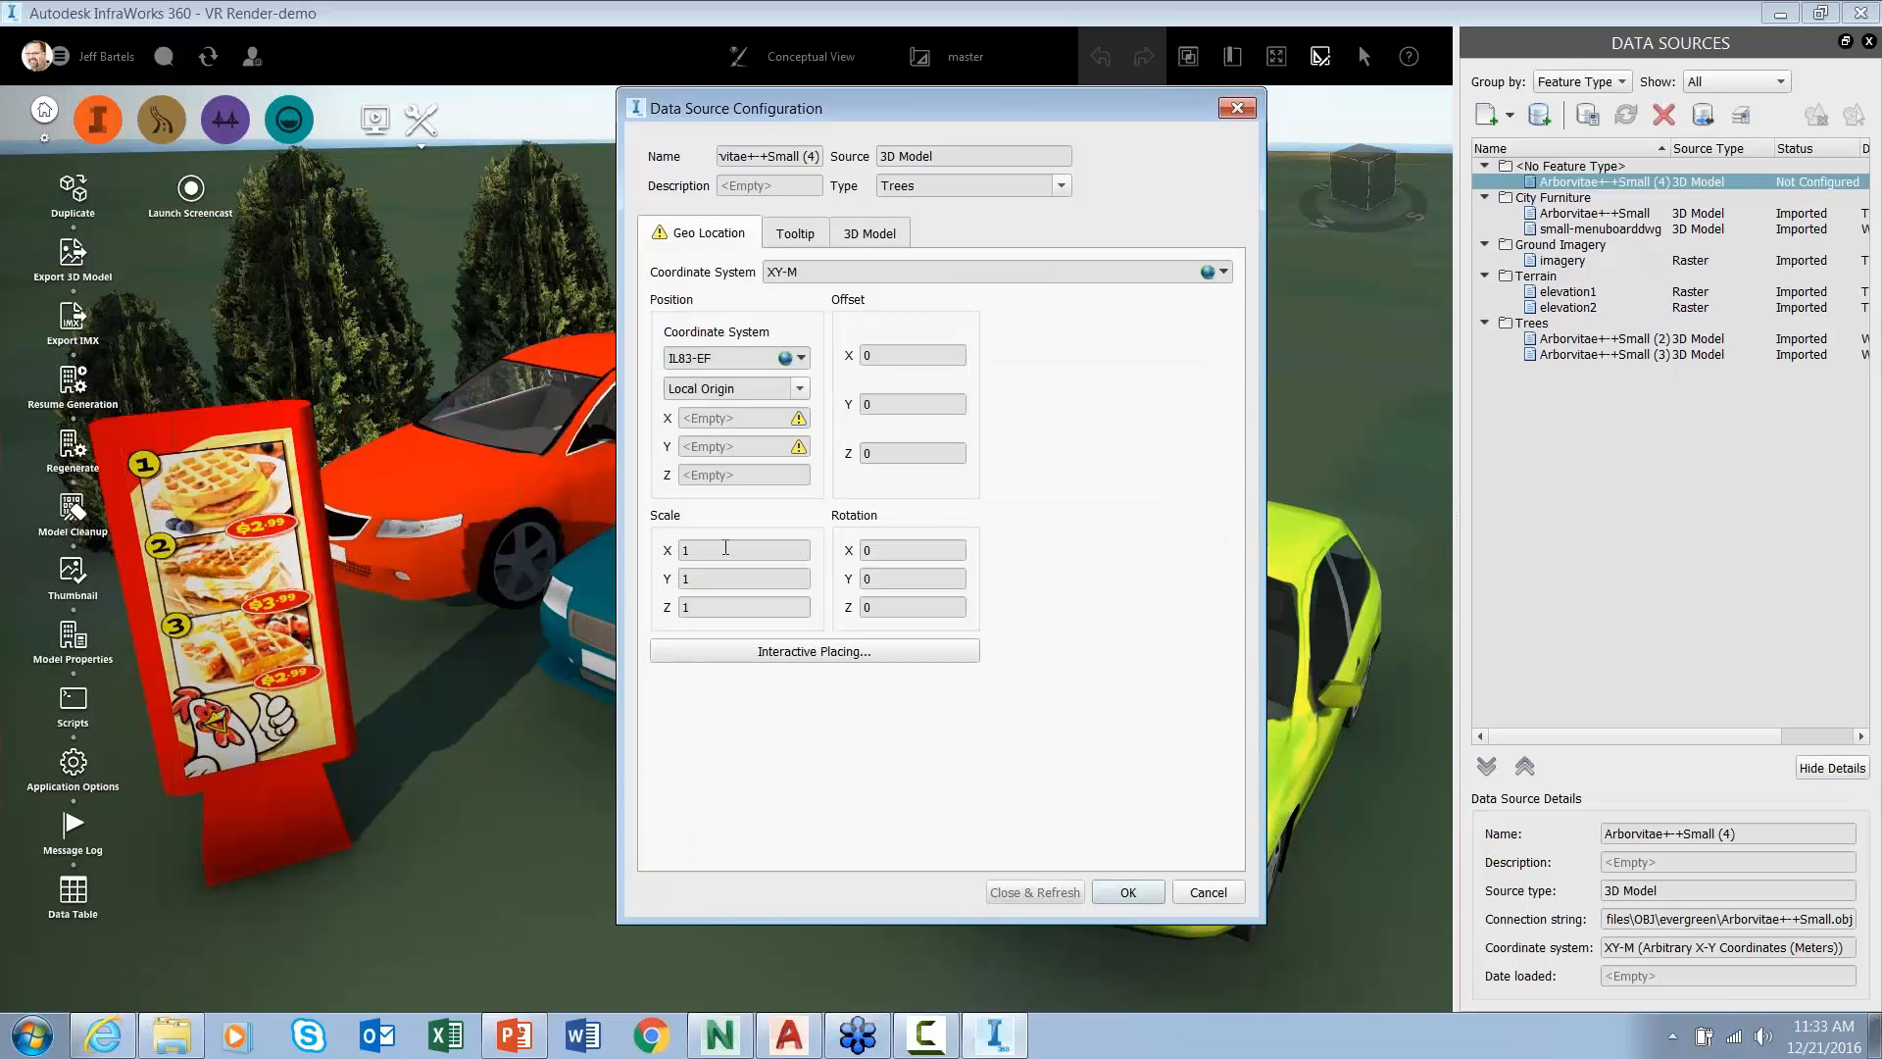
# - Scale the tree to .1 on X, Y and Z, place it interactively, and import it
pyautogui.click(698, 547)
pyautogui.click(693, 580)
pyautogui.click(700, 608)
pyautogui.write('.')
pyautogui.click(767, 653)
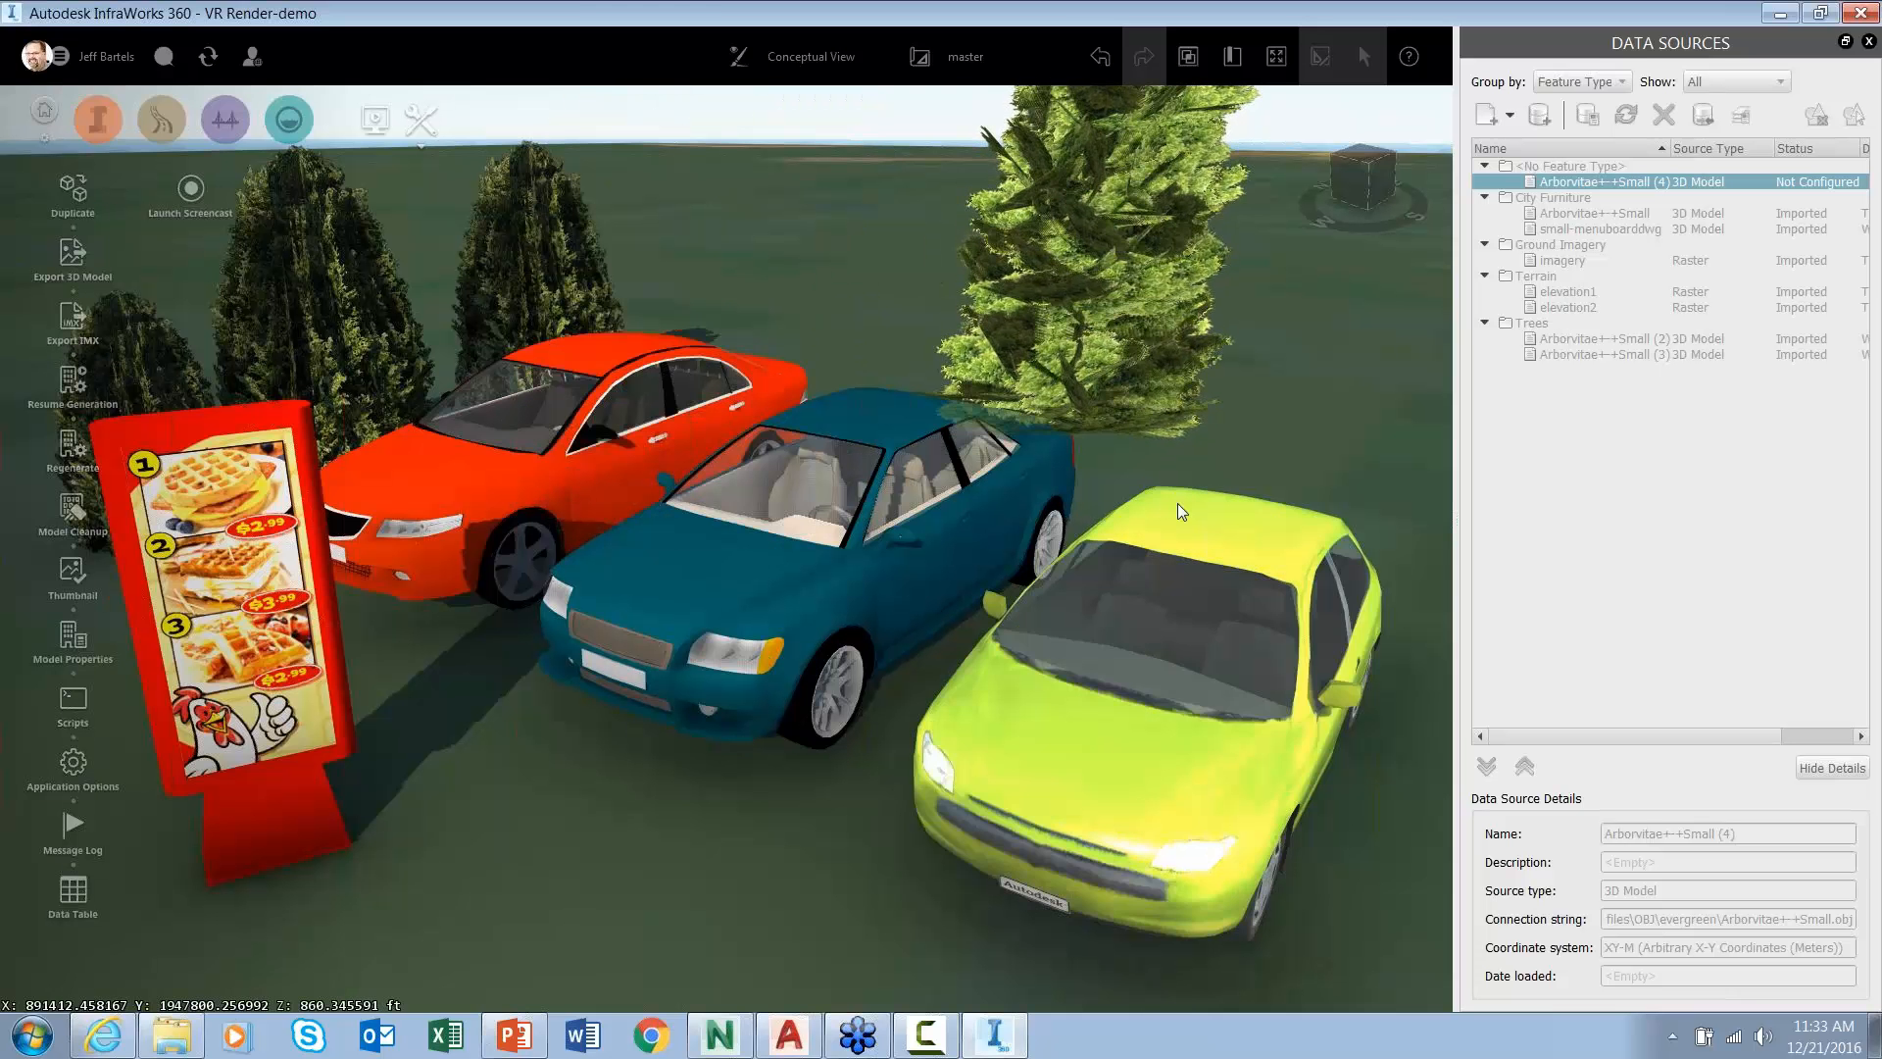
pyautogui.click(1191, 487)
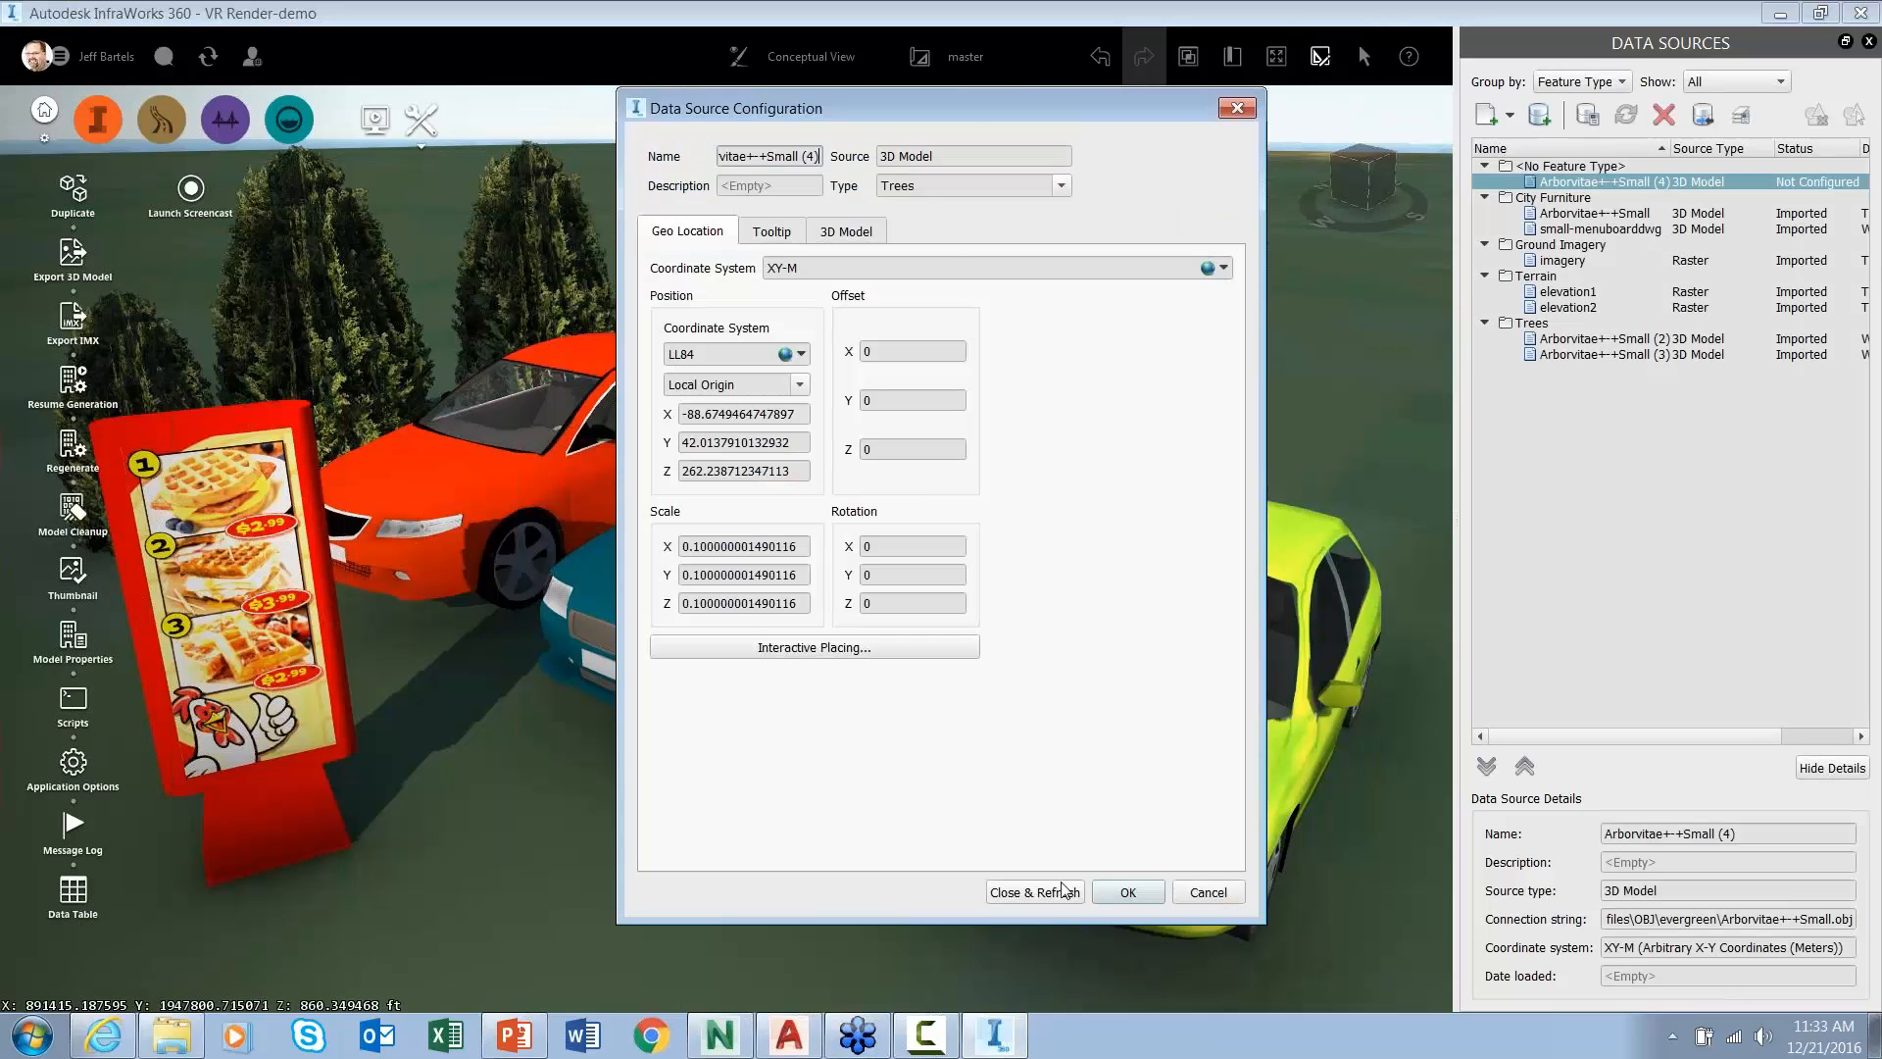
pyautogui.click(1034, 892)
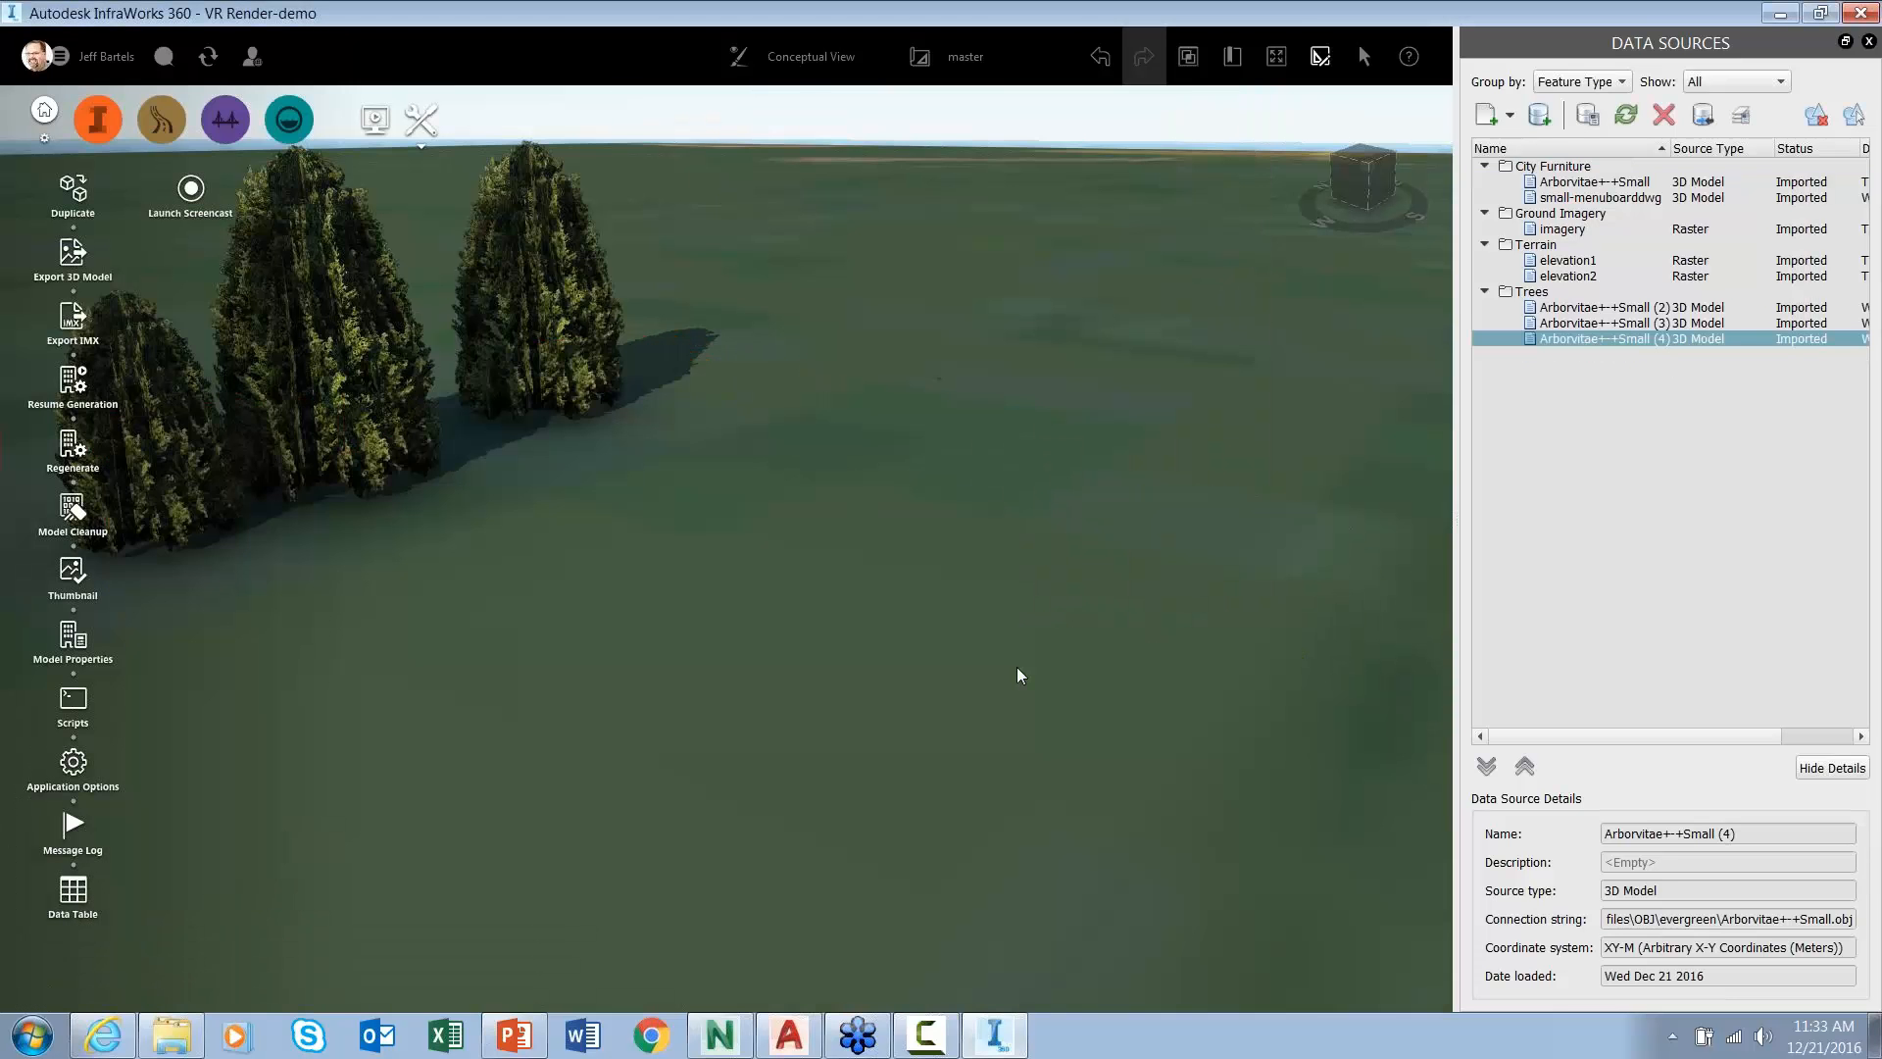
# - Lower the new tree's height to shrink it near the cars, then switch to Navisworks
pyautogui.scroll(-5, 1117, 647)
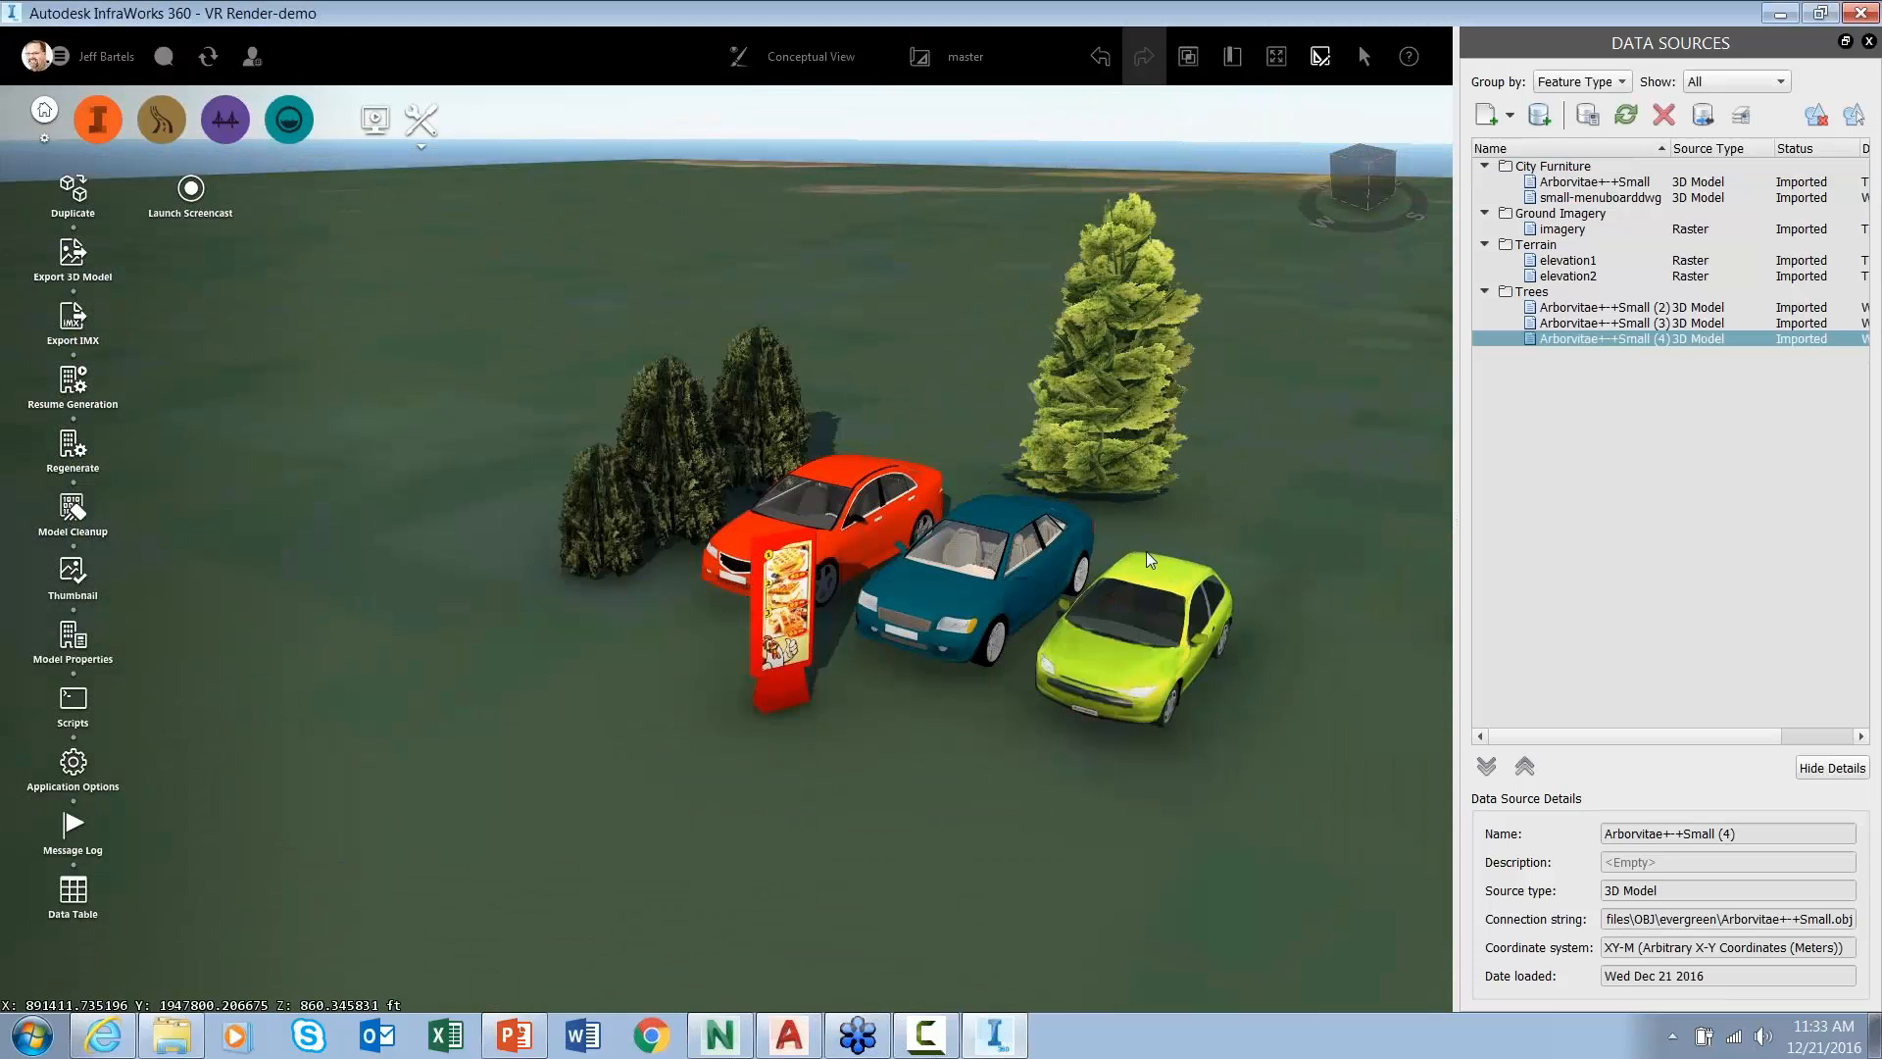
pyautogui.moveTo(1125, 643); pyautogui.dragTo(960, 790, button='middle')
pyautogui.scroll(2, 1015, 196)
pyautogui.click(1015, 196)
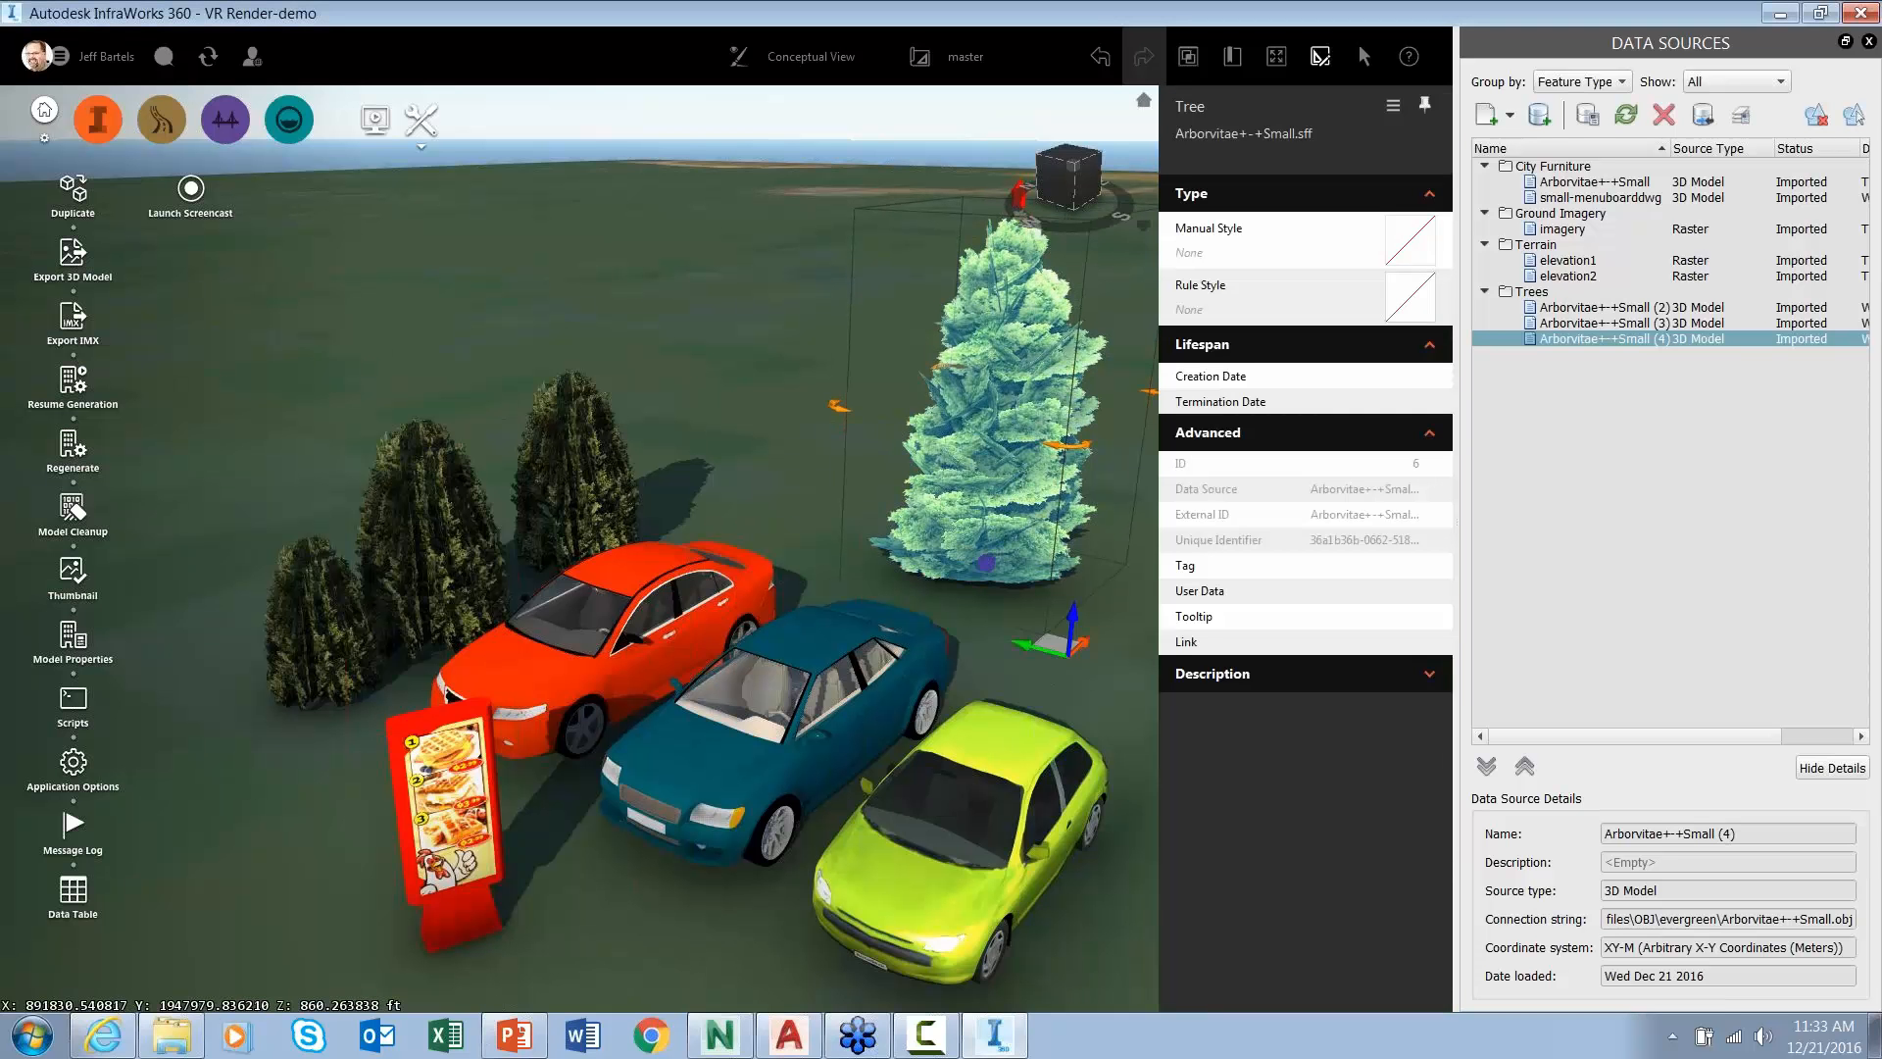
pyautogui.moveTo(957, 353); pyautogui.dragTo(863, 364, button='middle')
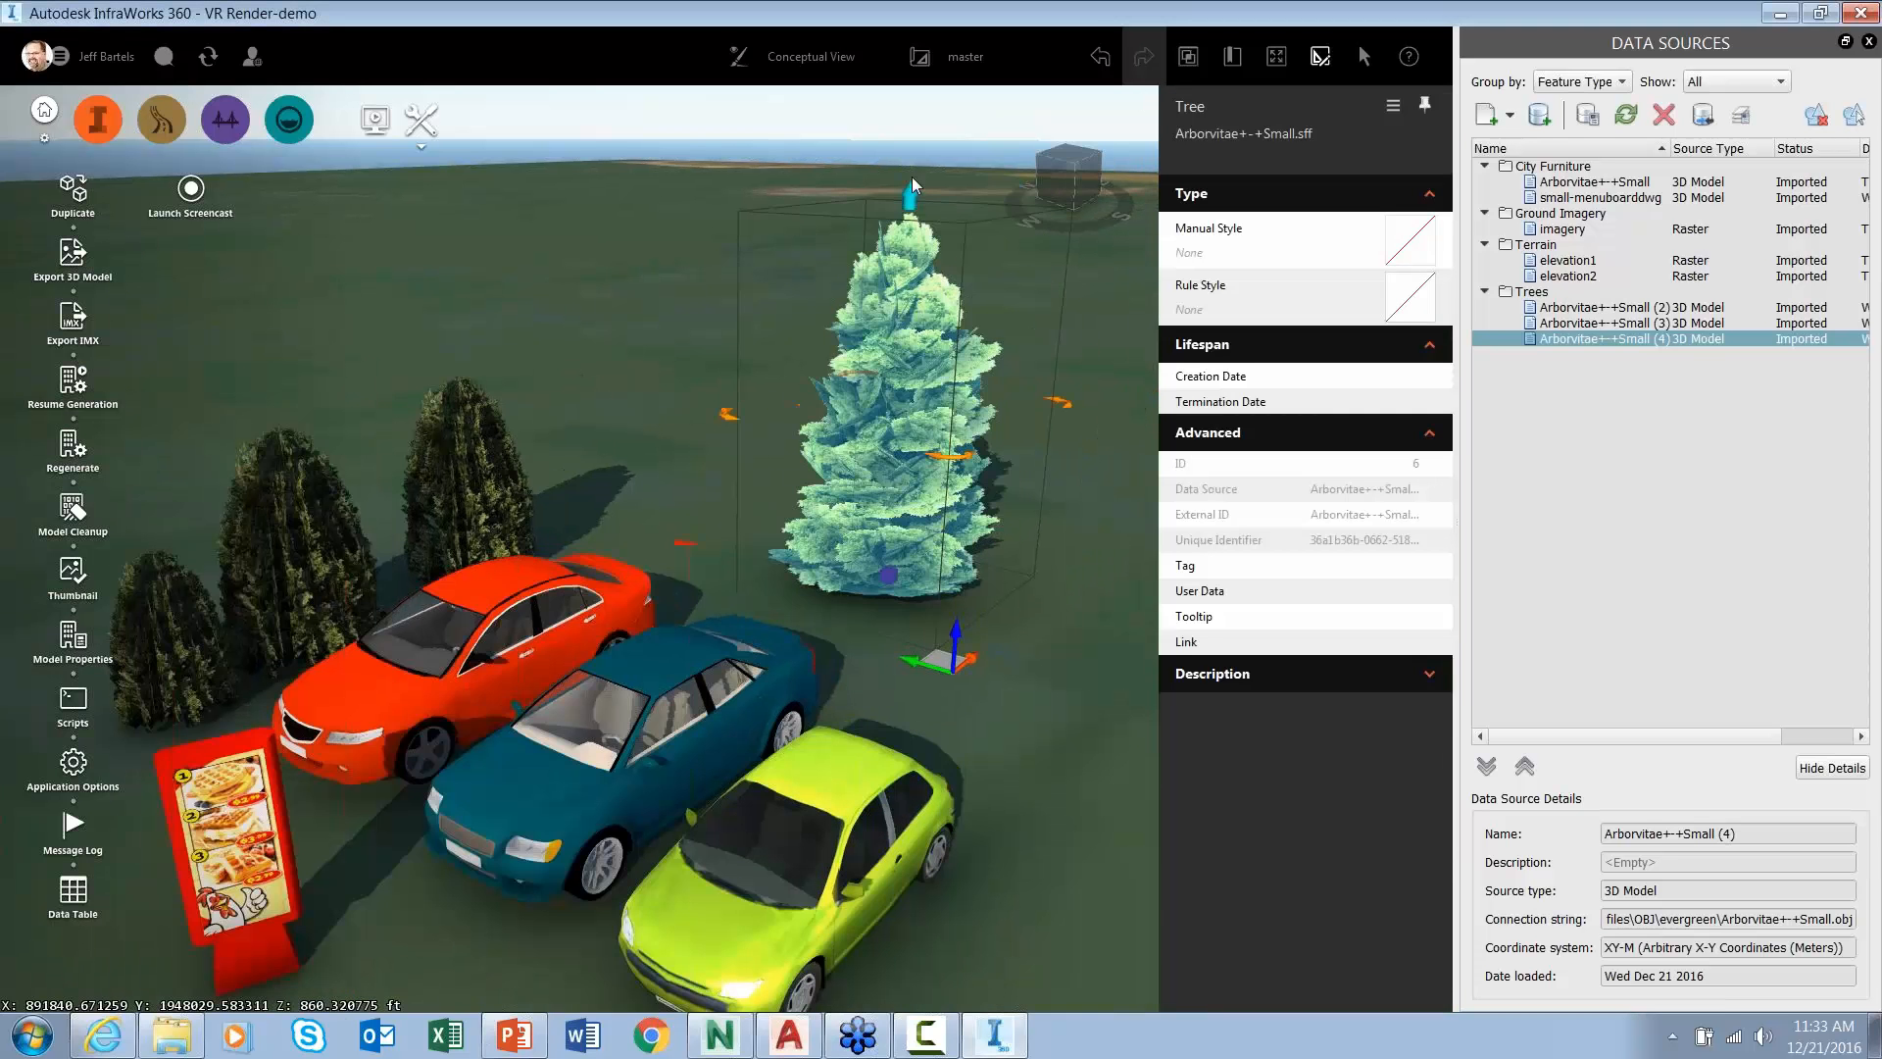
pyautogui.moveTo(906, 194); pyautogui.dragTo(903, 330)
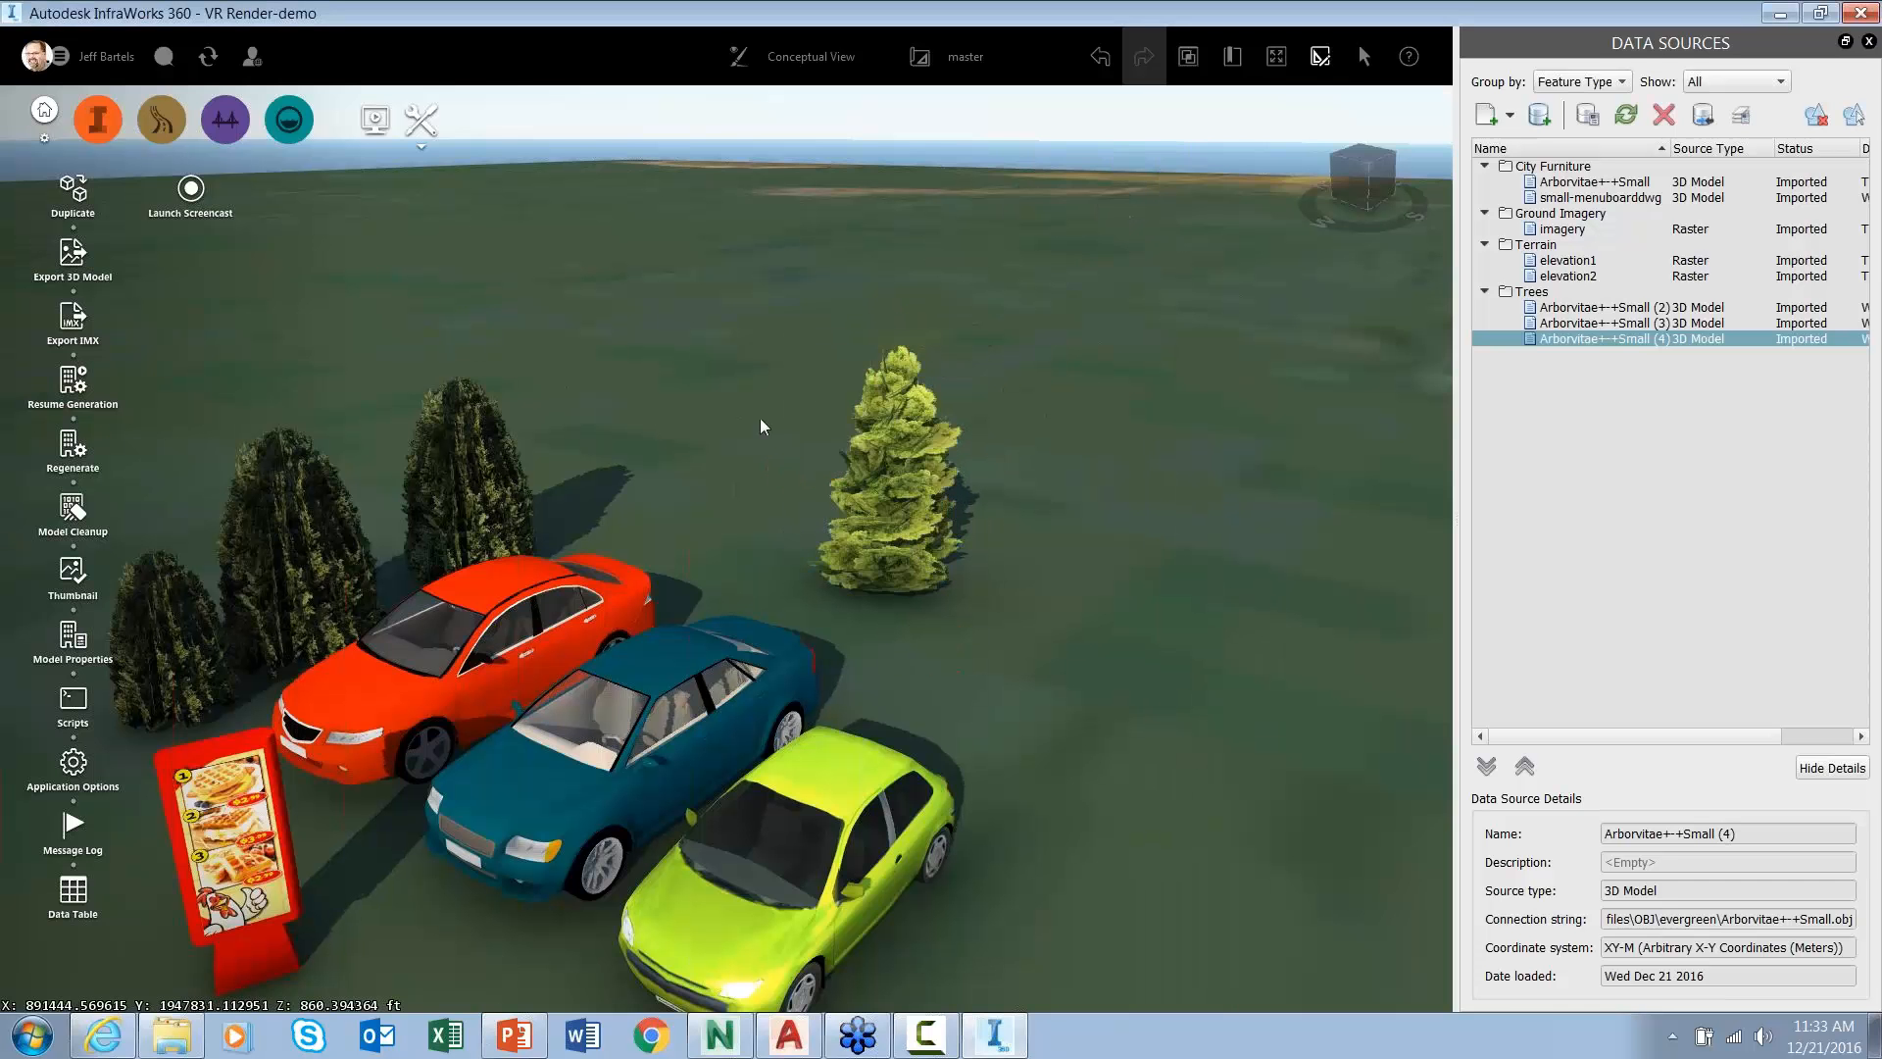
pyautogui.click(879, 493)
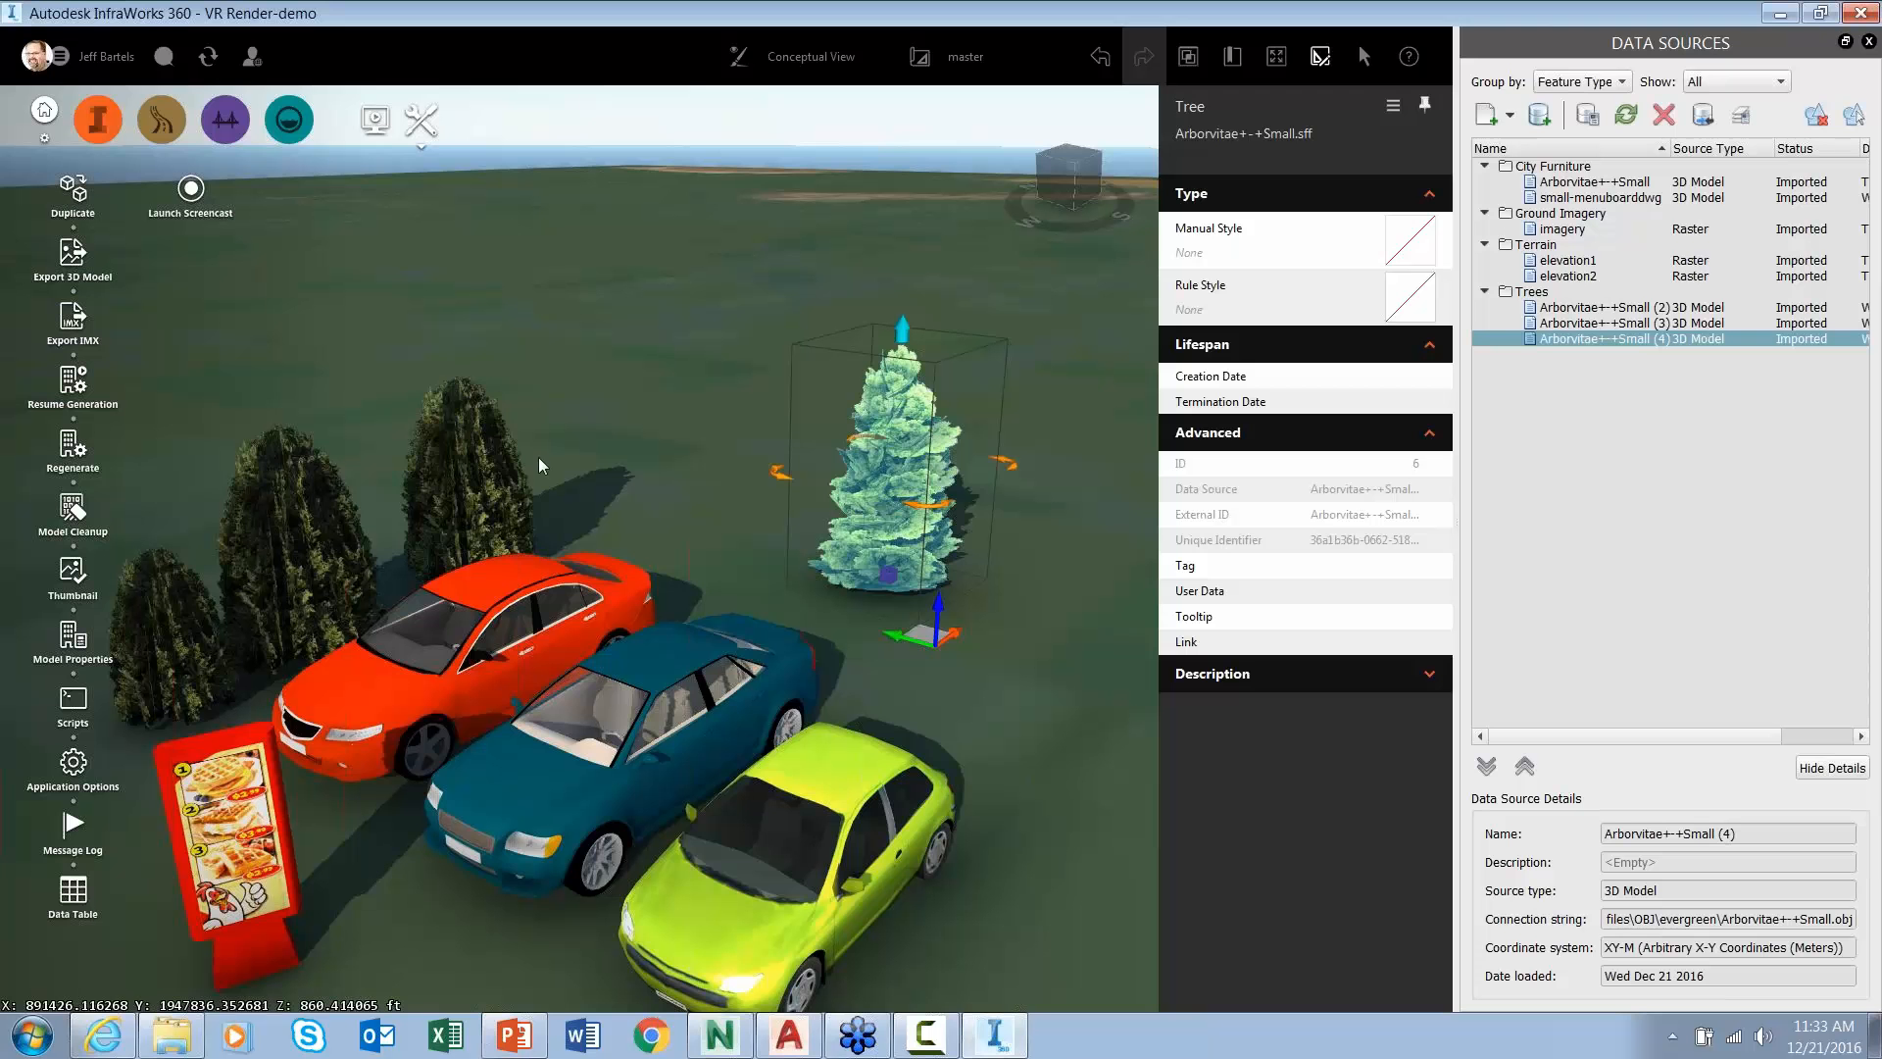
pyautogui.click(719, 1034)
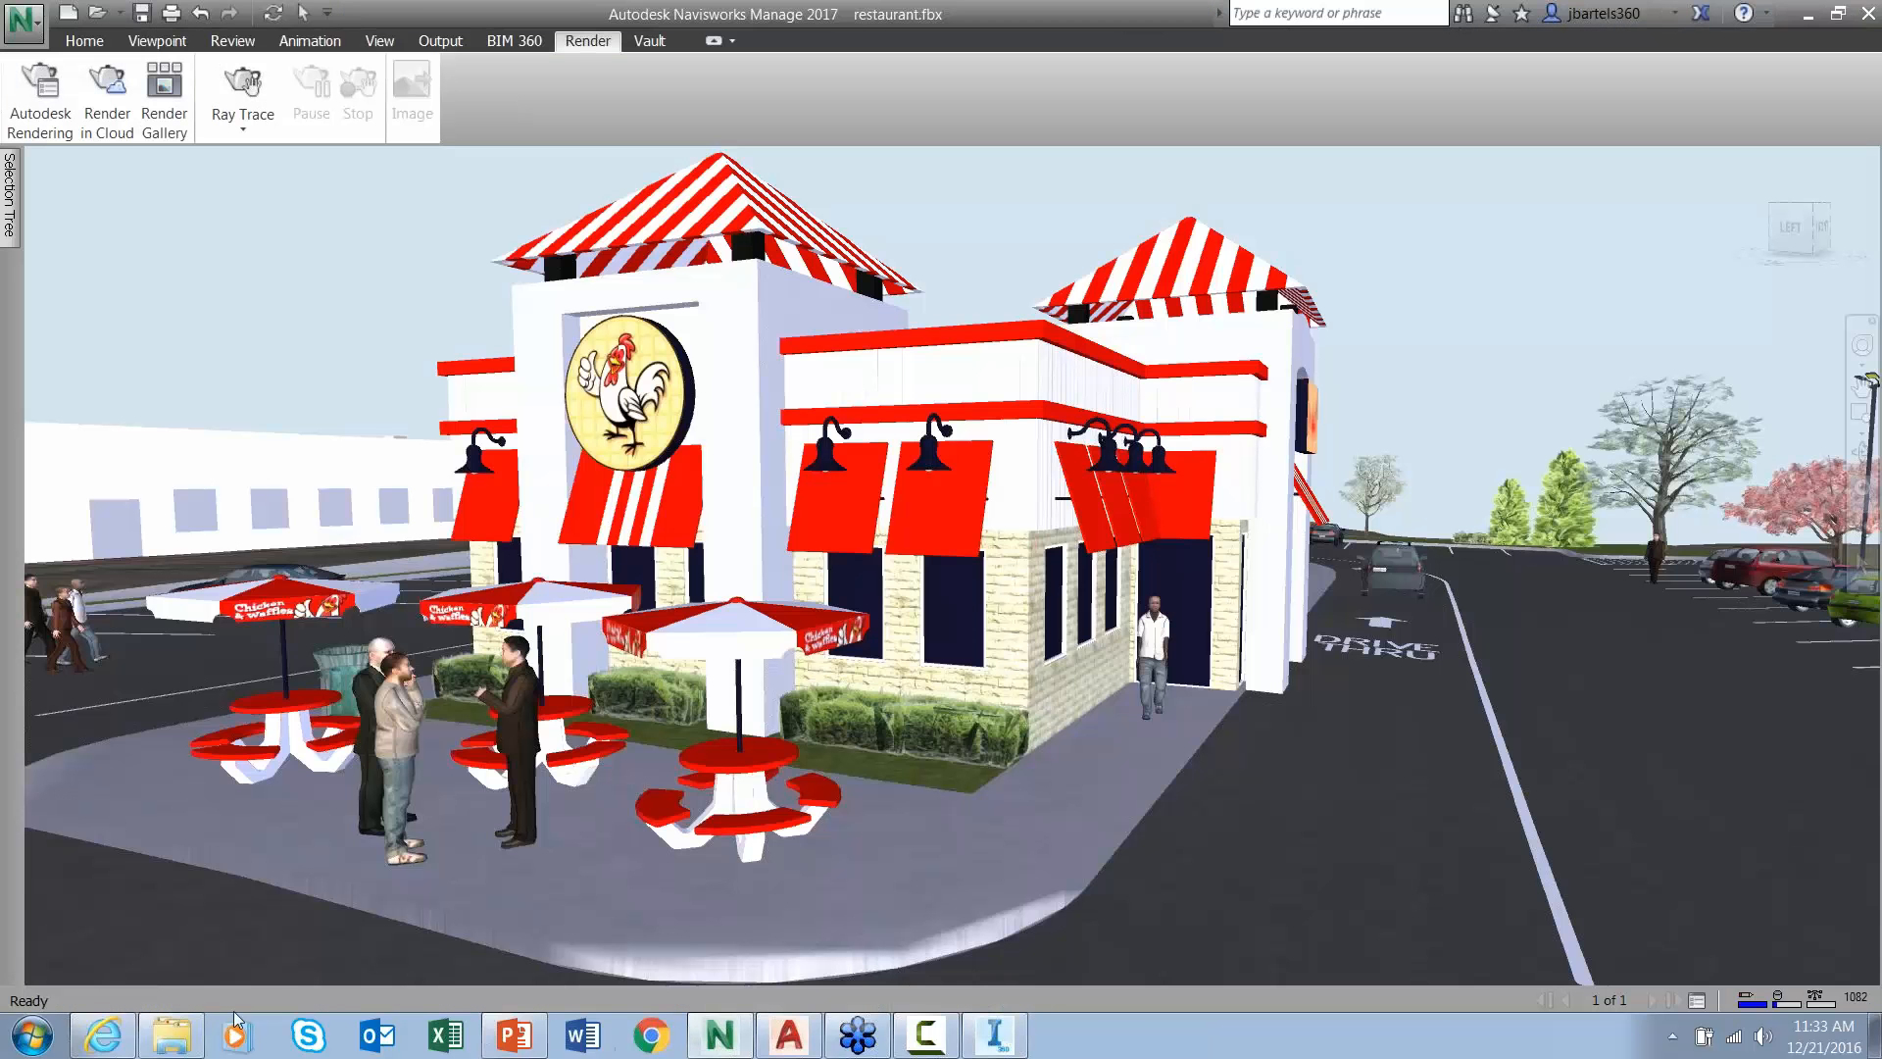
# - Bring up the A360 renderings gallery and browse the site.fbx renderings
pyautogui.click(103, 1034)
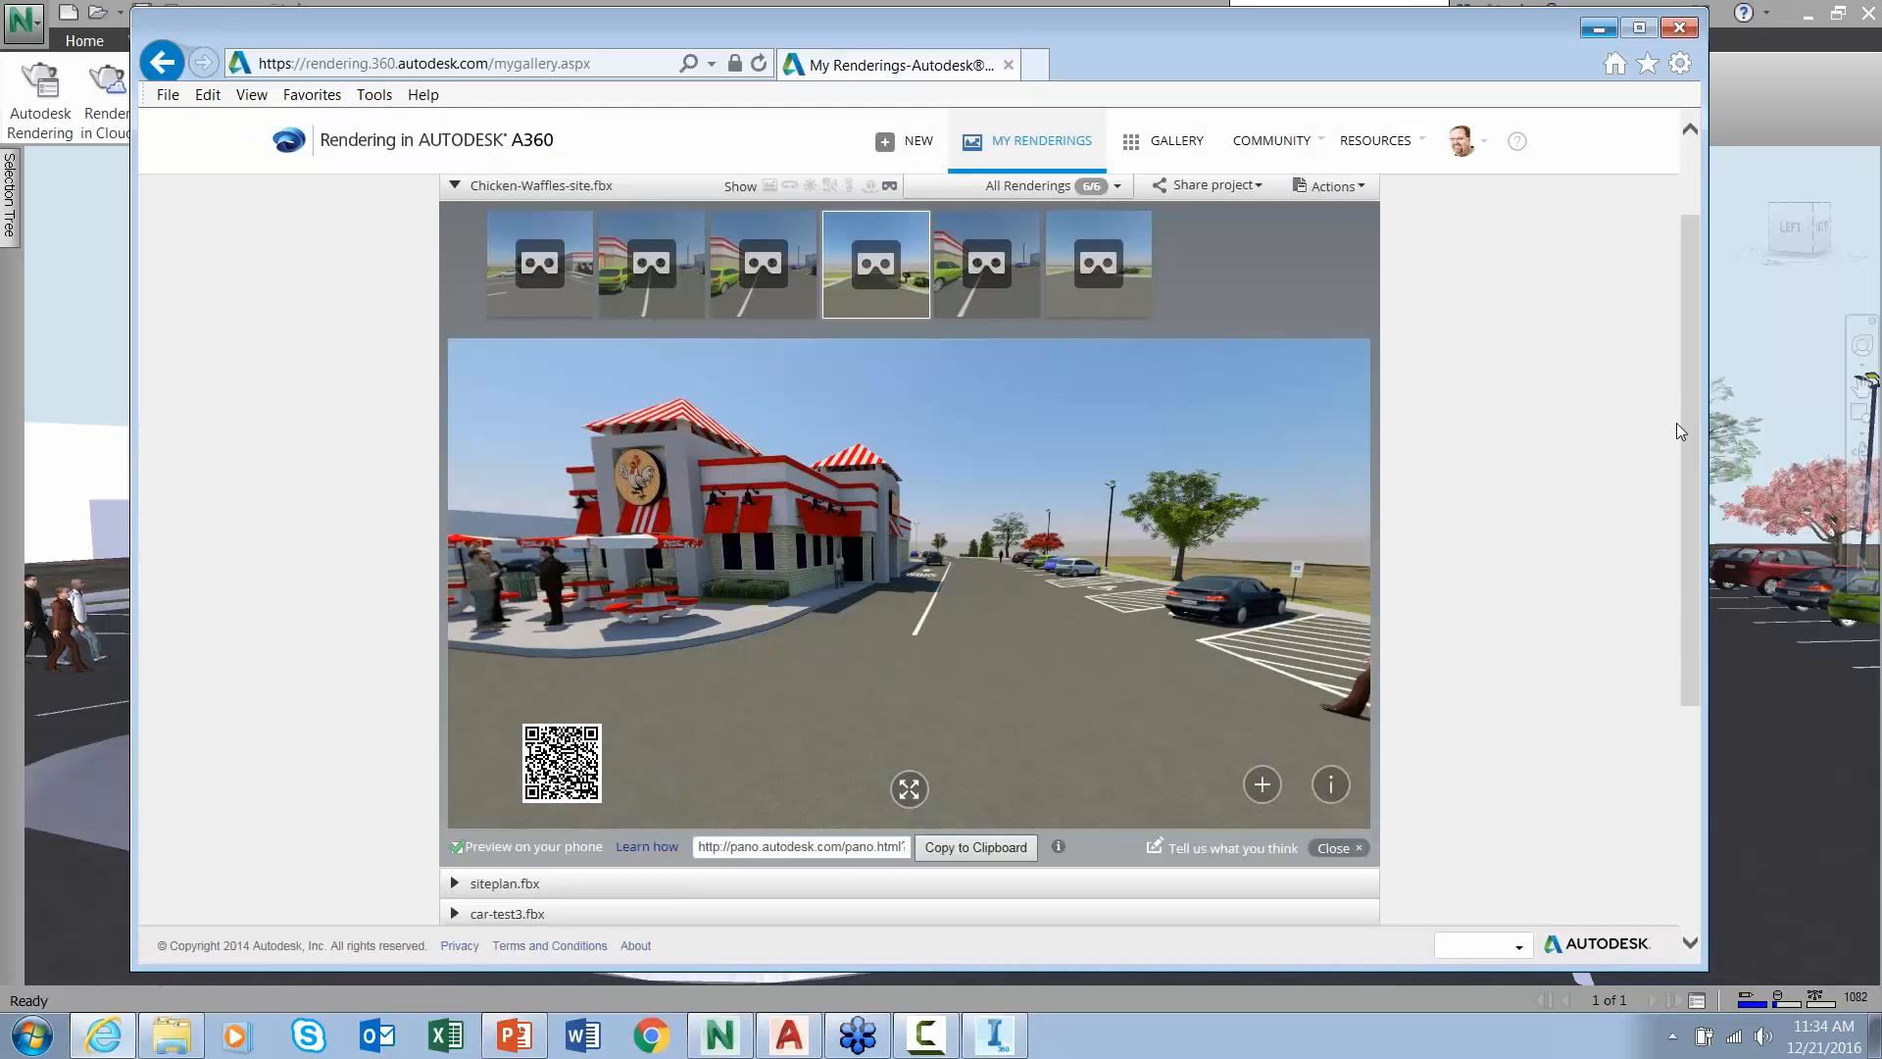
pyautogui.moveTo(1690, 413); pyautogui.dragTo(1694, 331)
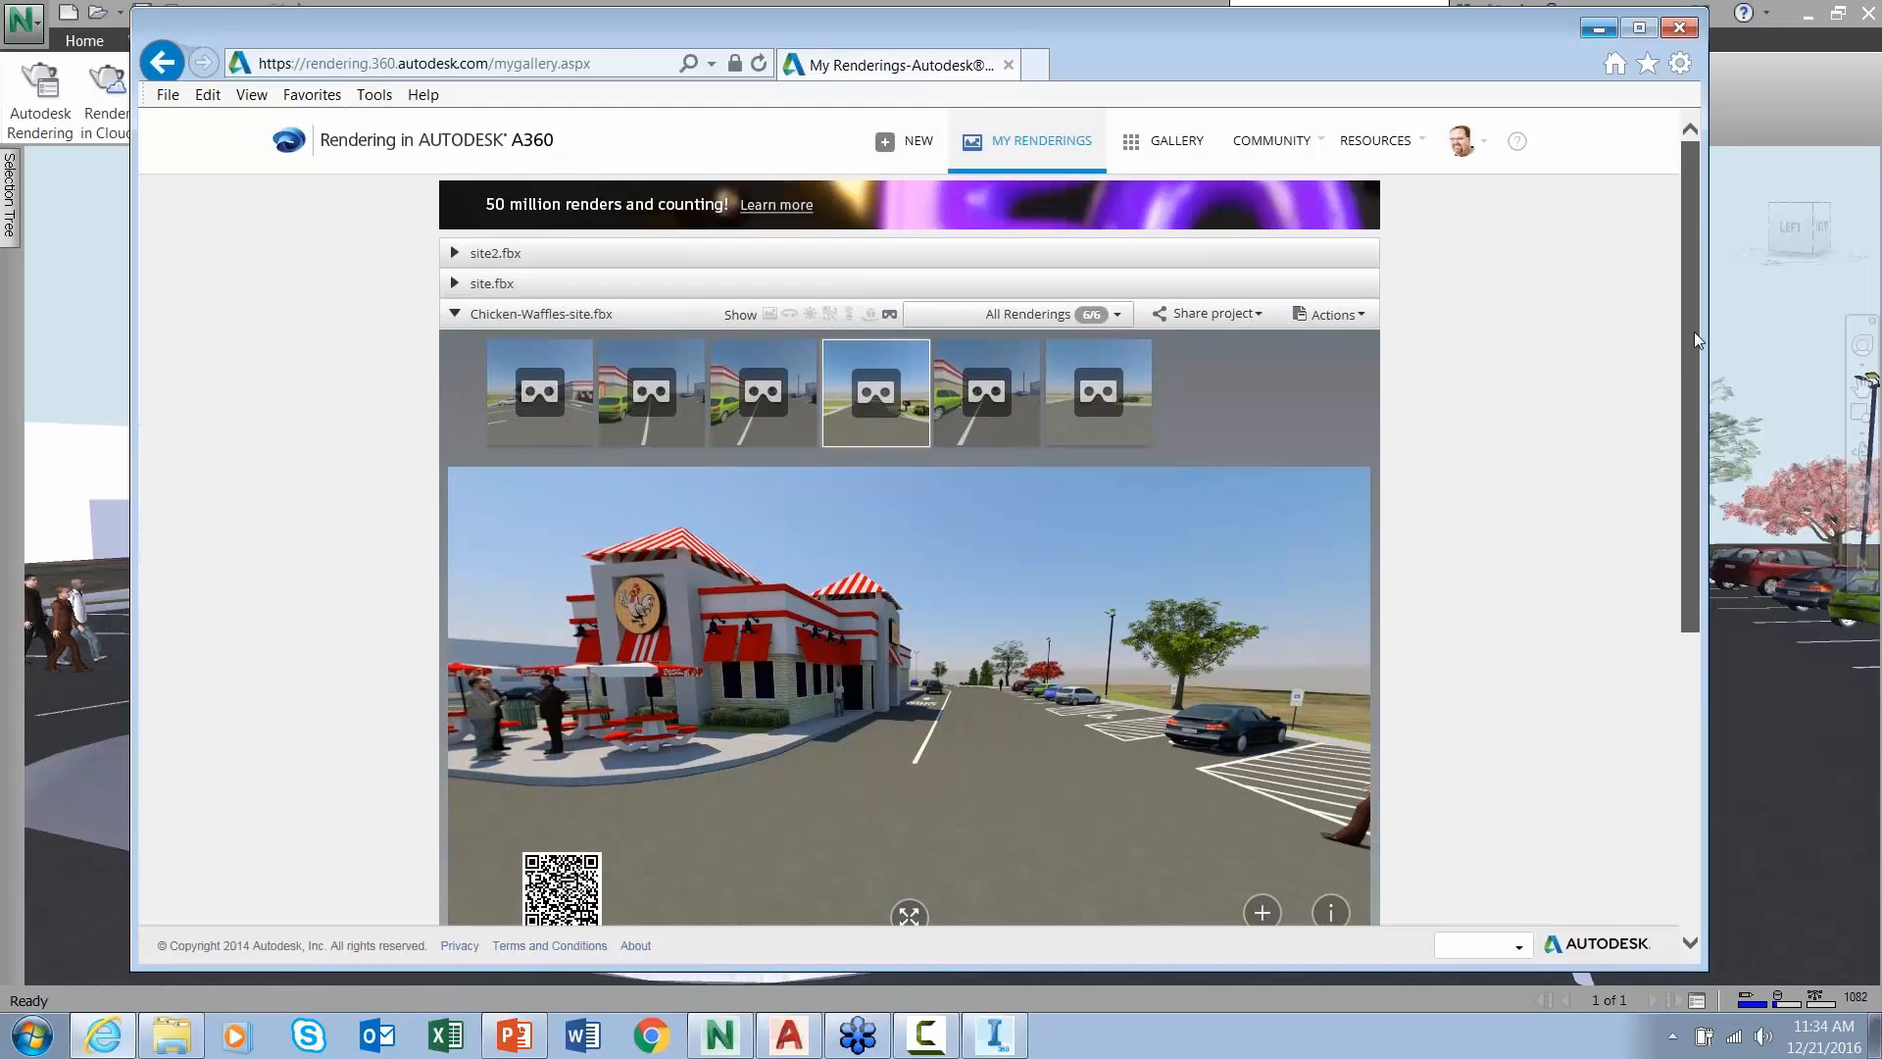
pyautogui.click(457, 314)
pyautogui.click(456, 283)
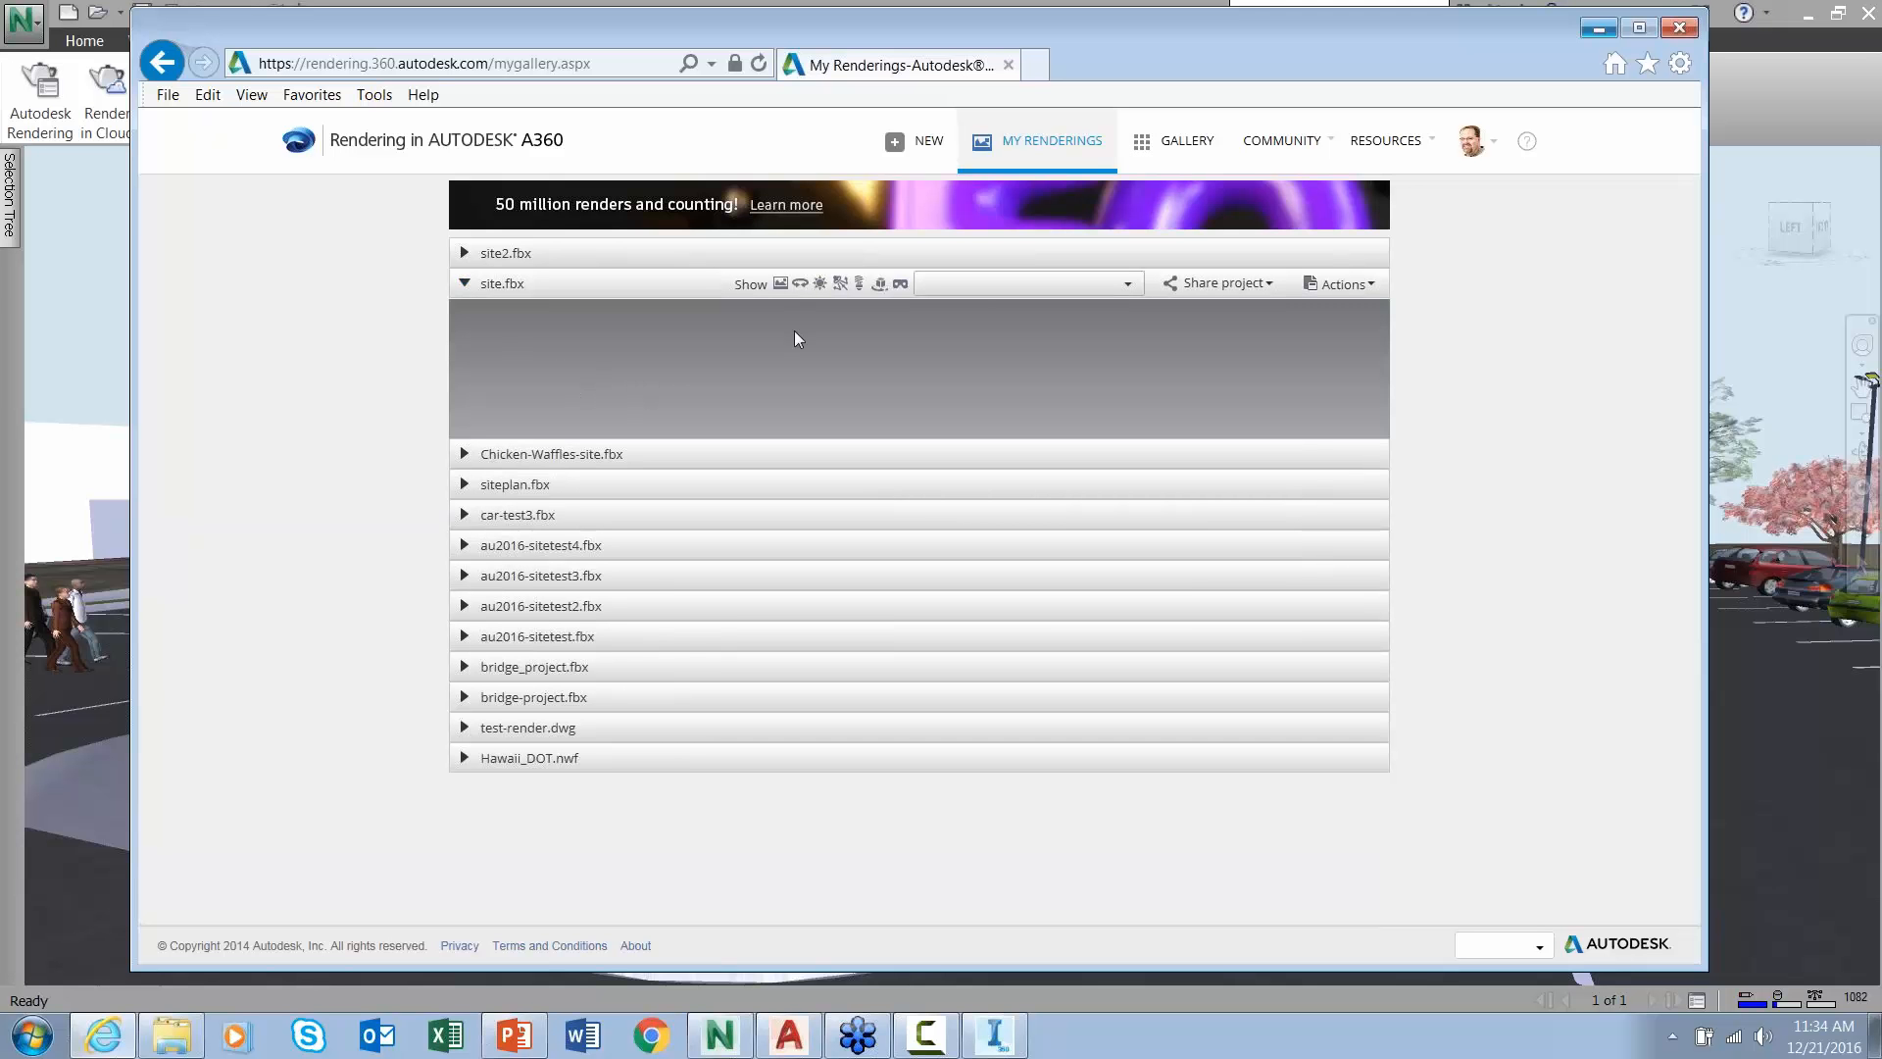
pyautogui.click(1125, 284)
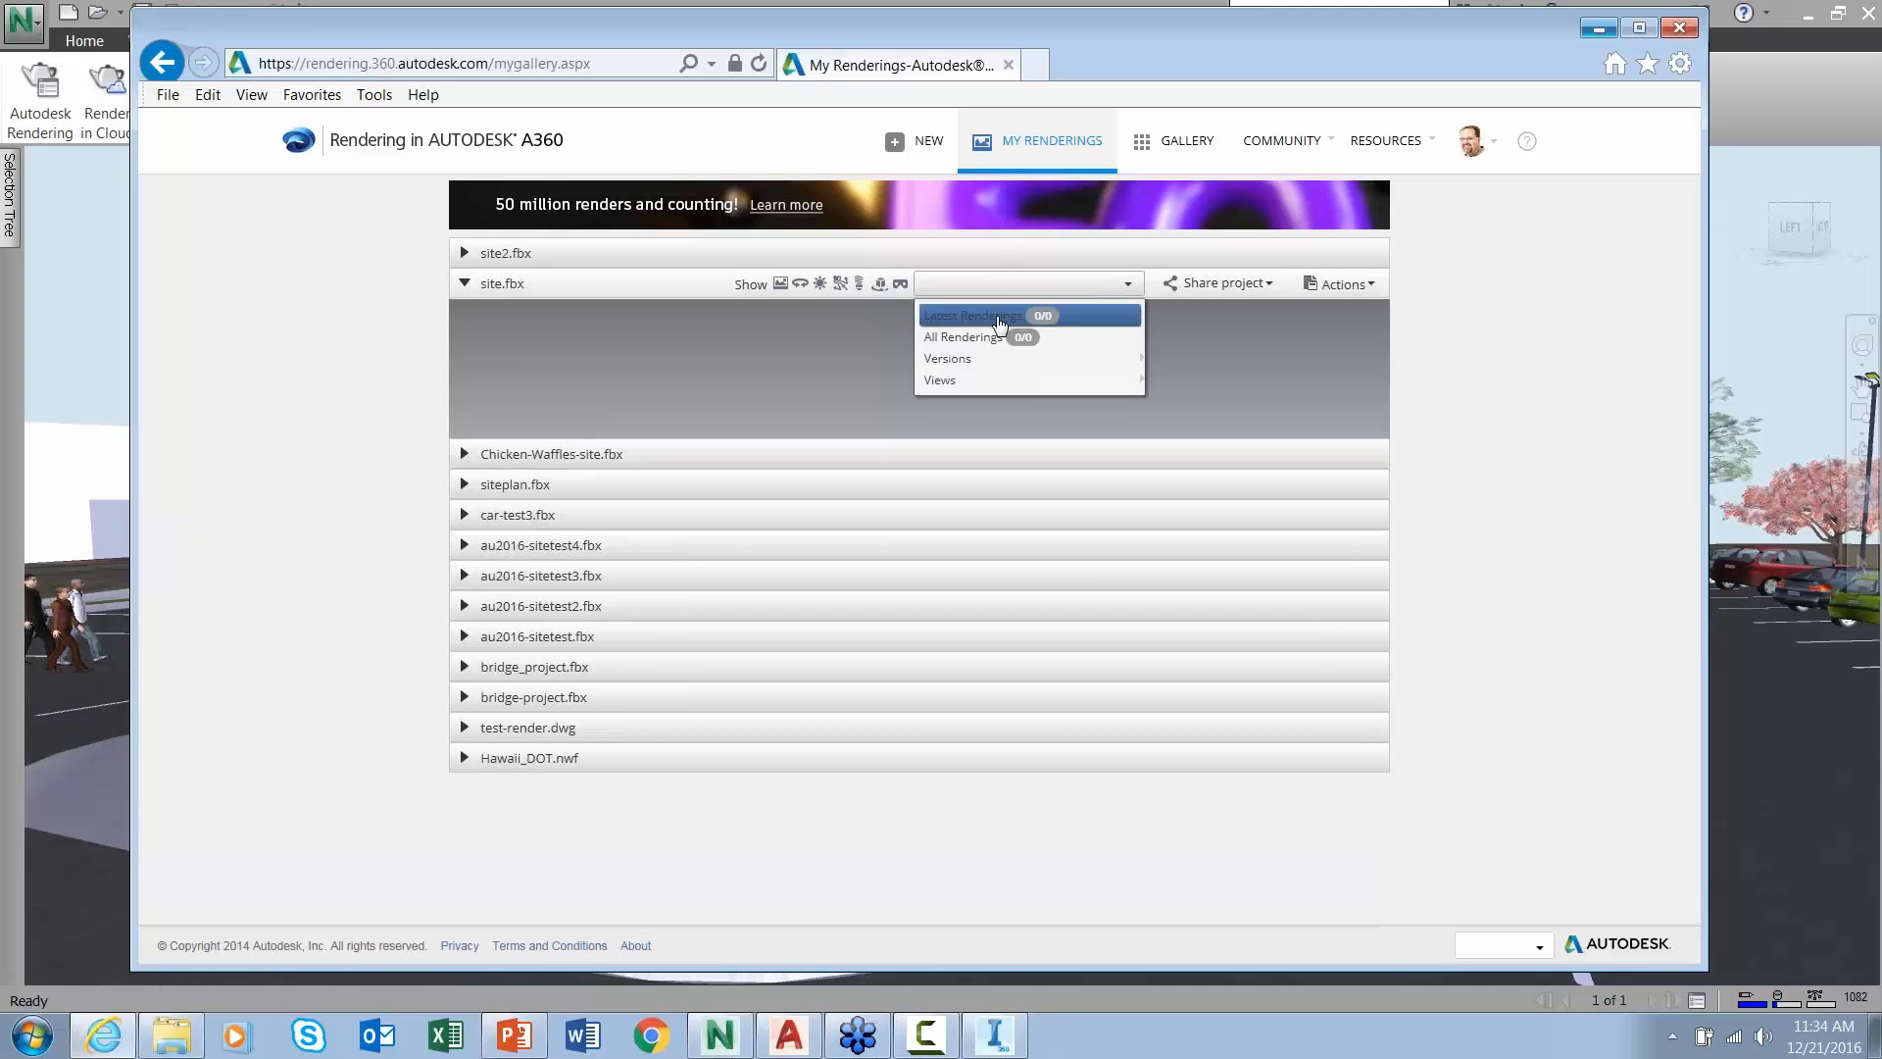
pyautogui.click(463, 283)
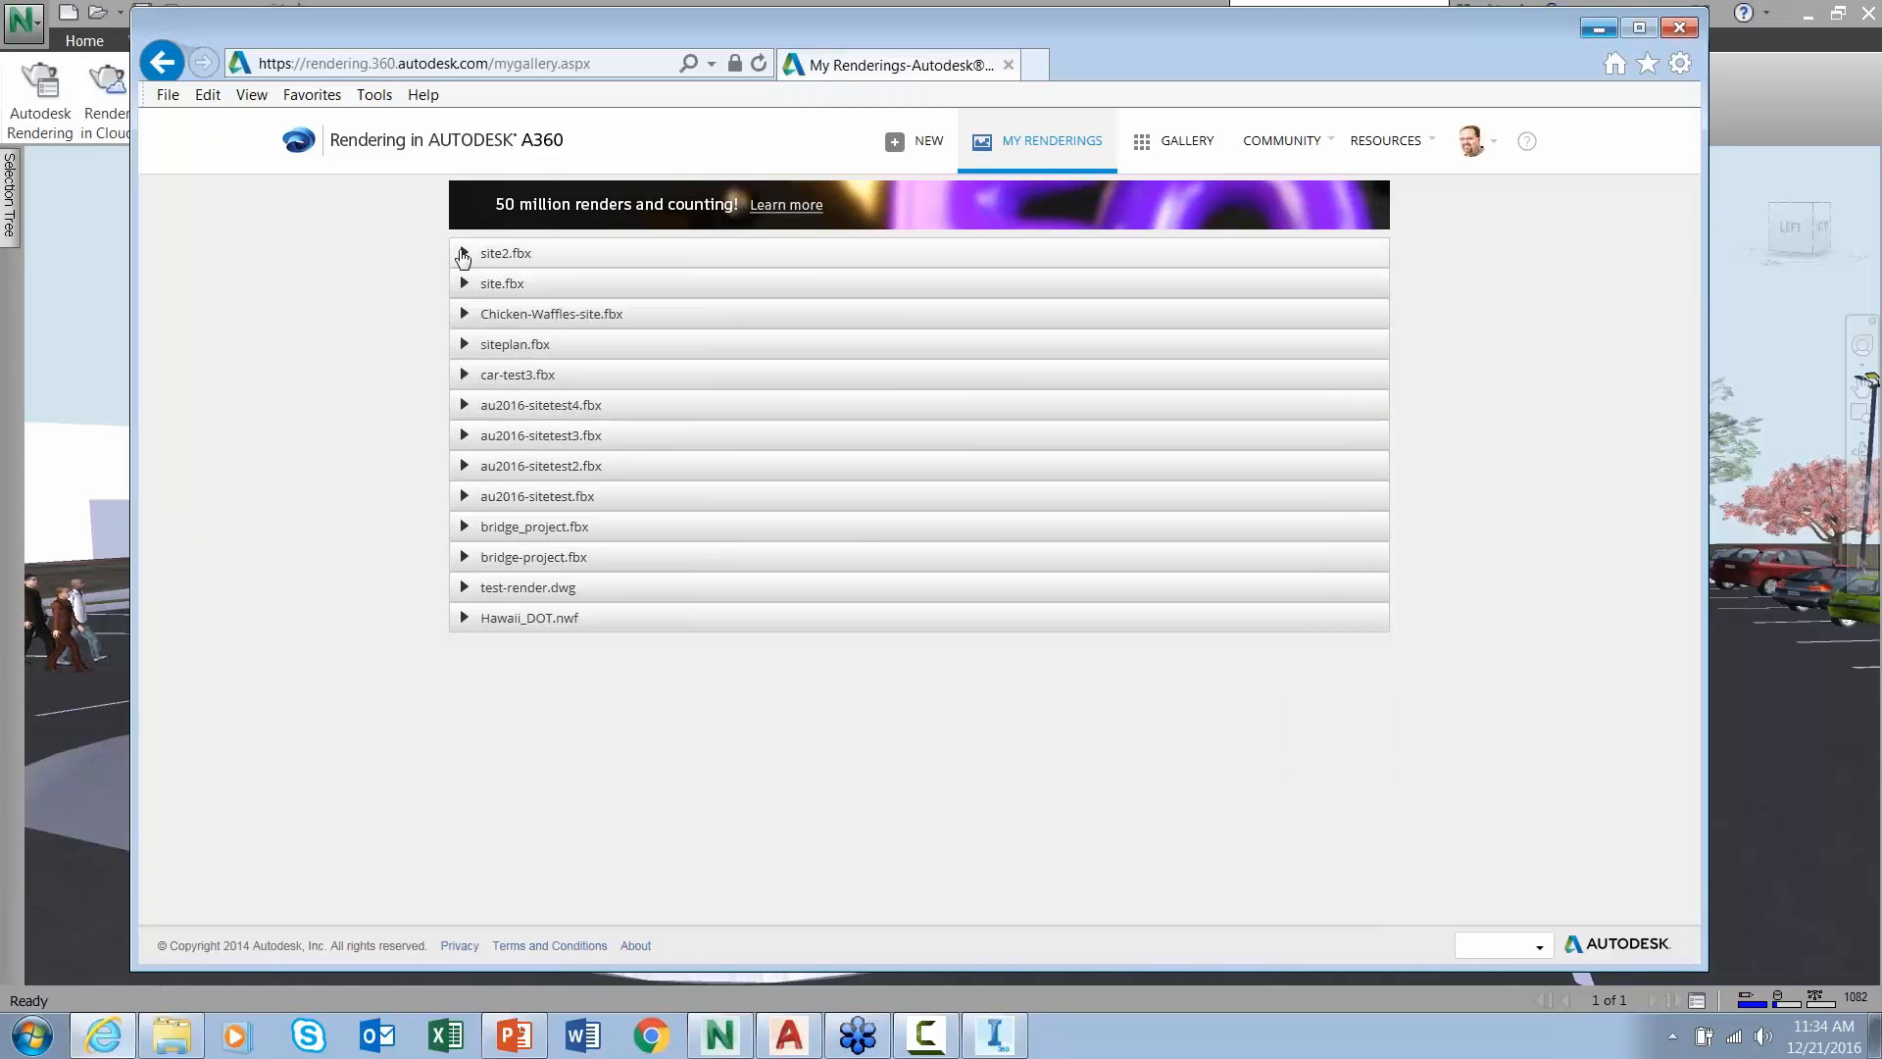
# - Review the site2.fbx and site.fbx rendering views, then minimize the gallery
pyautogui.click(463, 253)
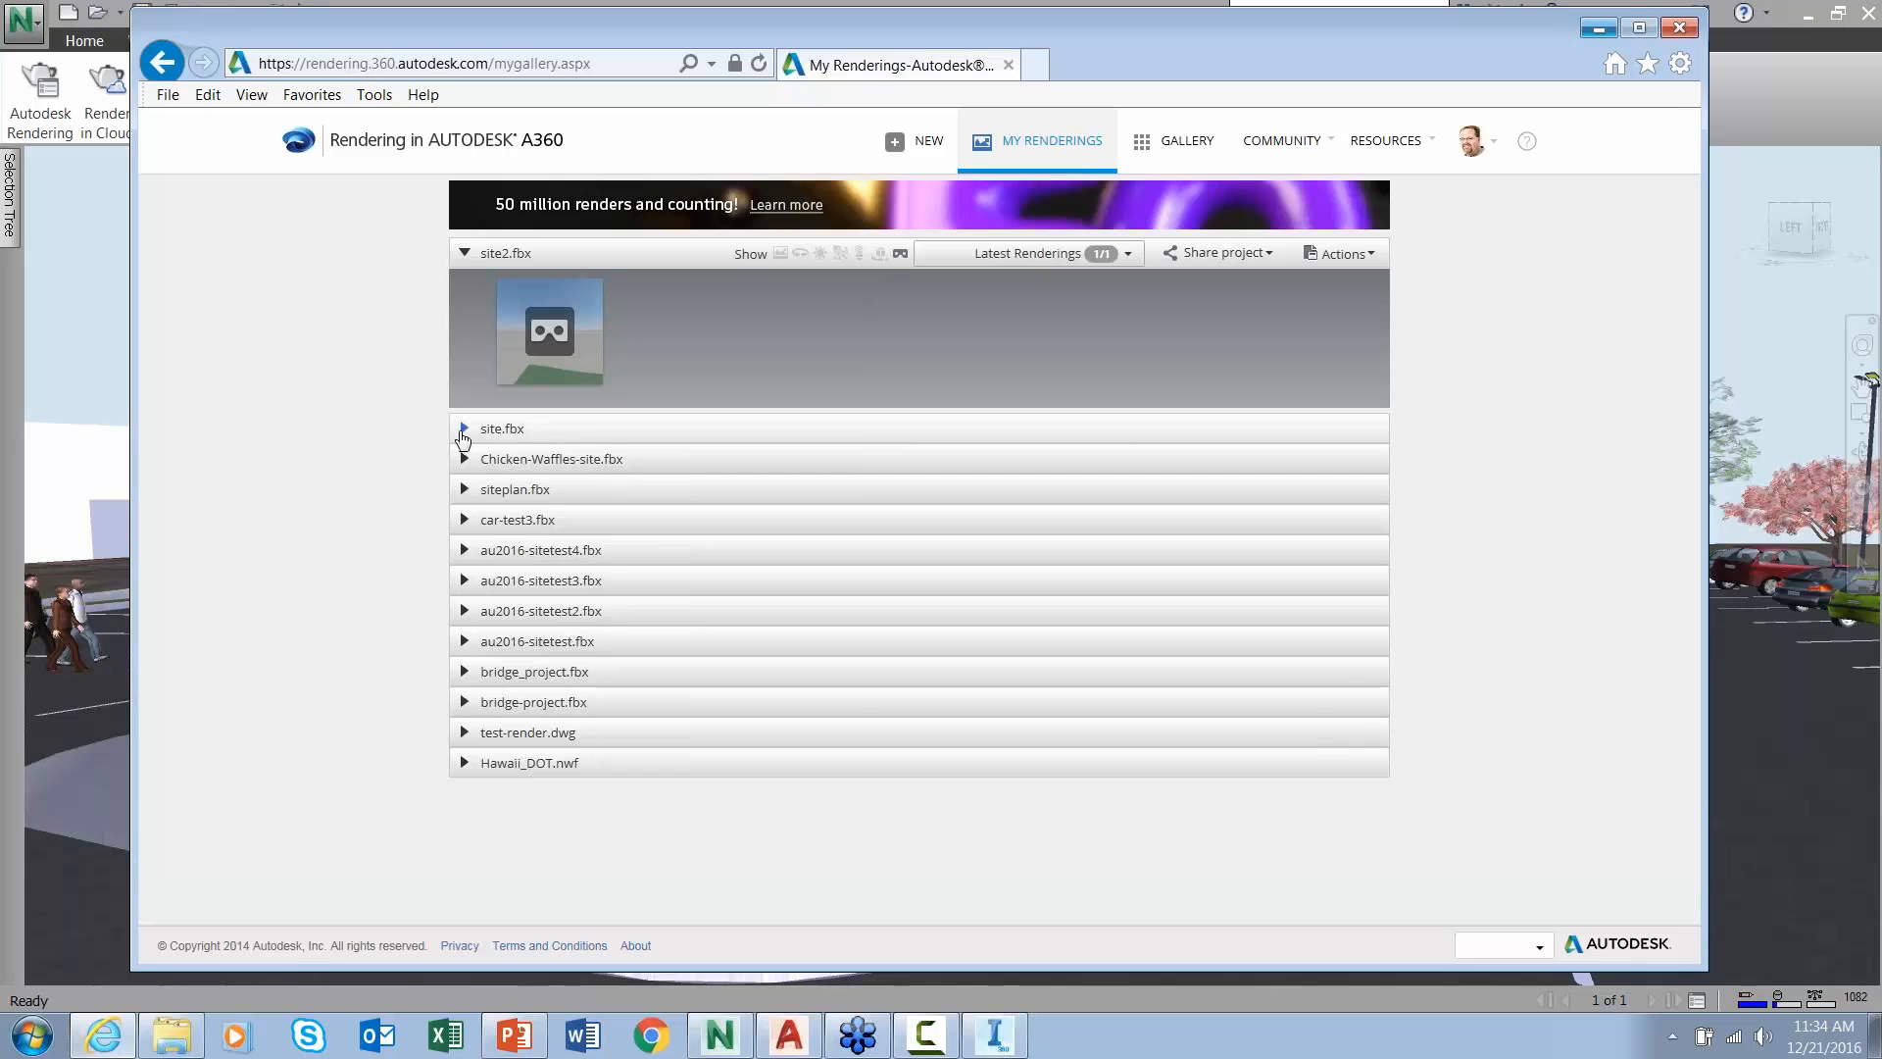
pyautogui.click(464, 430)
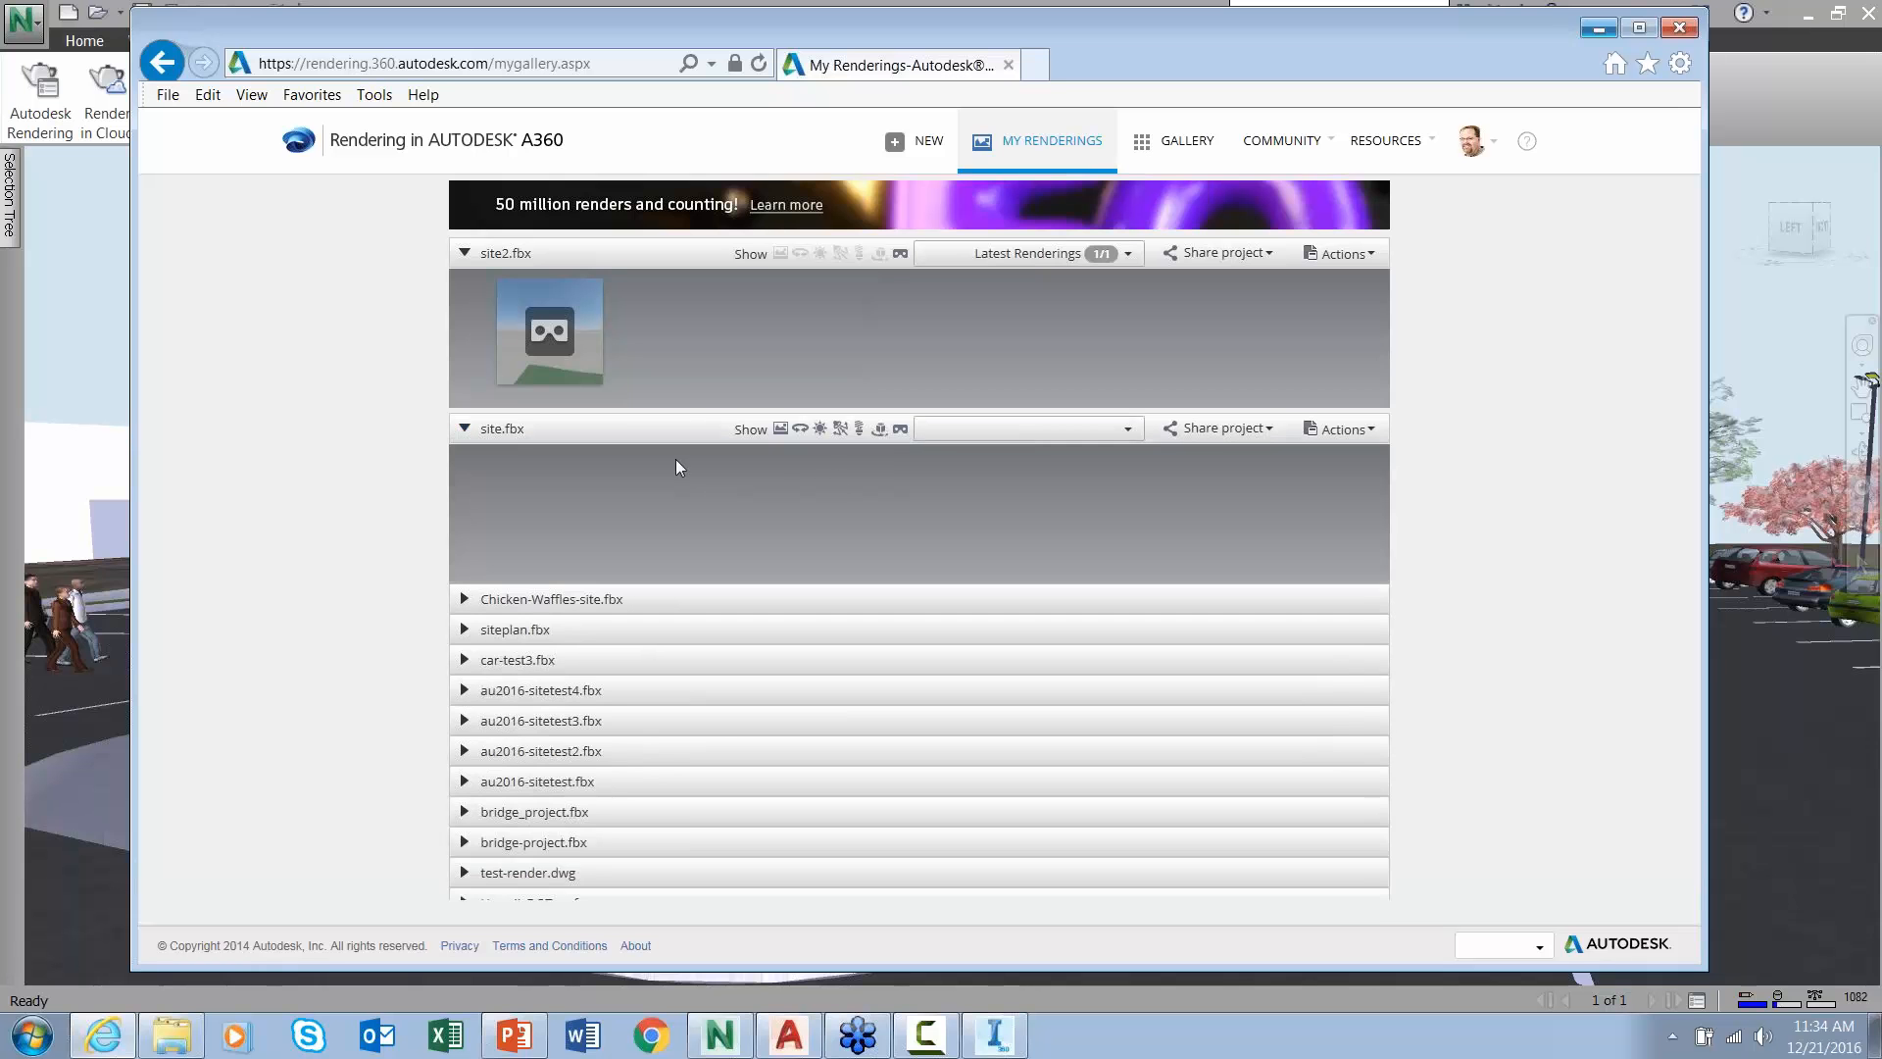
pyautogui.click(1127, 435)
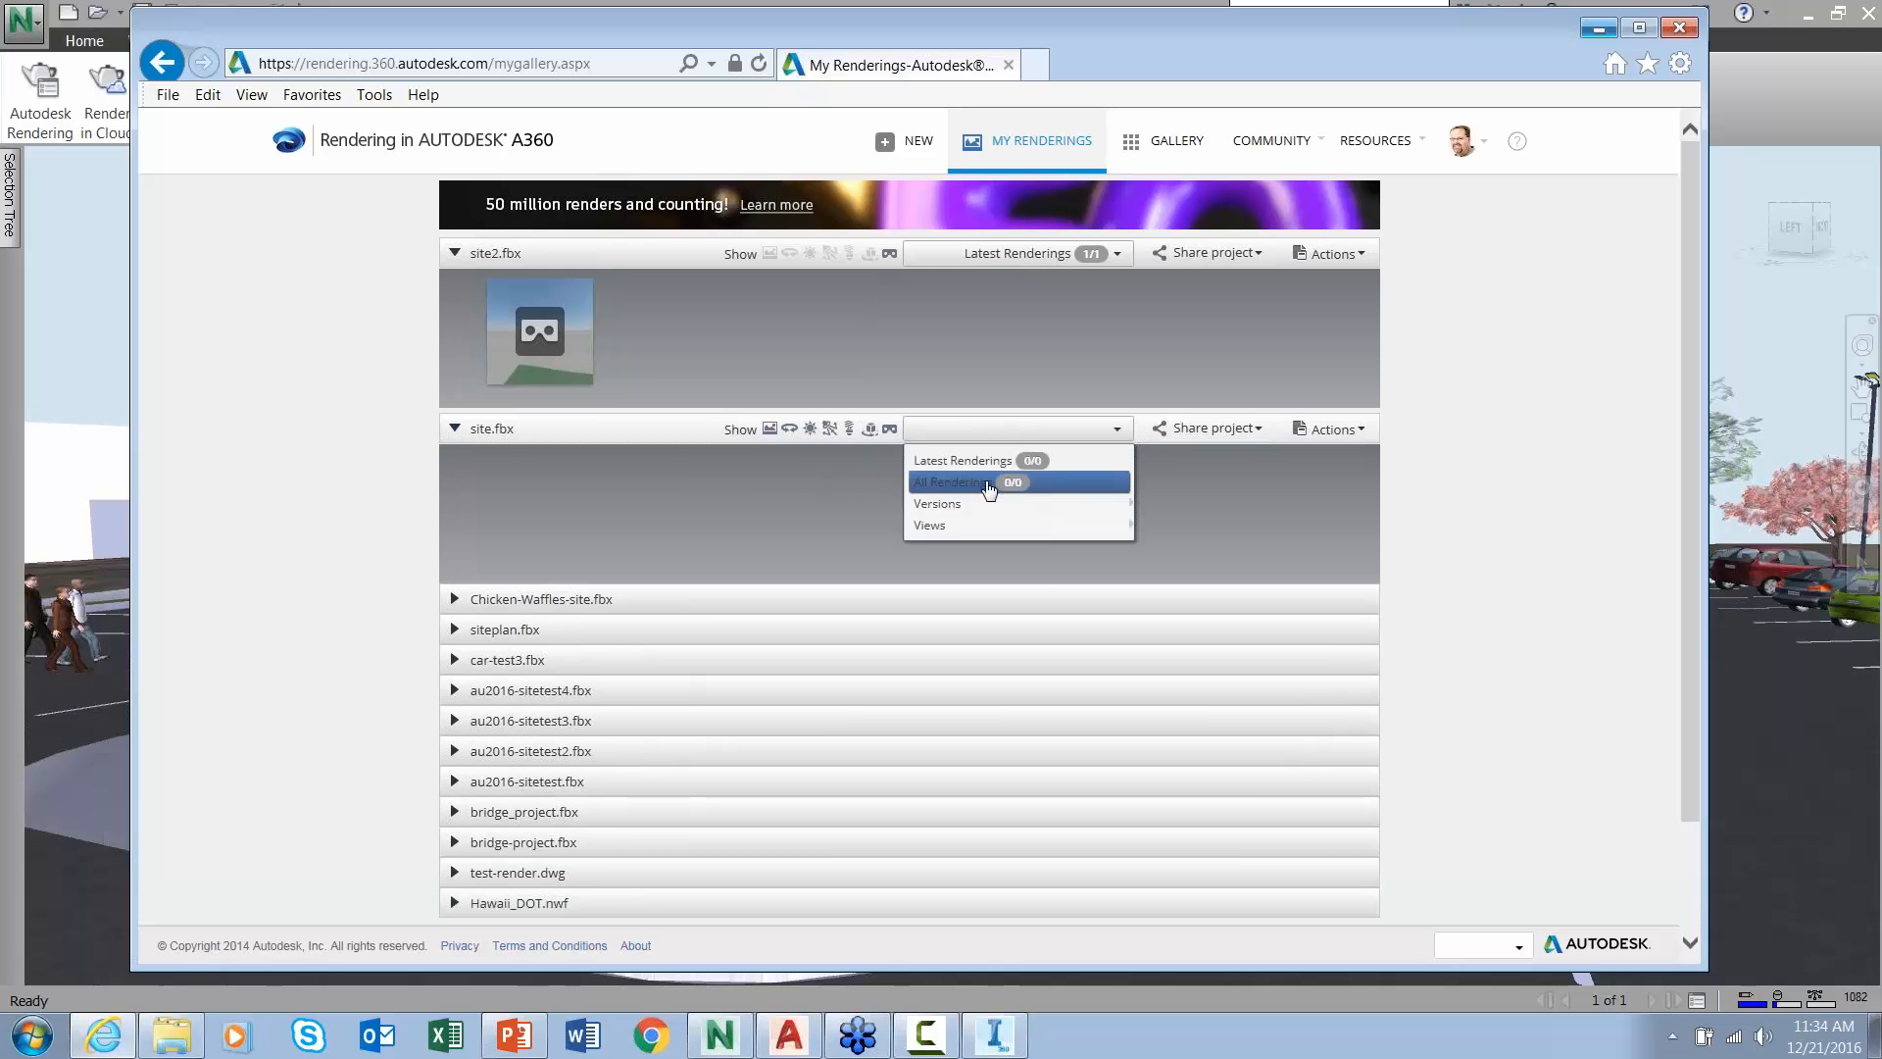
pyautogui.moveTo(541, 331)
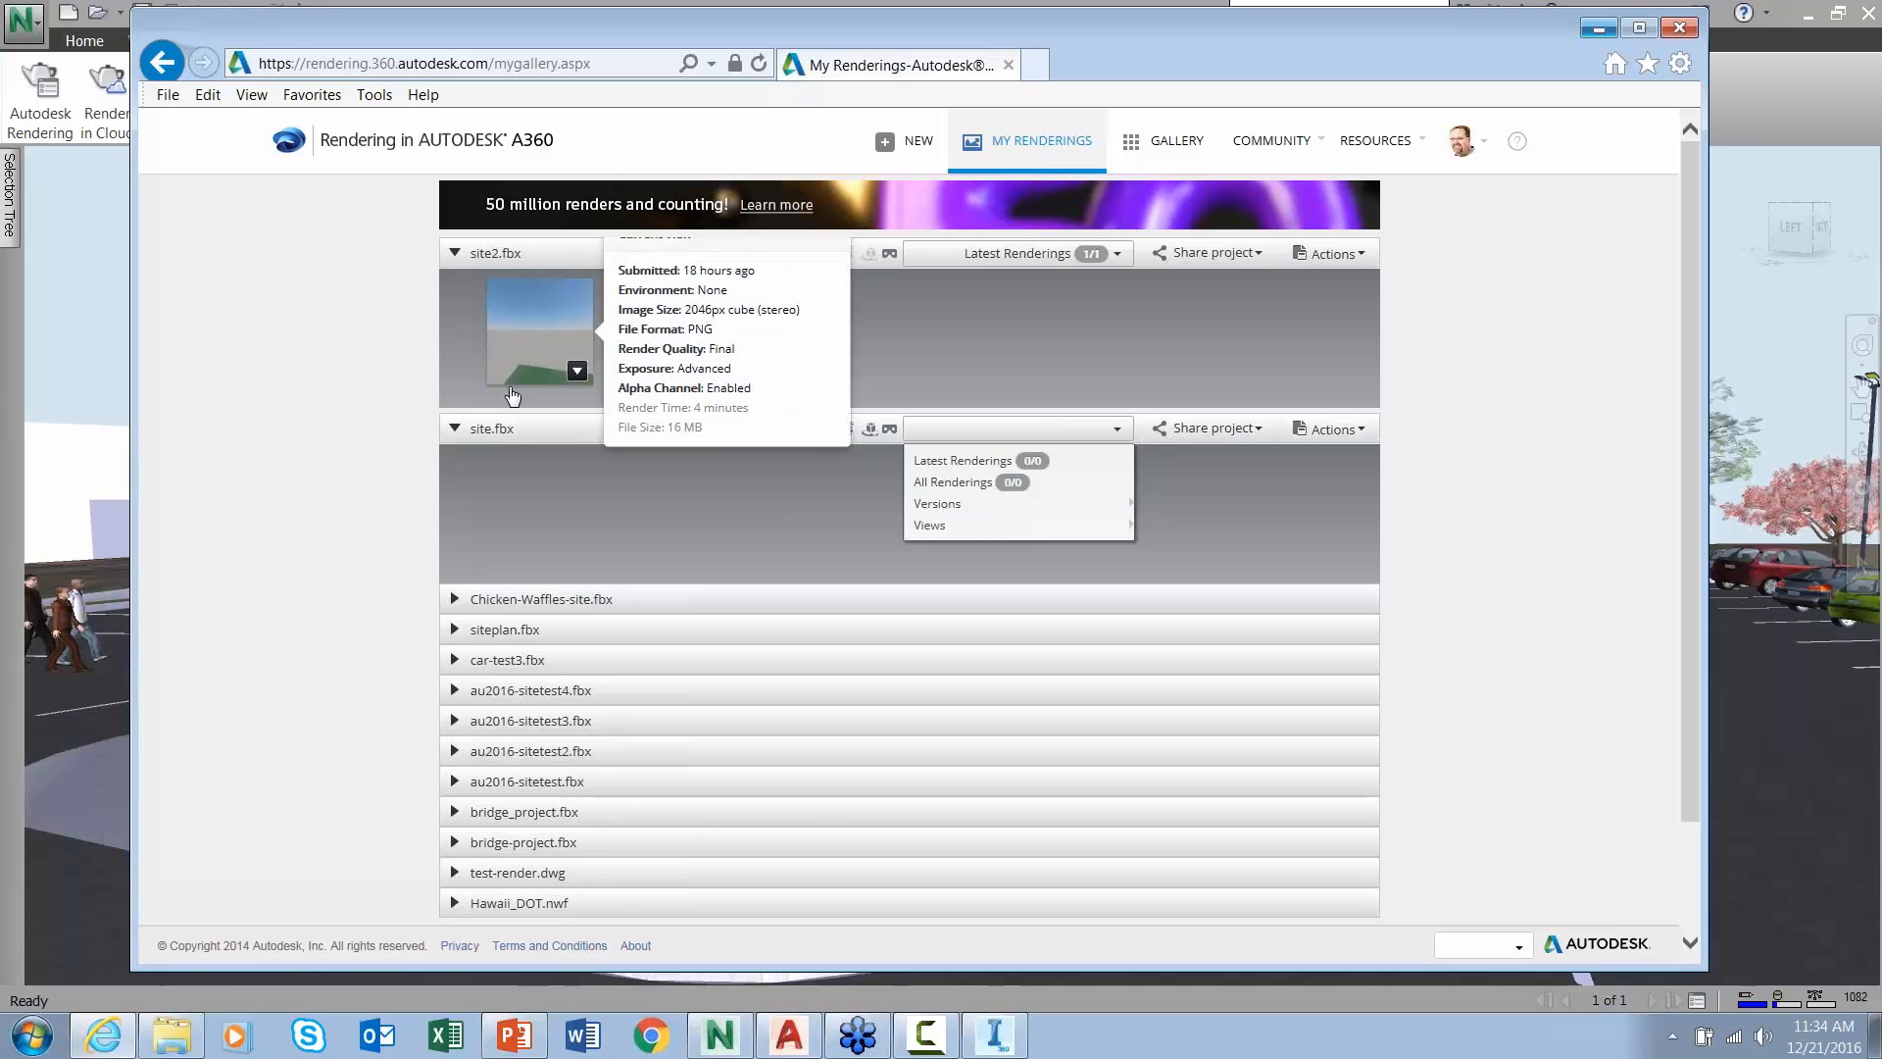
pyautogui.click(454, 429)
pyautogui.click(453, 431)
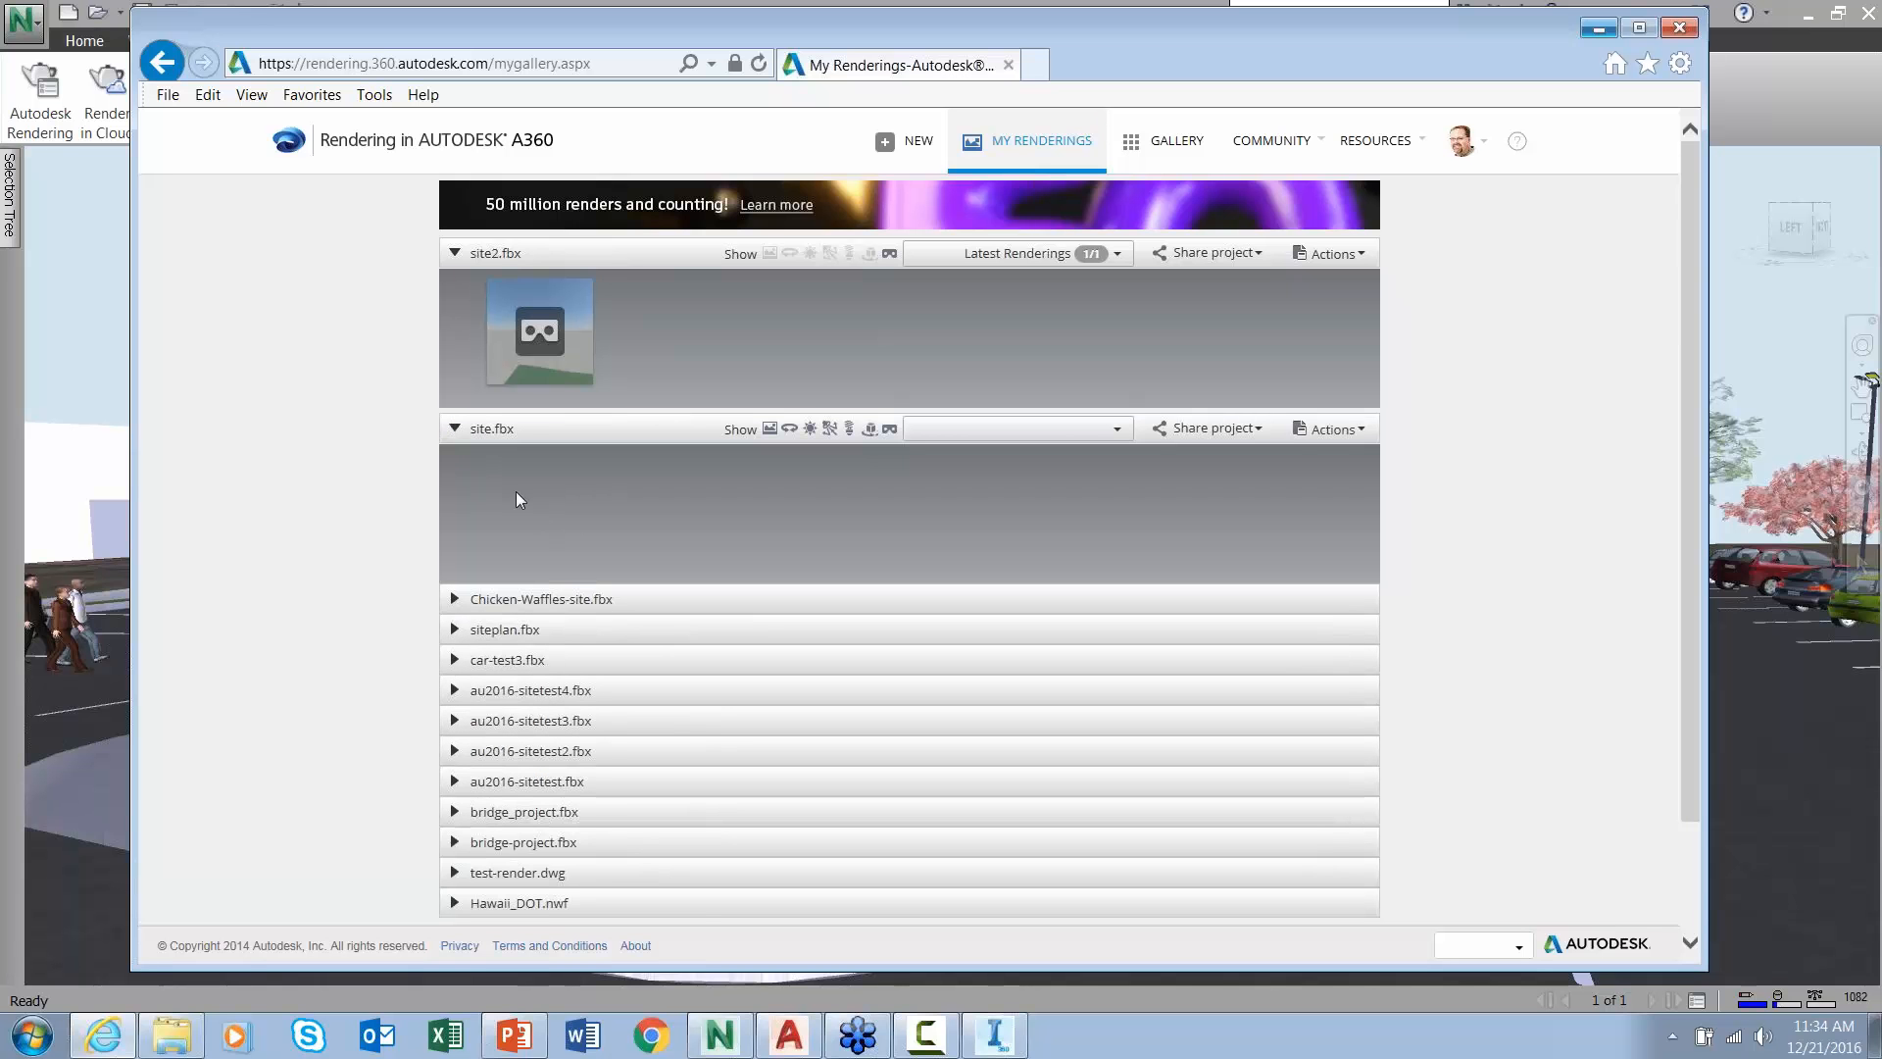
pyautogui.click(1599, 28)
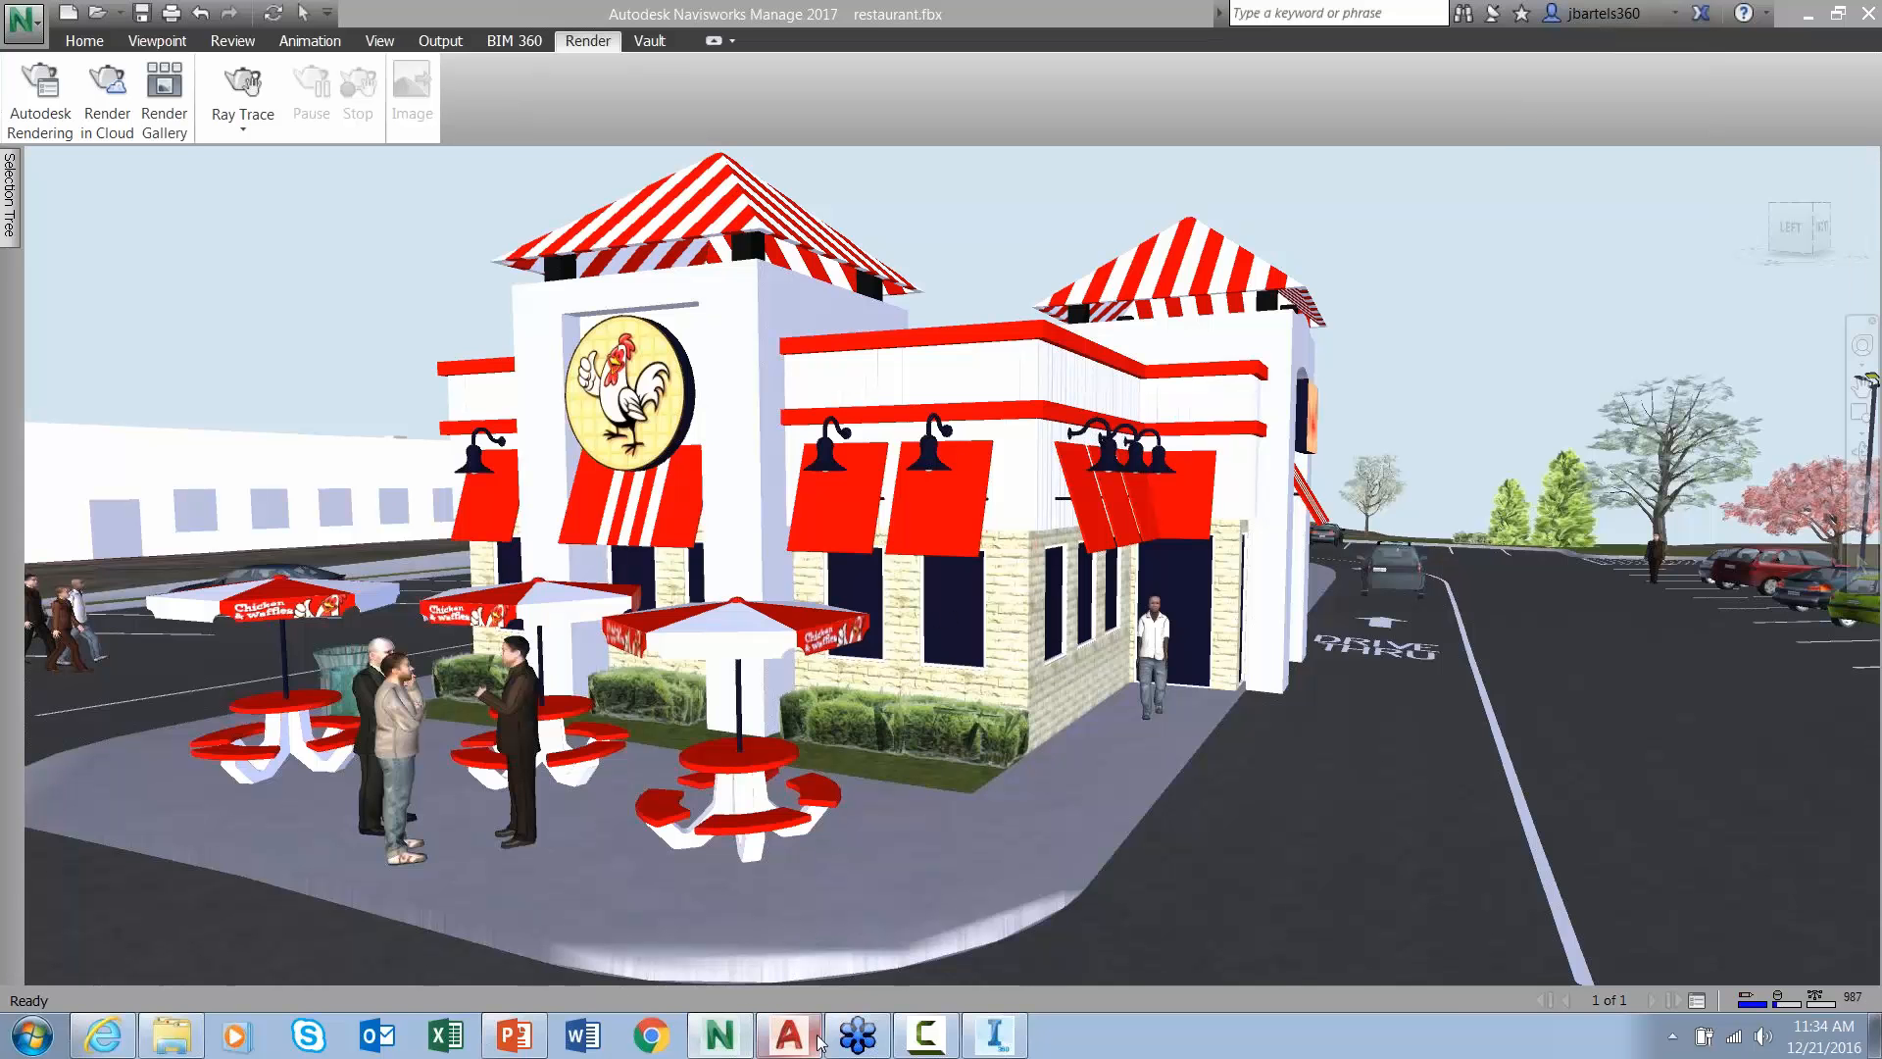
# - Move the new tree back so it stands behind the red car
pyautogui.click(996, 1037)
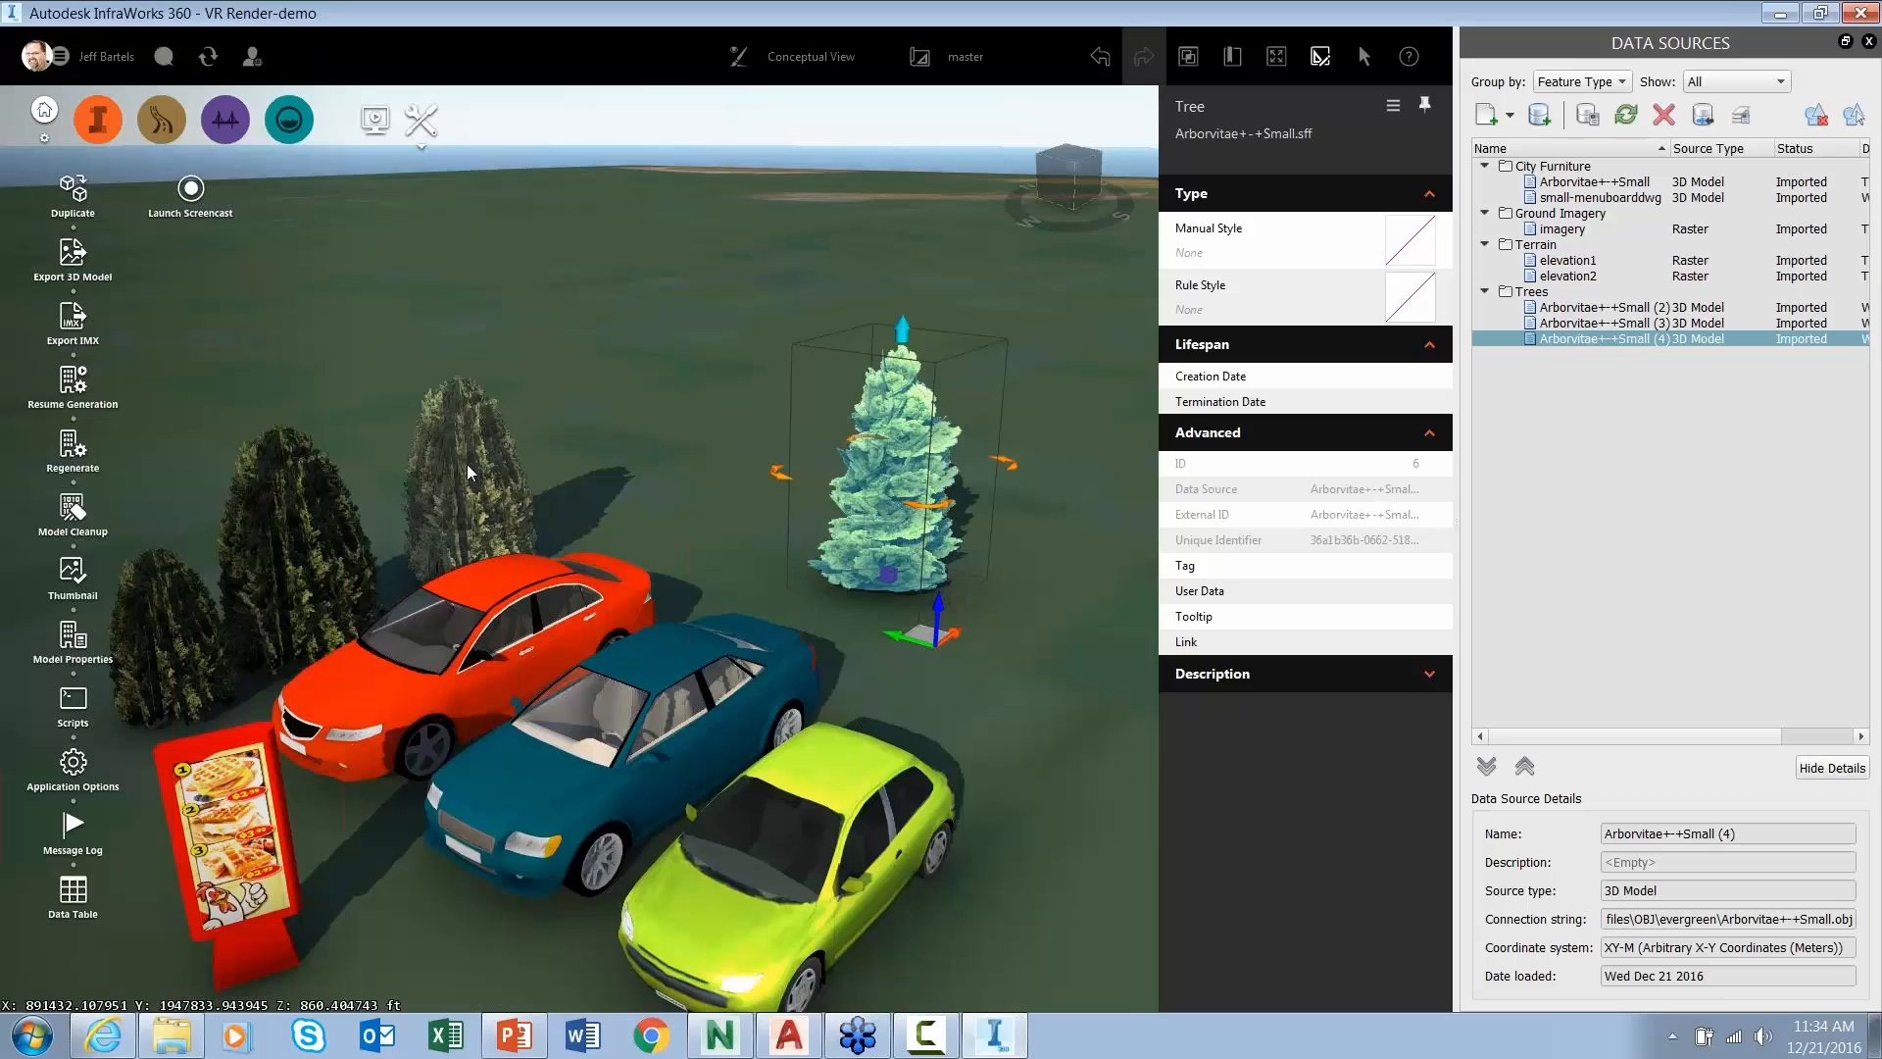
pyautogui.moveTo(917, 625); pyautogui.dragTo(766, 474)
pyautogui.click(933, 478)
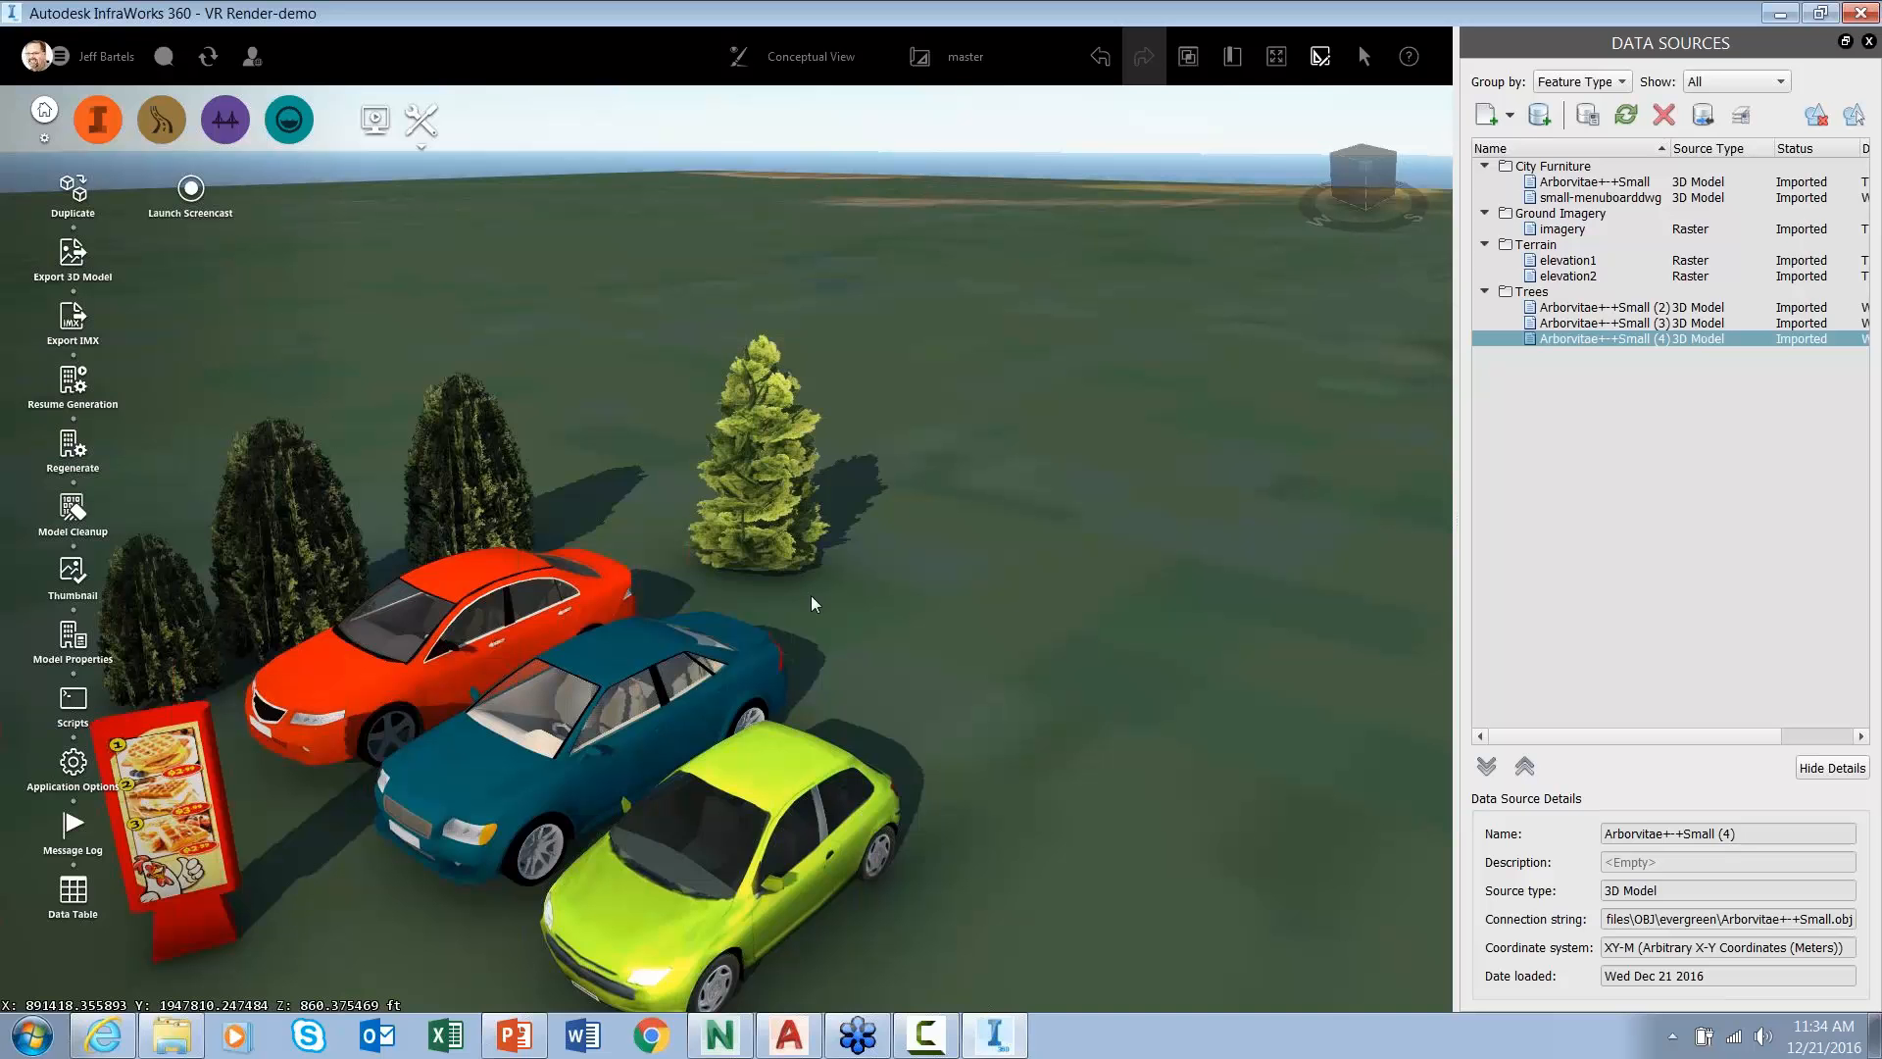
# - Pan, zoom and orbit to inspect the parked cars and repositioned tree
pyautogui.moveTo(810, 596); pyautogui.dragTo(929, 486, button='middle')
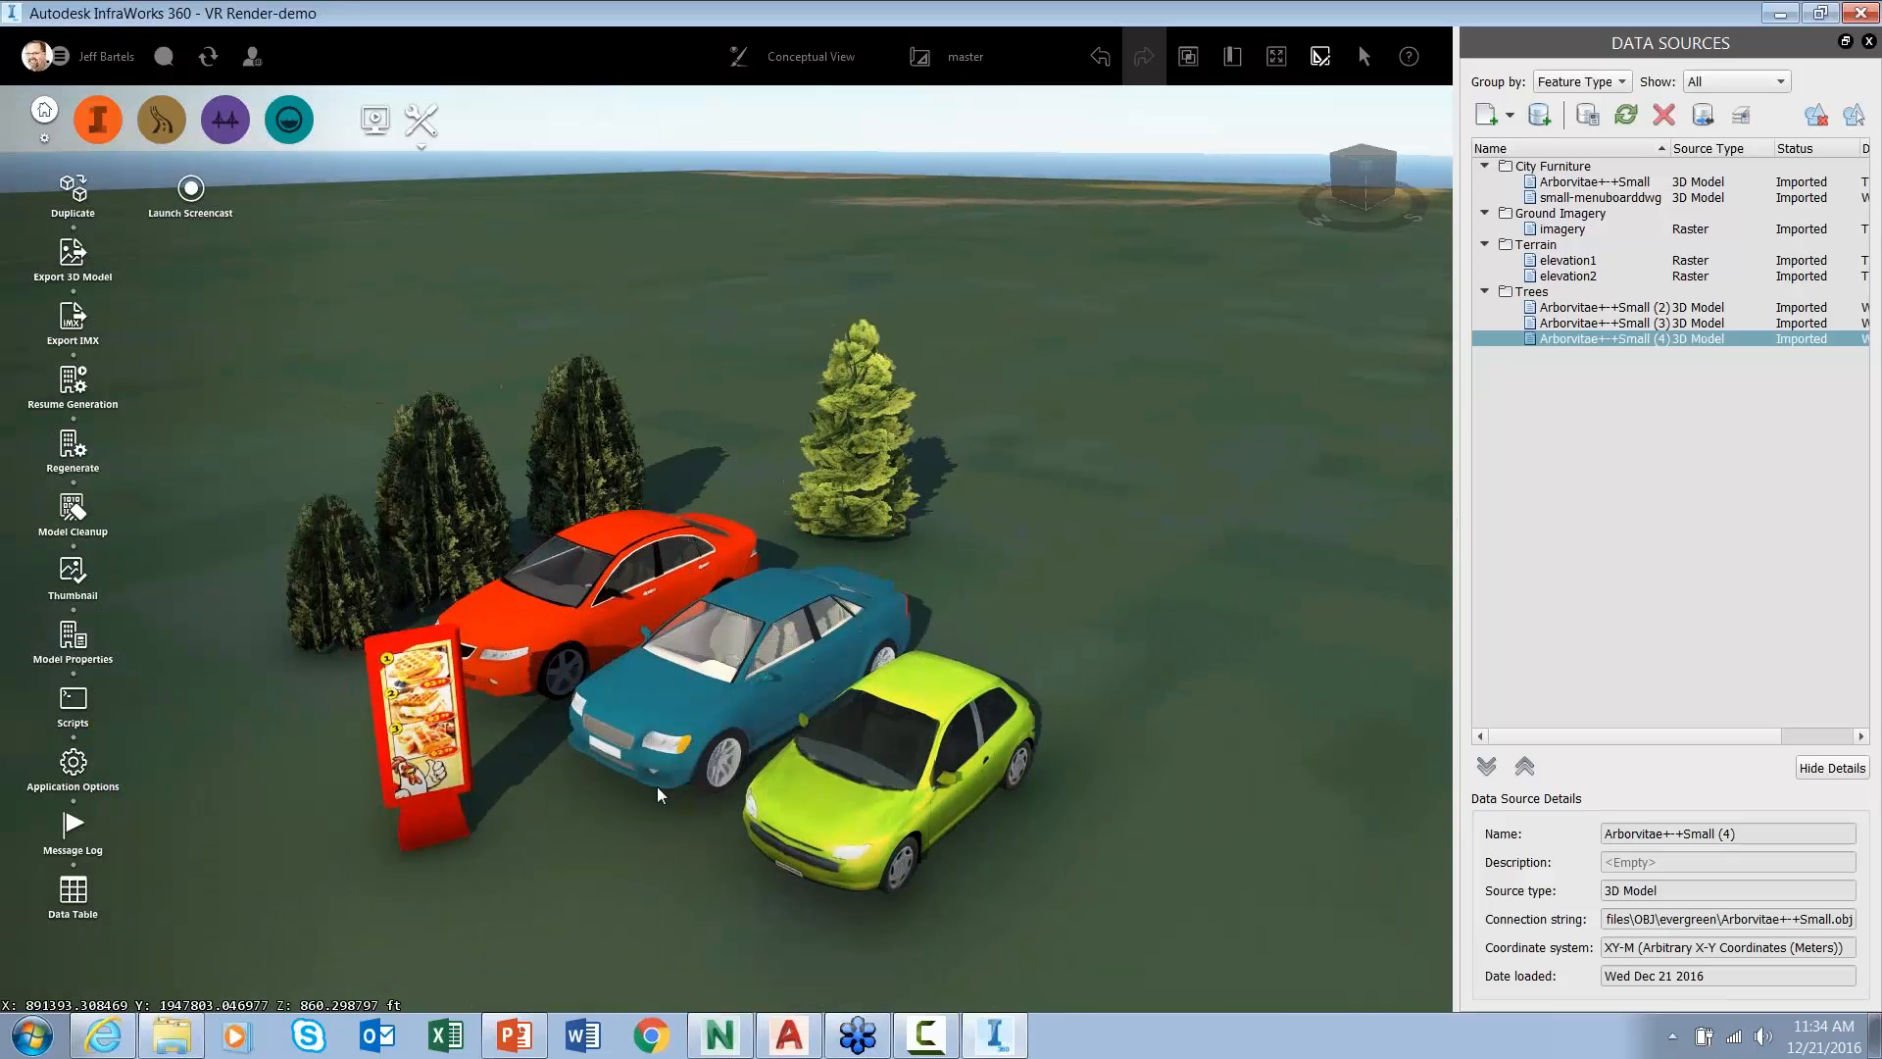
pyautogui.scroll(3, 655, 791)
pyautogui.scroll(2, 655, 791)
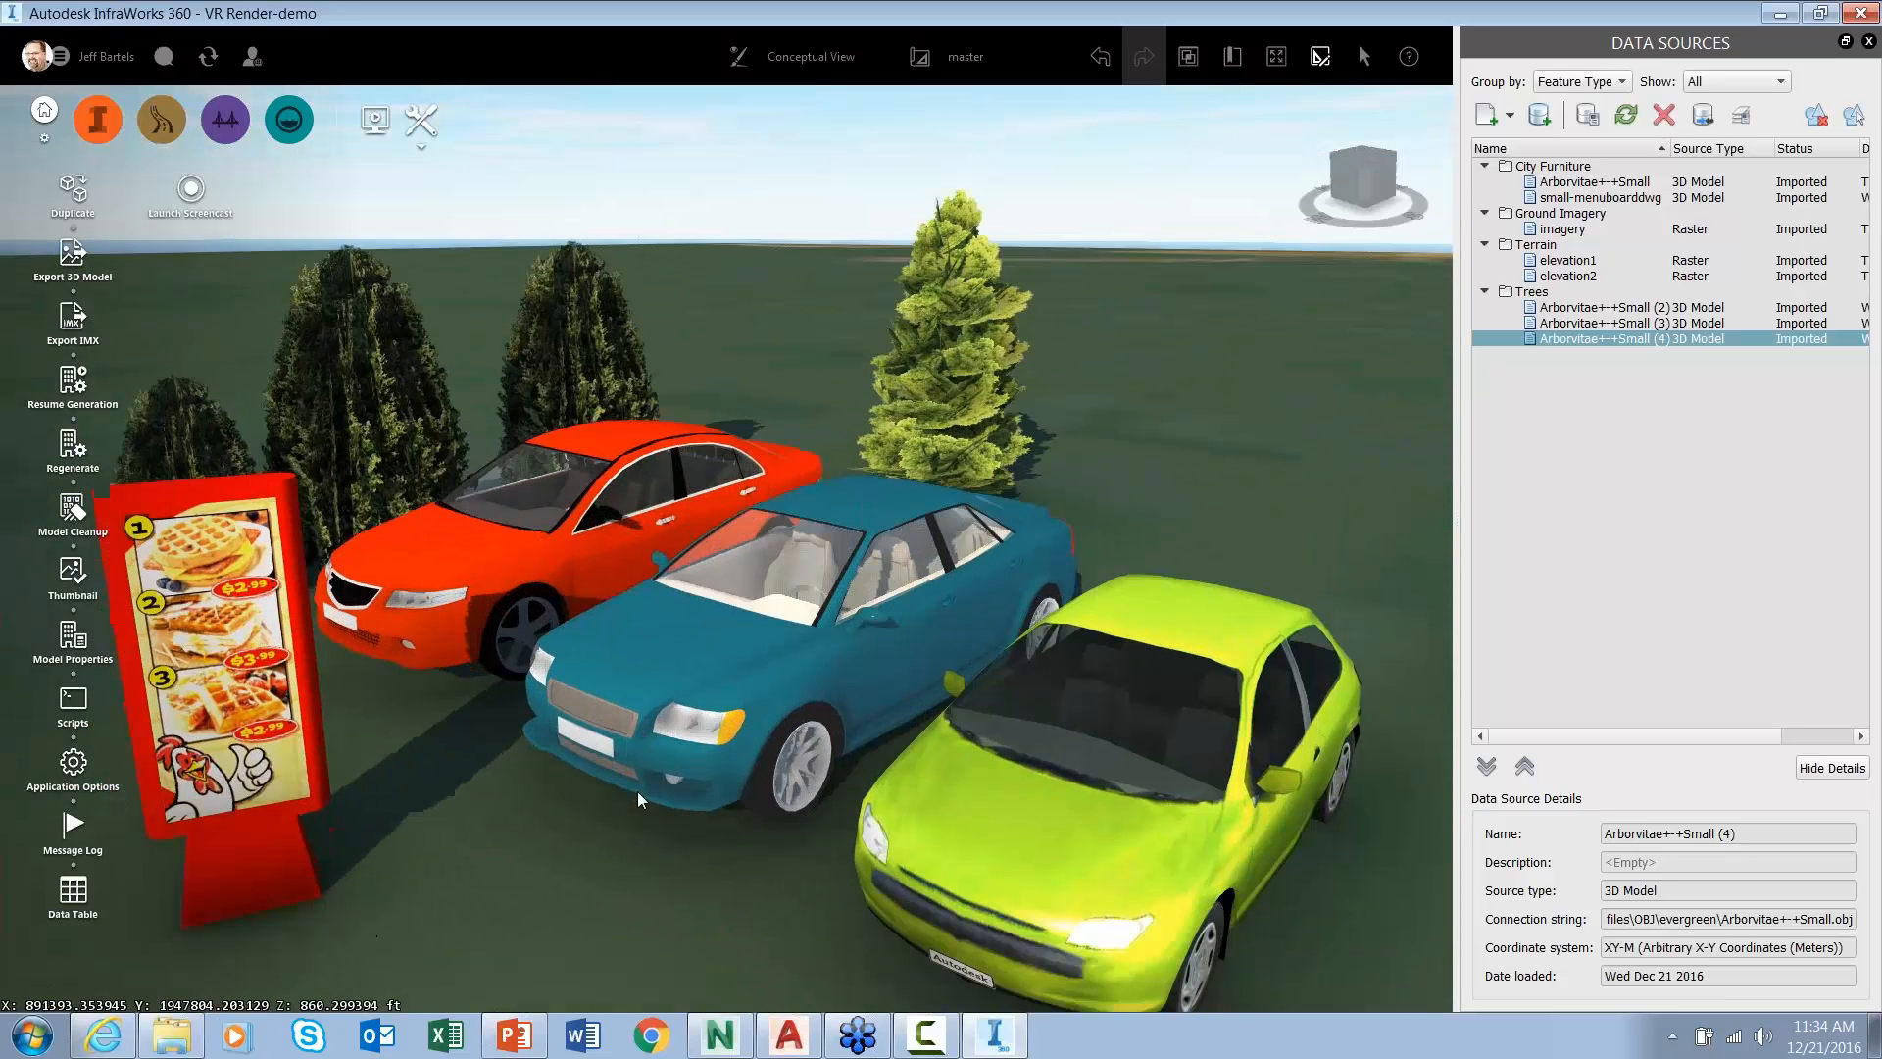
pyautogui.moveTo(637, 791); pyautogui.dragTo(637, 786)
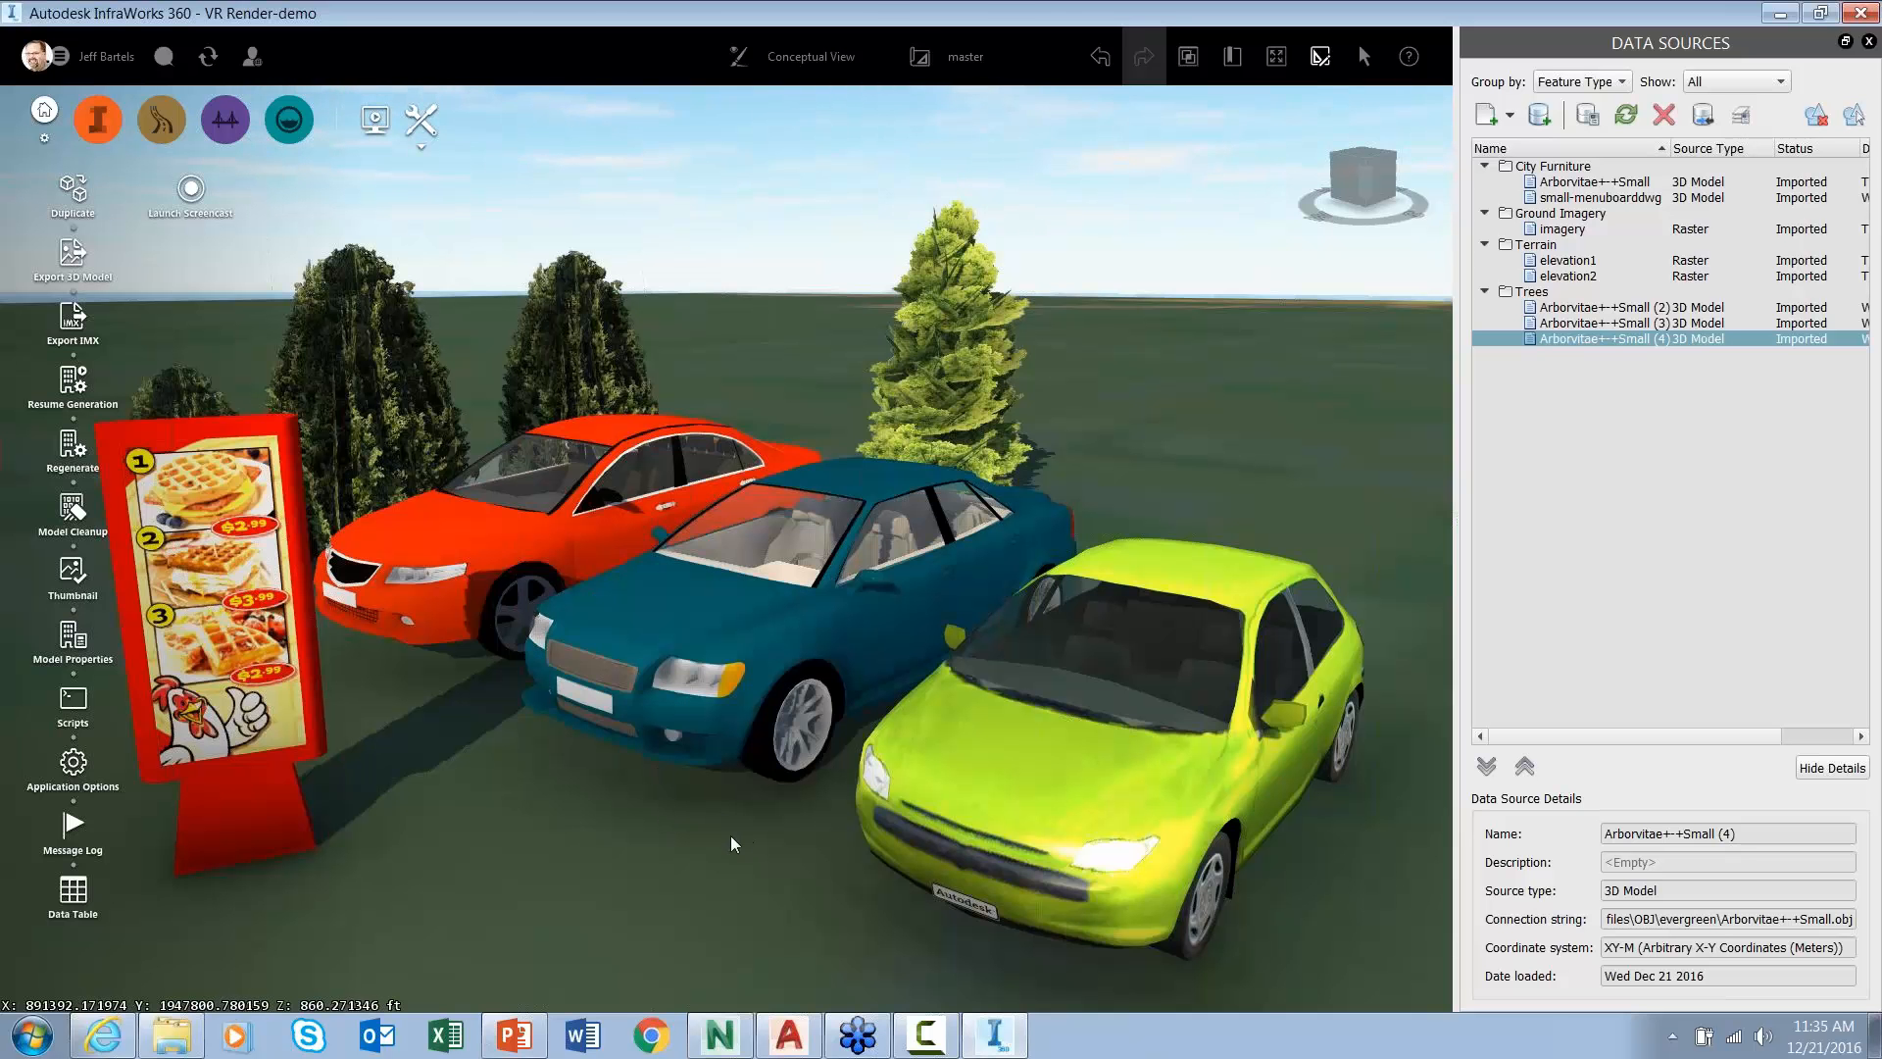
pyautogui.scroll(-2, 729, 833)
pyautogui.scroll(-2, 907, 784)
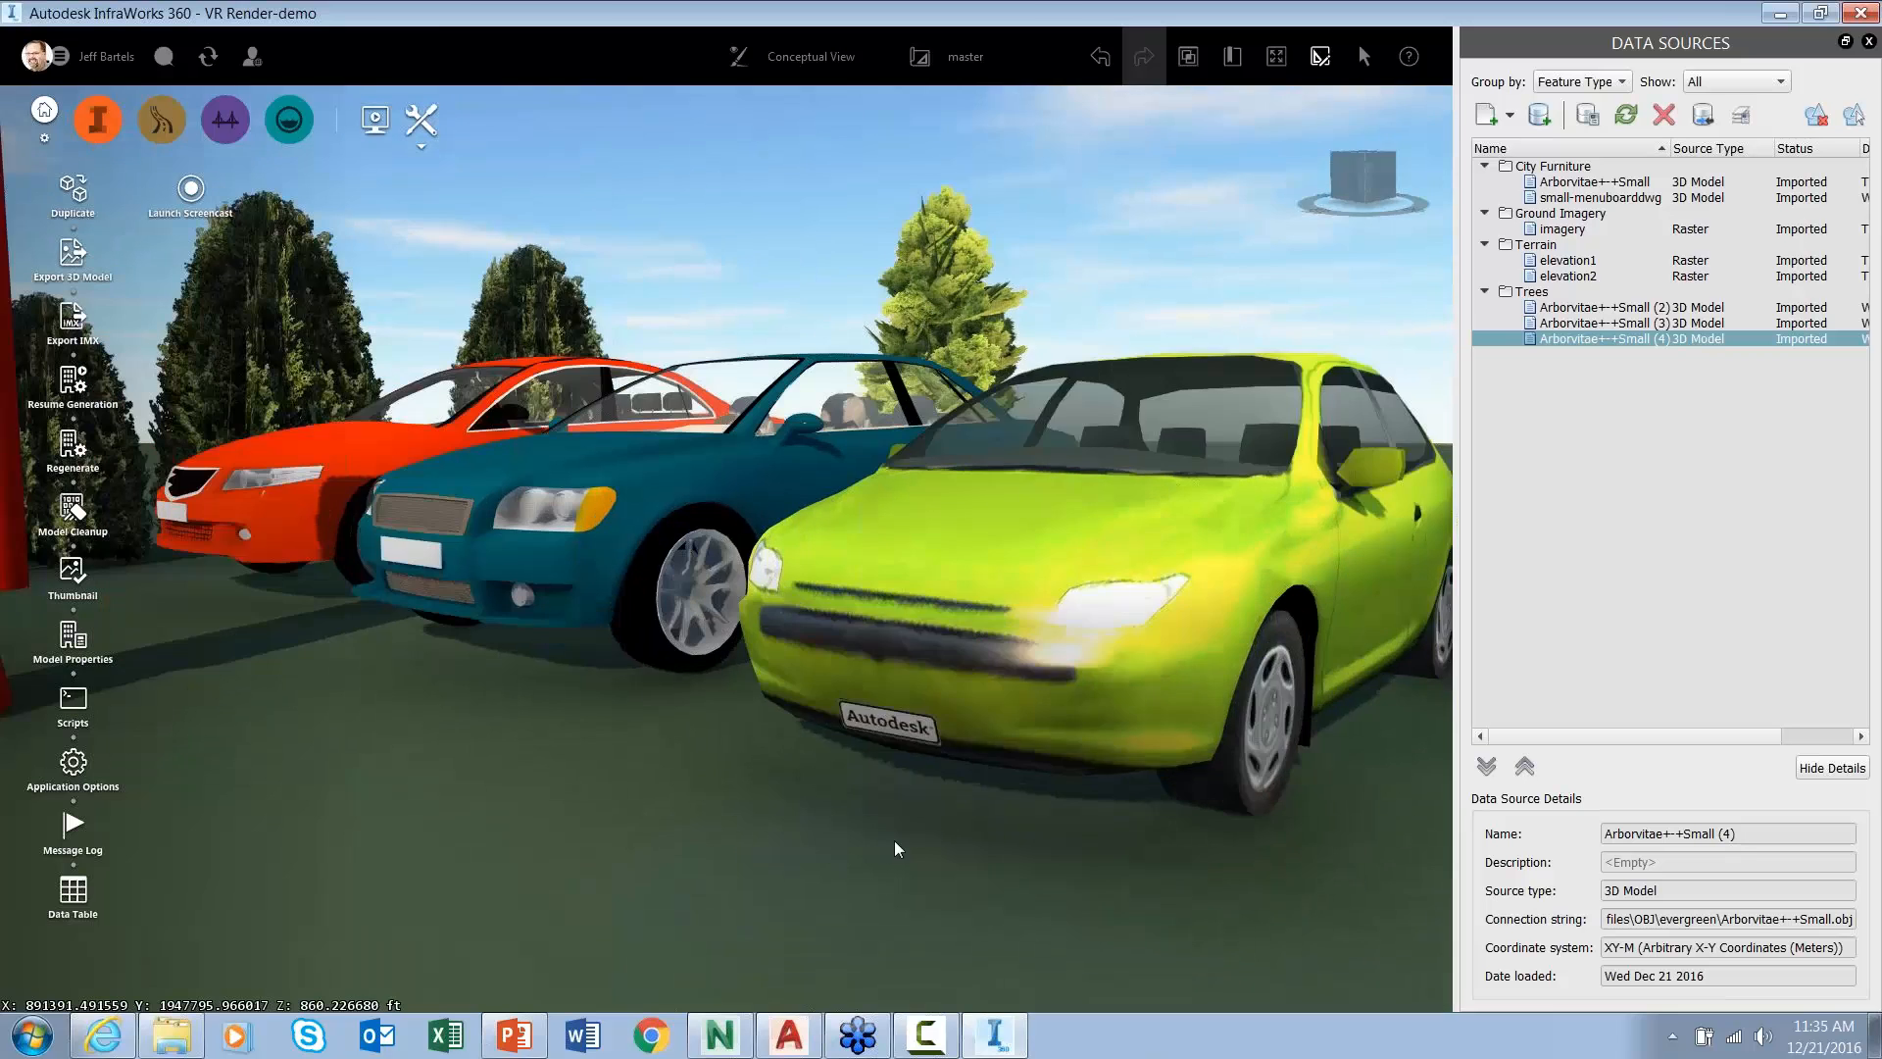
pyautogui.scroll(-2, 894, 839)
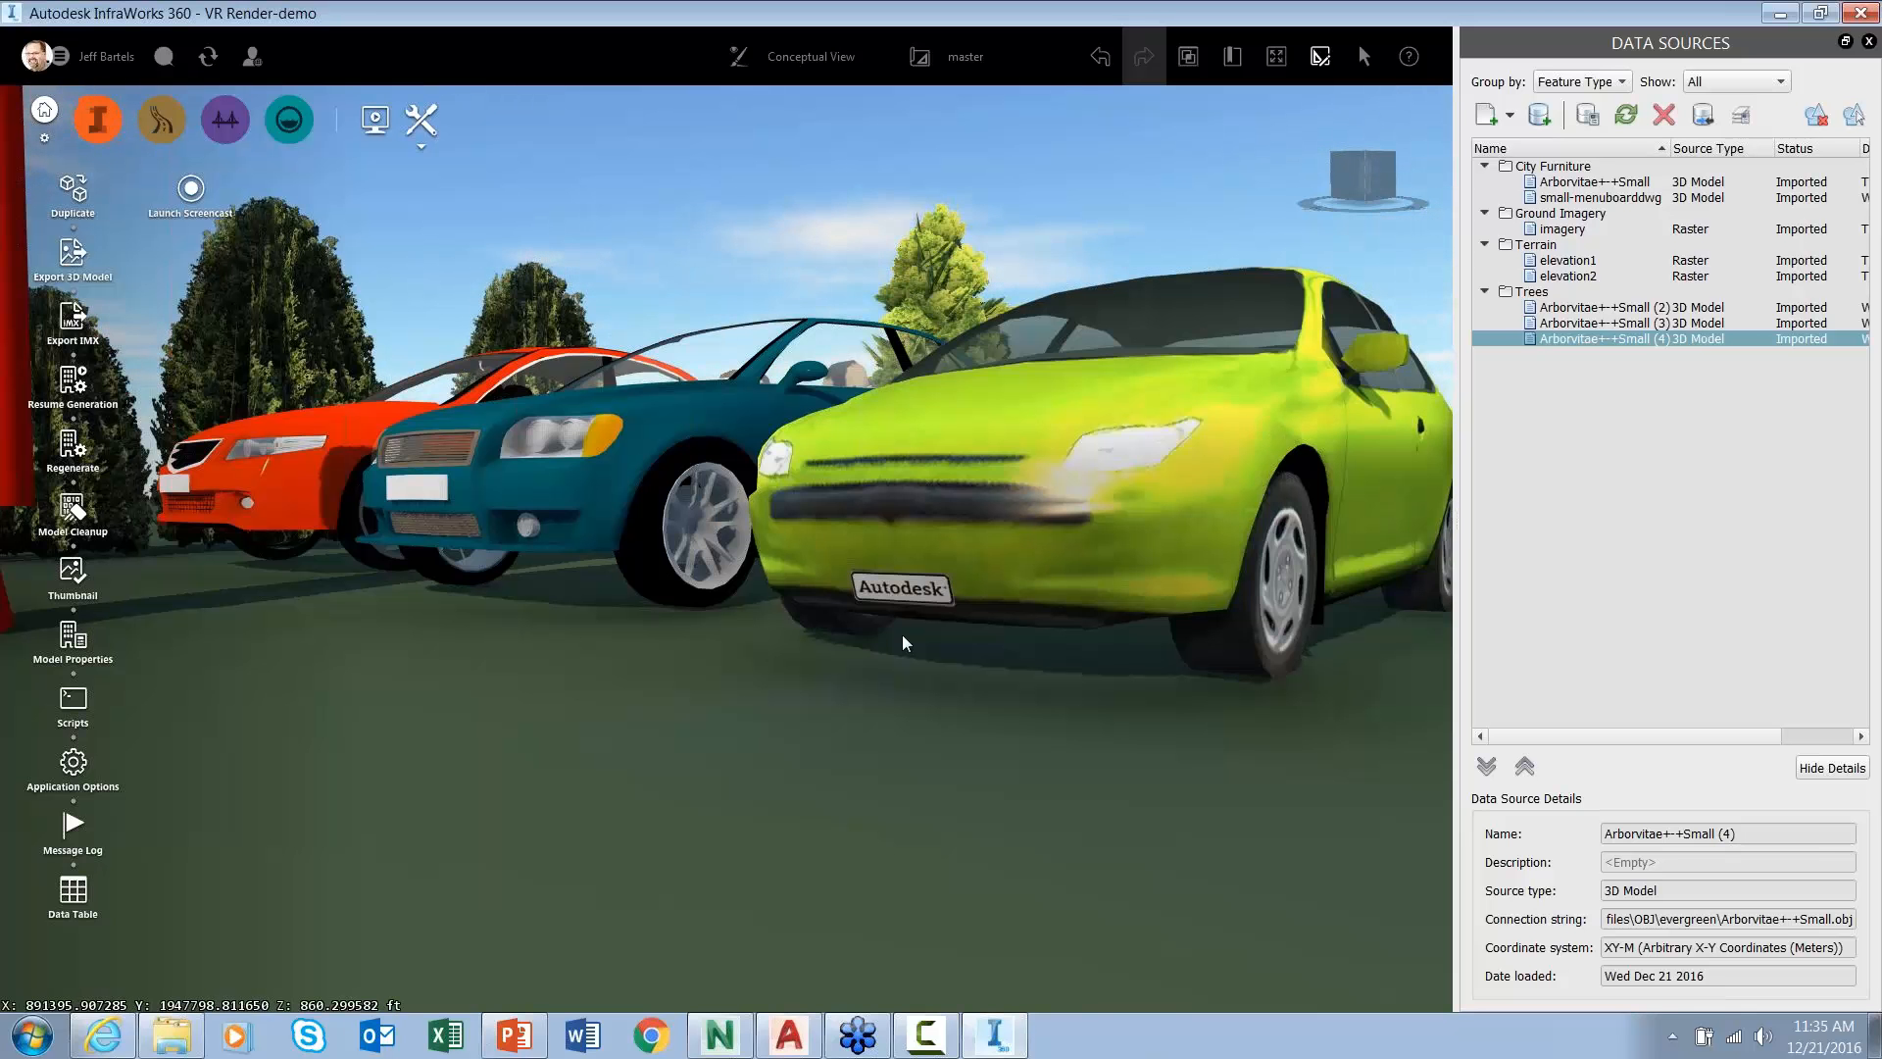
pyautogui.moveTo(878, 682); pyautogui.dragTo(892, 756, button='middle')
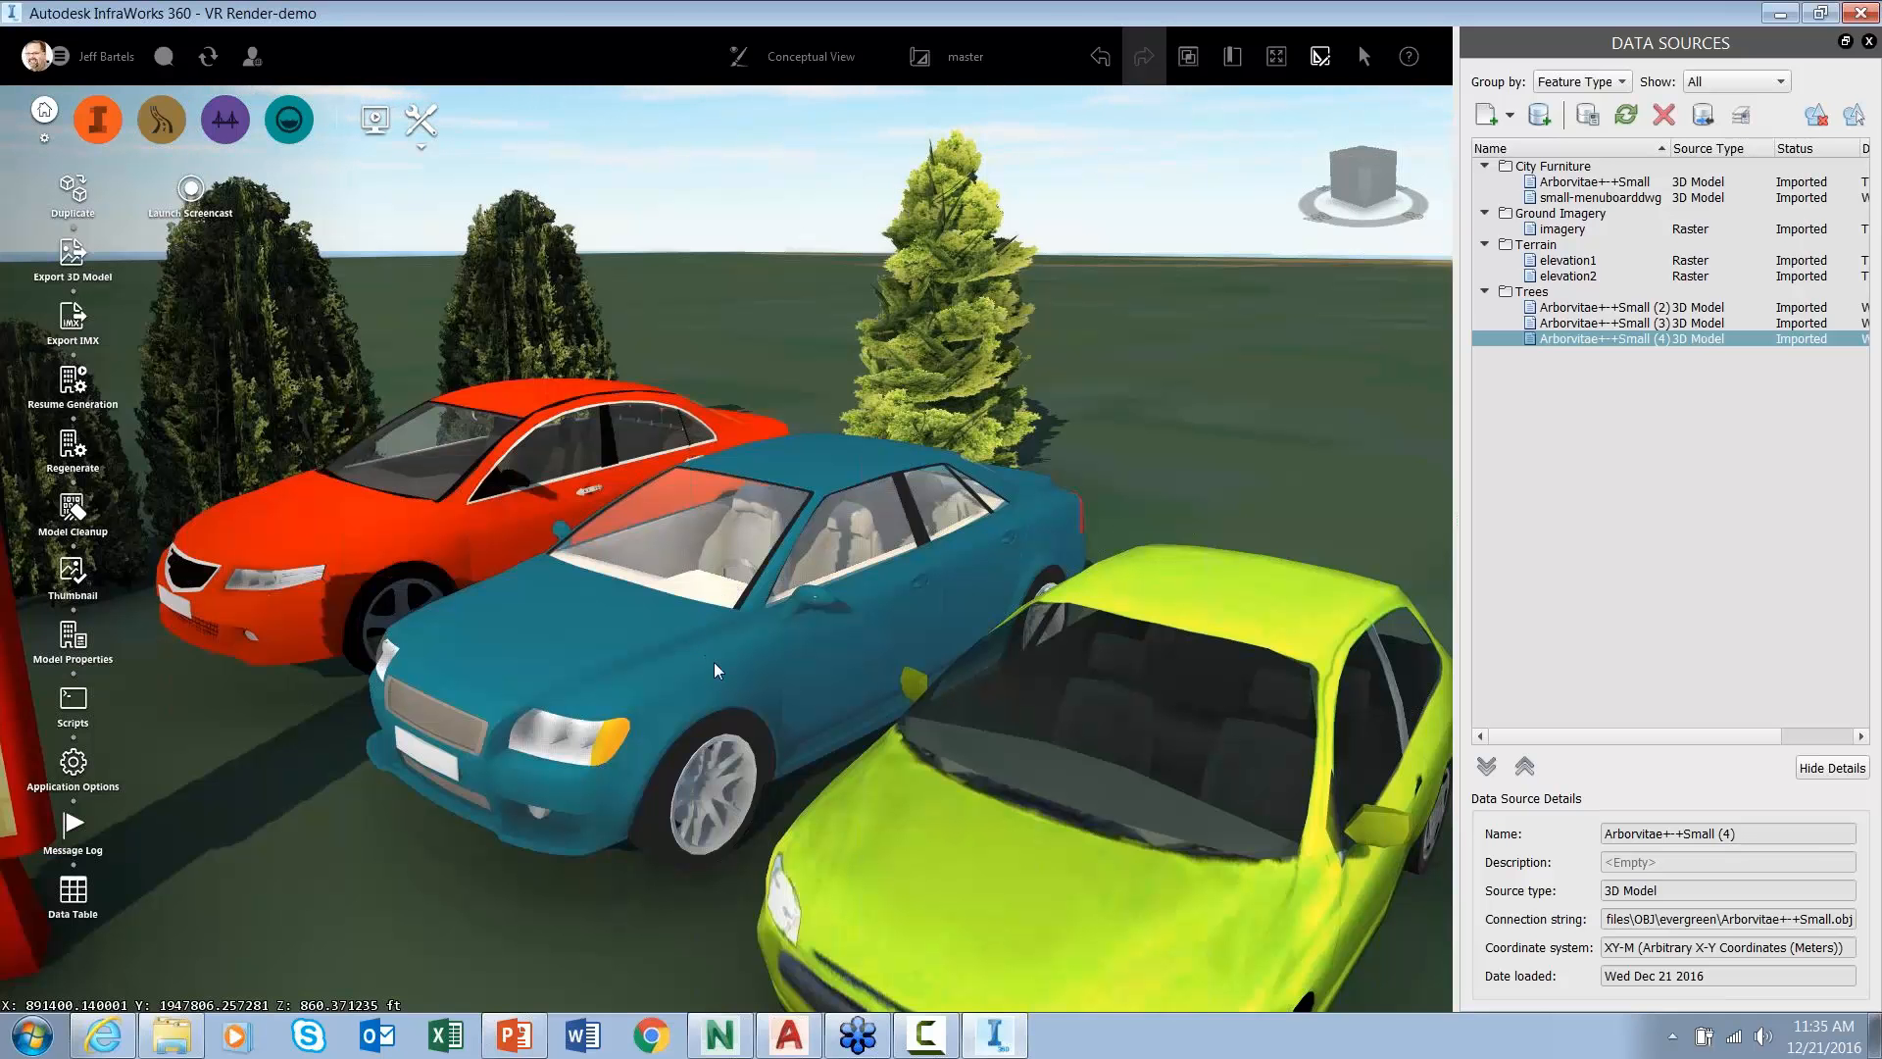
pyautogui.scroll(-2, 728, 671)
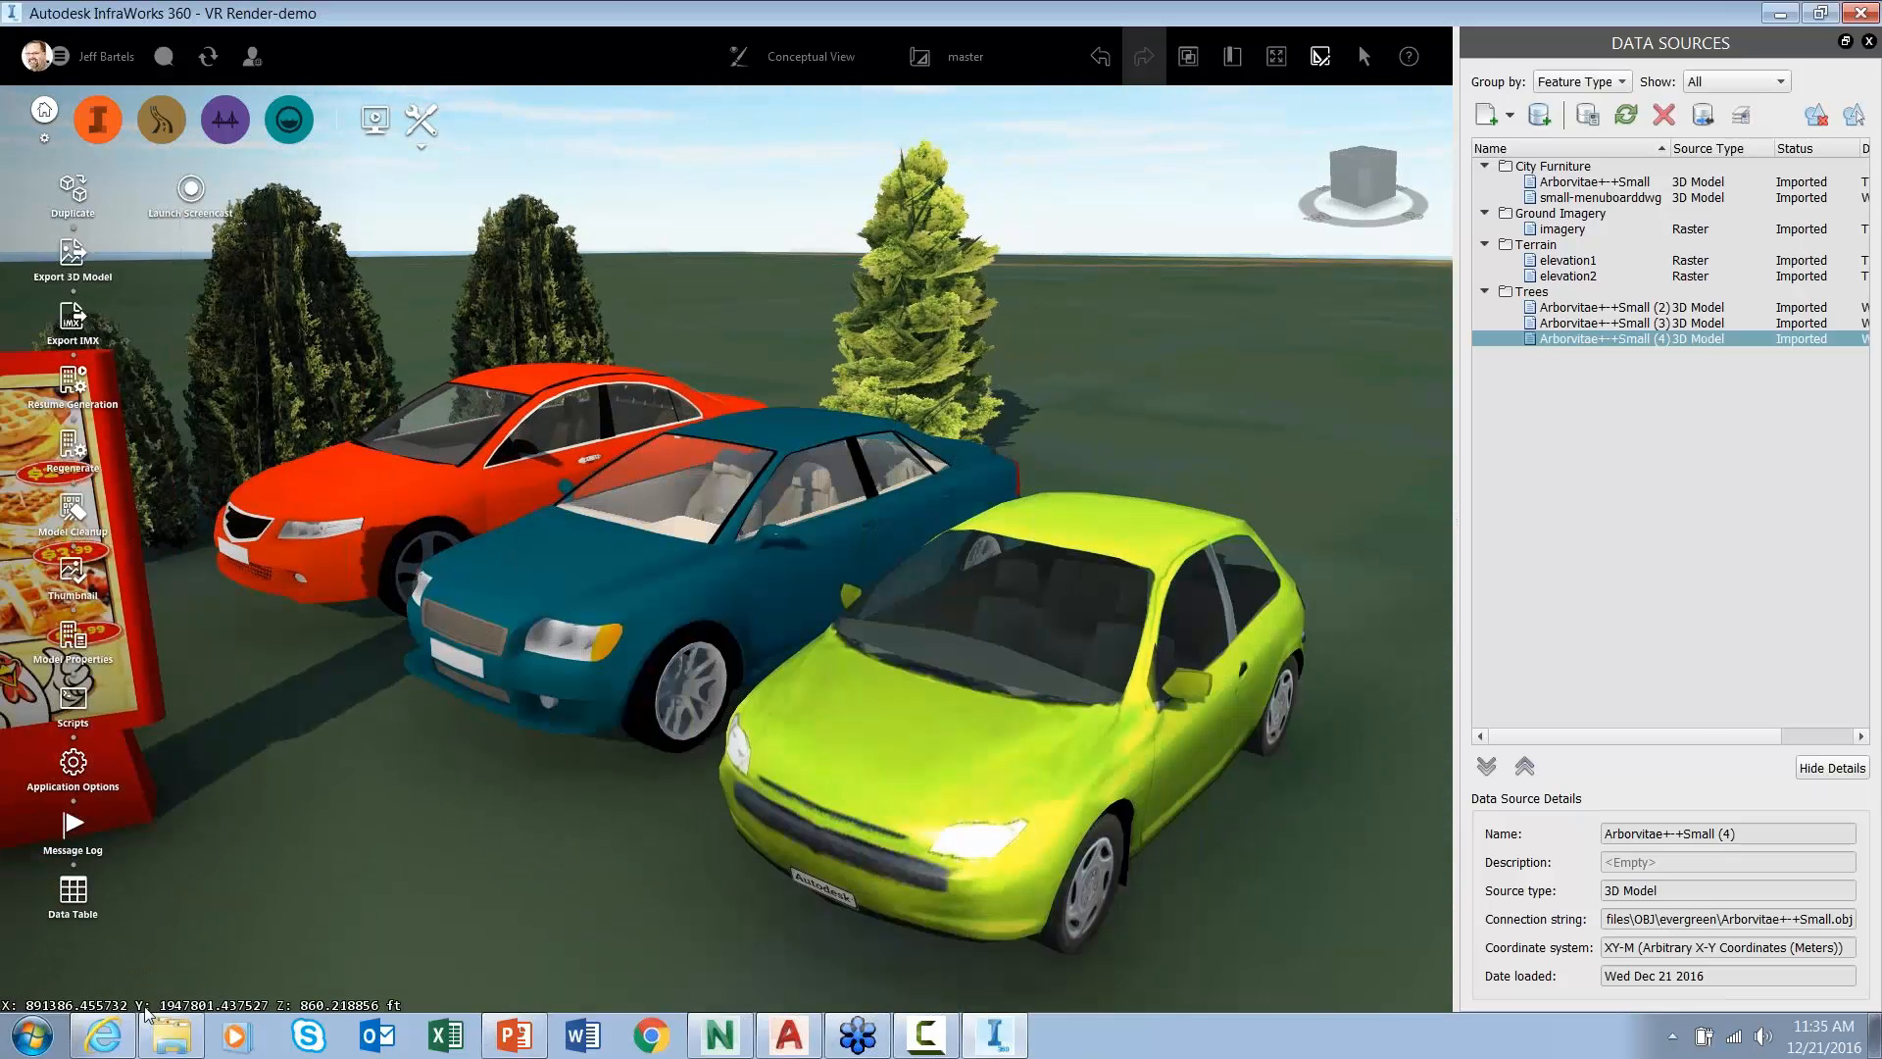
pyautogui.click(106, 1037)
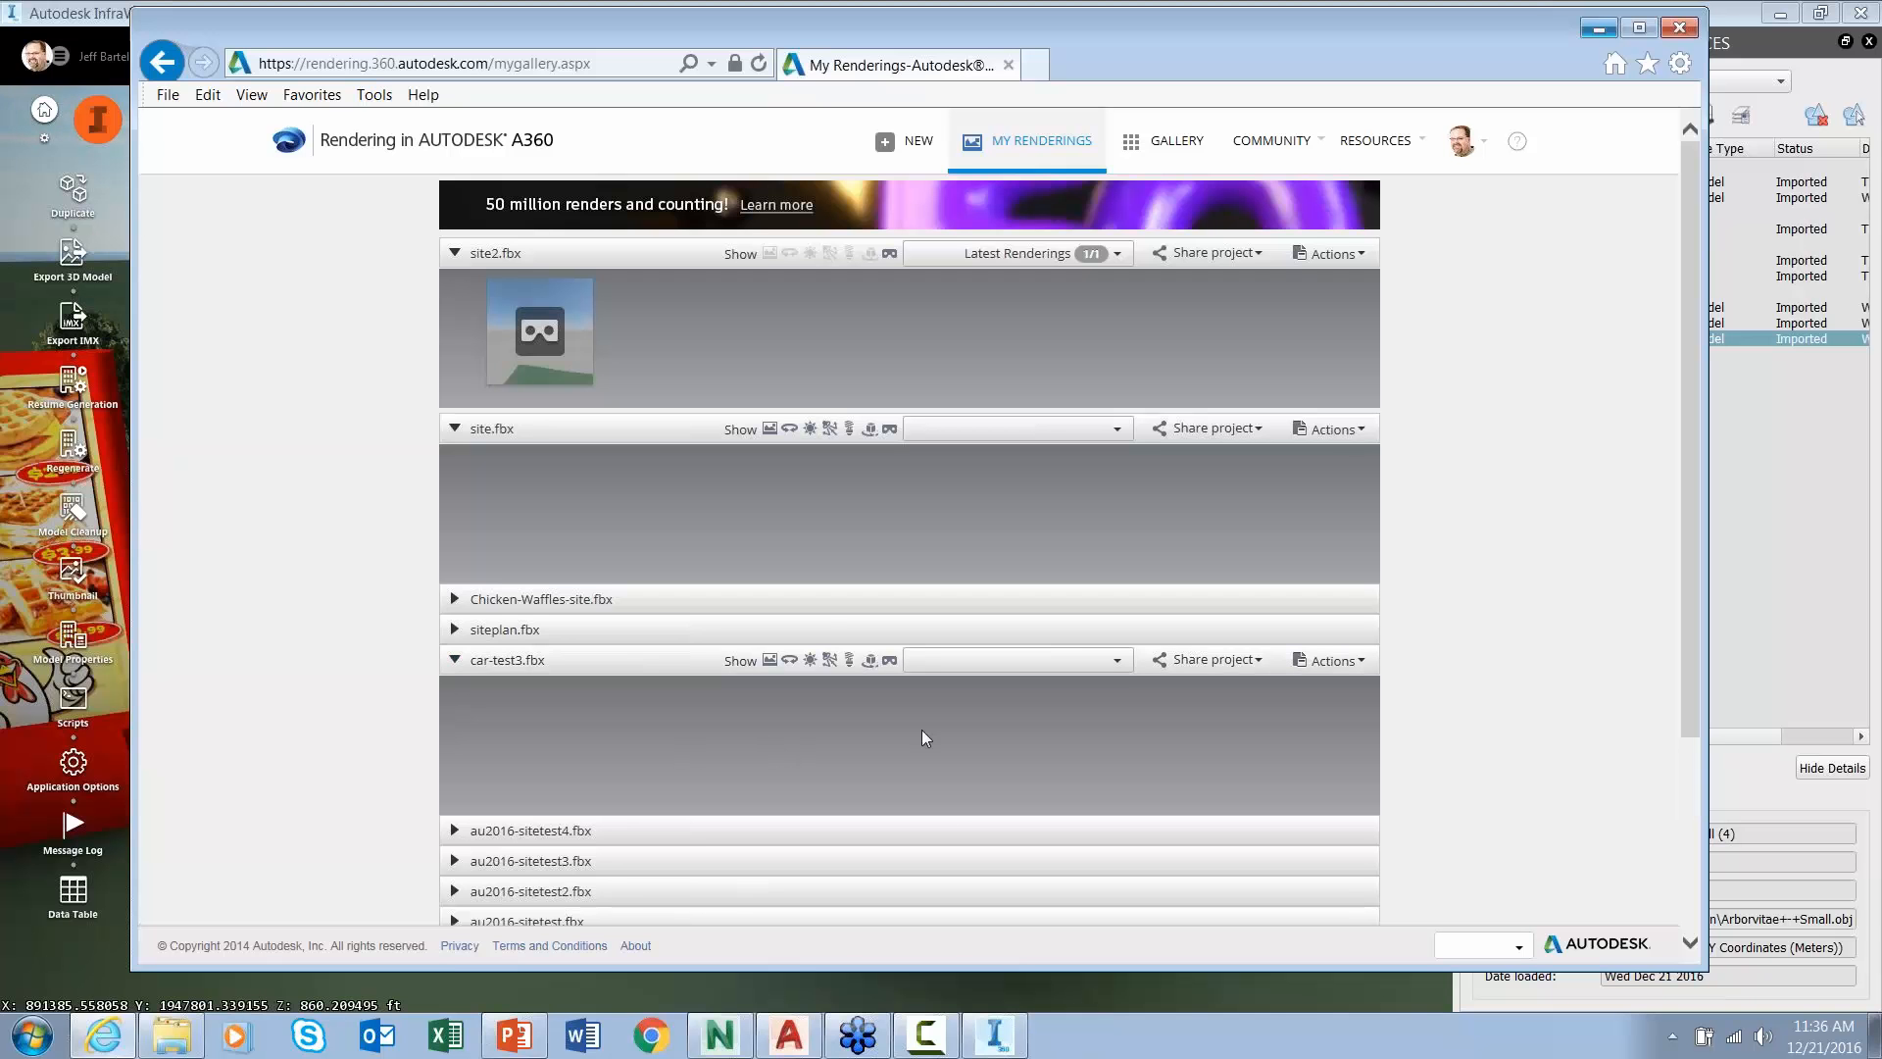
pyautogui.click(1124, 665)
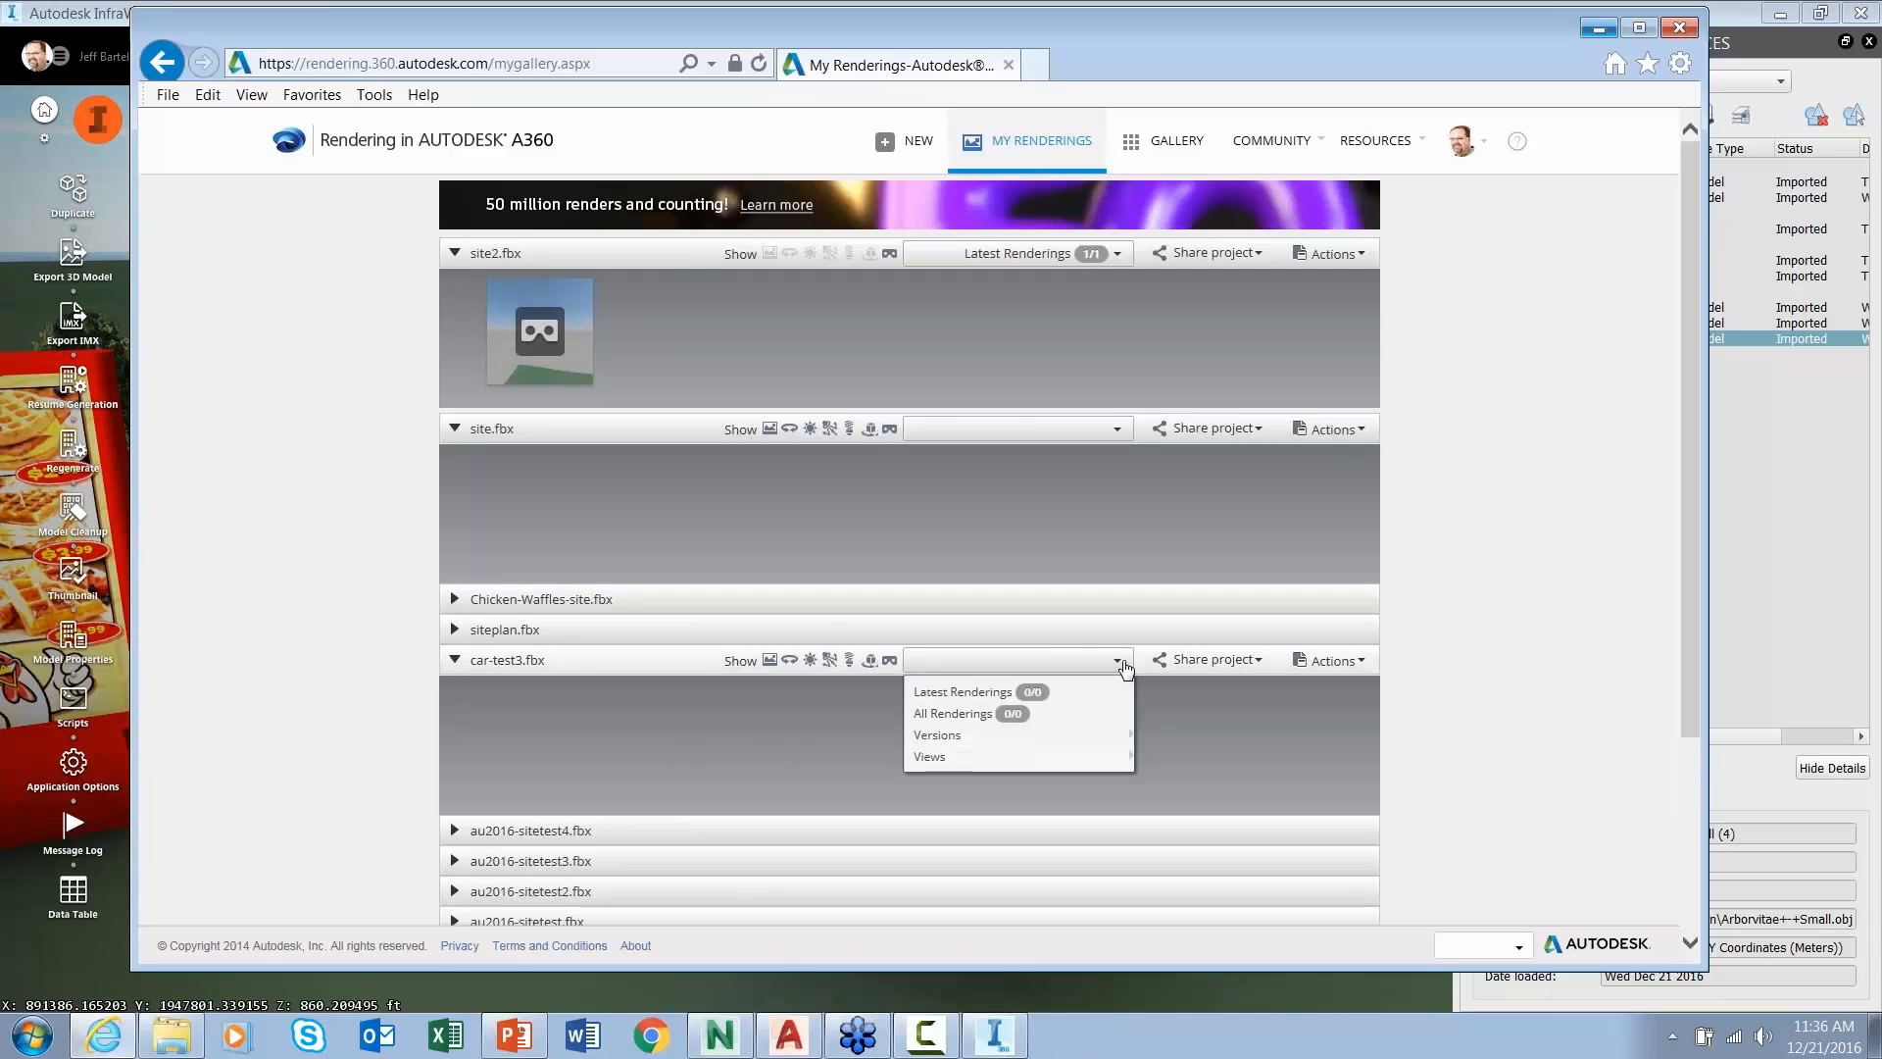
pyautogui.click(1105, 670)
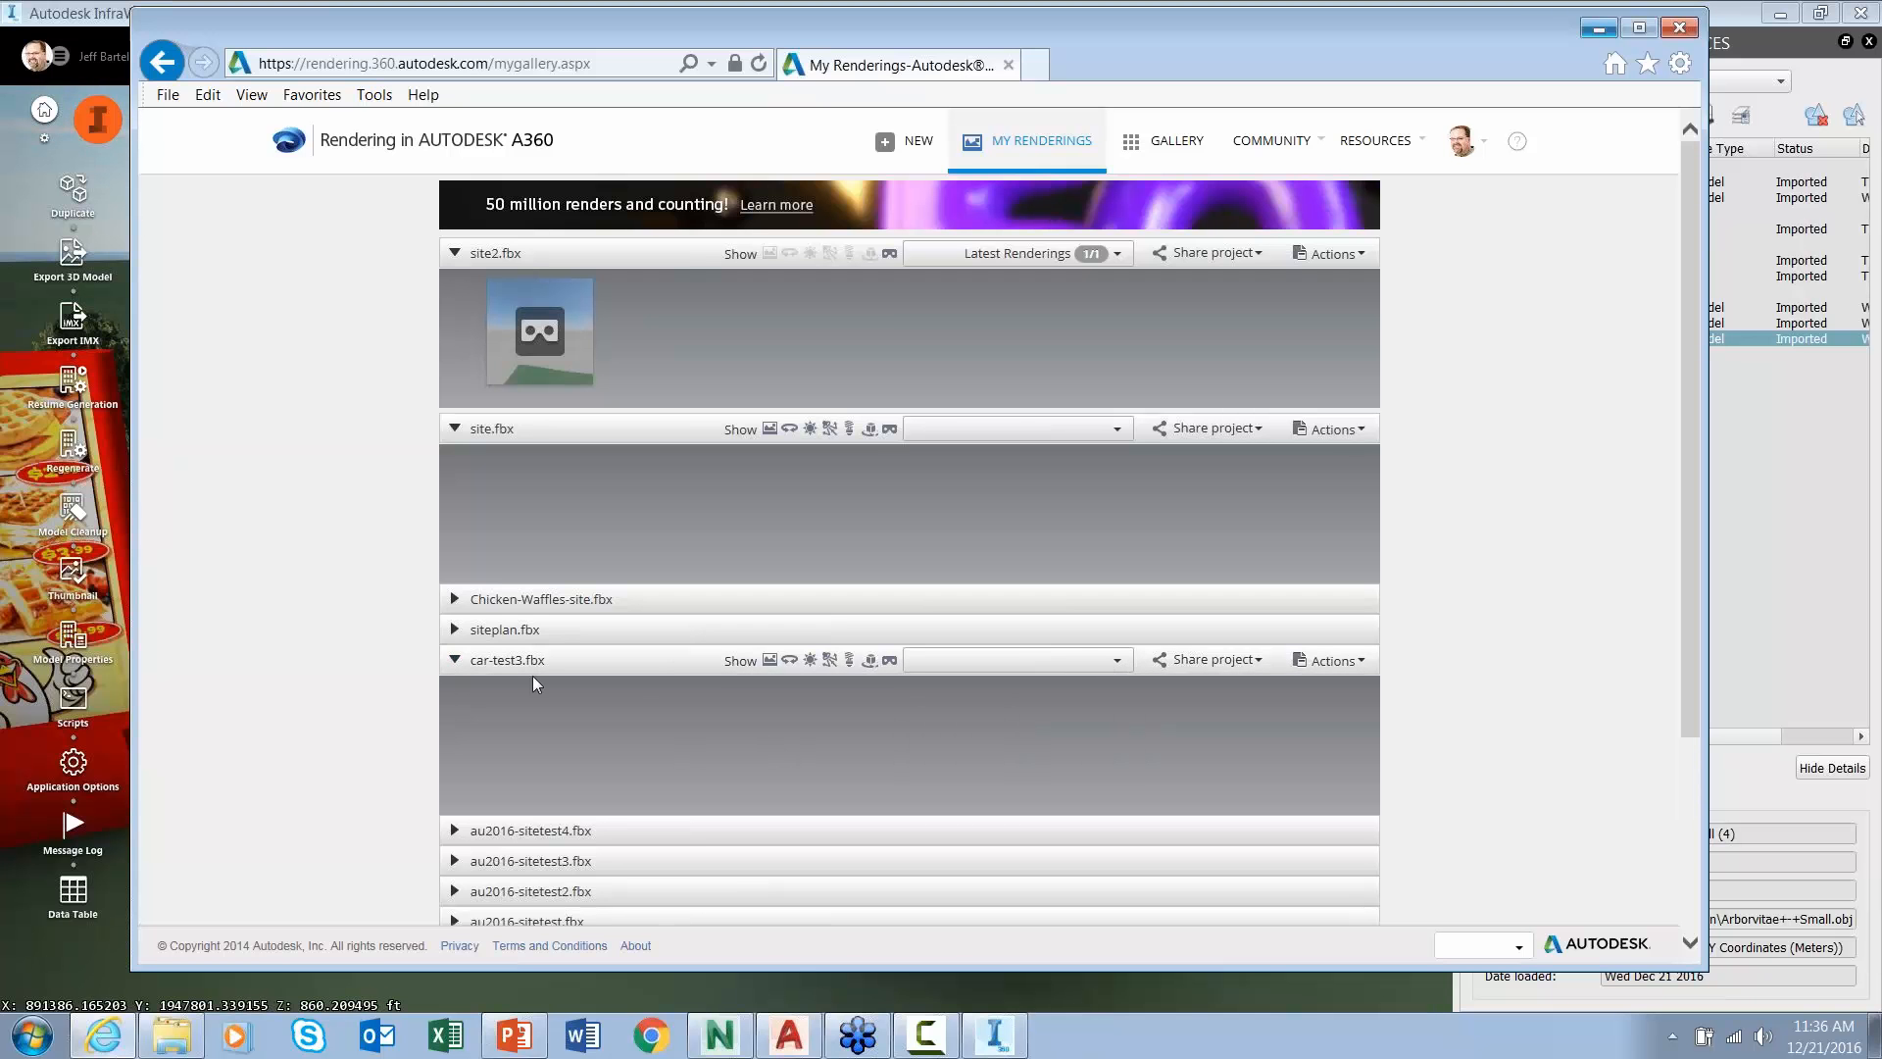
pyautogui.click(454, 660)
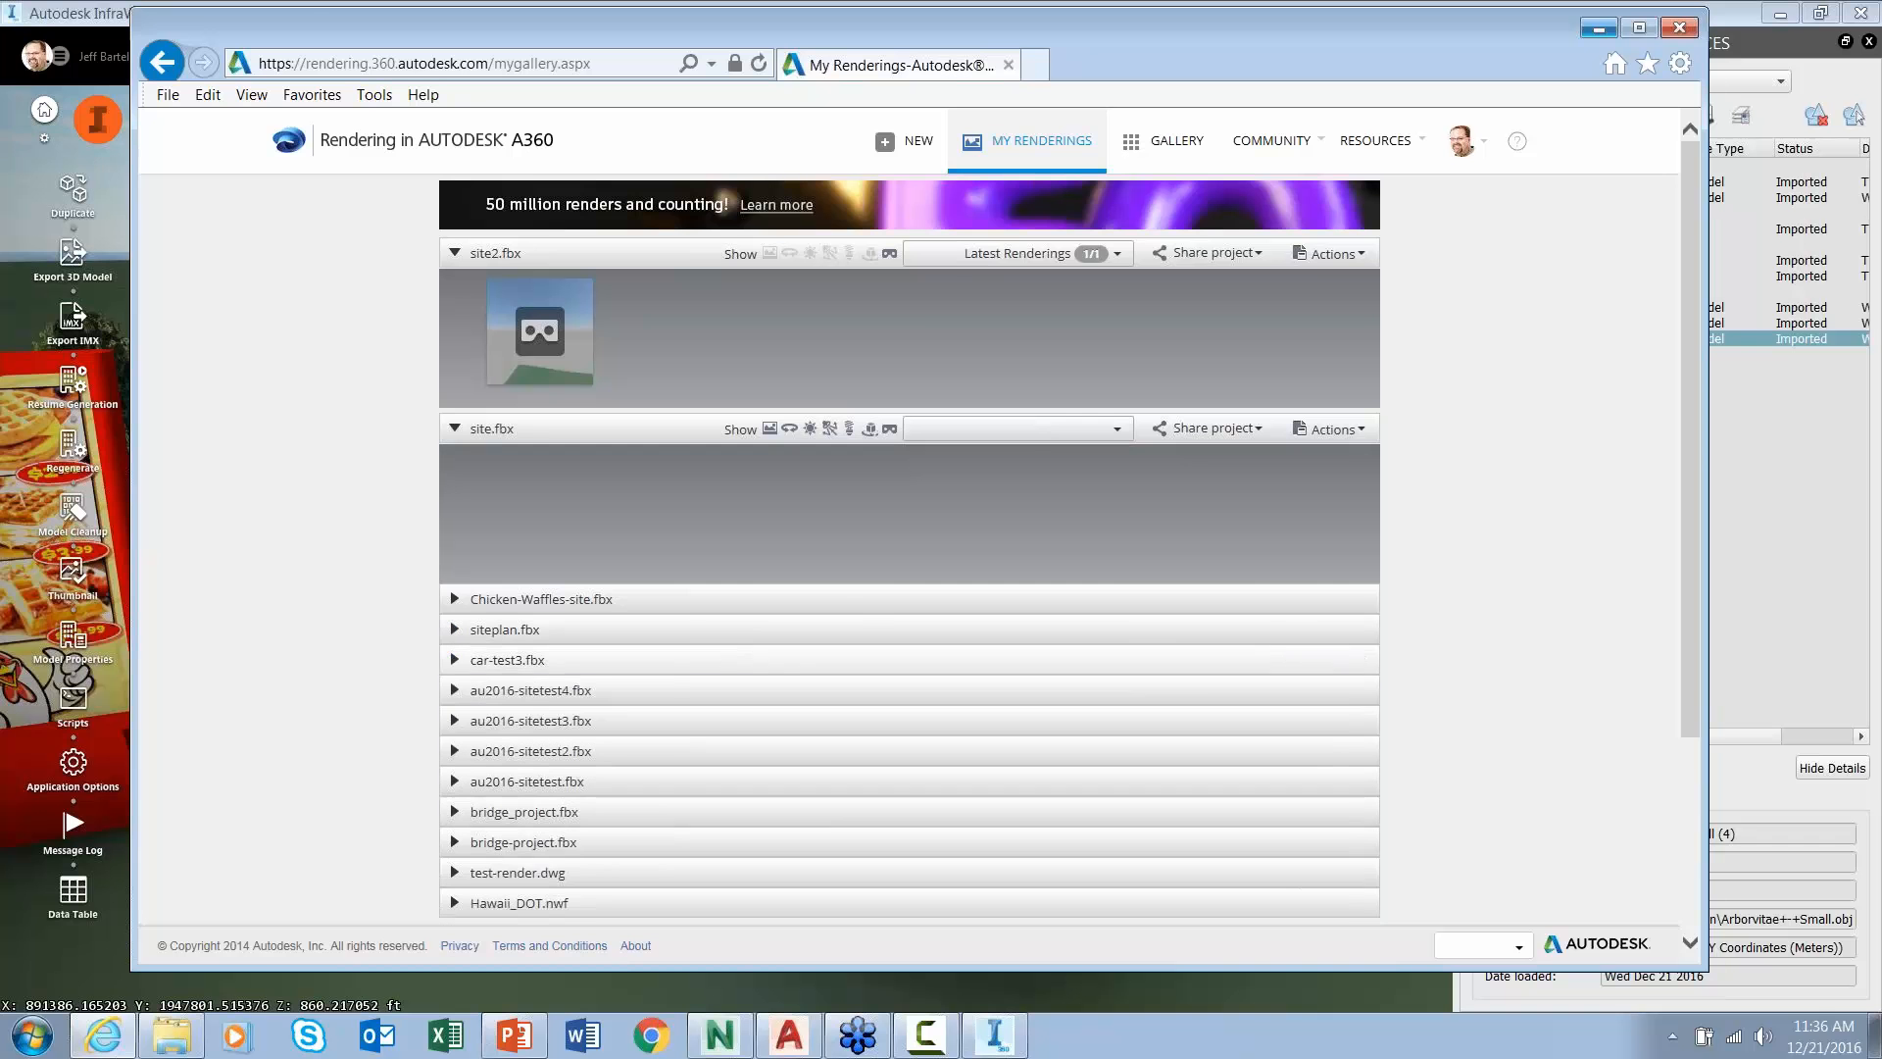
pyautogui.click(1599, 29)
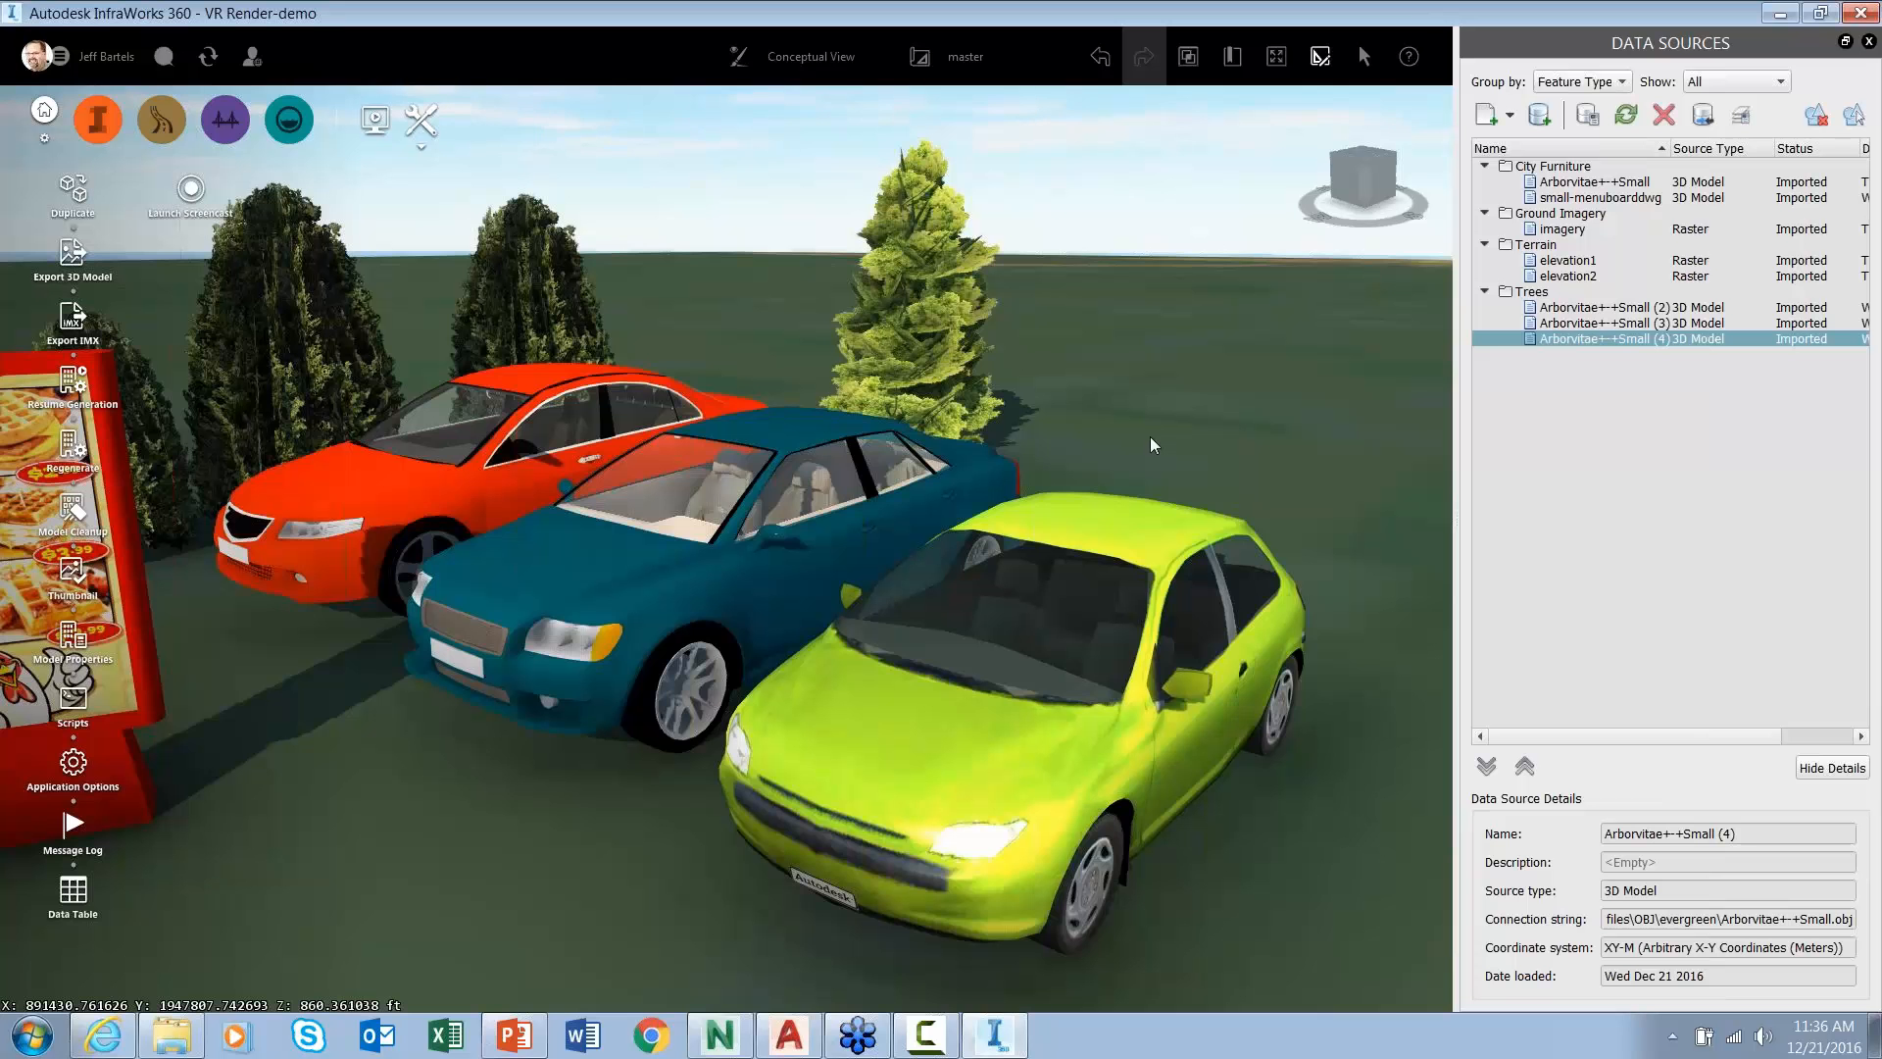
# - Zoom out and recentre on the cars, trees and menu board, then open the Build, manage and analyze tools
pyautogui.scroll(-5, 1150, 437)
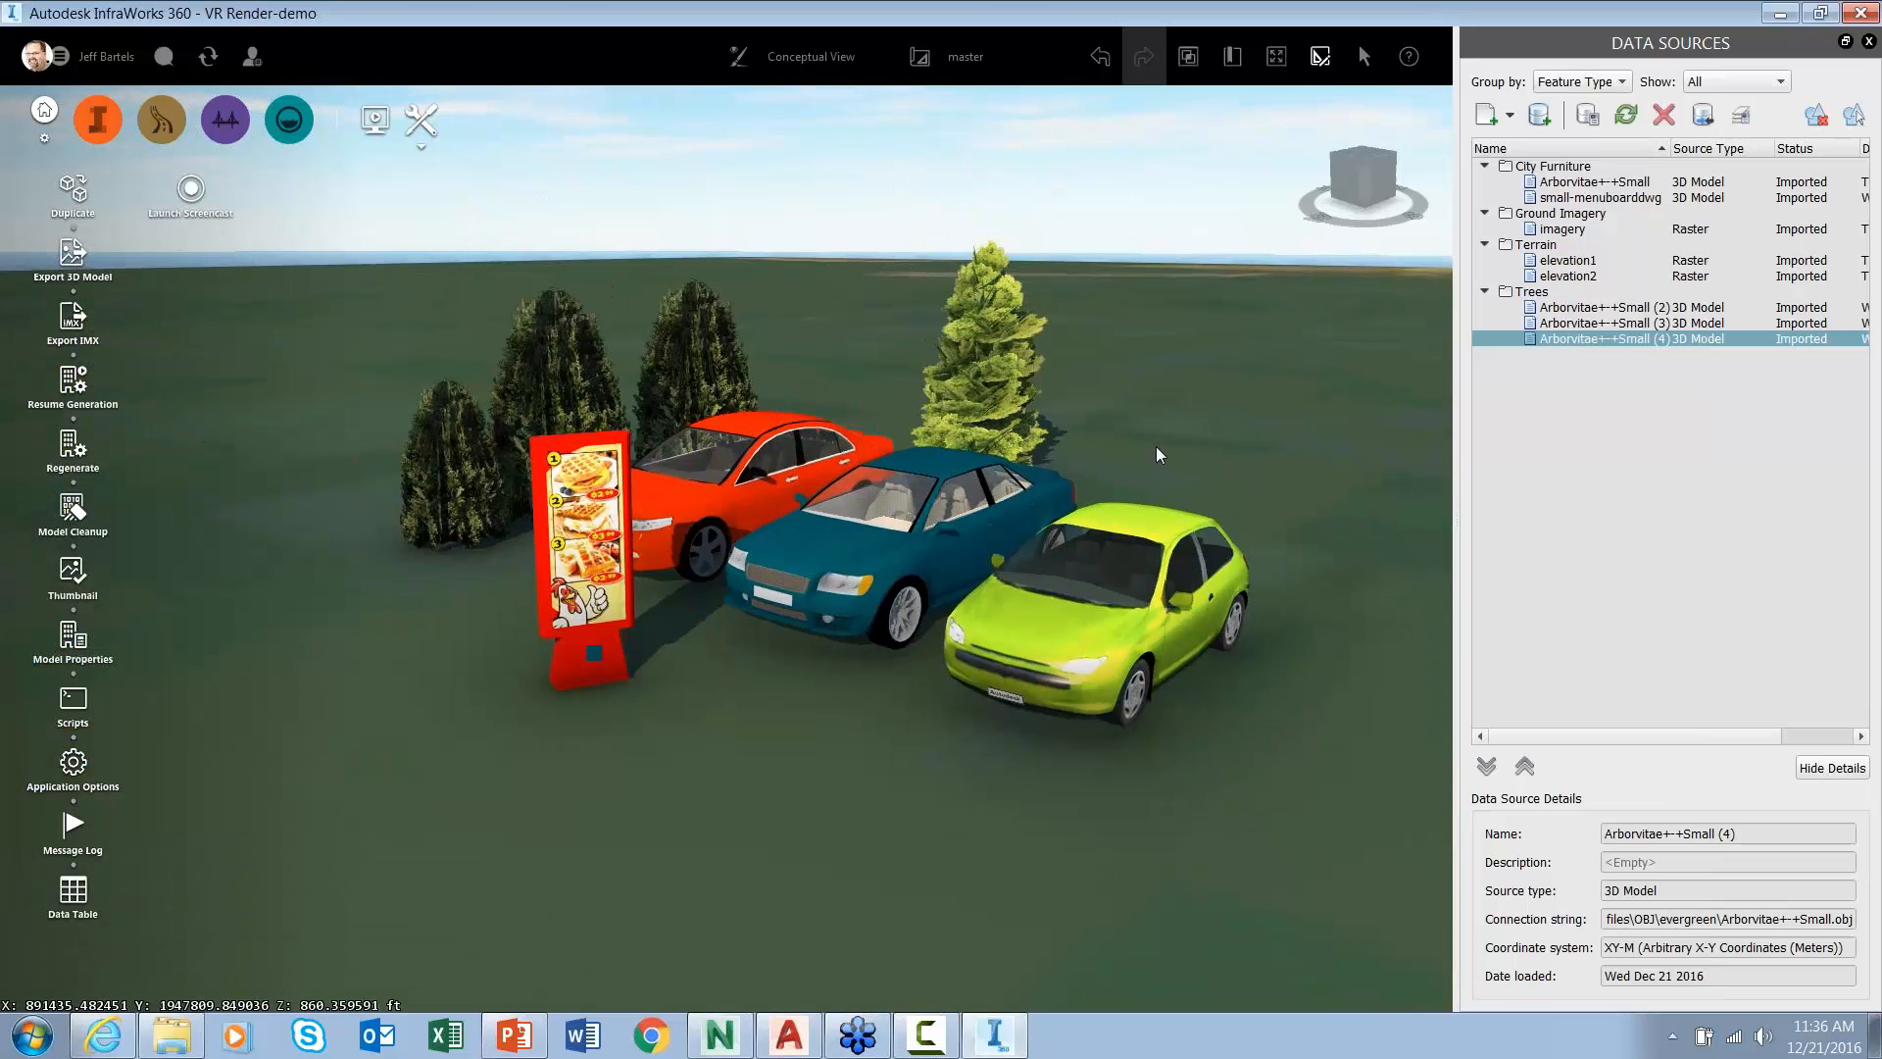
pyautogui.moveTo(1160, 450); pyautogui.dragTo(987, 525)
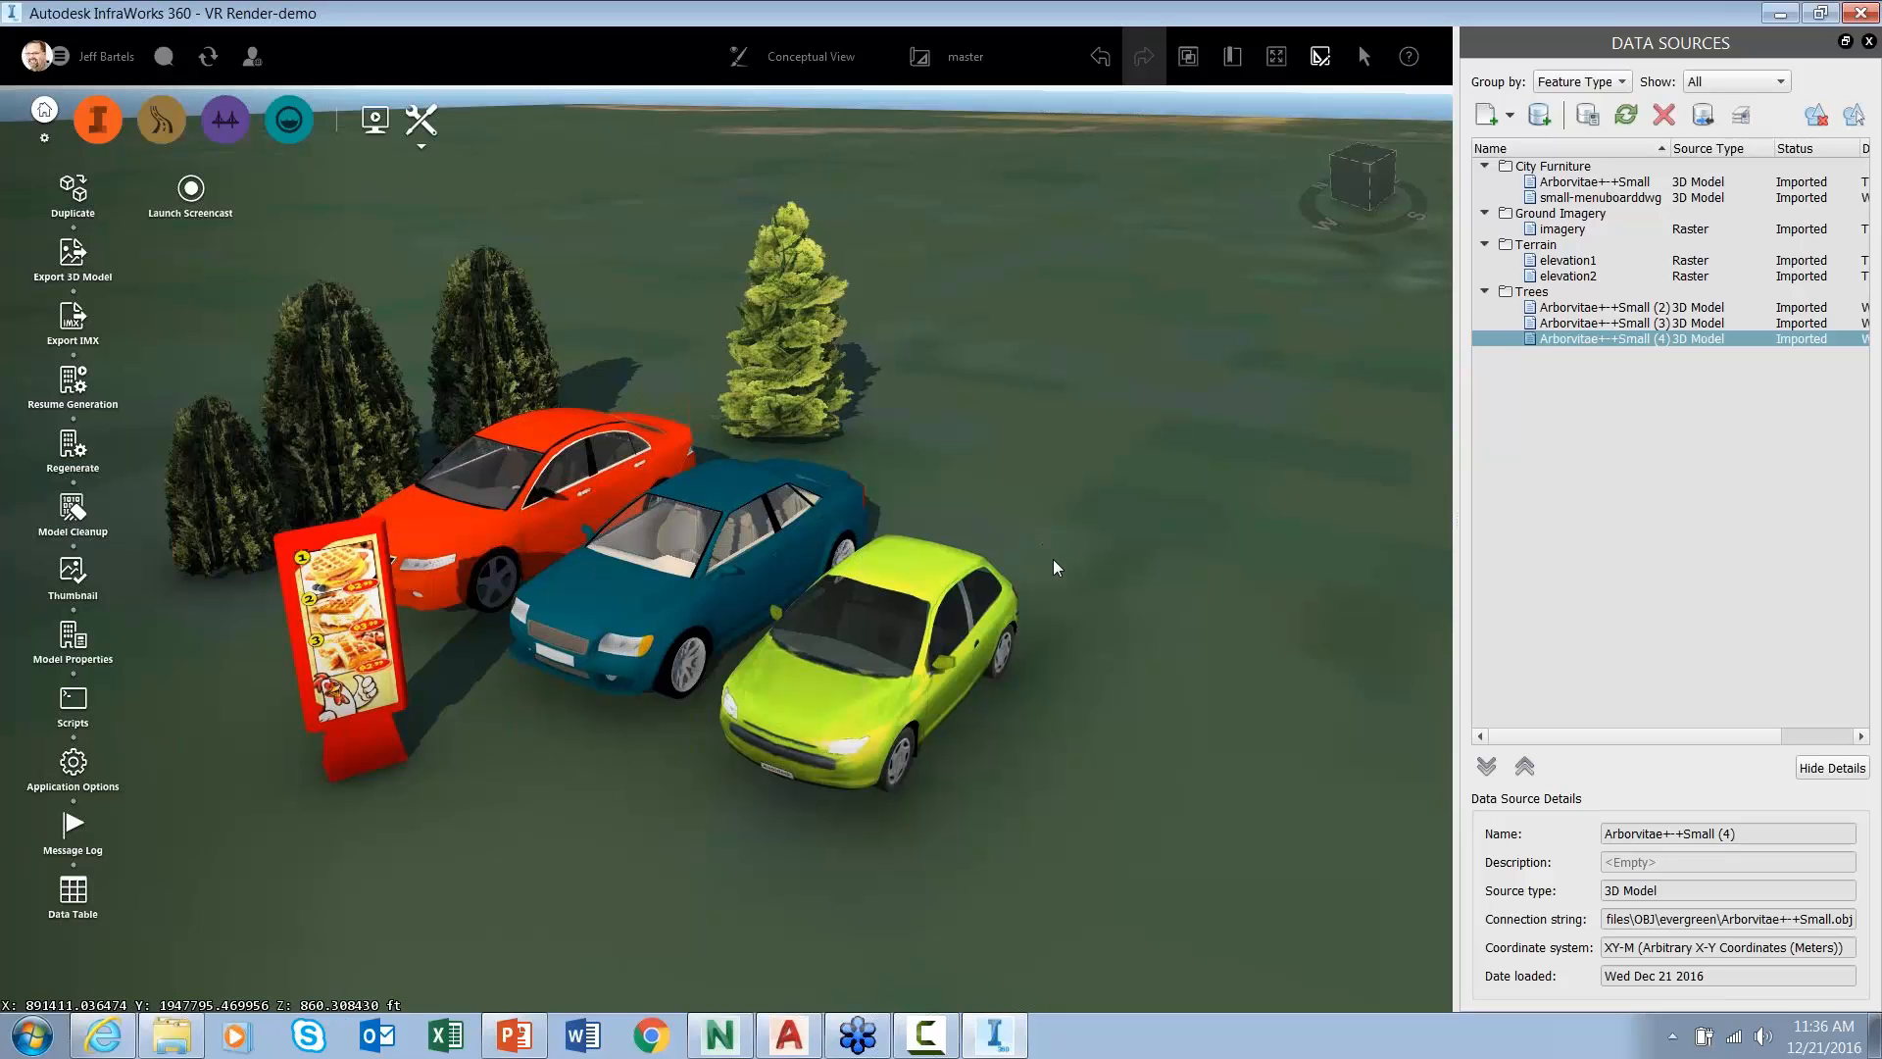
pyautogui.moveTo(1052, 563); pyautogui.dragTo(1029, 558)
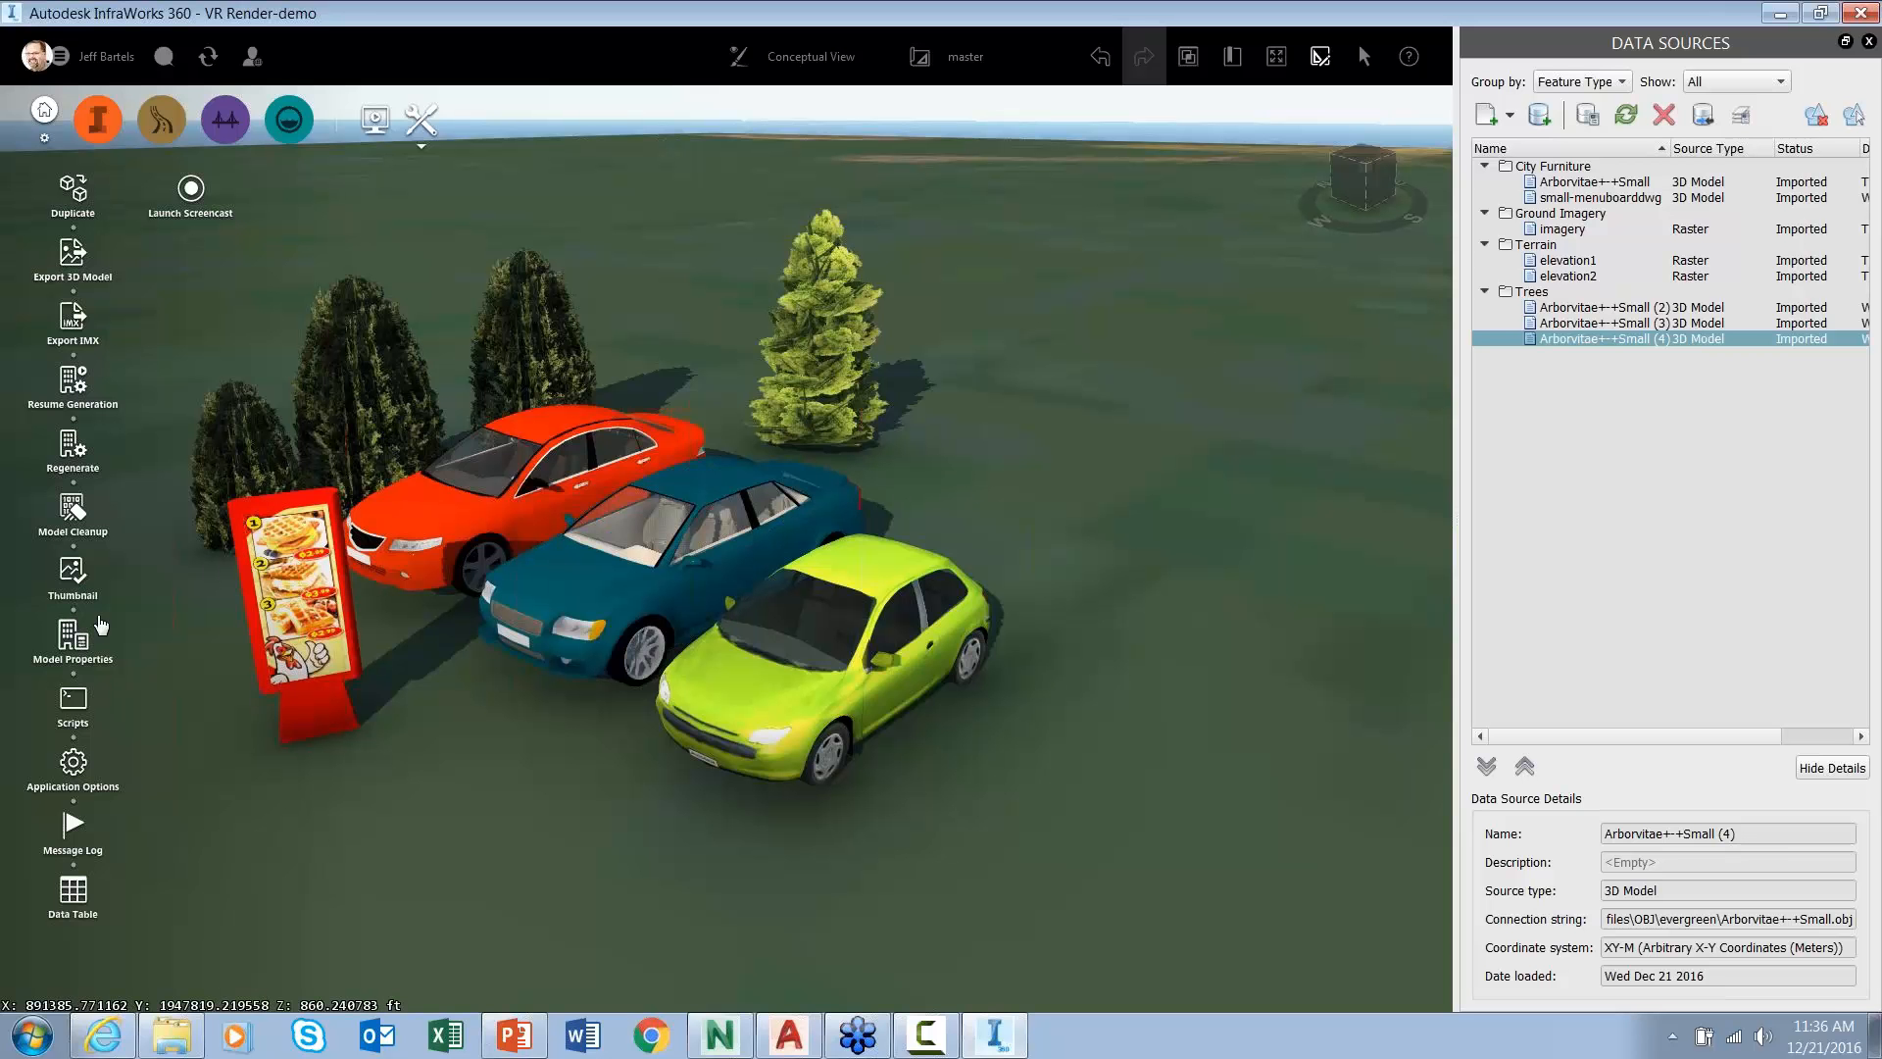
pyautogui.click(103, 125)
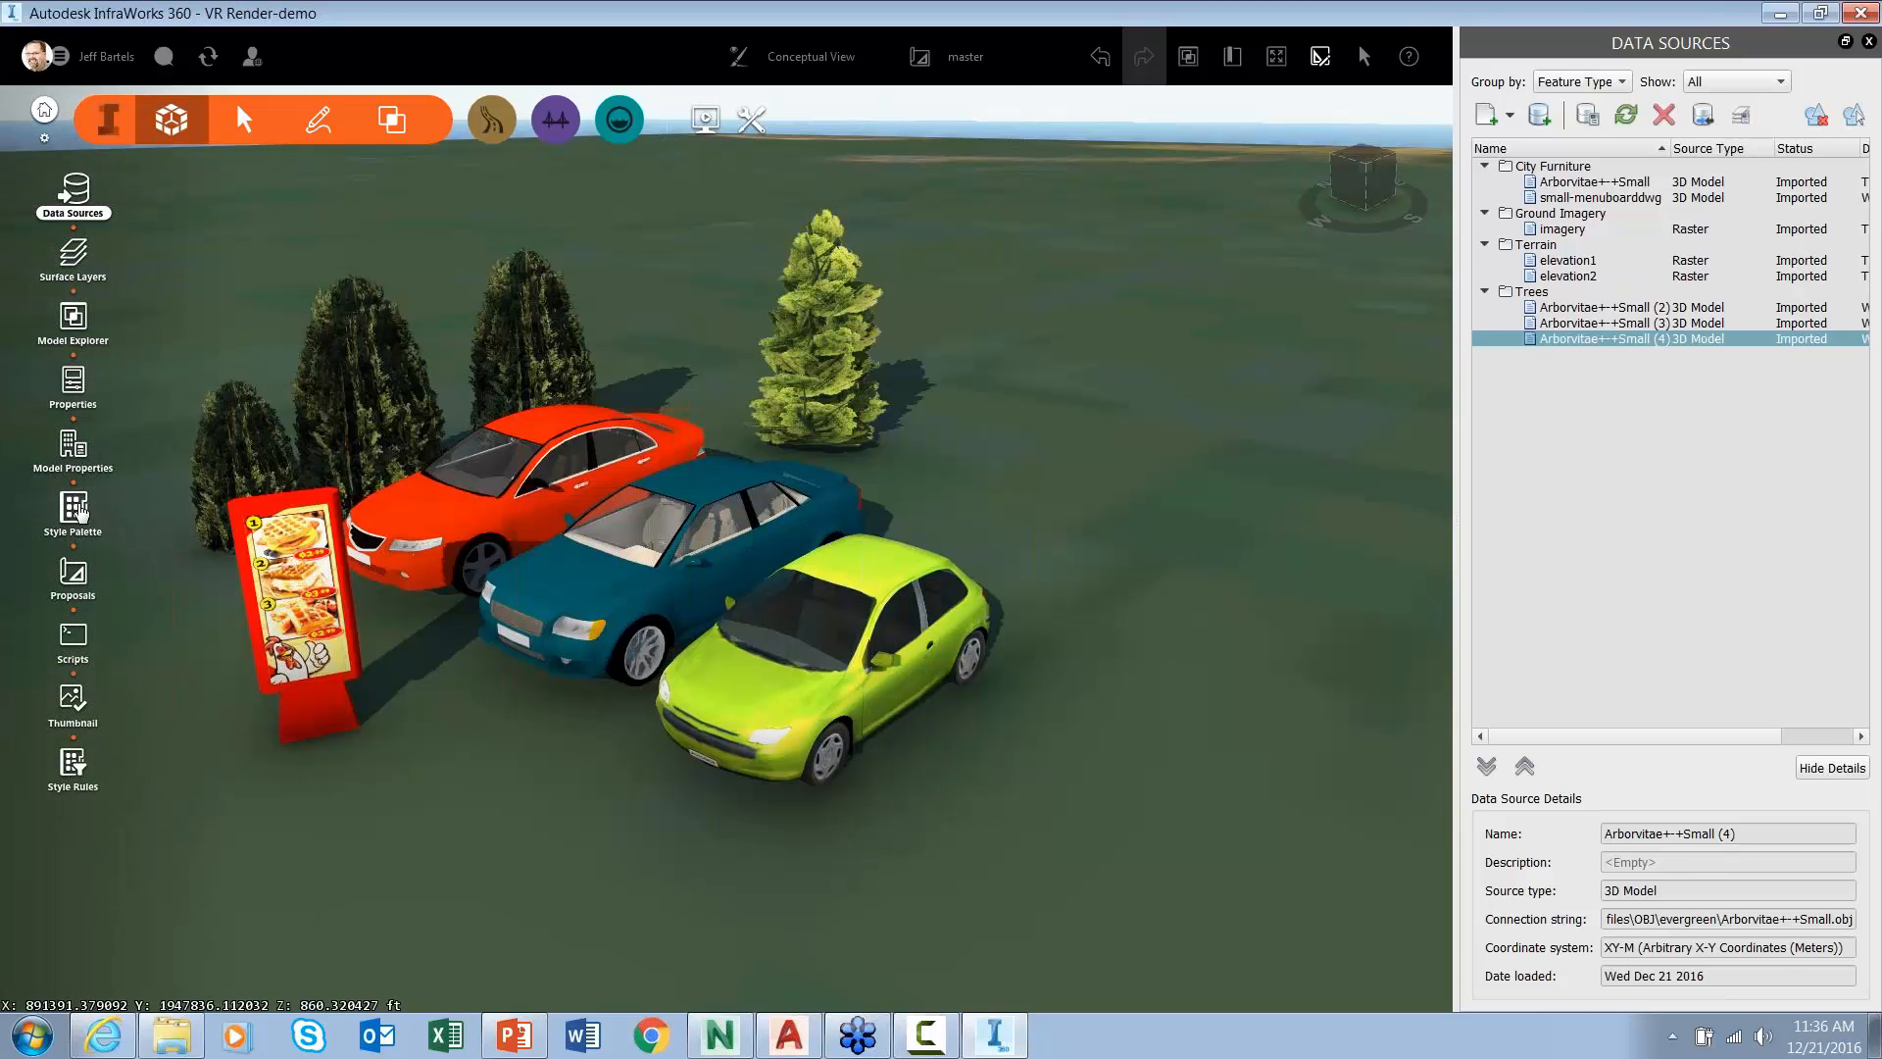
pyautogui.click(75, 508)
pyautogui.click(1482, 354)
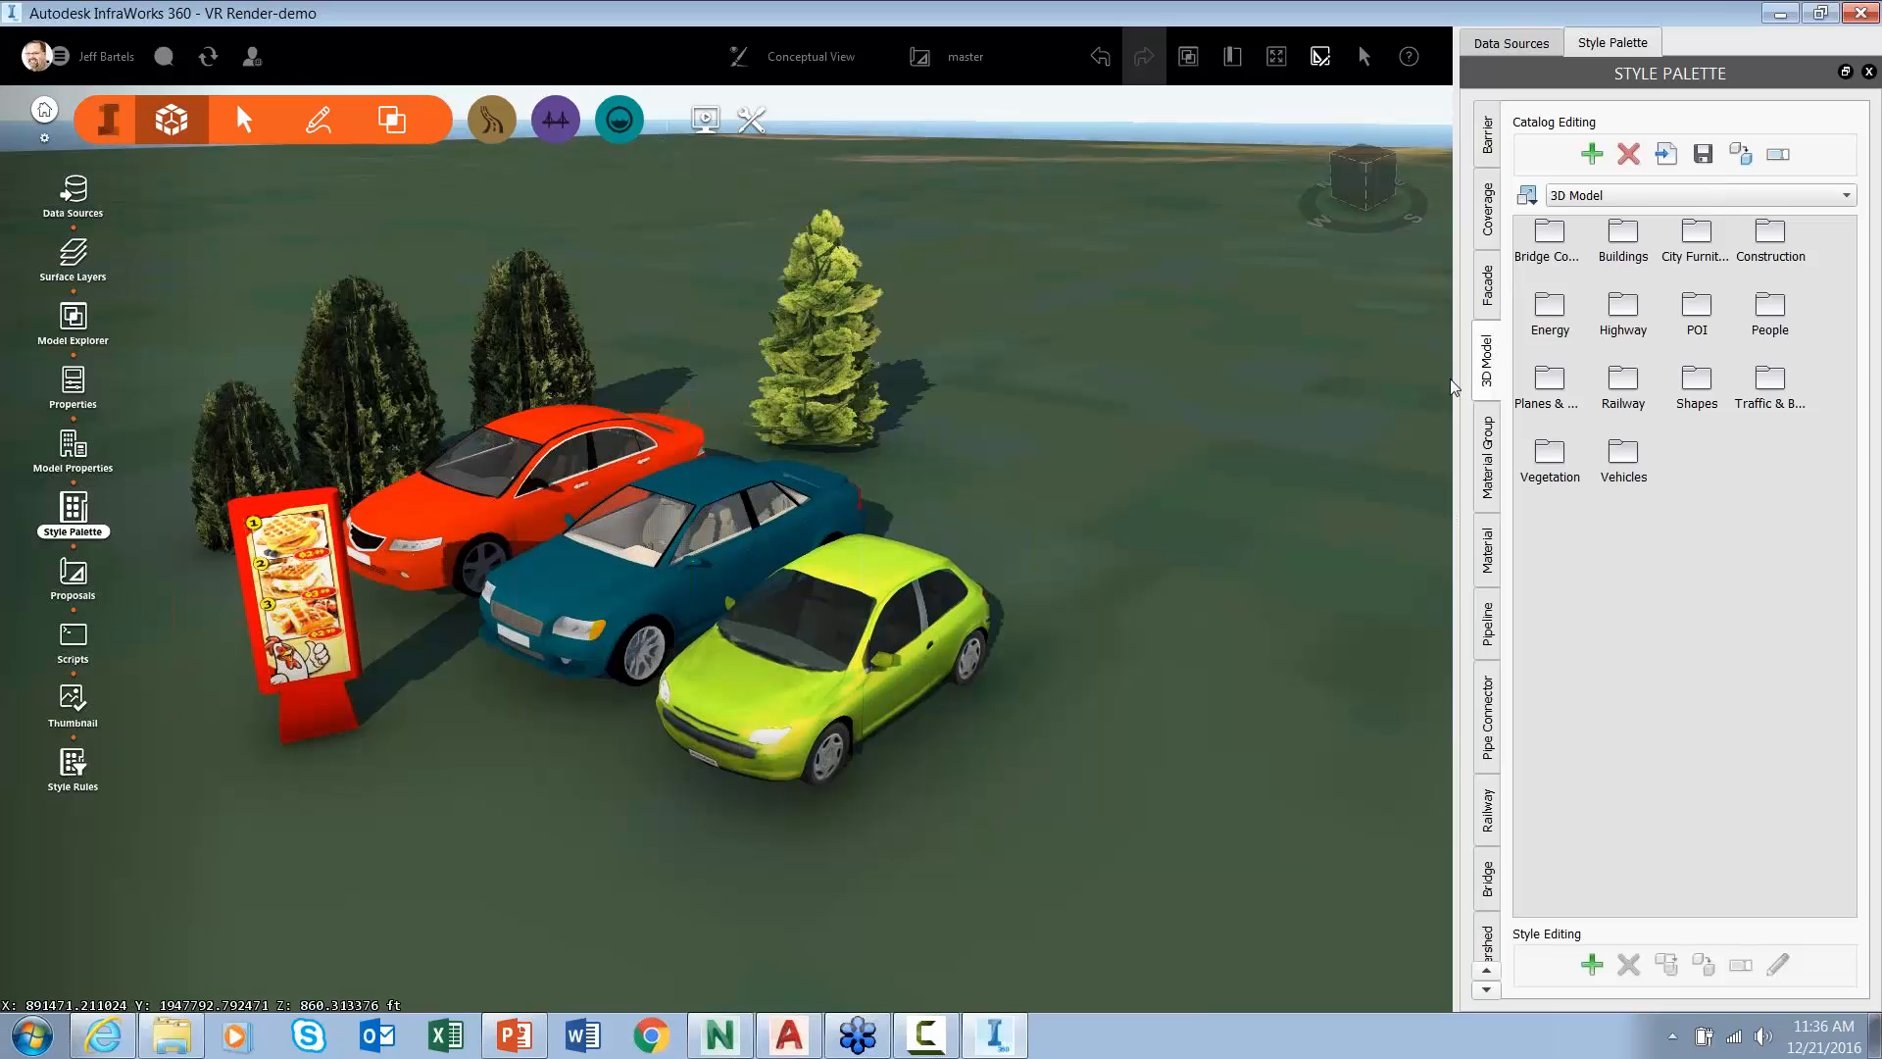
pyautogui.click(1624, 456)
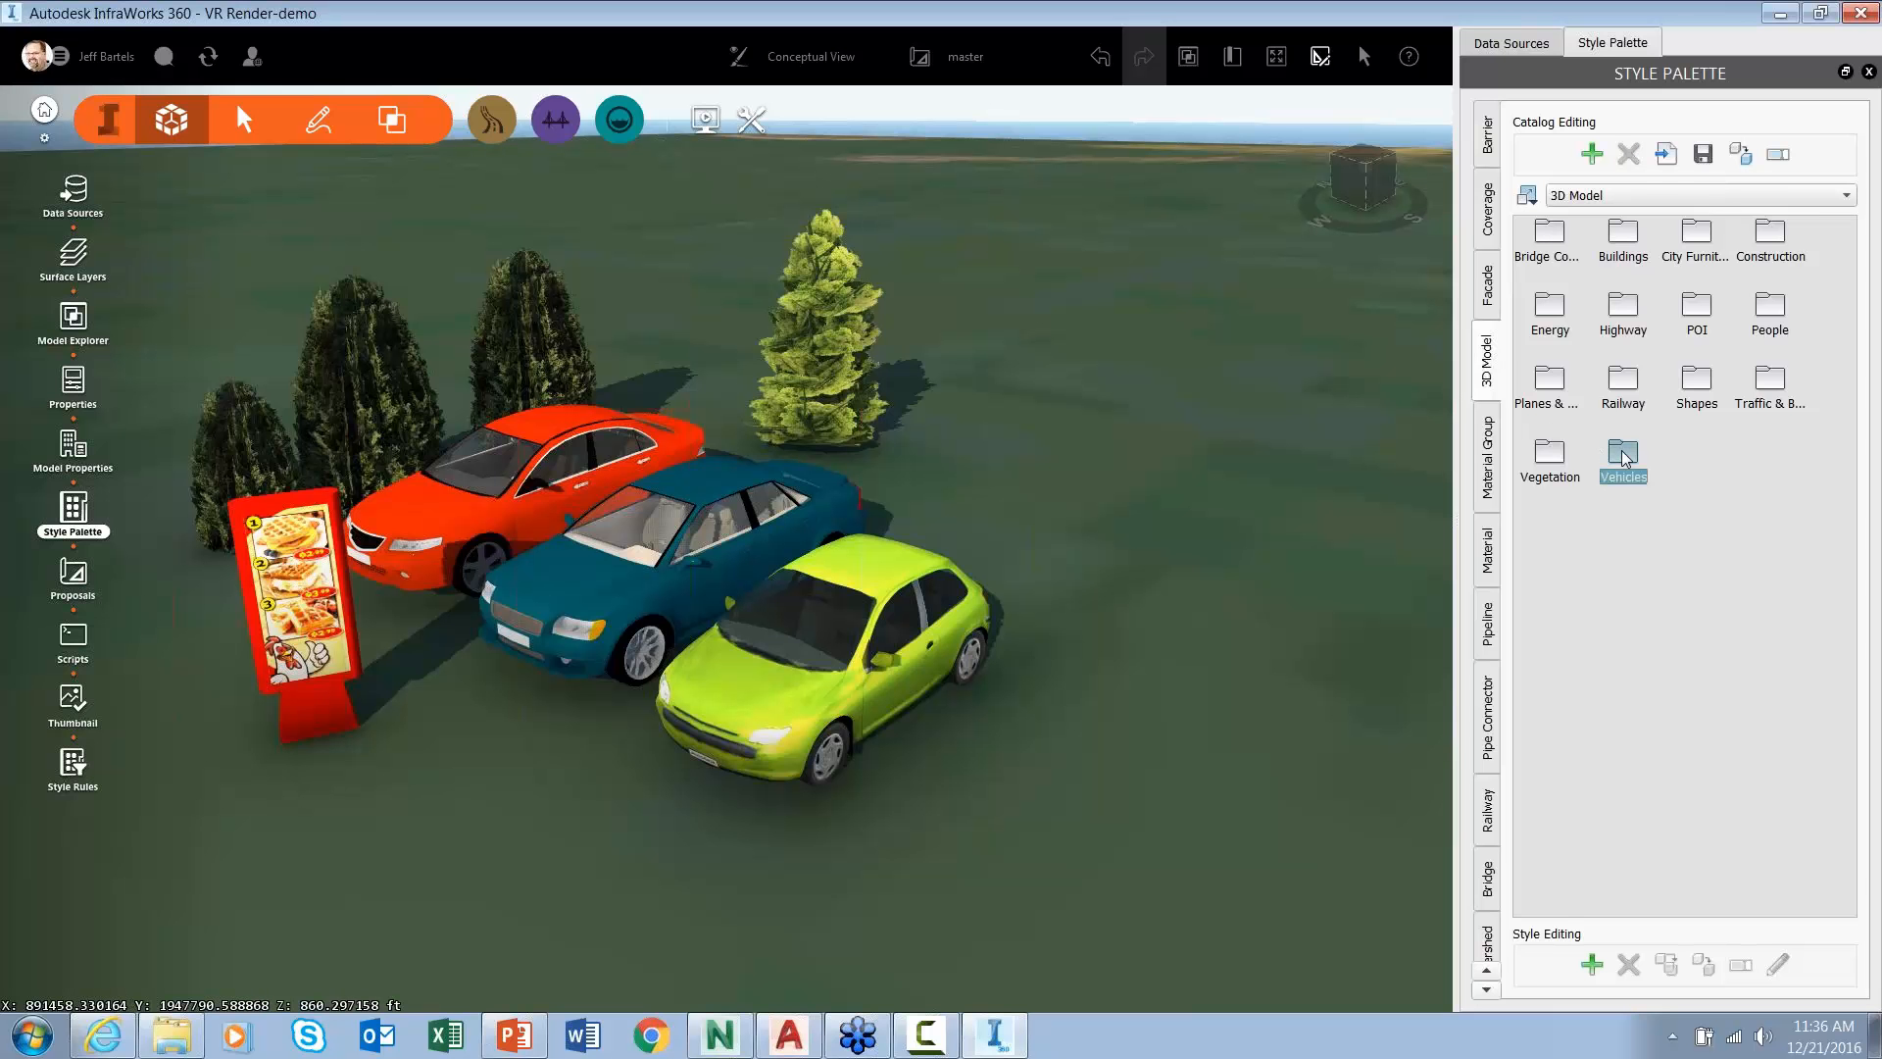
pyautogui.doubleClick(1624, 456)
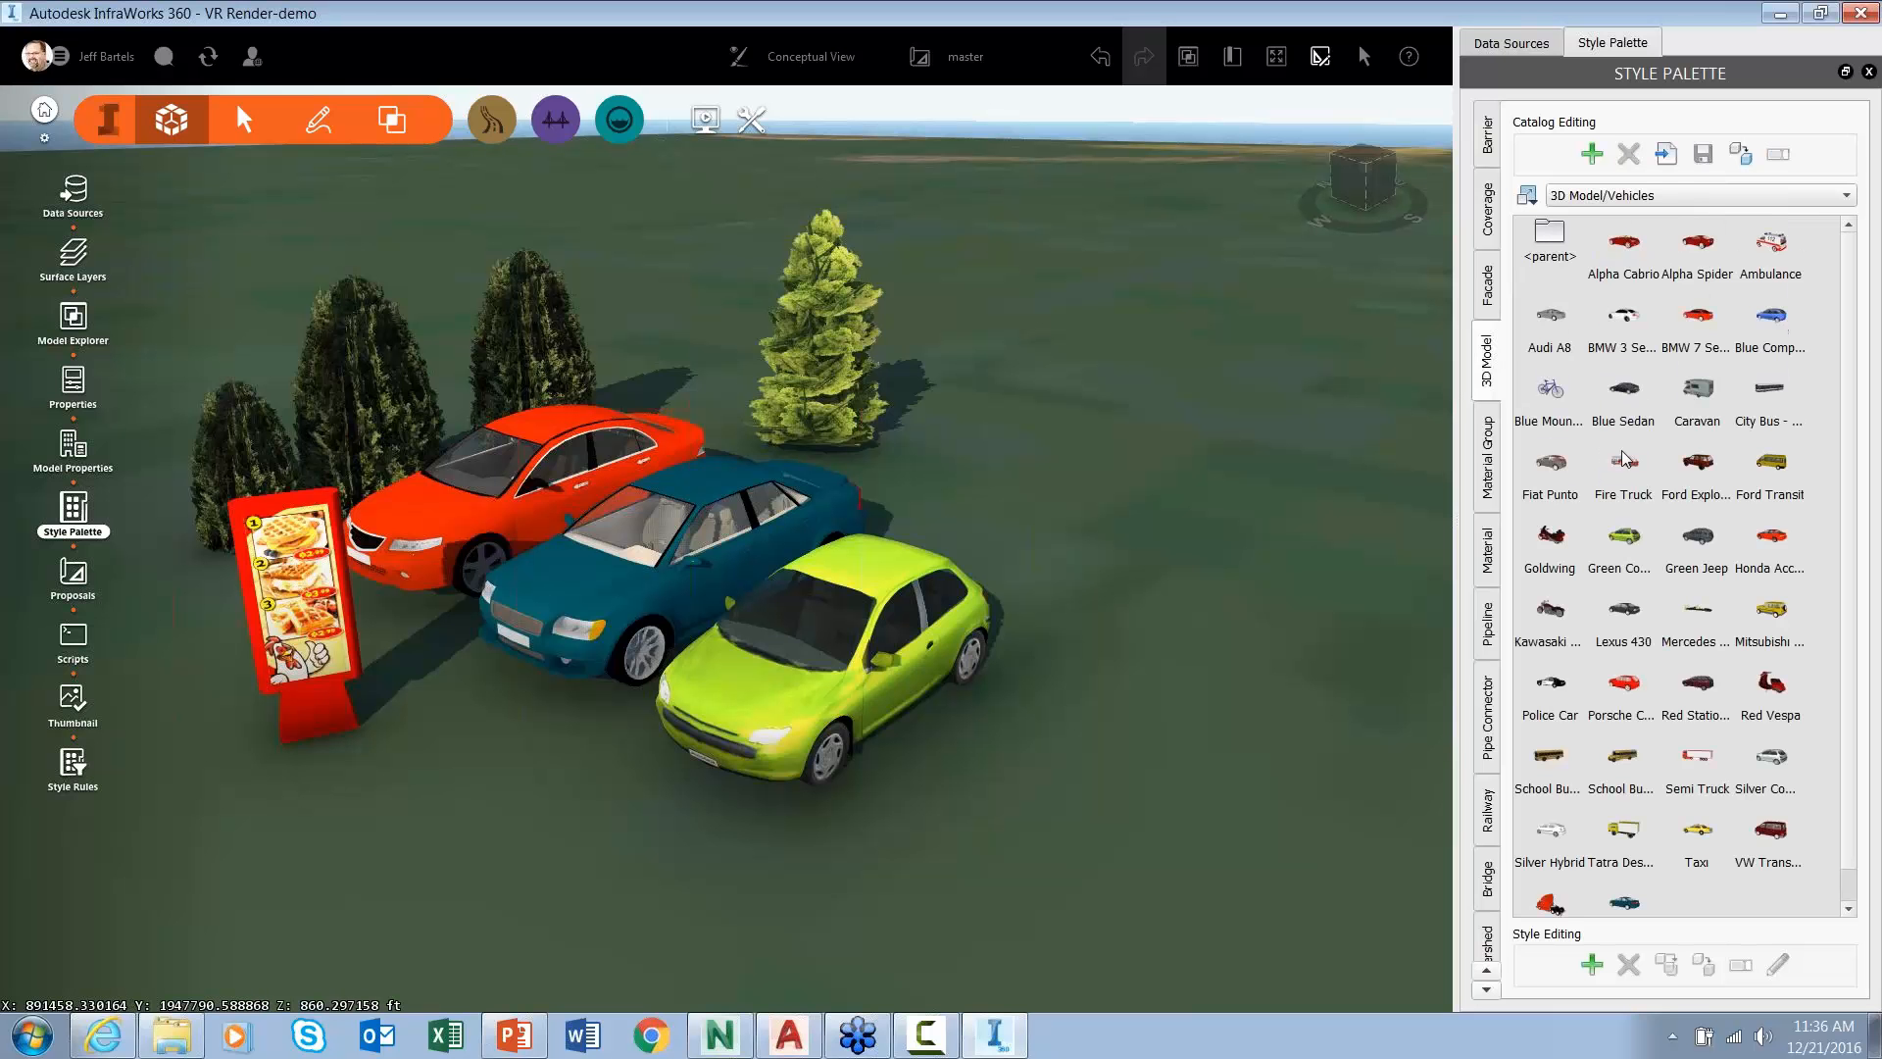
pyautogui.click(1772, 318)
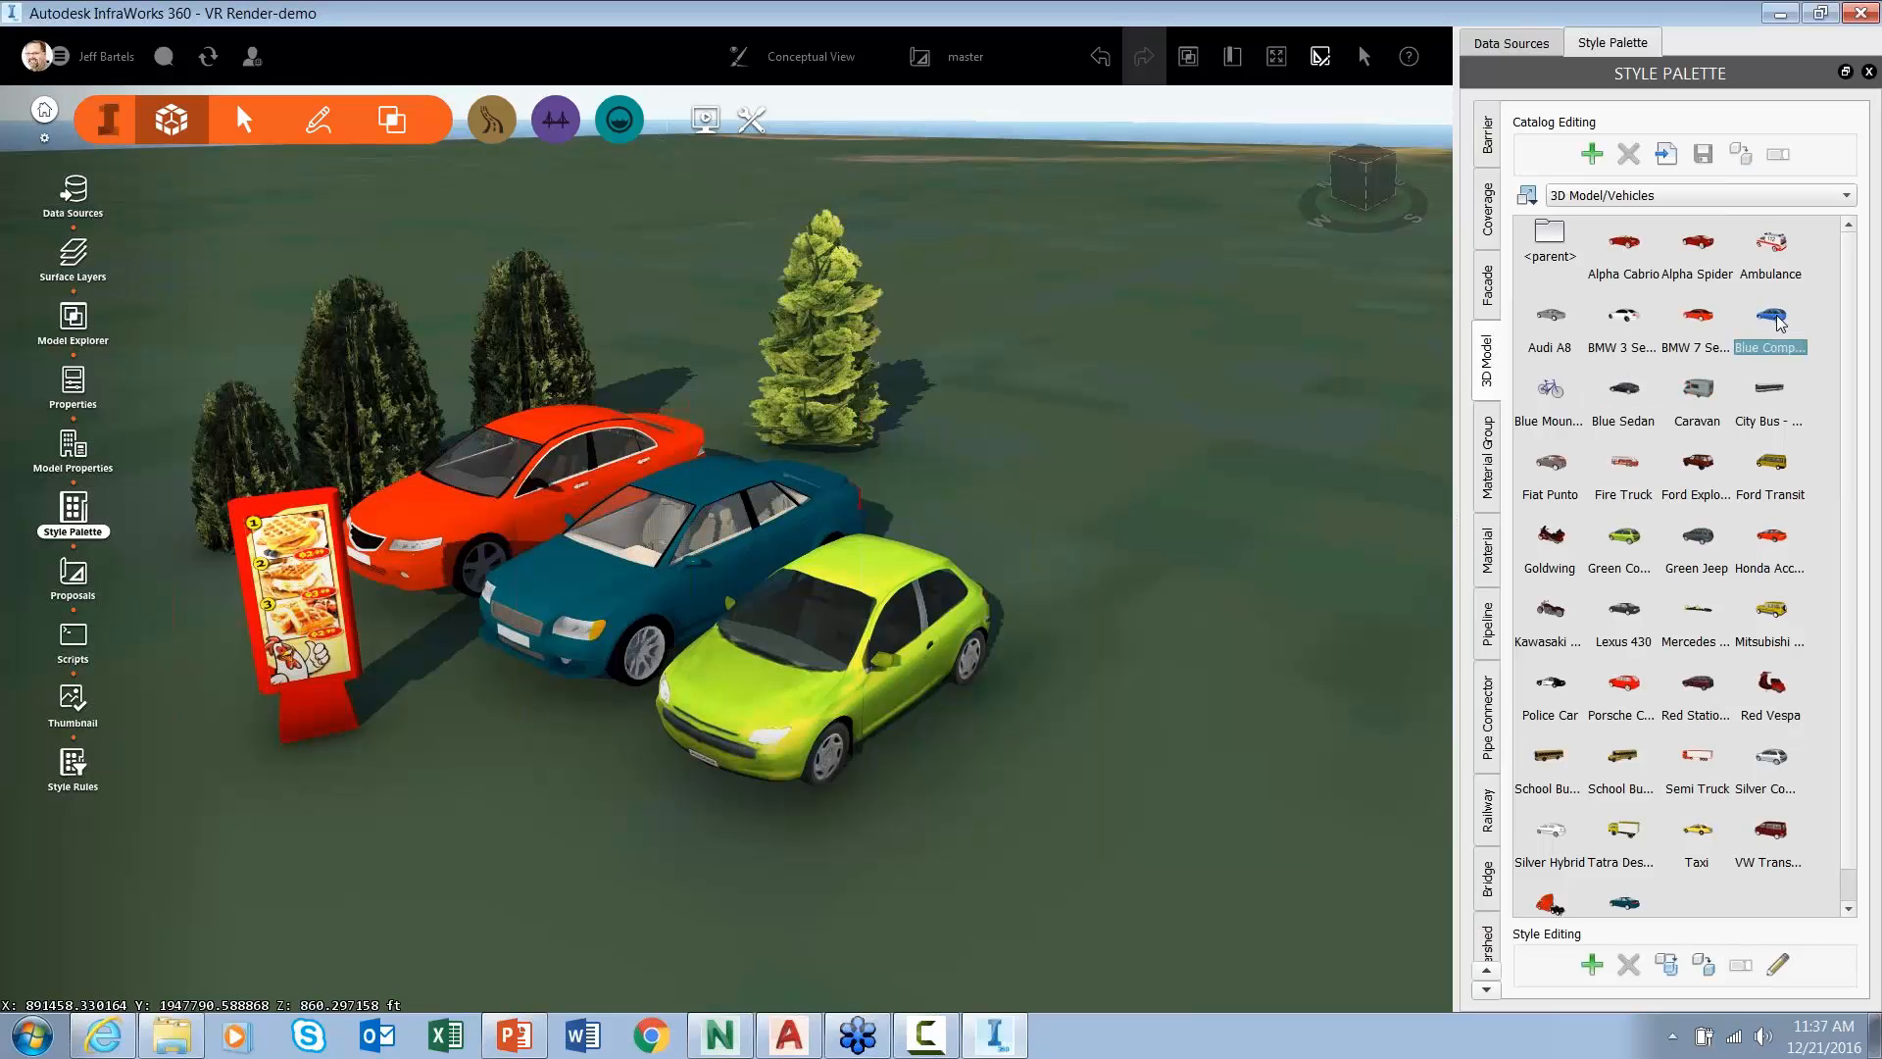
pyautogui.moveTo(1772, 317); pyautogui.dragTo(574, 455)
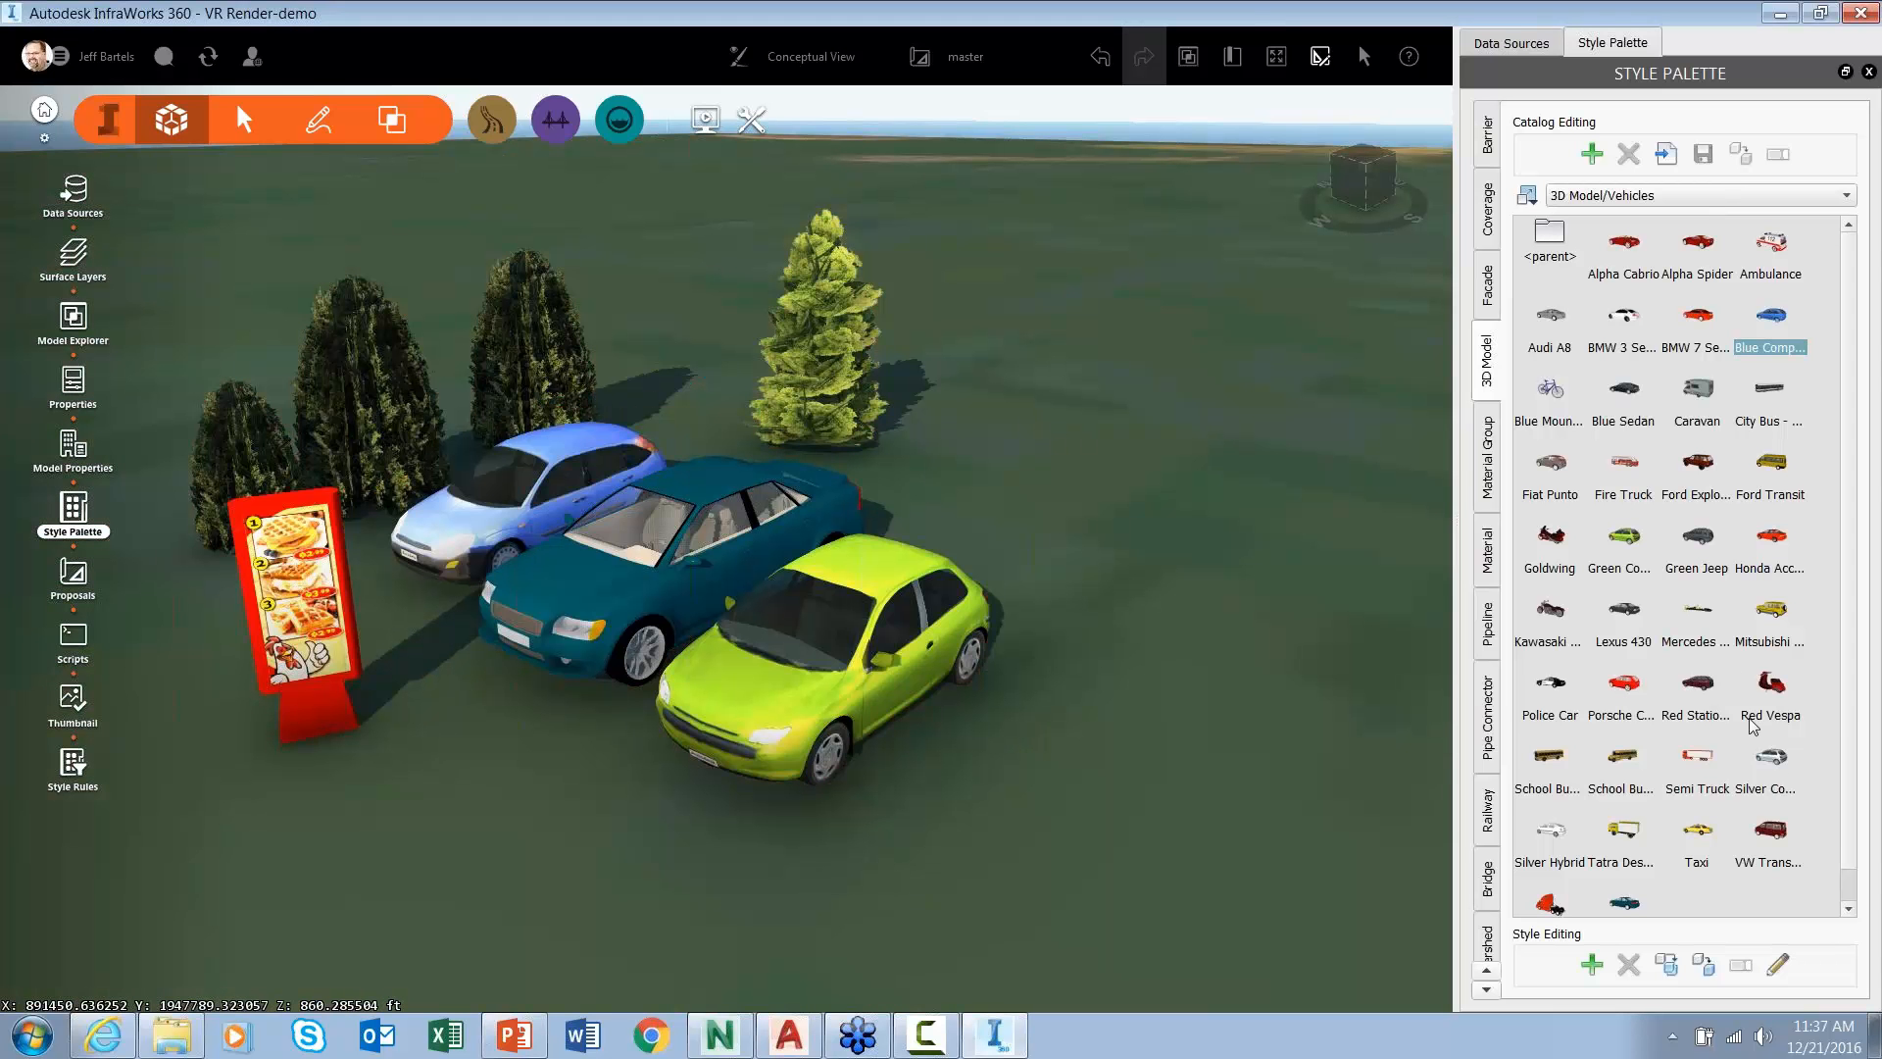
pyautogui.moveTo(1777, 768); pyautogui.dragTo(688, 571)
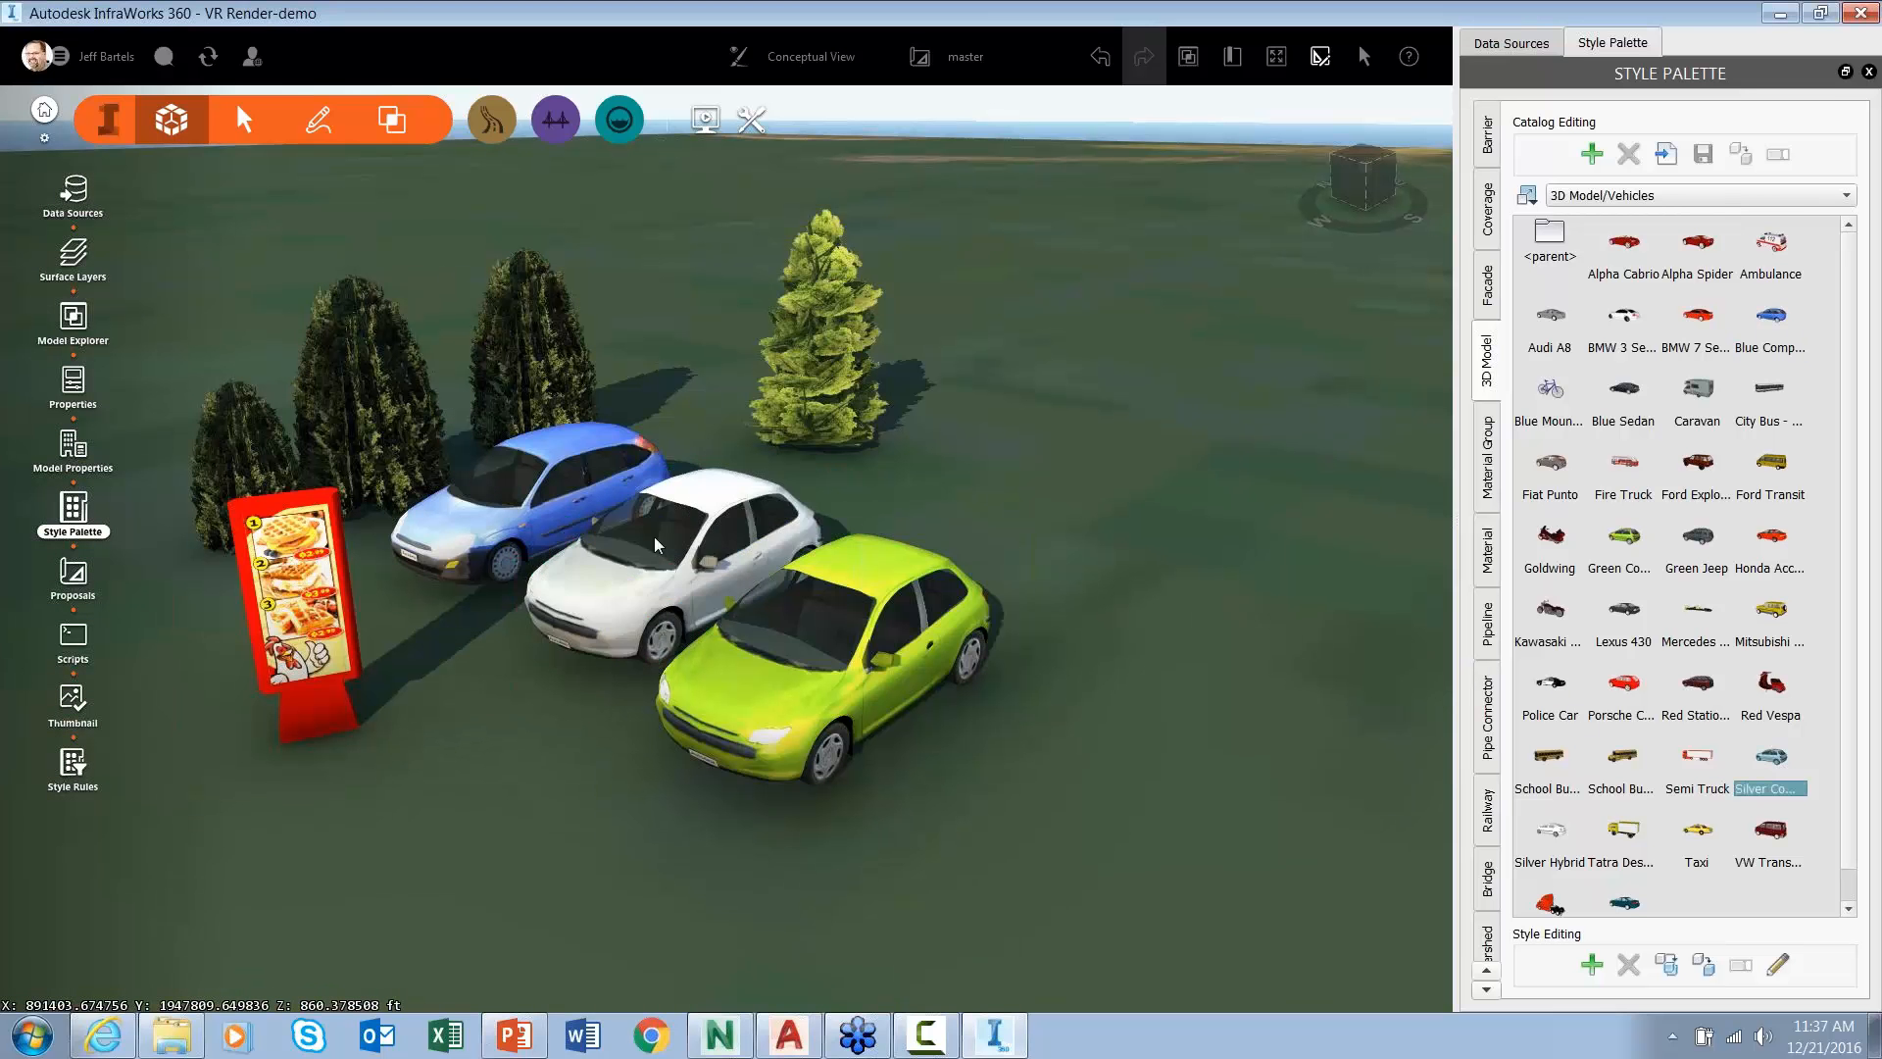
pyautogui.scroll(5, 520, 657)
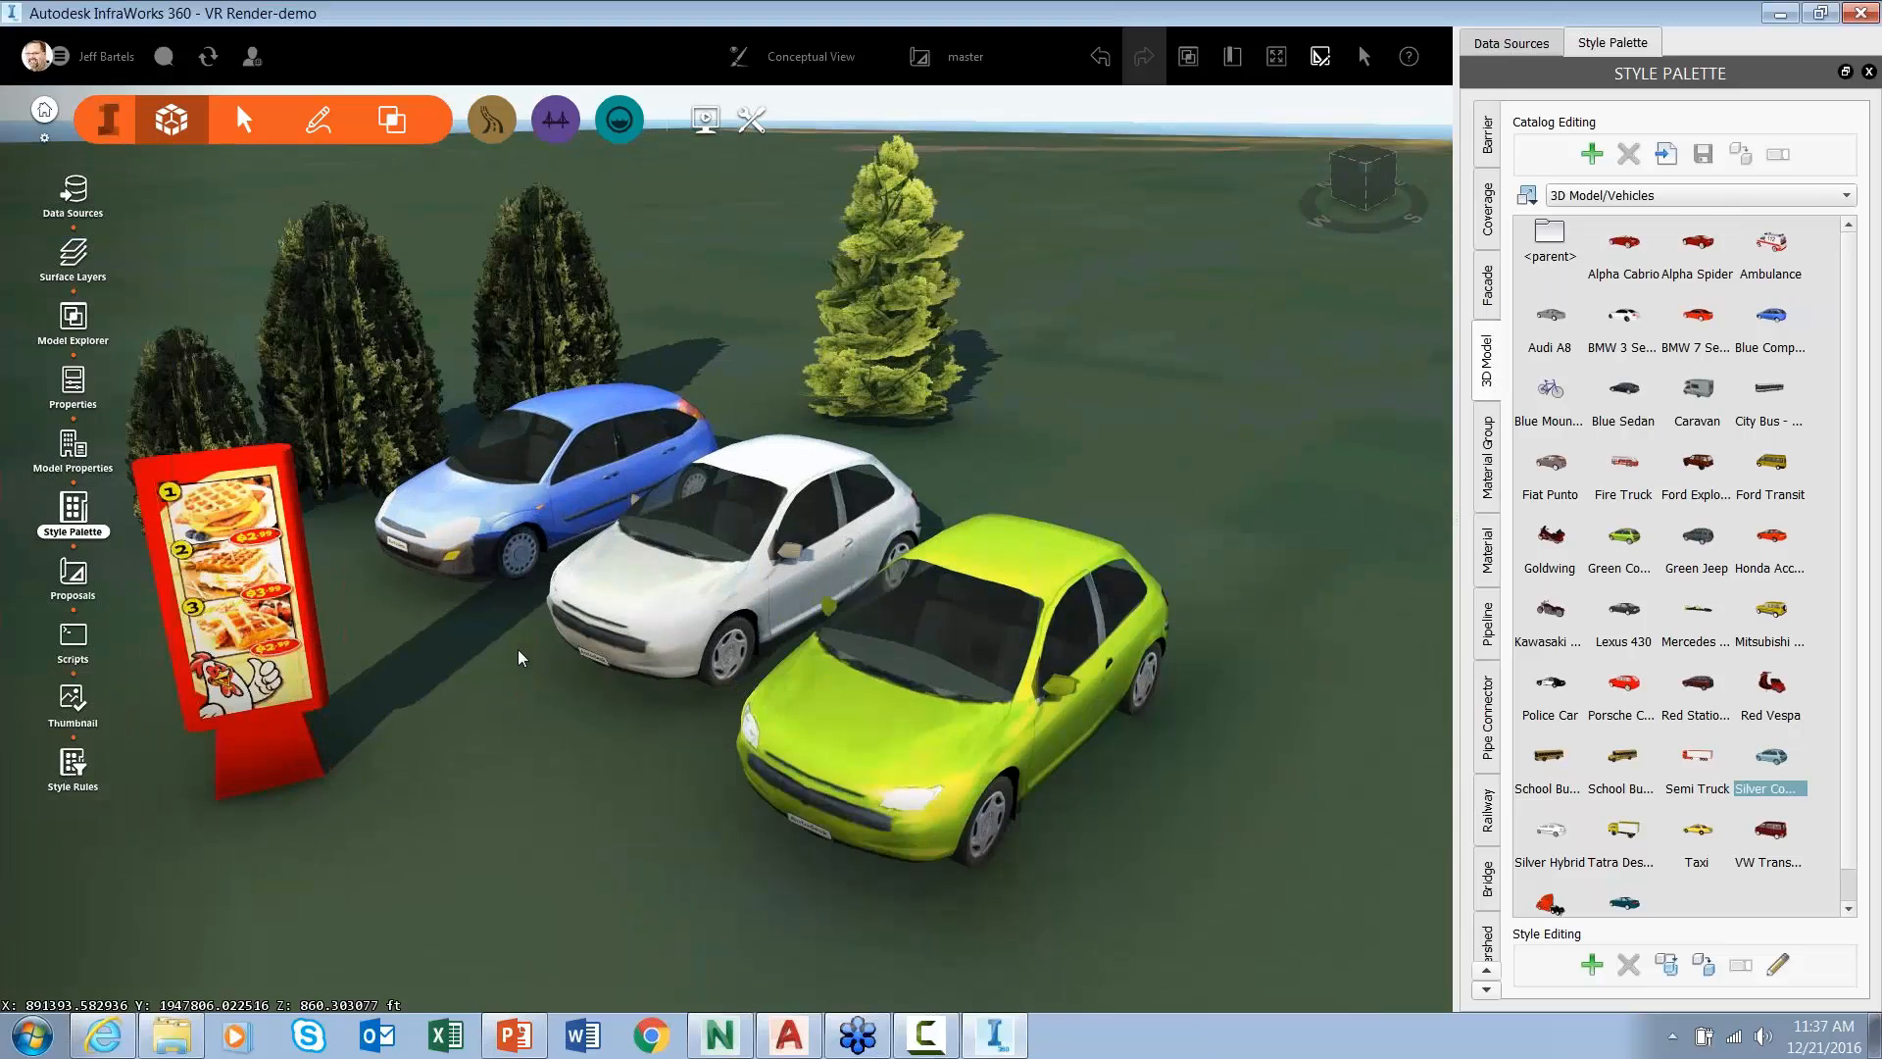
pyautogui.scroll(5, 559, 657)
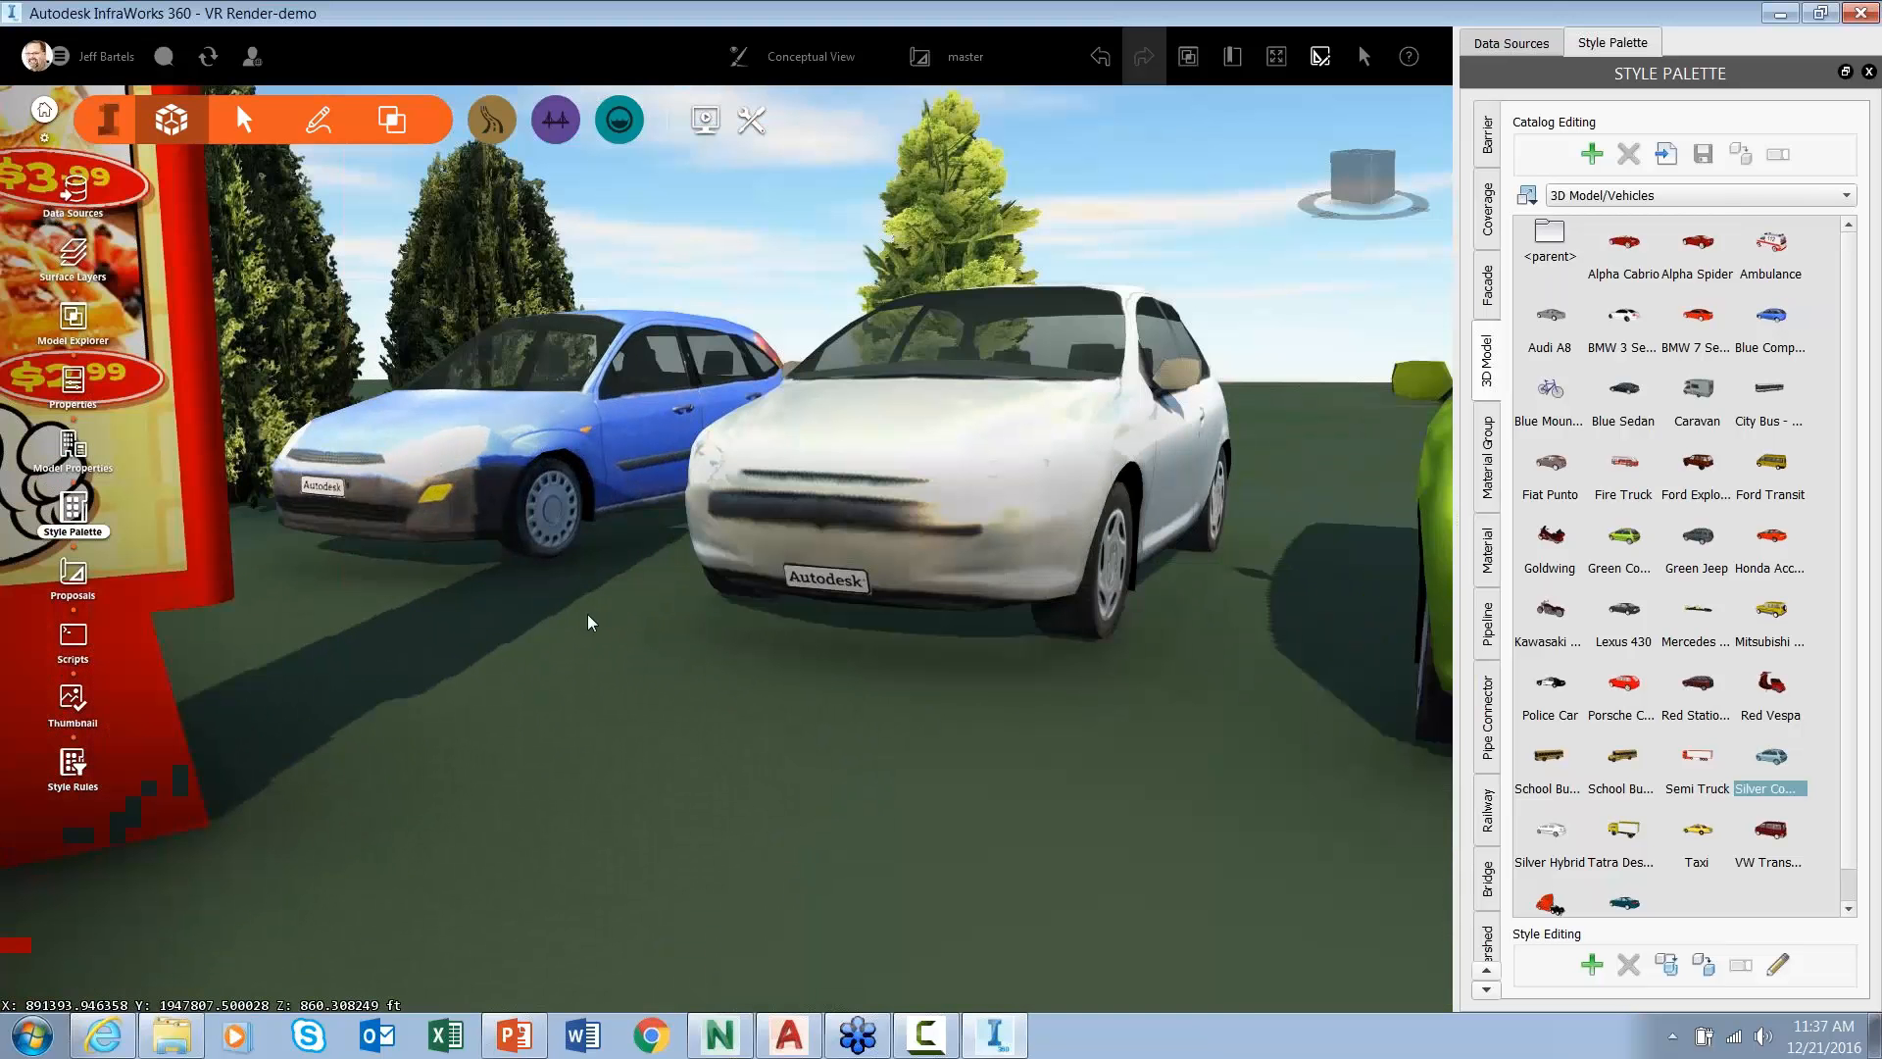
pyautogui.moveTo(588, 622)
pyautogui.keyDown('shift'); pyautogui.mouseDown(button='middle')
pyautogui.moveTo(530, 694)
pyautogui.moveTo(568, 637)
pyautogui.mouseUp(button='middle'); pyautogui.keyUp('shift')
pyautogui.scroll(-6, 529, 694)
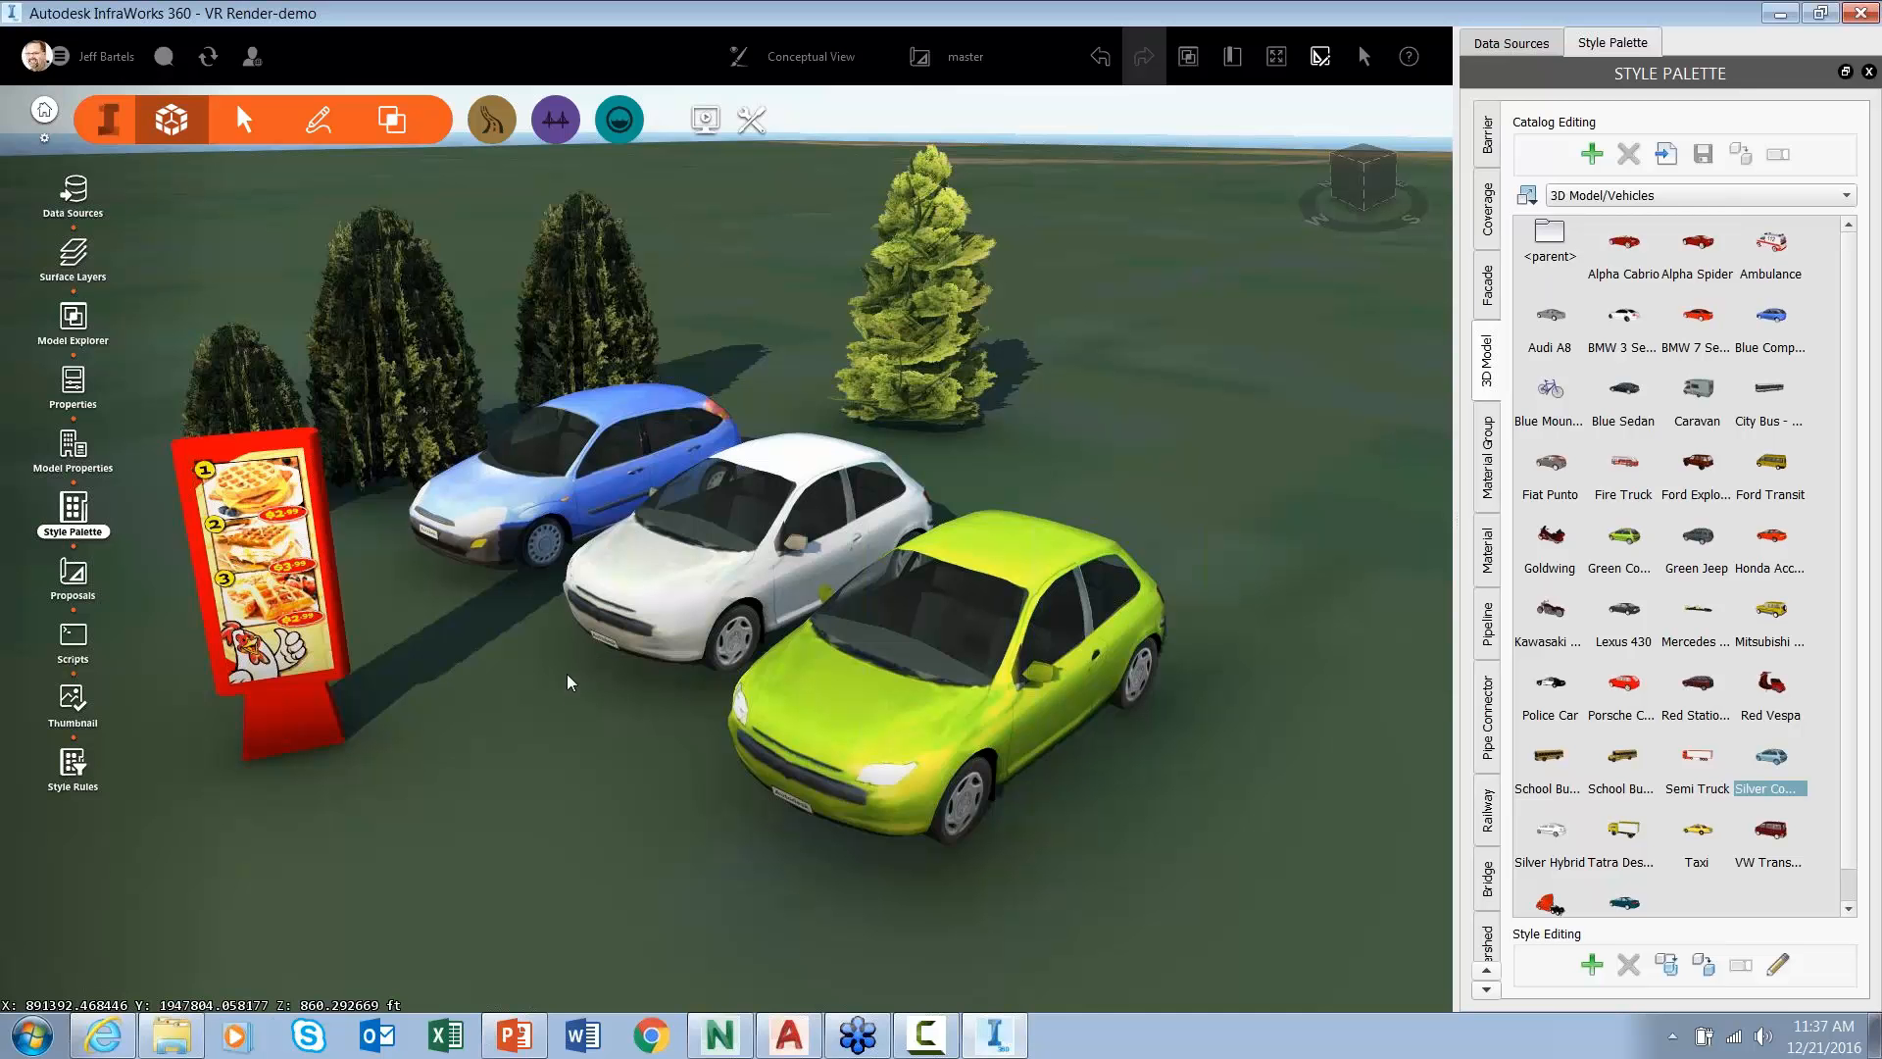
# - Pan and zoom in on the textured waffle menu board beside the cars
pyautogui.moveTo(575, 678); pyautogui.dragTo(661, 623, button='middle')
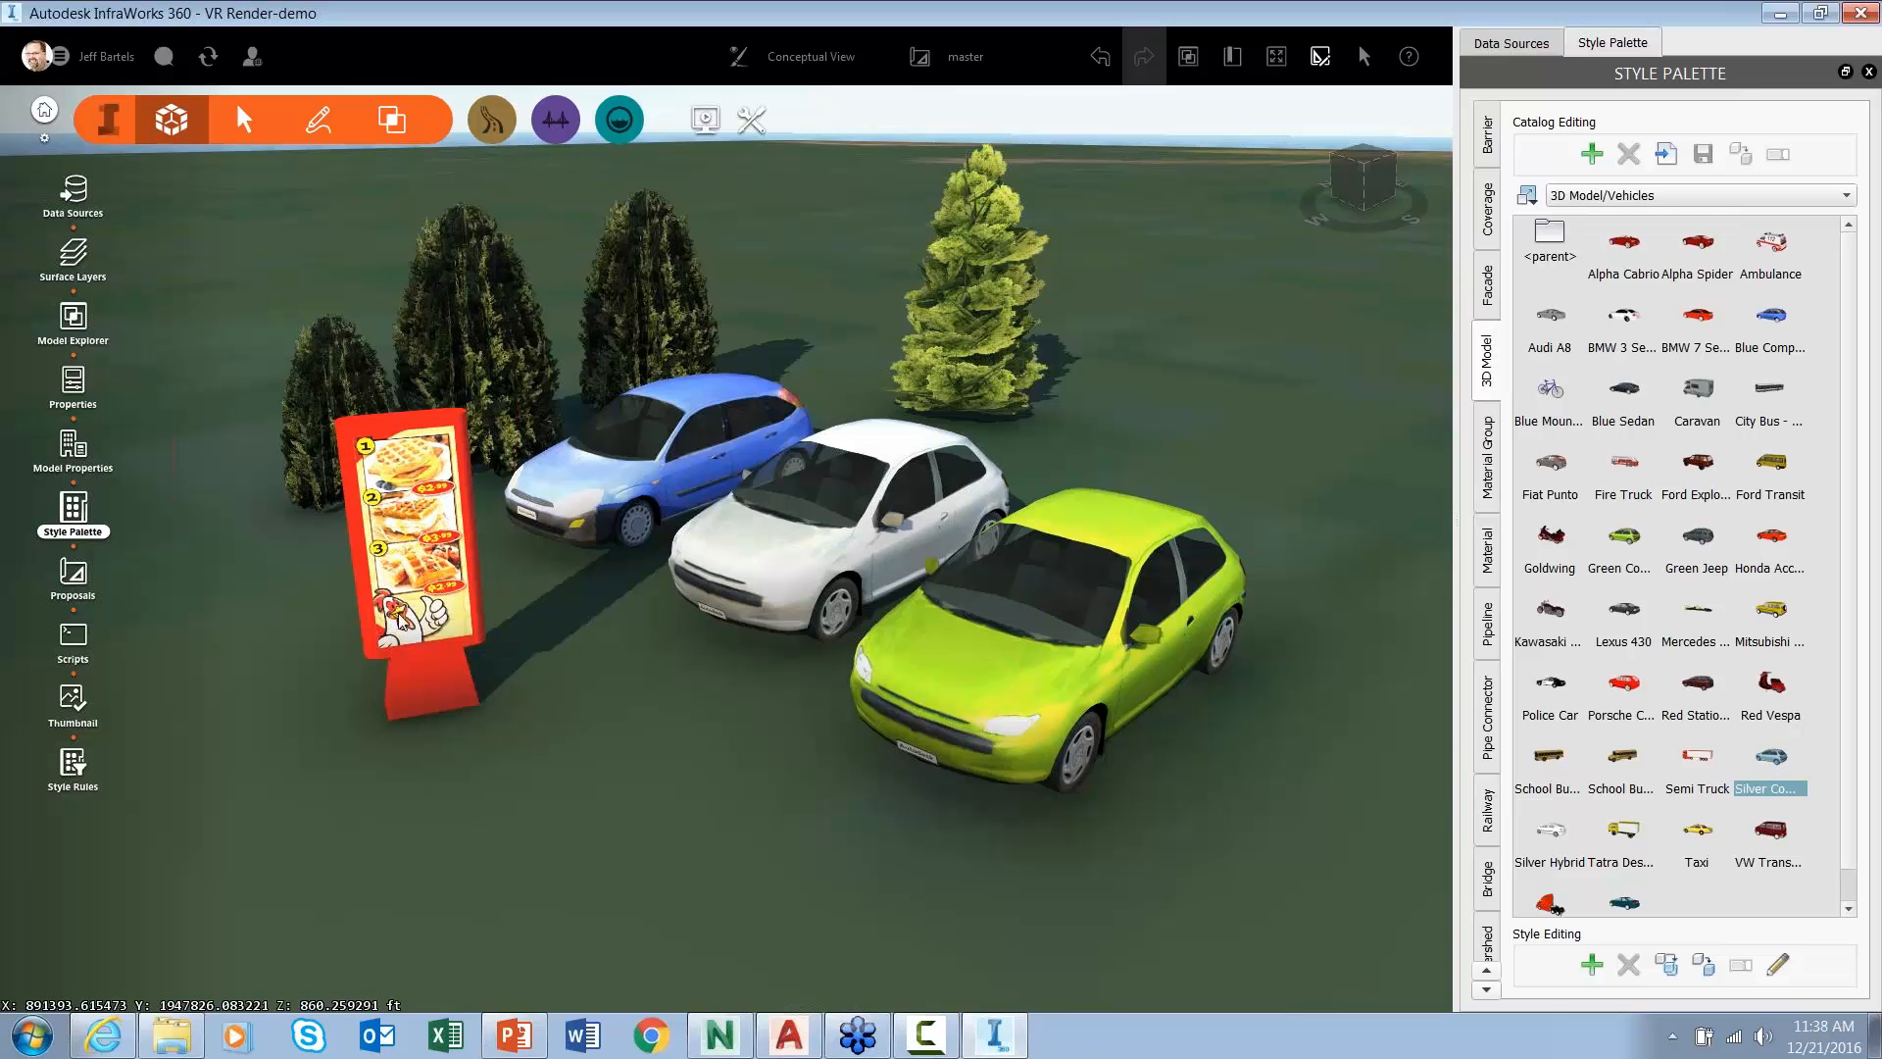
pyautogui.scroll(2, 400, 617)
pyautogui.scroll(3, 400, 617)
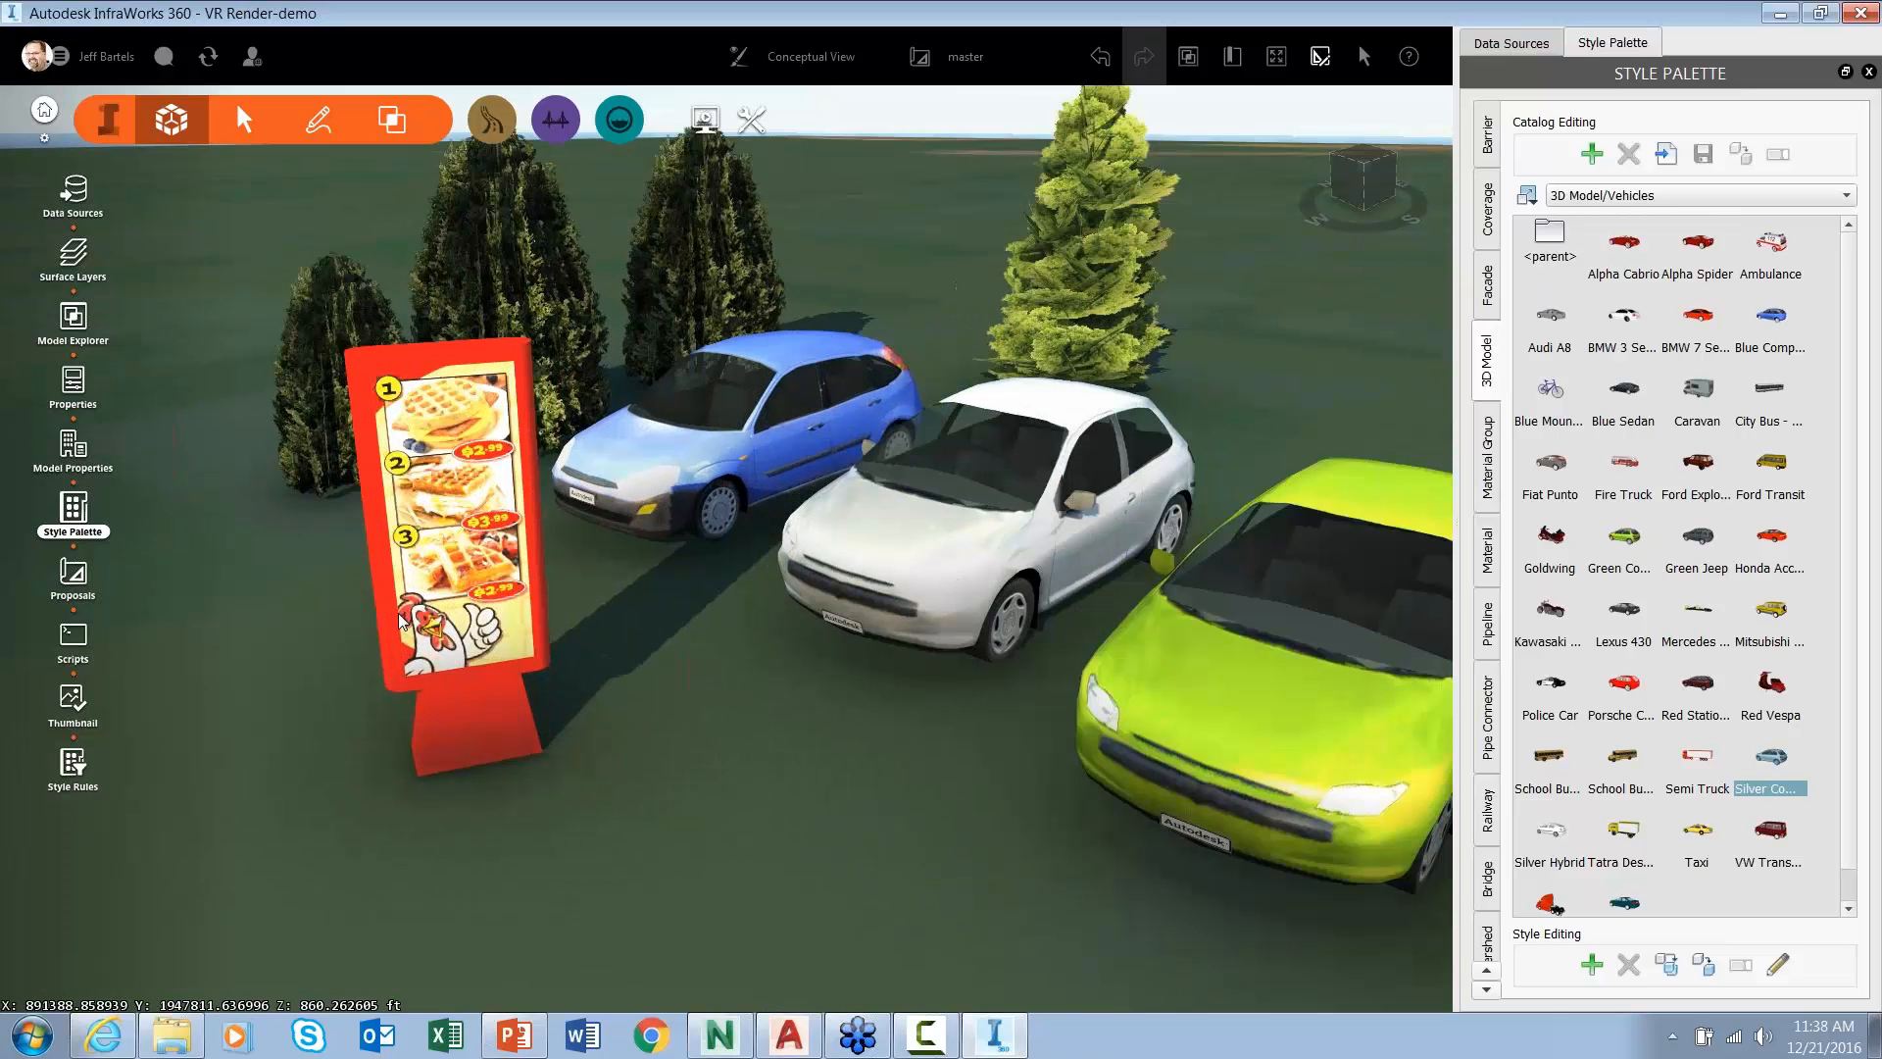
pyautogui.scroll(2, 400, 618)
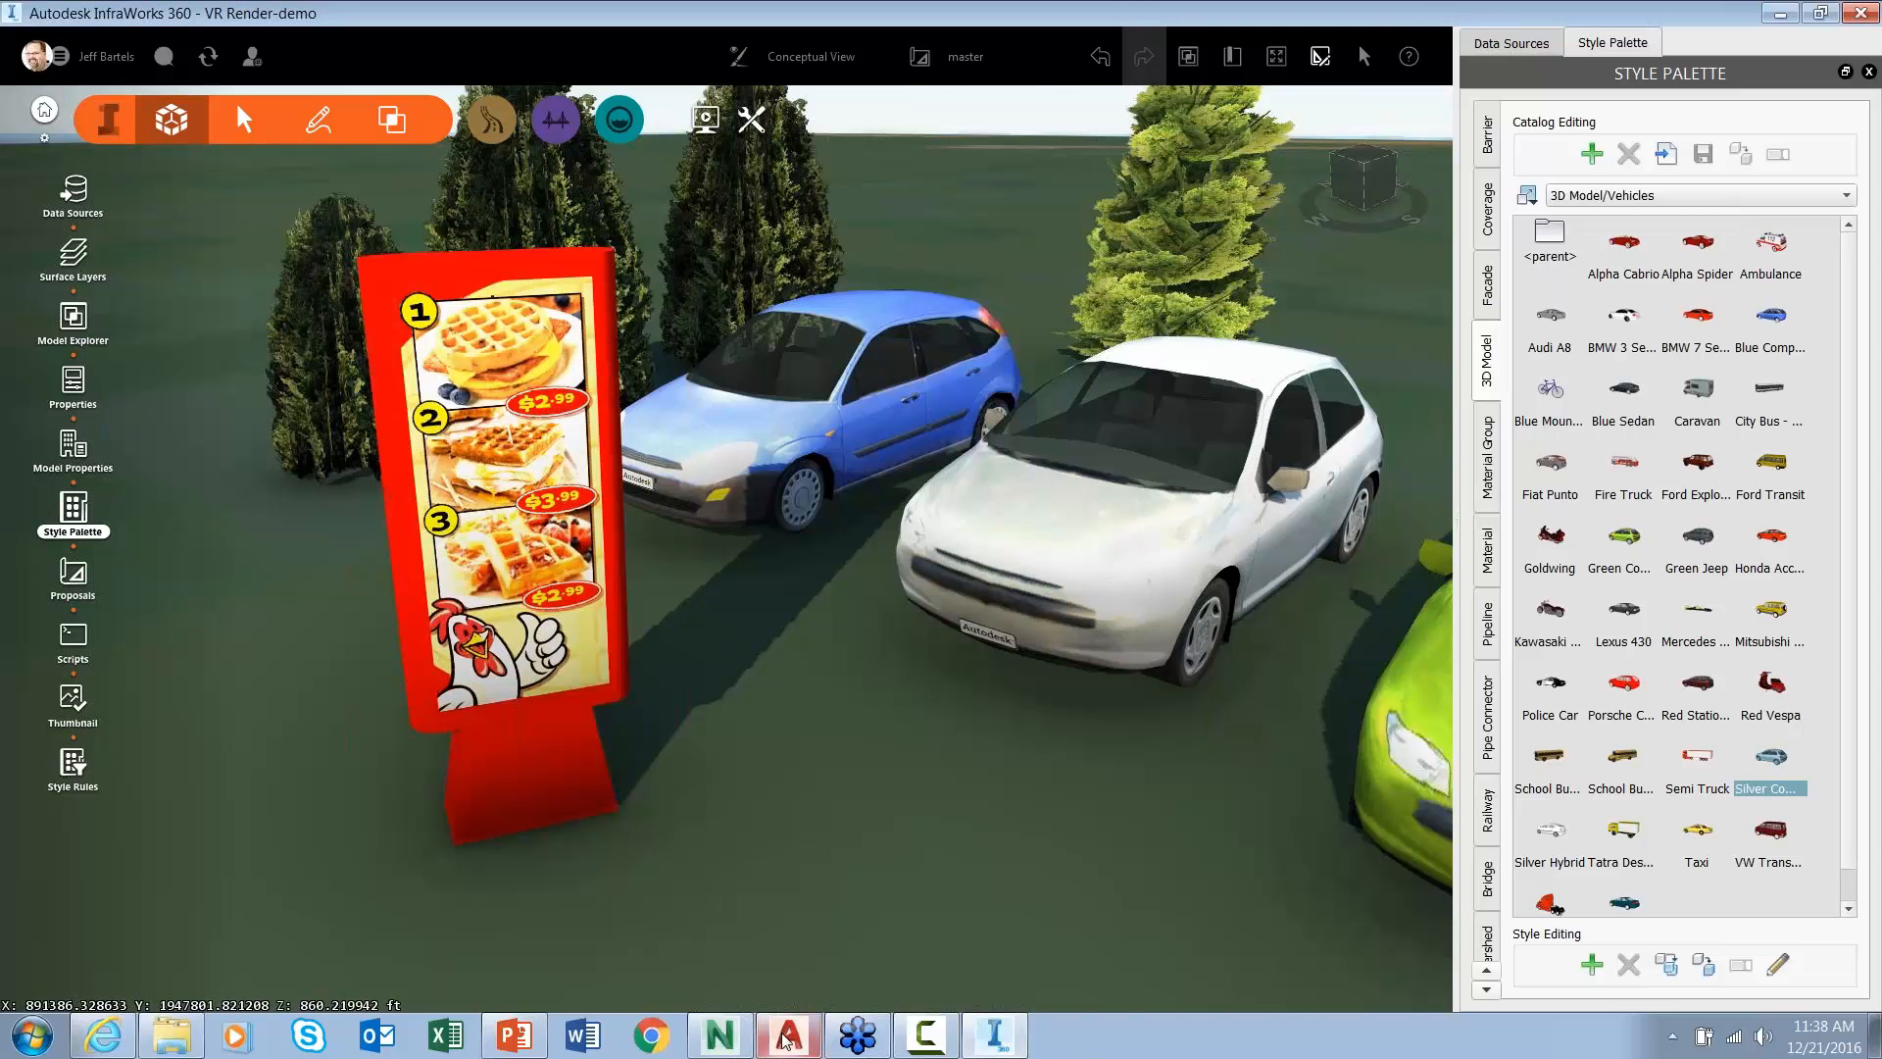
# - Open small-menuboarddwg.dwg in AutoCAD 2017
pyautogui.click(784, 983)
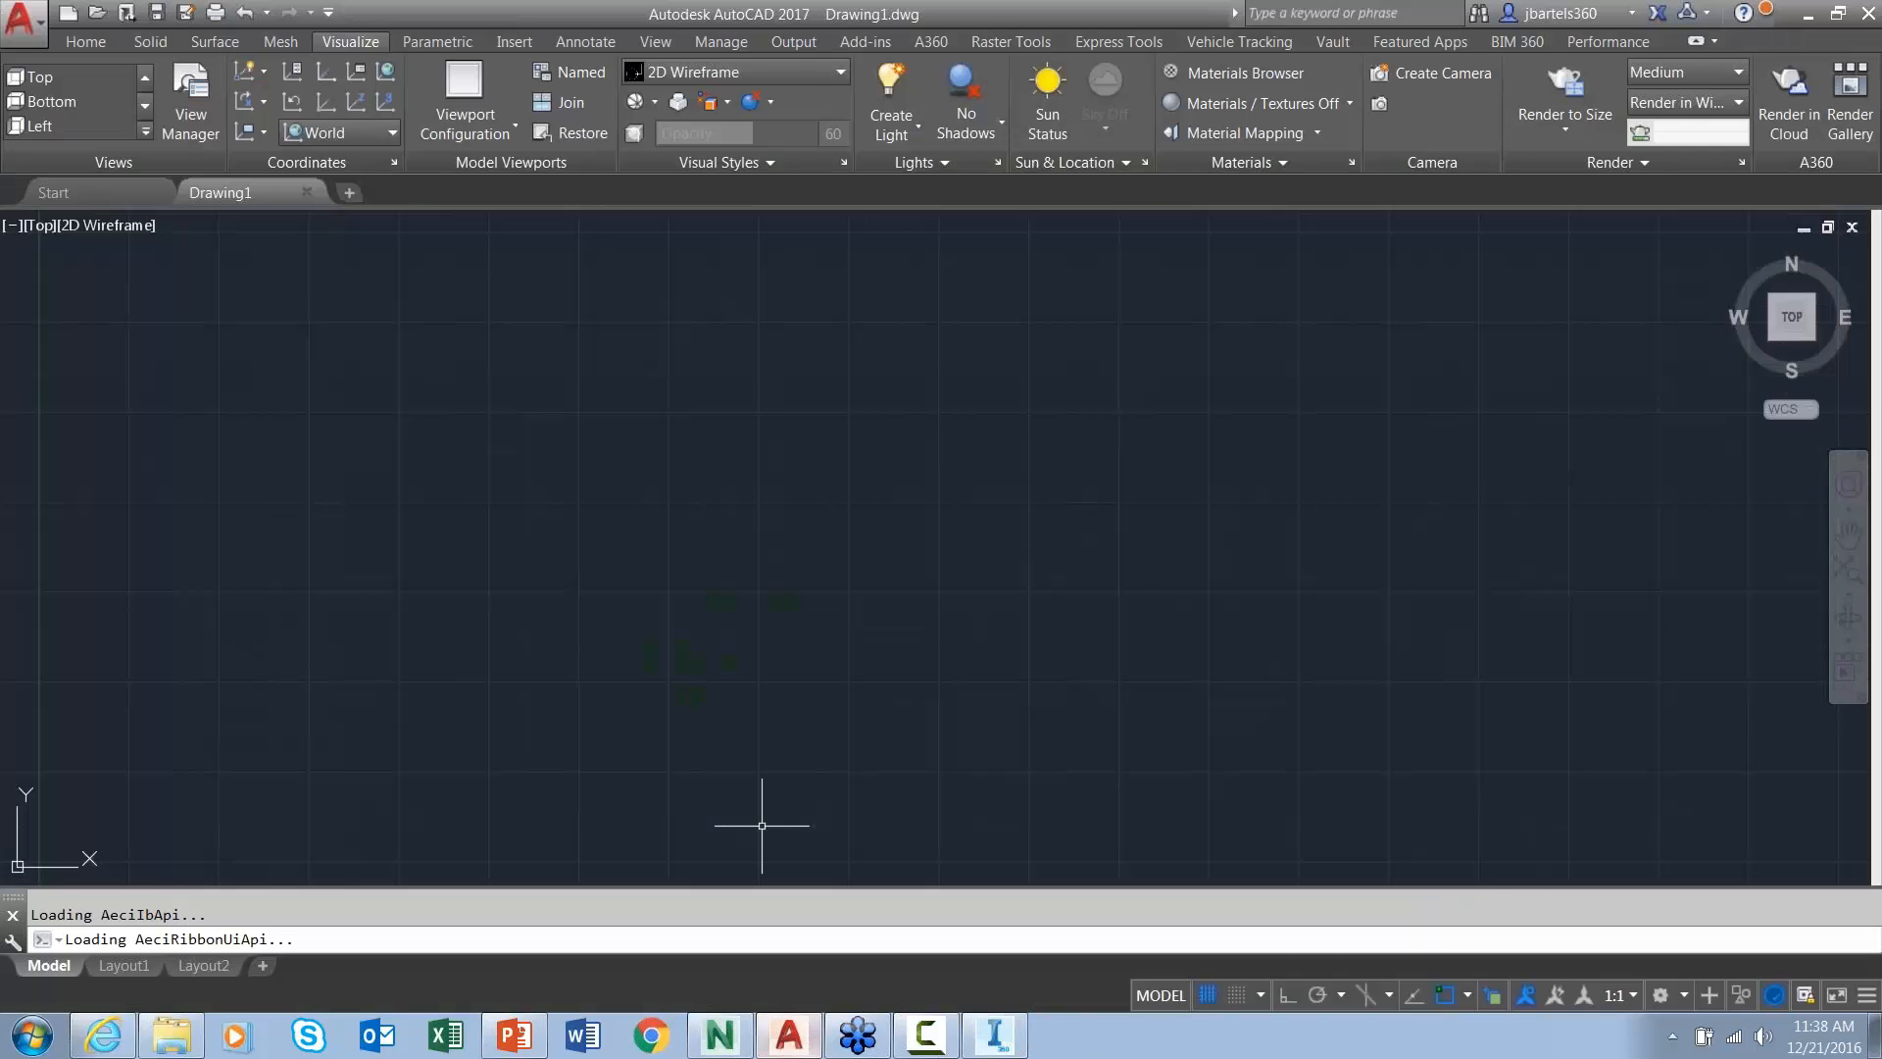
pyautogui.click(97, 16)
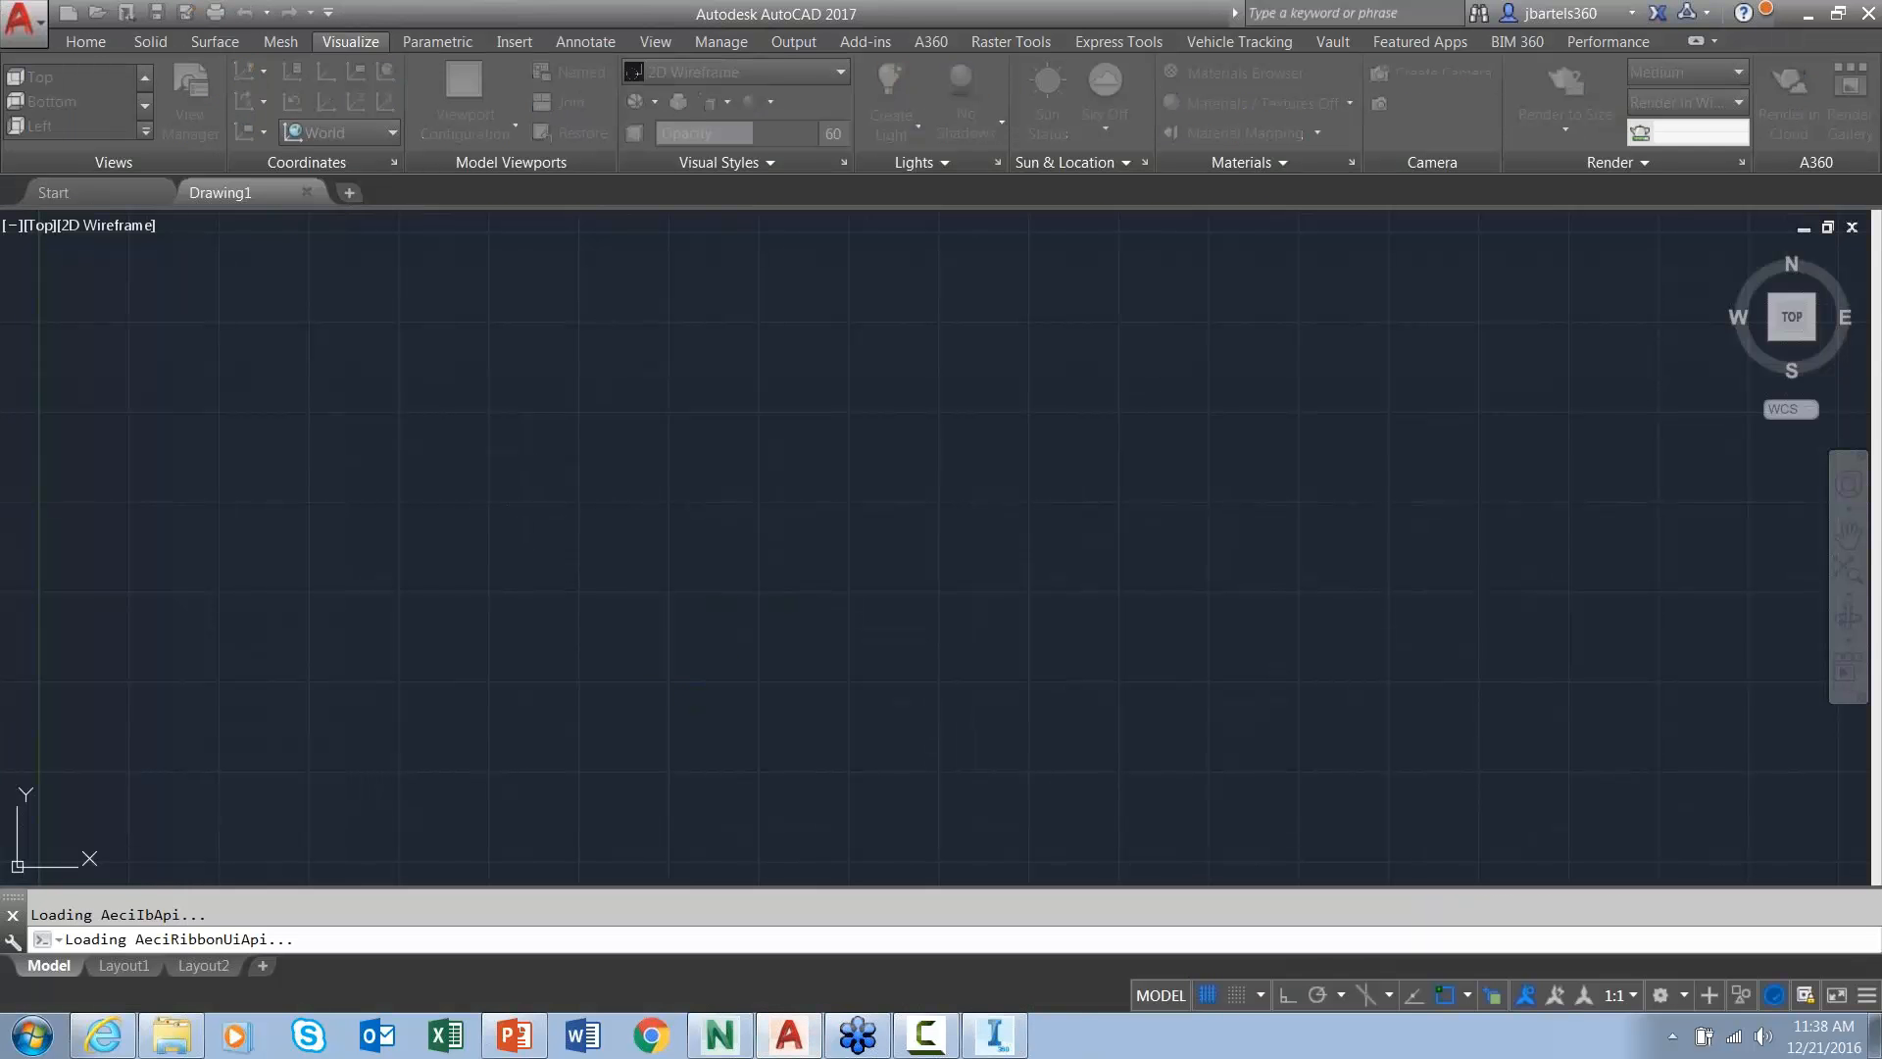
pyautogui.click(745, 433)
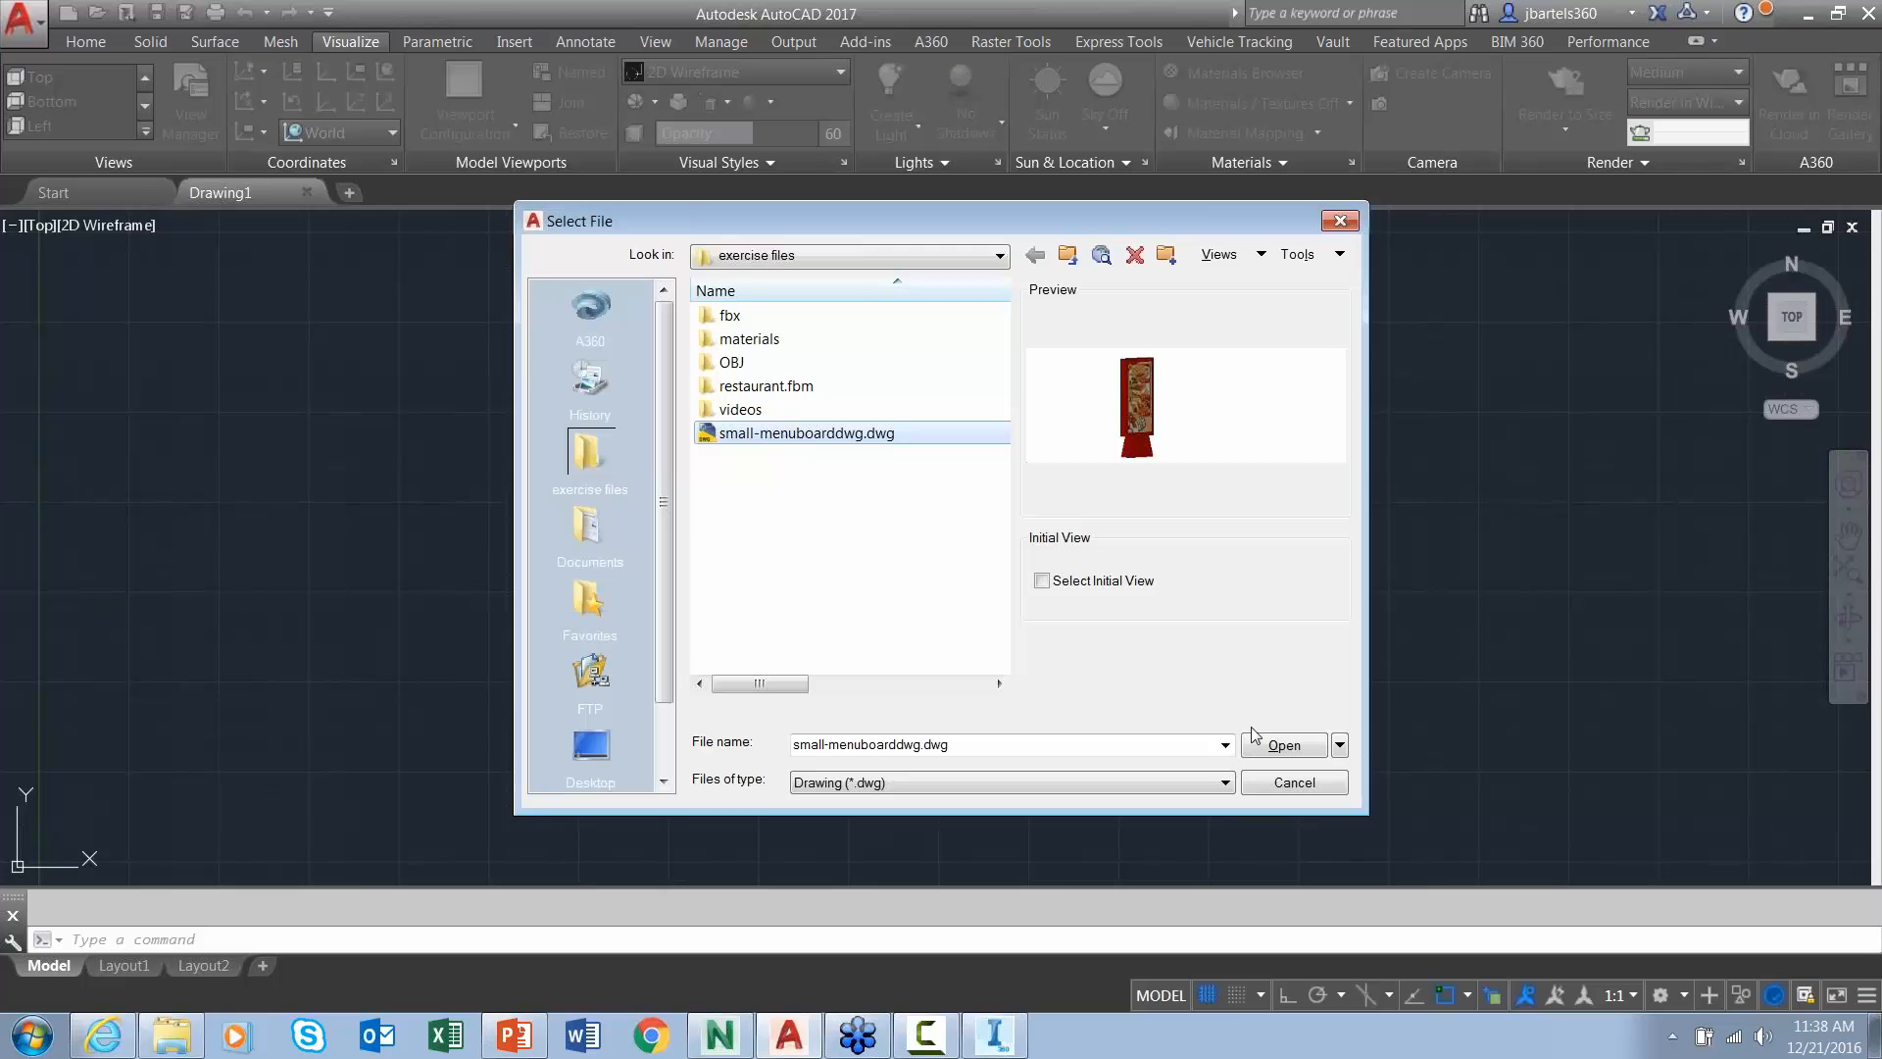
pyautogui.click(1274, 745)
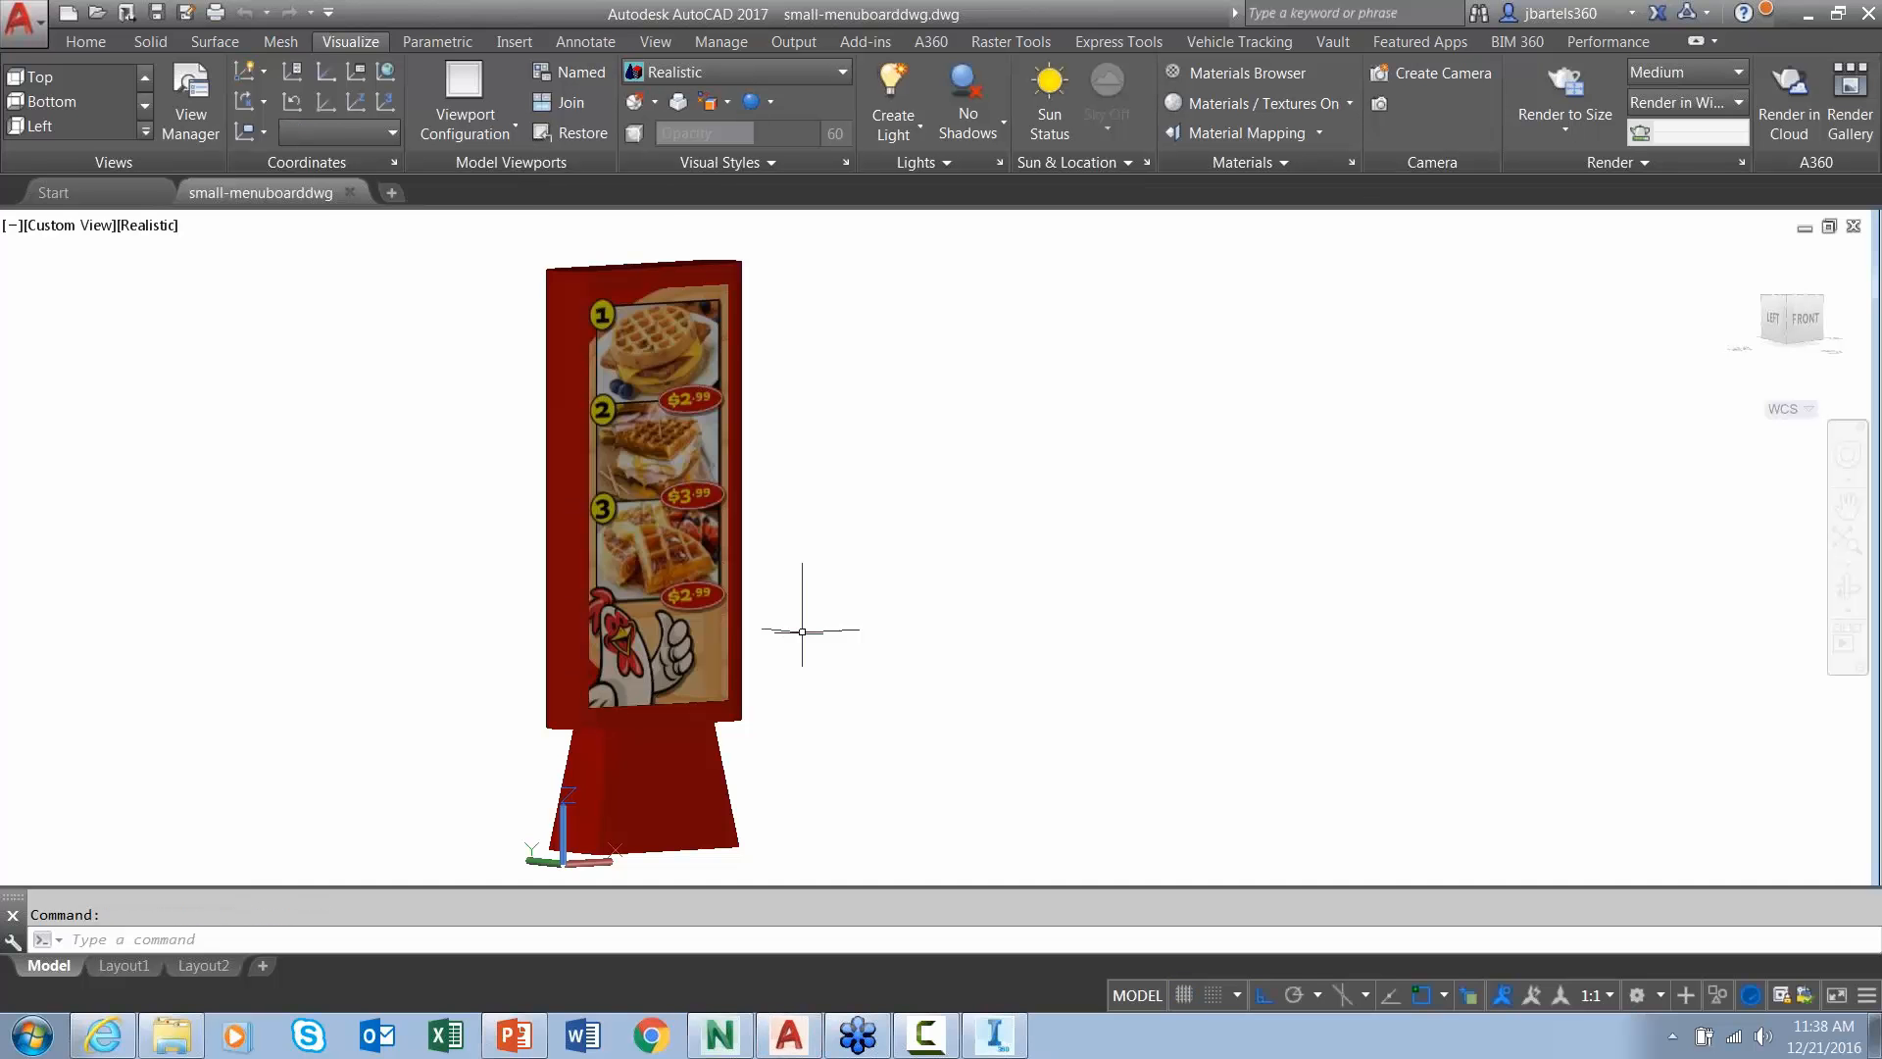
# - Switch the viewport to 2D Wireframe and orbit the menu board to an angled side view
pyautogui.click(147, 225)
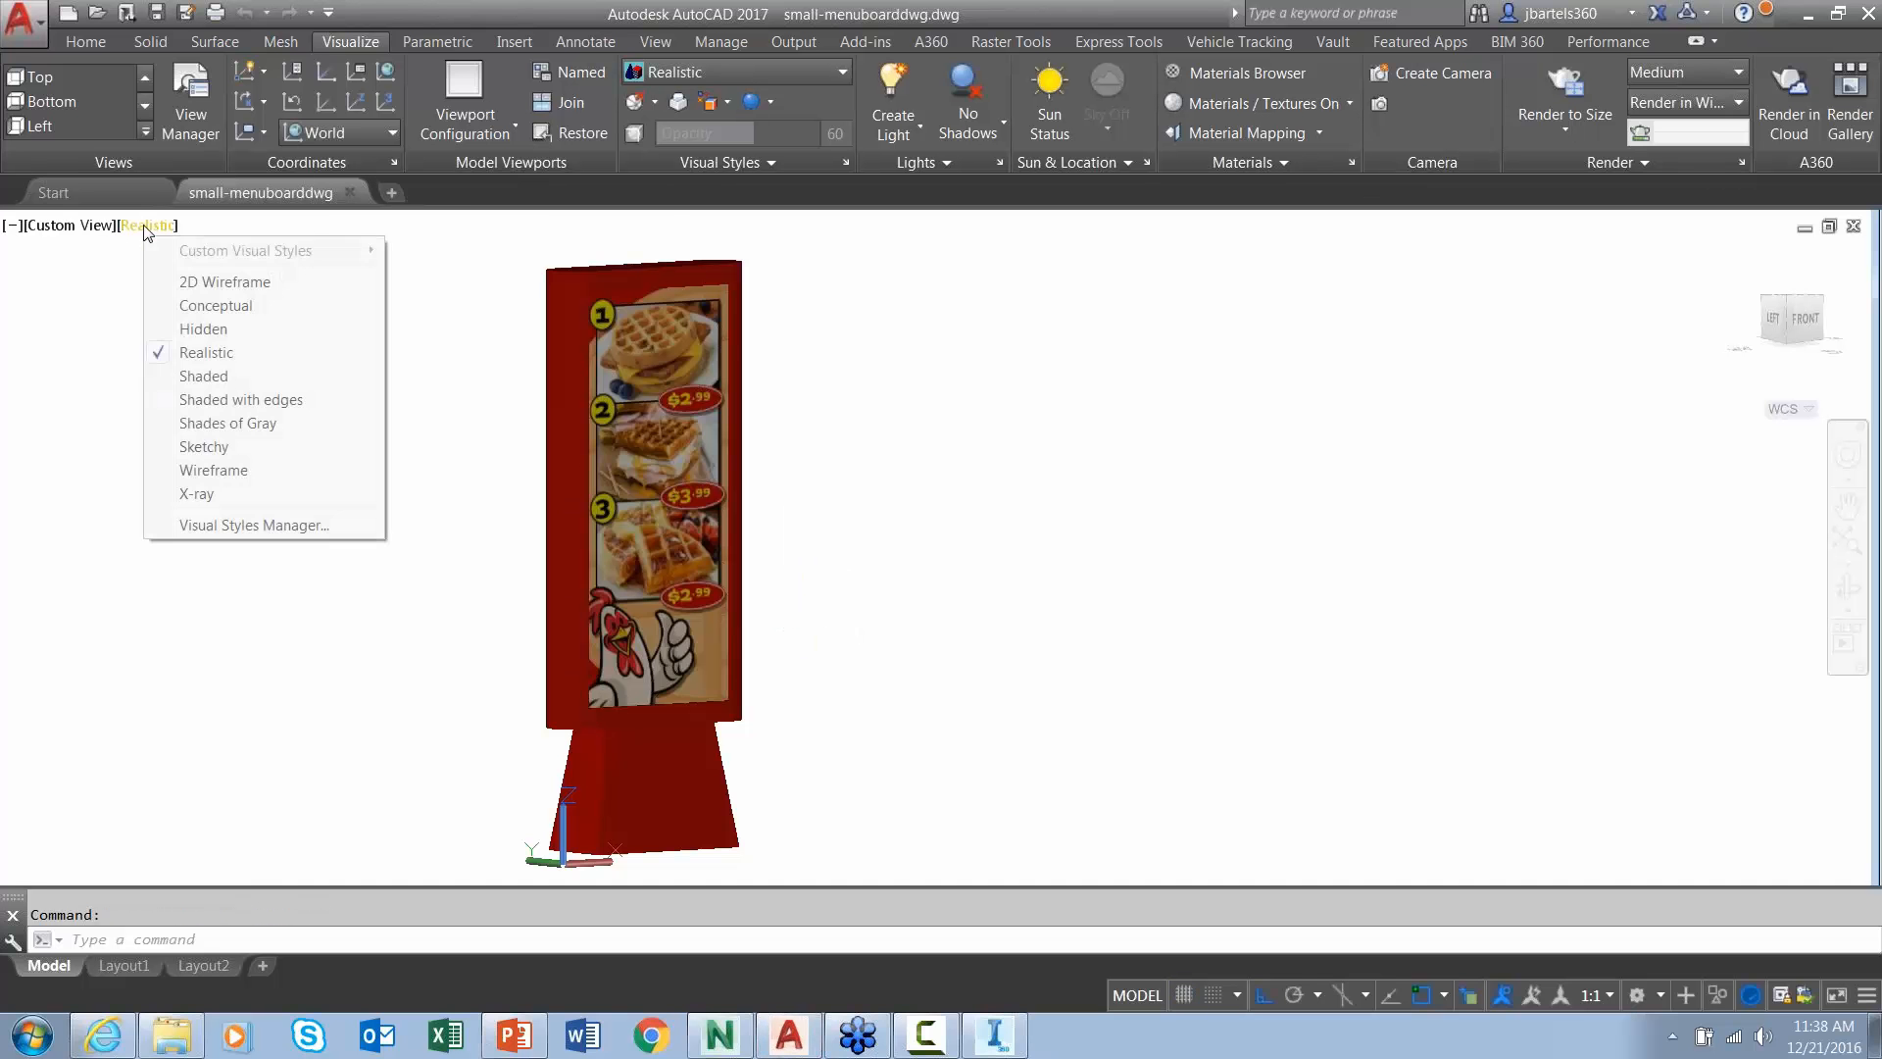
pyautogui.click(189, 283)
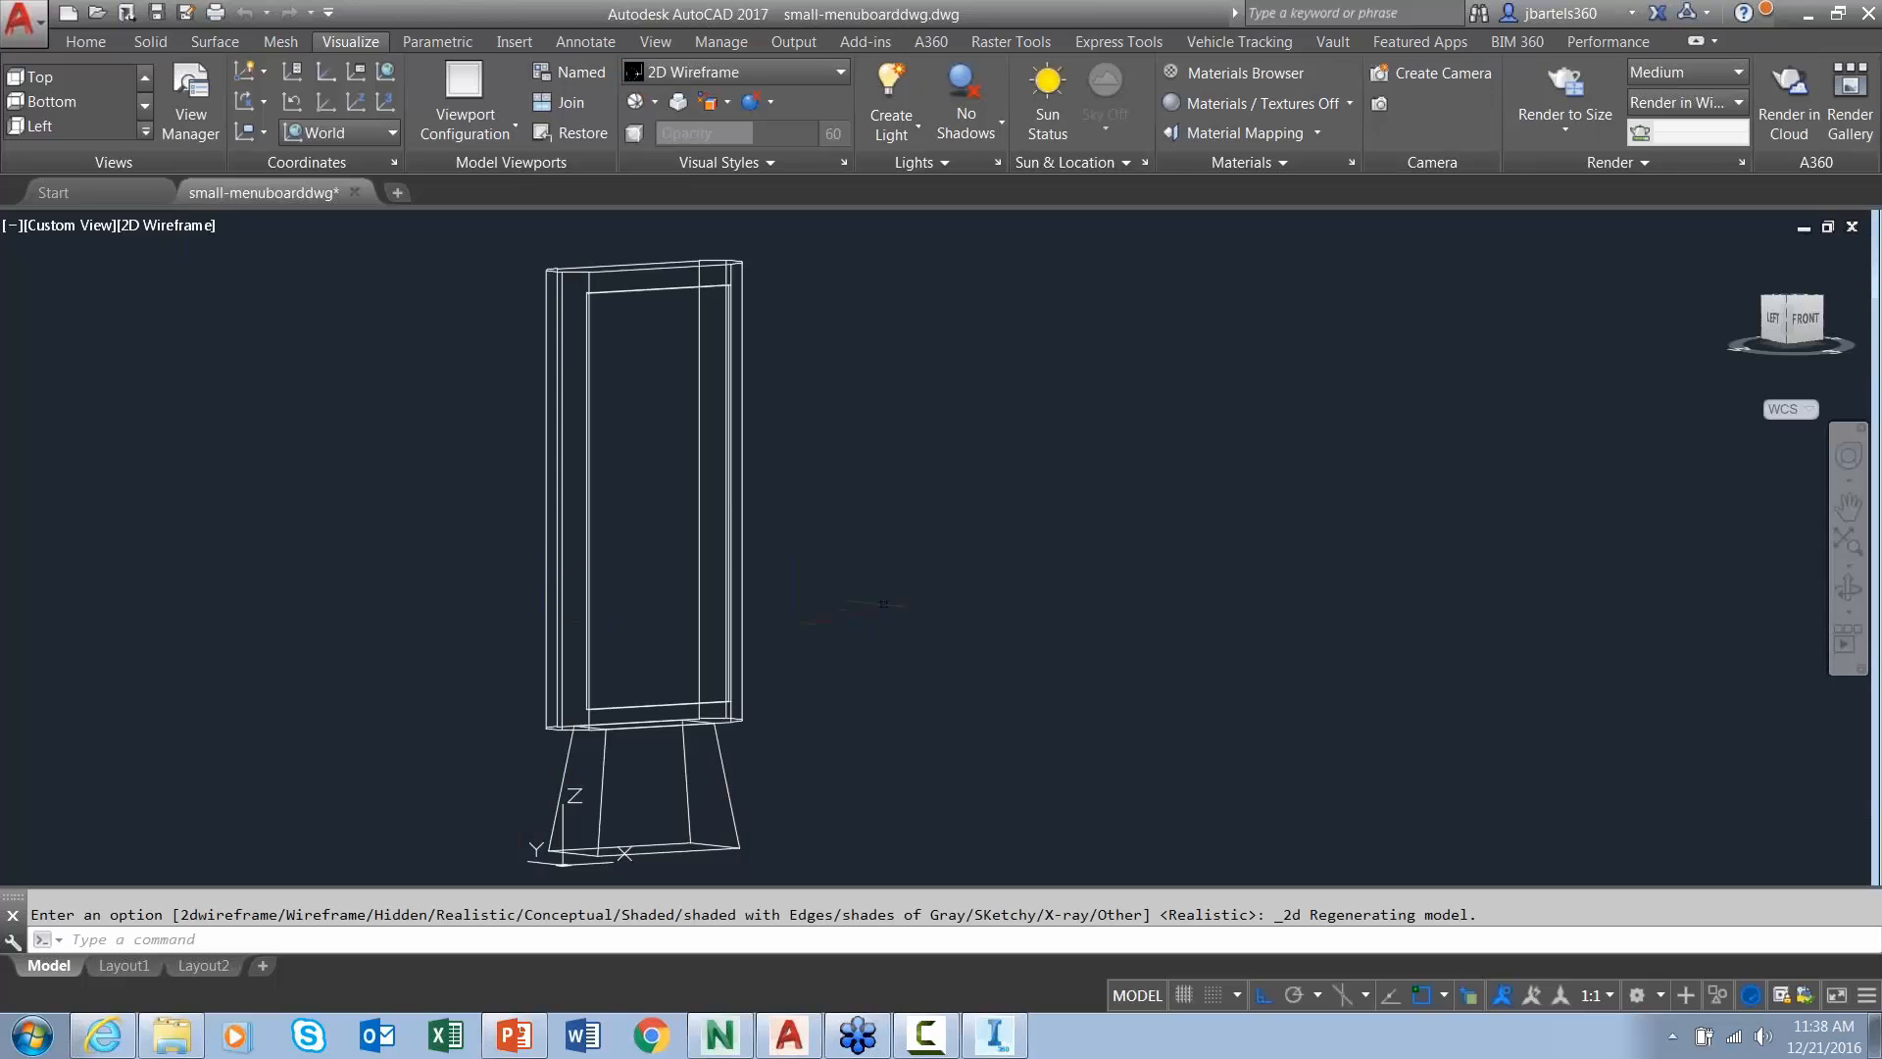
pyautogui.moveTo(884, 603)
pyautogui.keyDown('shift'); pyautogui.mouseDown(button='middle')
pyautogui.moveTo(886, 579)
pyautogui.moveTo(916, 655)
pyautogui.moveTo(974, 648)
pyautogui.moveTo(886, 608)
pyautogui.moveTo(911, 623)
pyautogui.mouseUp(button='middle'); pyautogui.keyUp('shift')
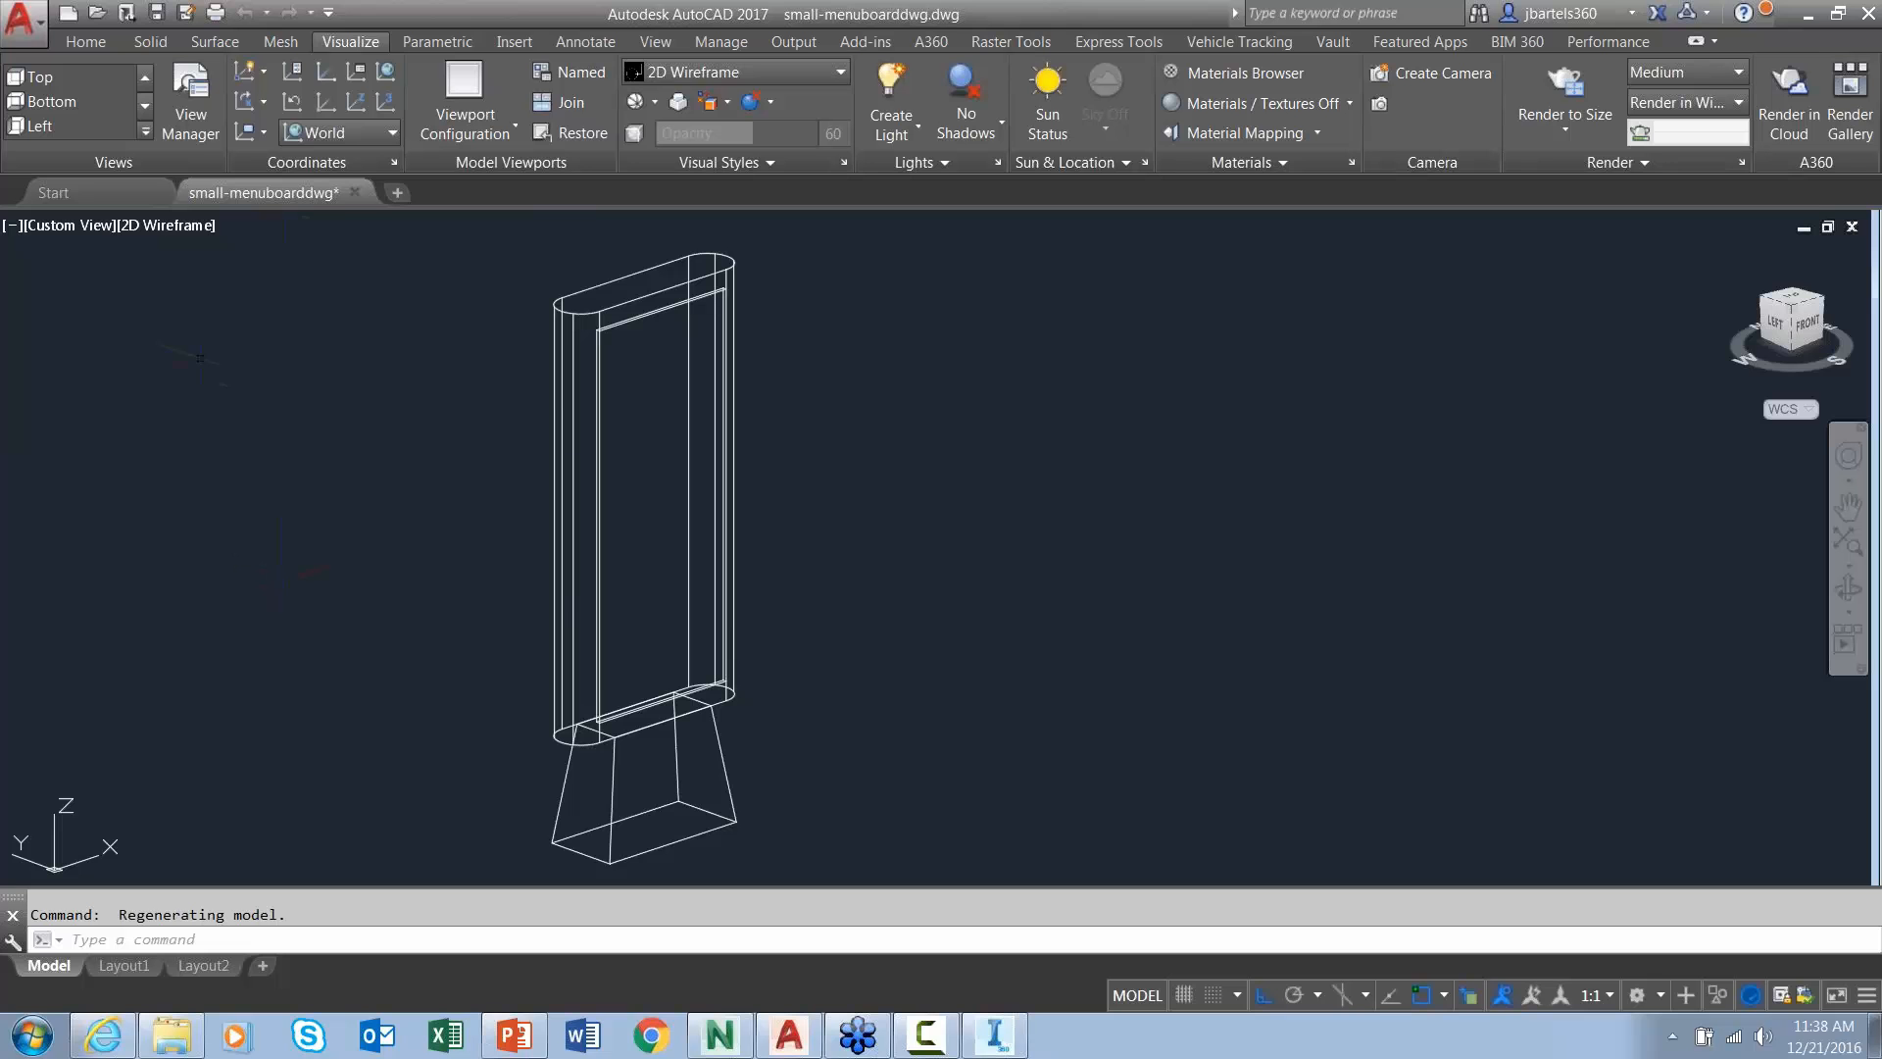
# - Restore the Realistic visual style so the waffle textures and prices show again
pyautogui.click(189, 226)
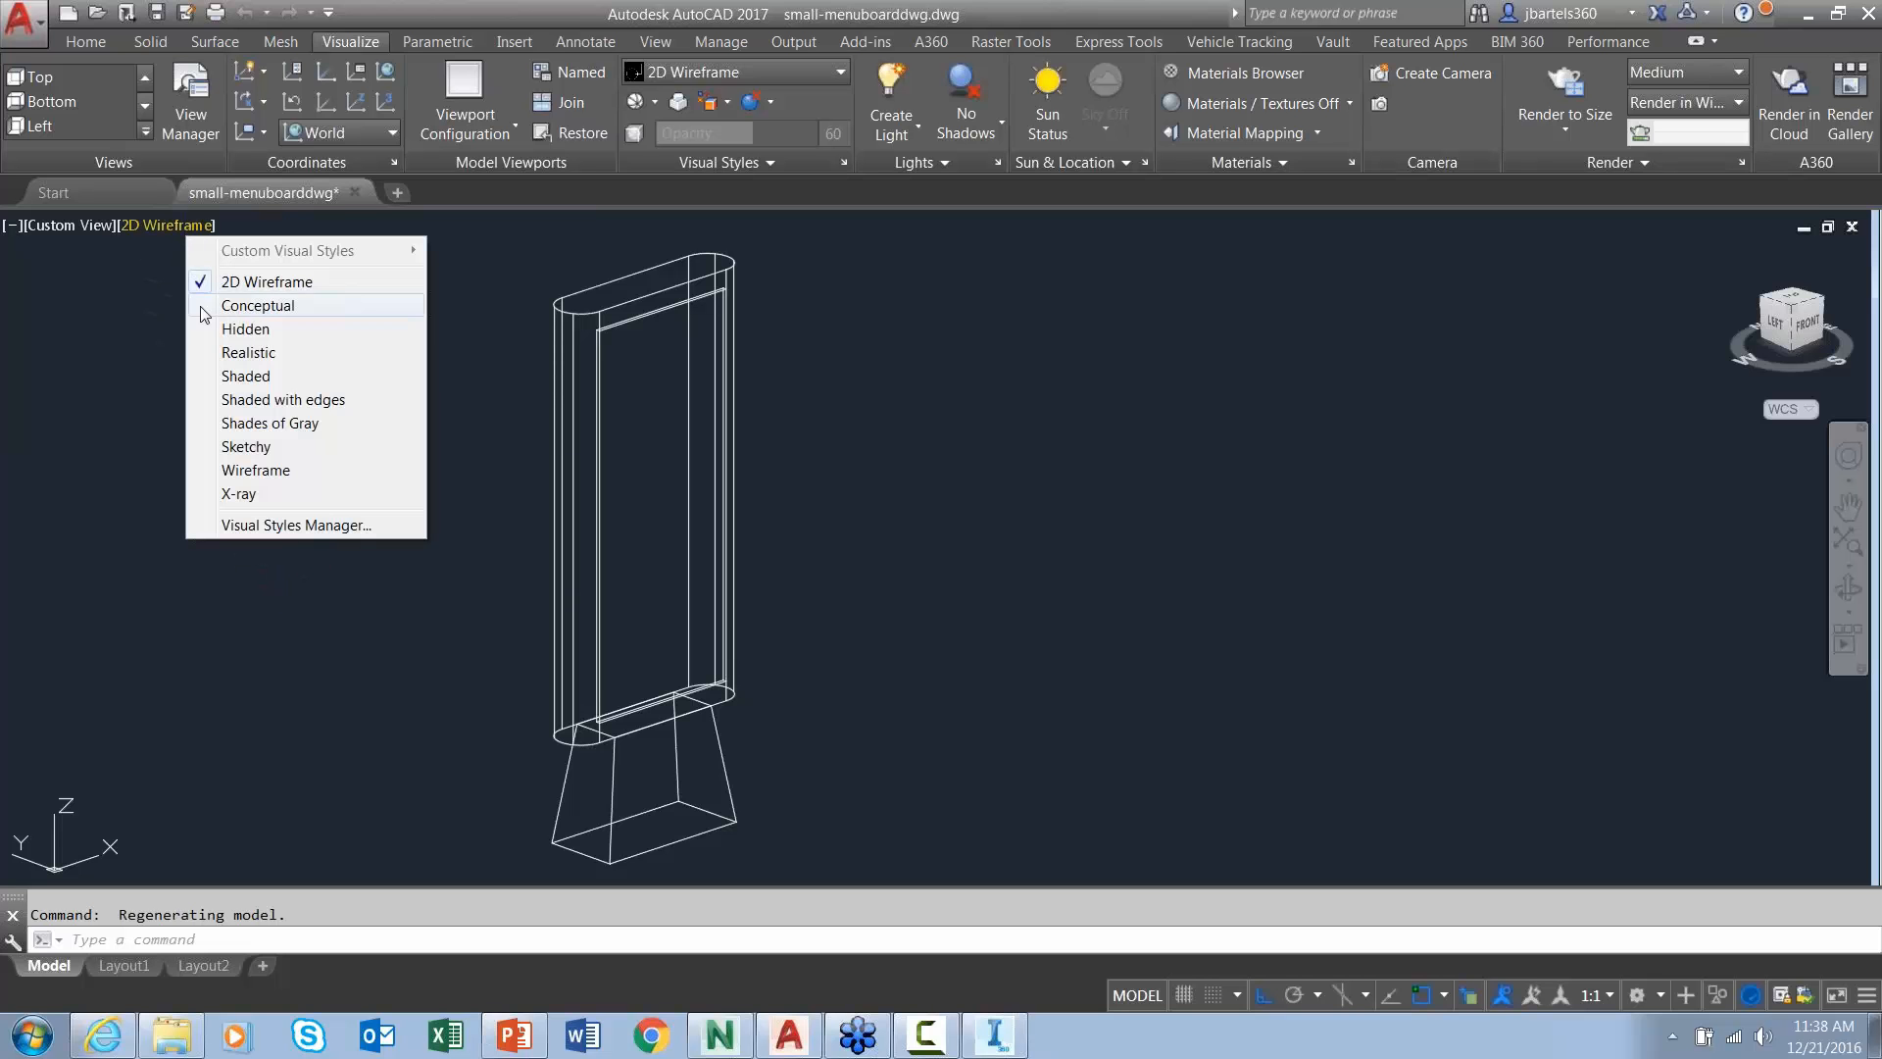
pyautogui.click(238, 353)
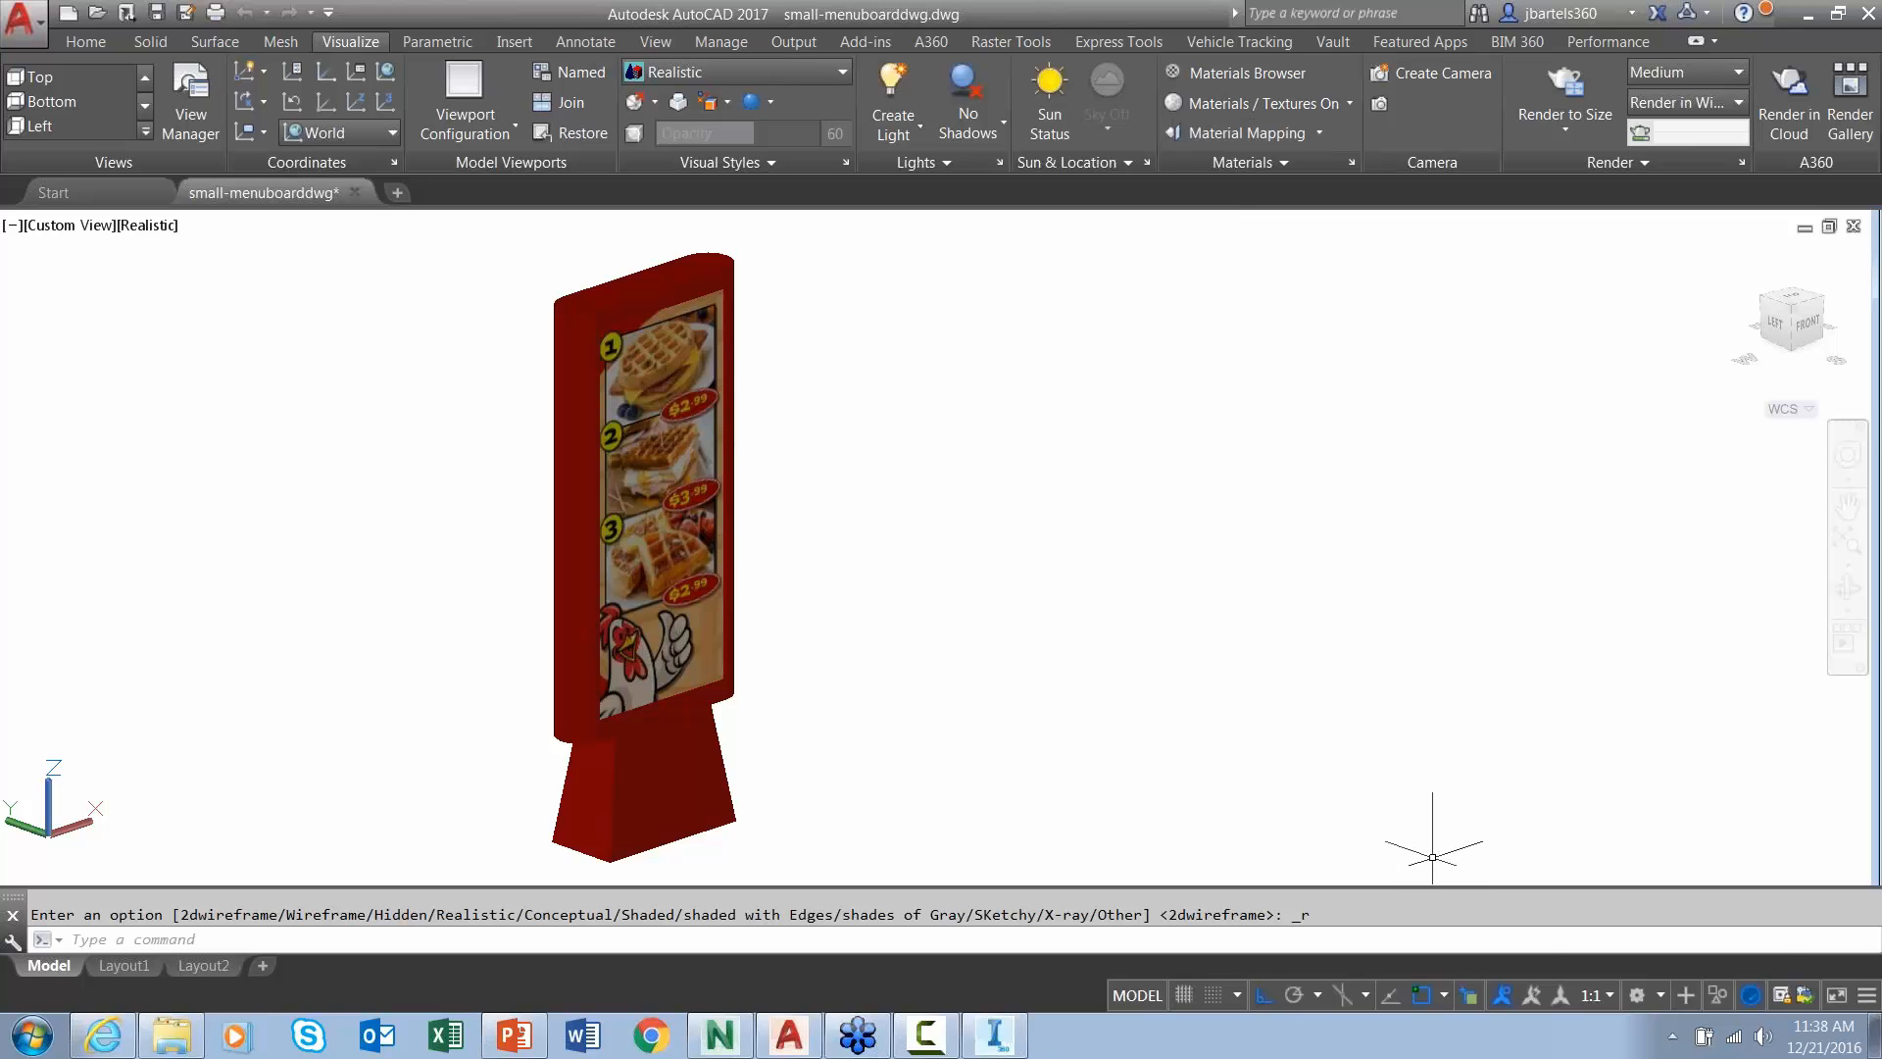
pyautogui.click(1637, 995)
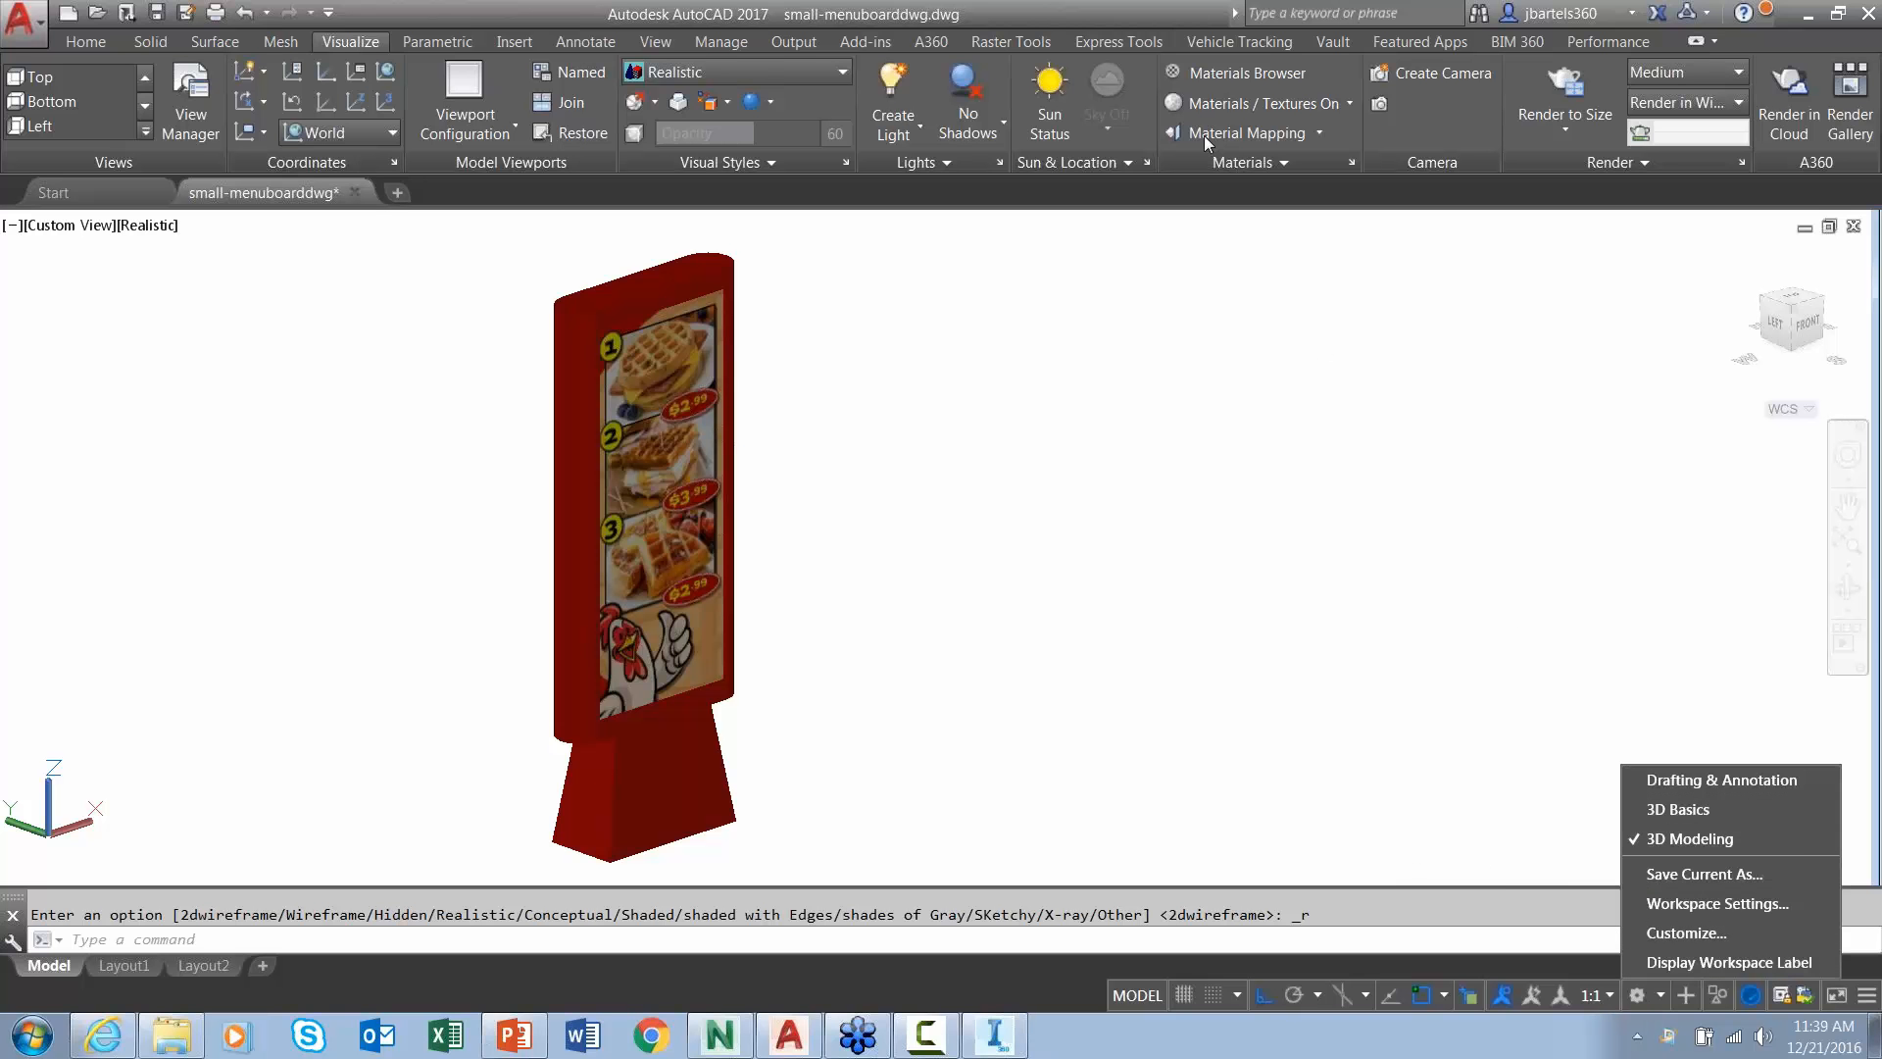
pyautogui.click(1241, 69)
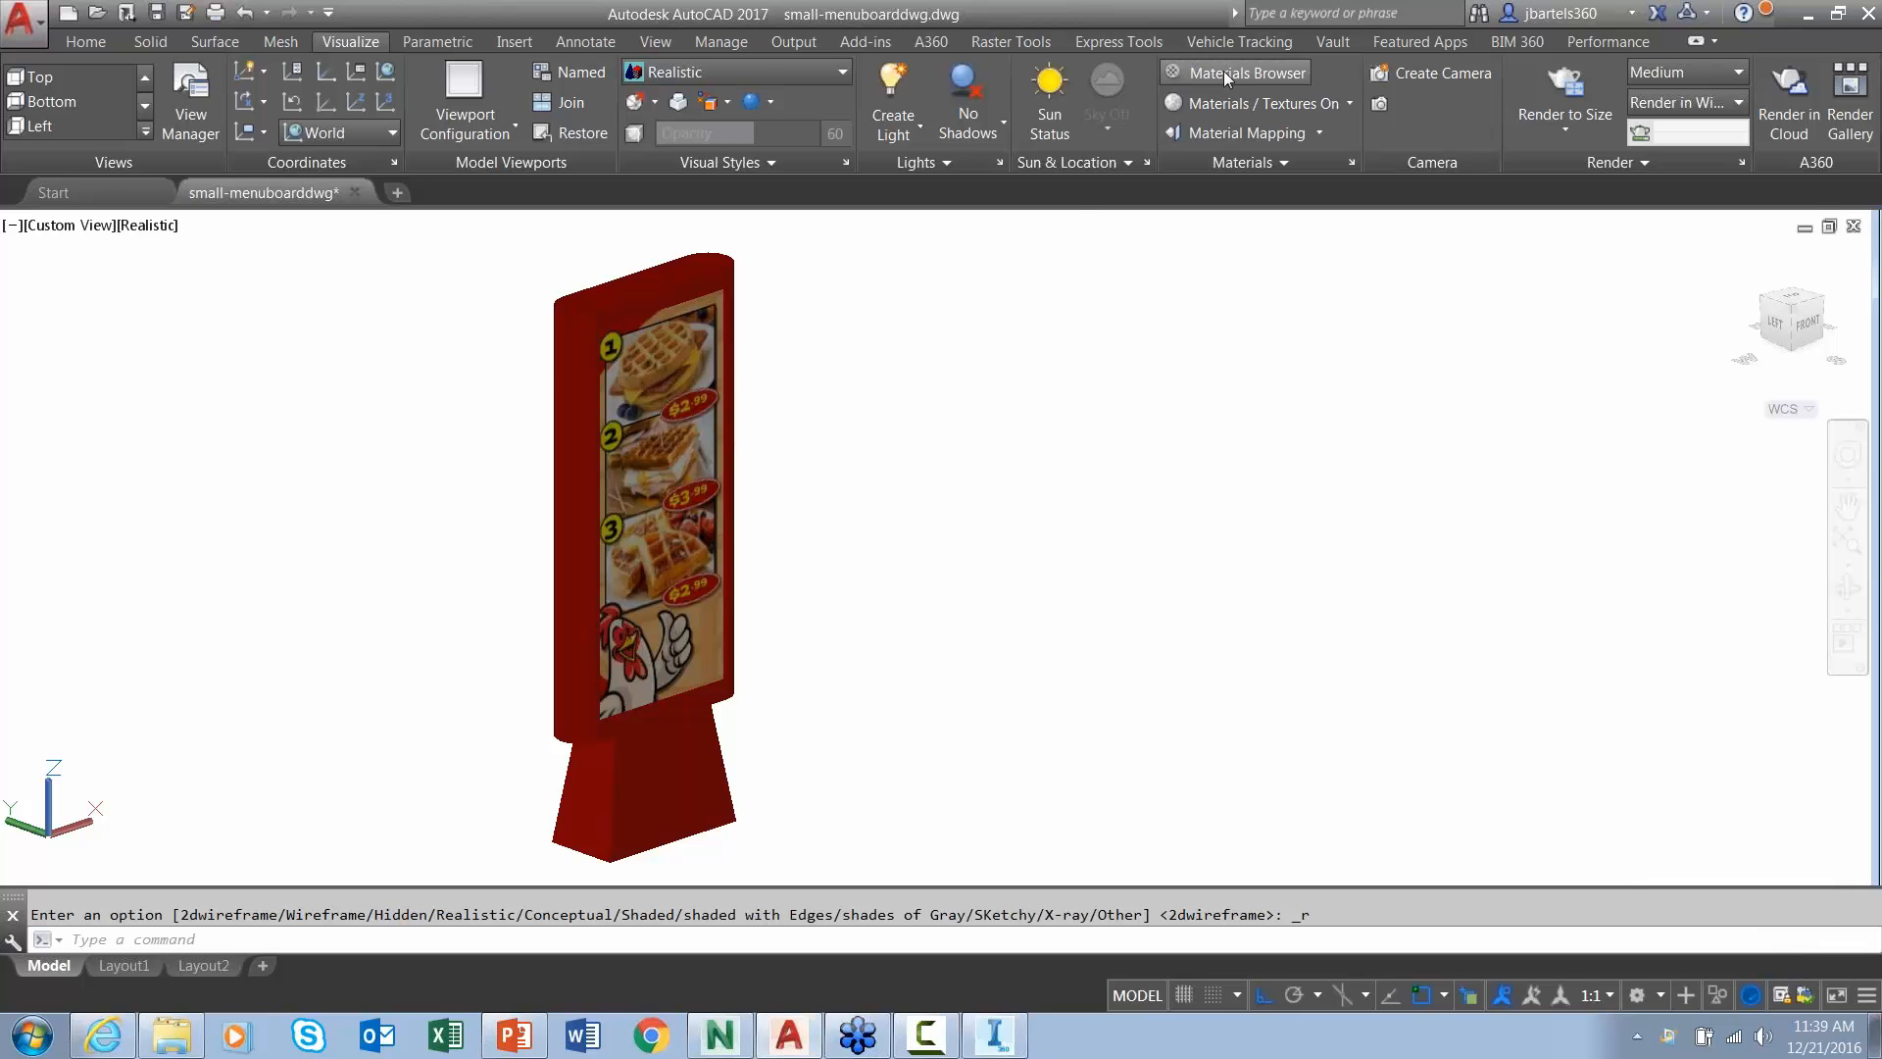
# - Browse the Autodesk Library material categories and drag Smooth - Red onto the menu board
pyautogui.click(1224, 71)
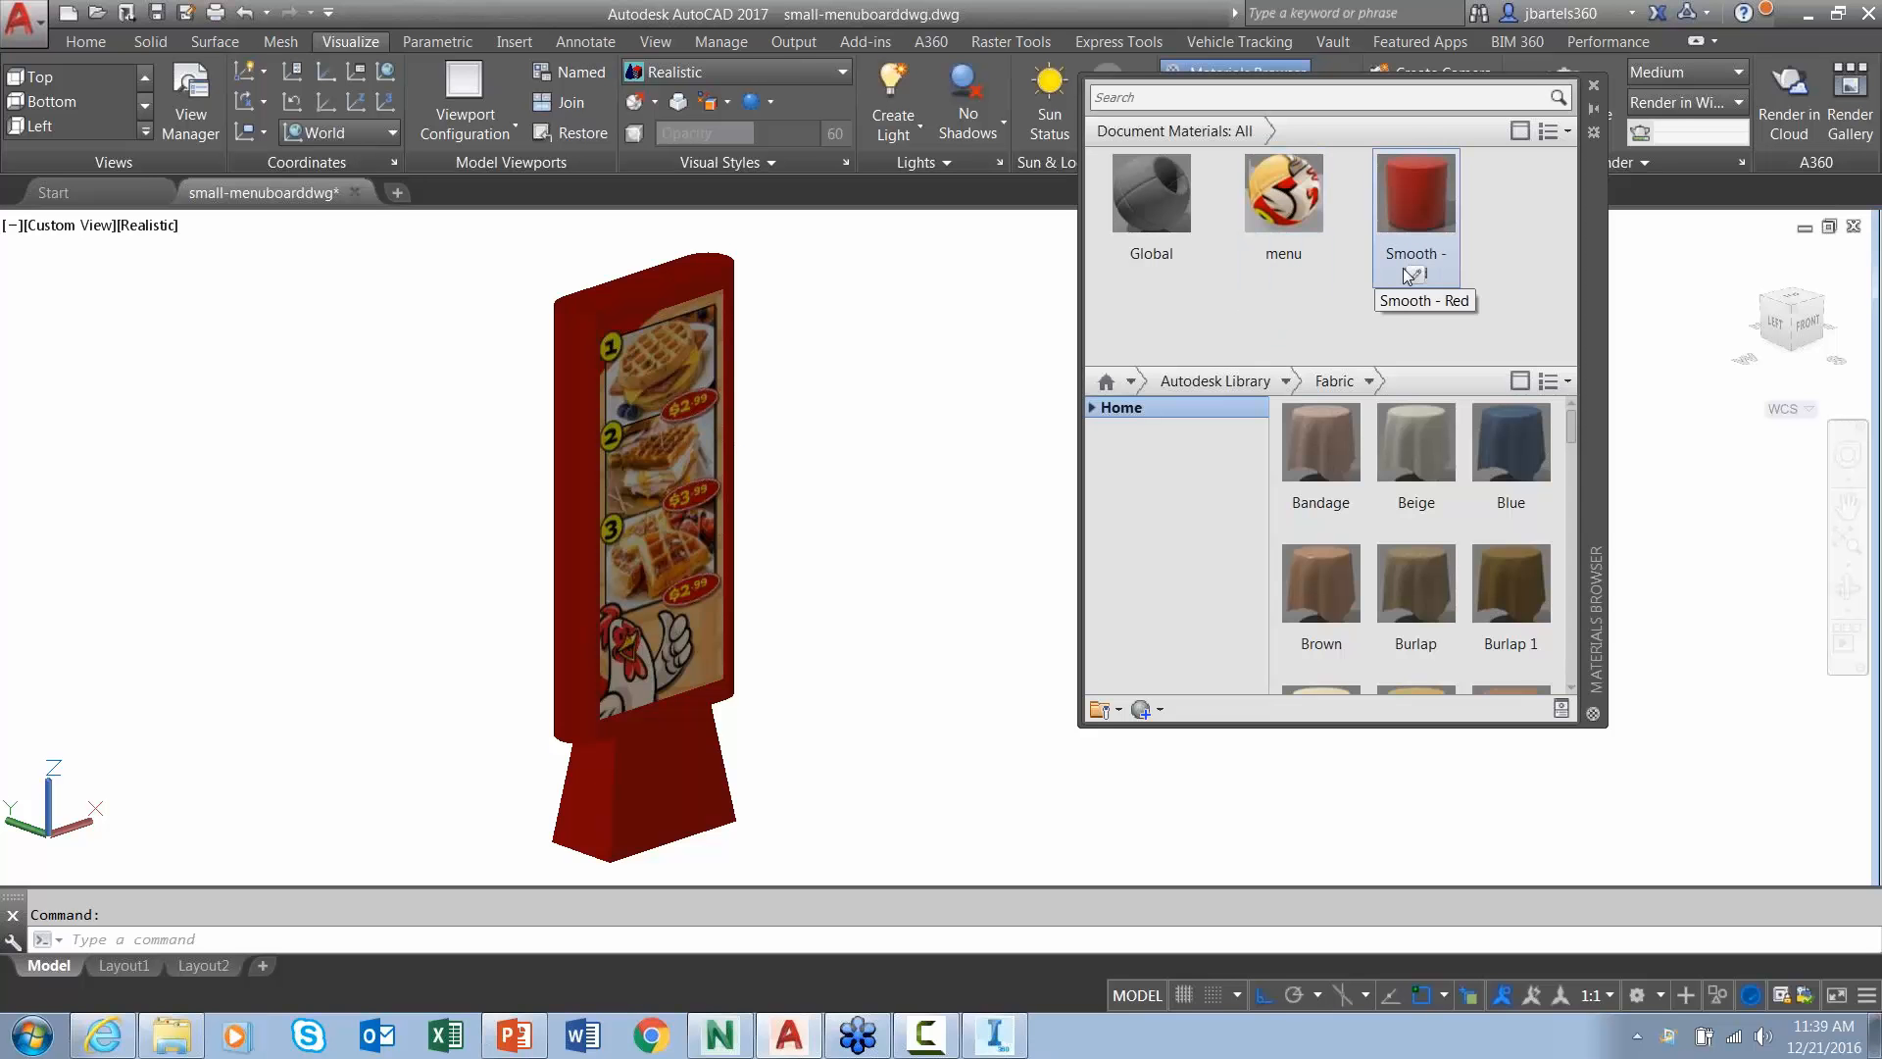
pyautogui.click(1093, 408)
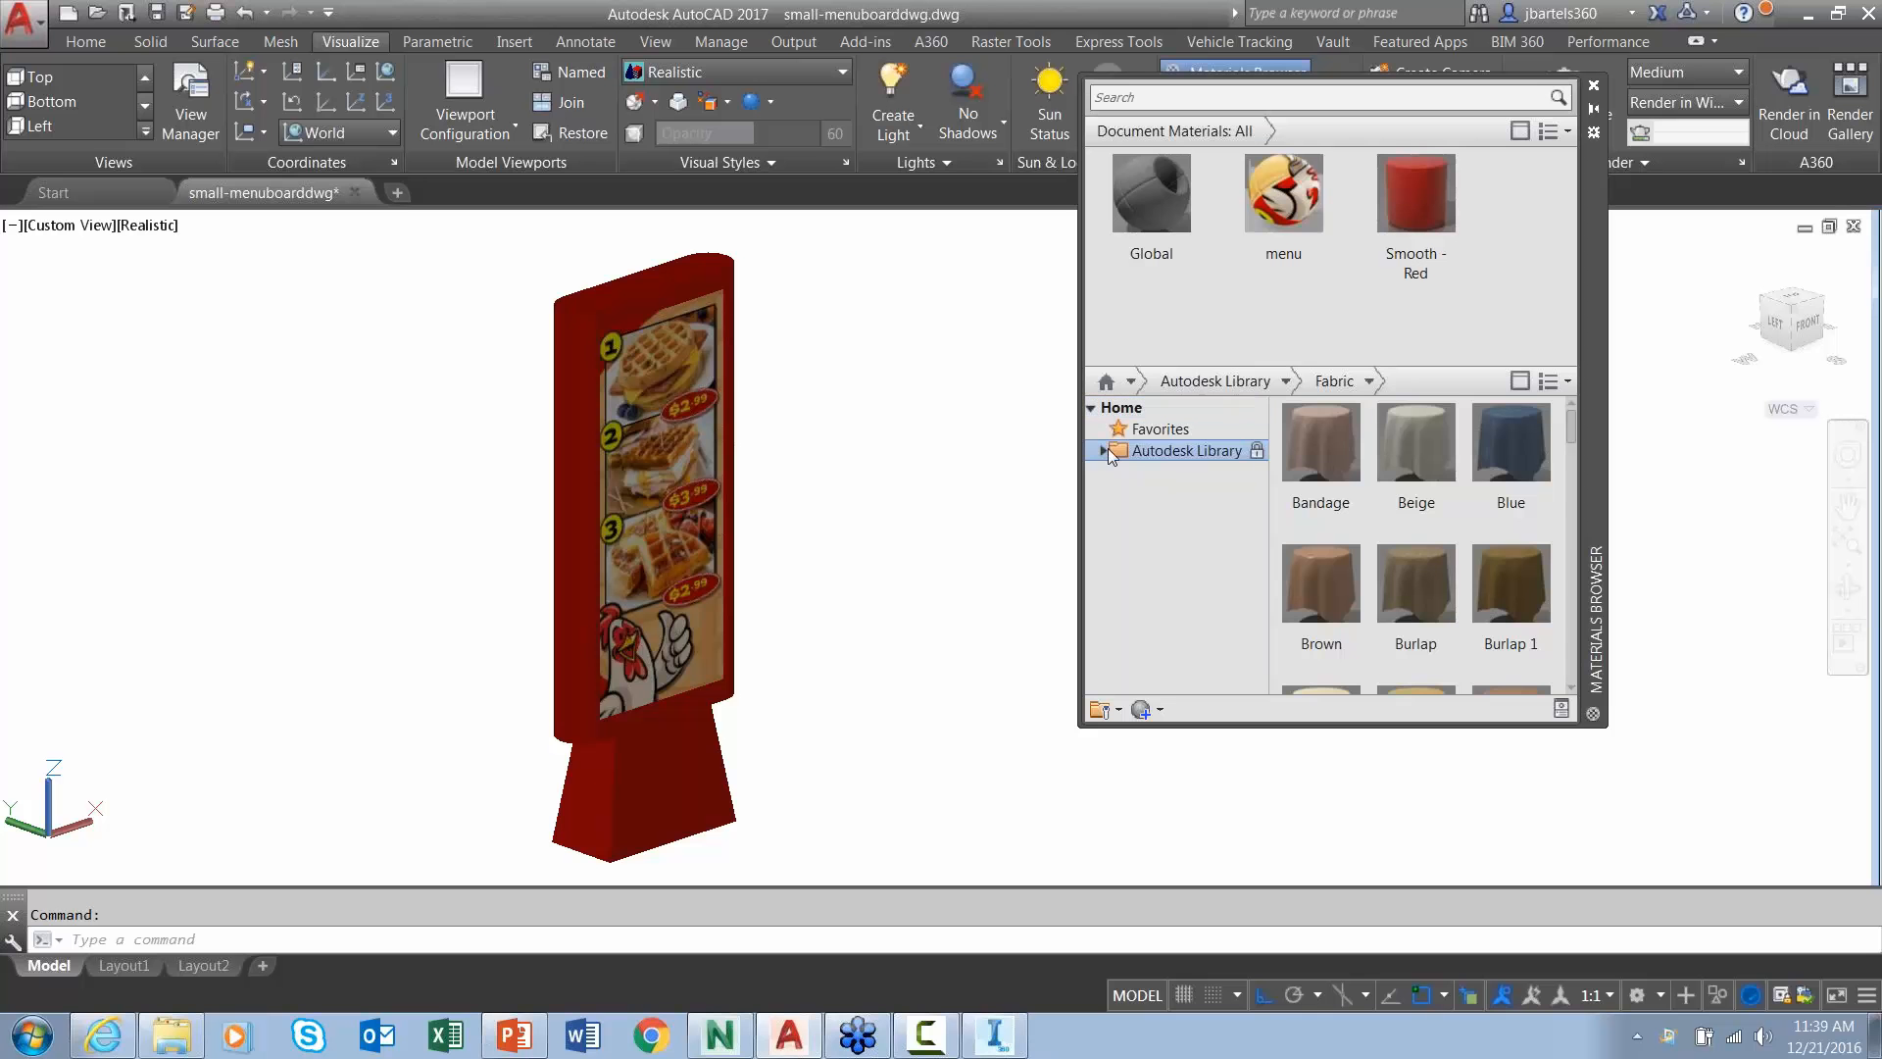
pyautogui.click(1103, 450)
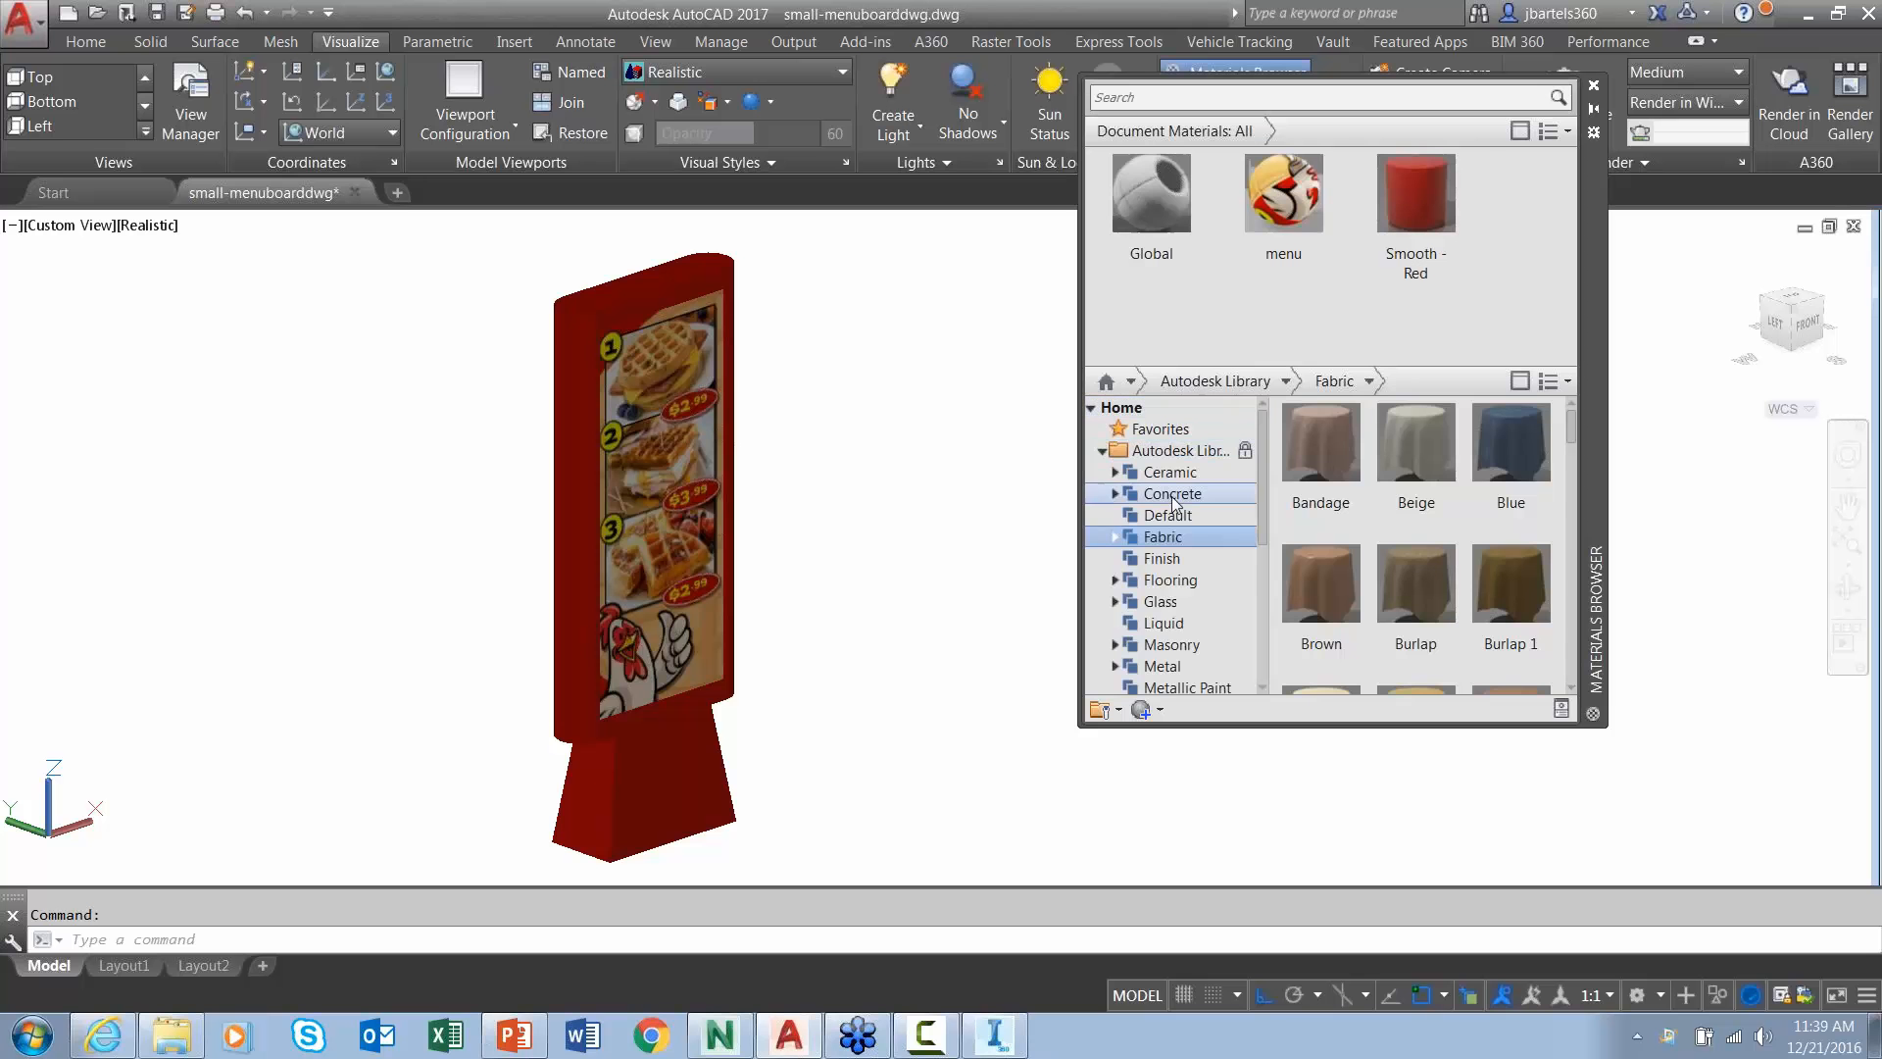
pyautogui.click(1165, 559)
pyautogui.click(1168, 580)
pyautogui.click(1168, 602)
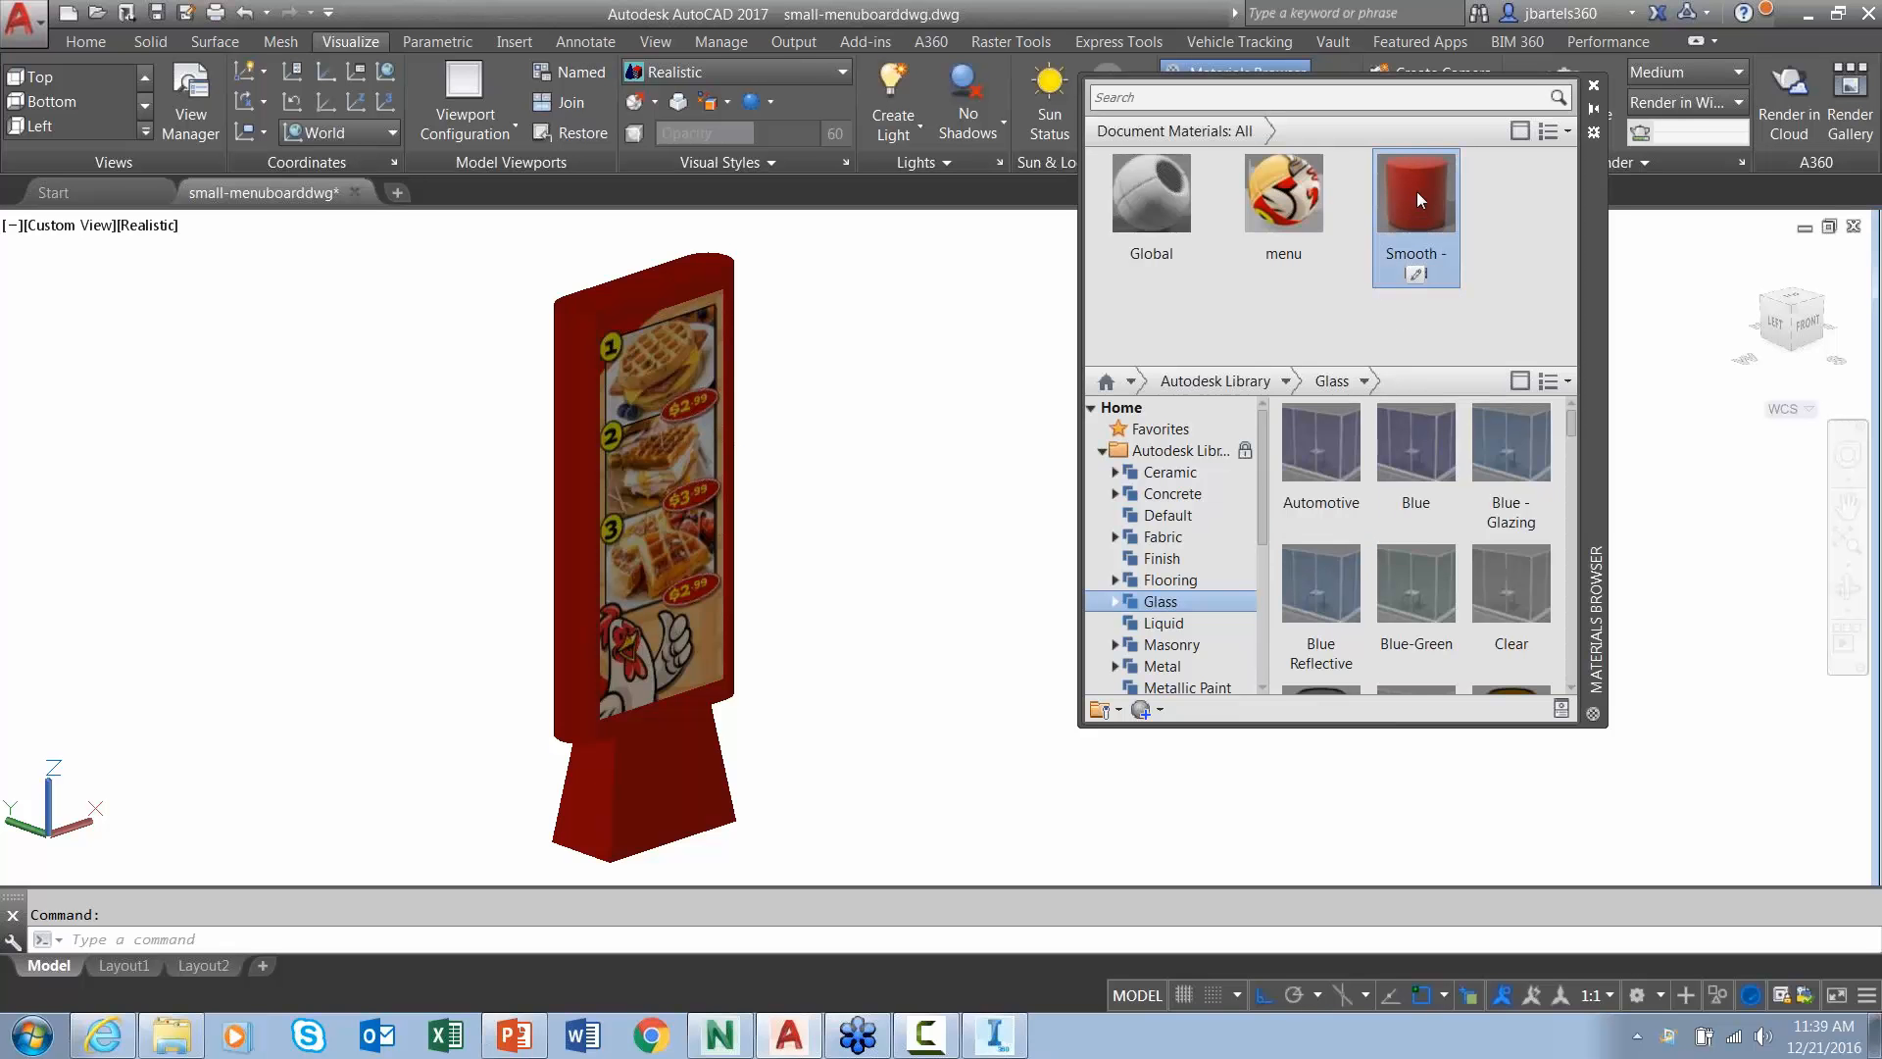
pyautogui.moveTo(1415, 191); pyautogui.dragTo(579, 488)
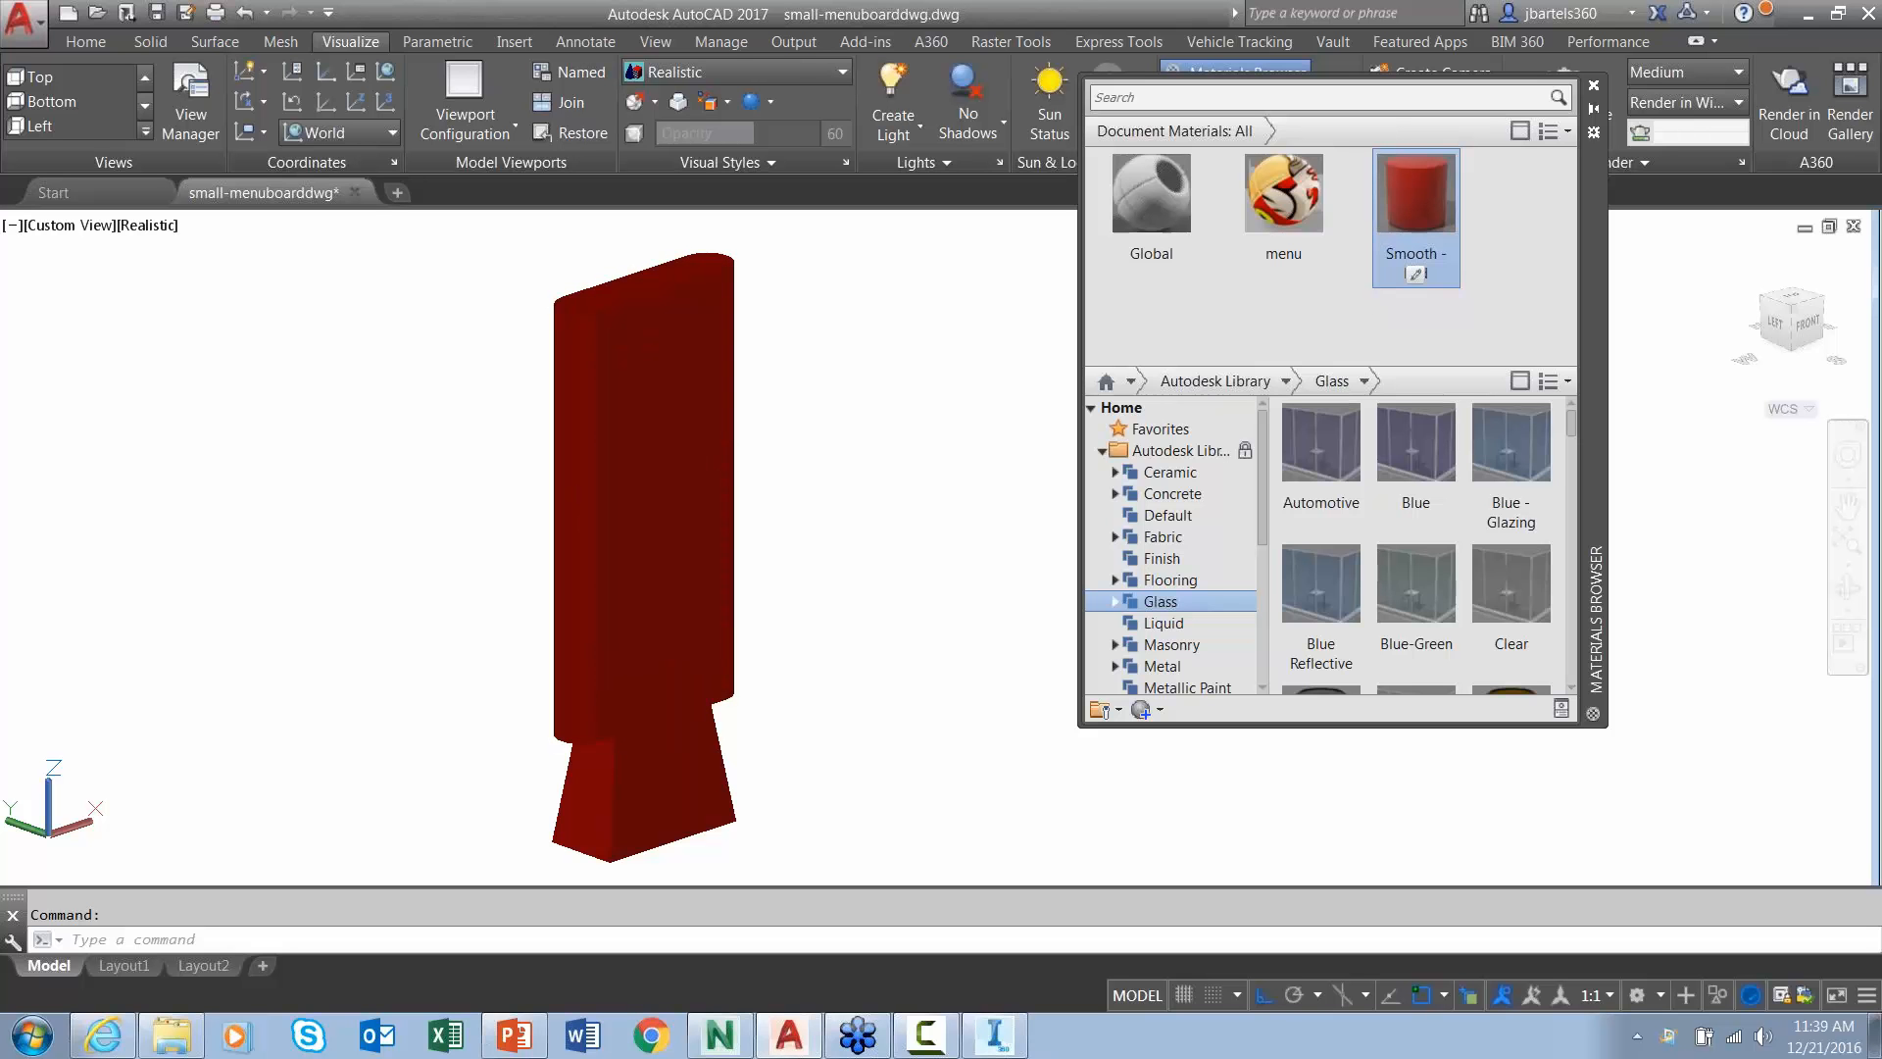
# - Review Smooth - Red in the Materials Editor, then show the exercise files folder in Explorer
pyautogui.click(1416, 276)
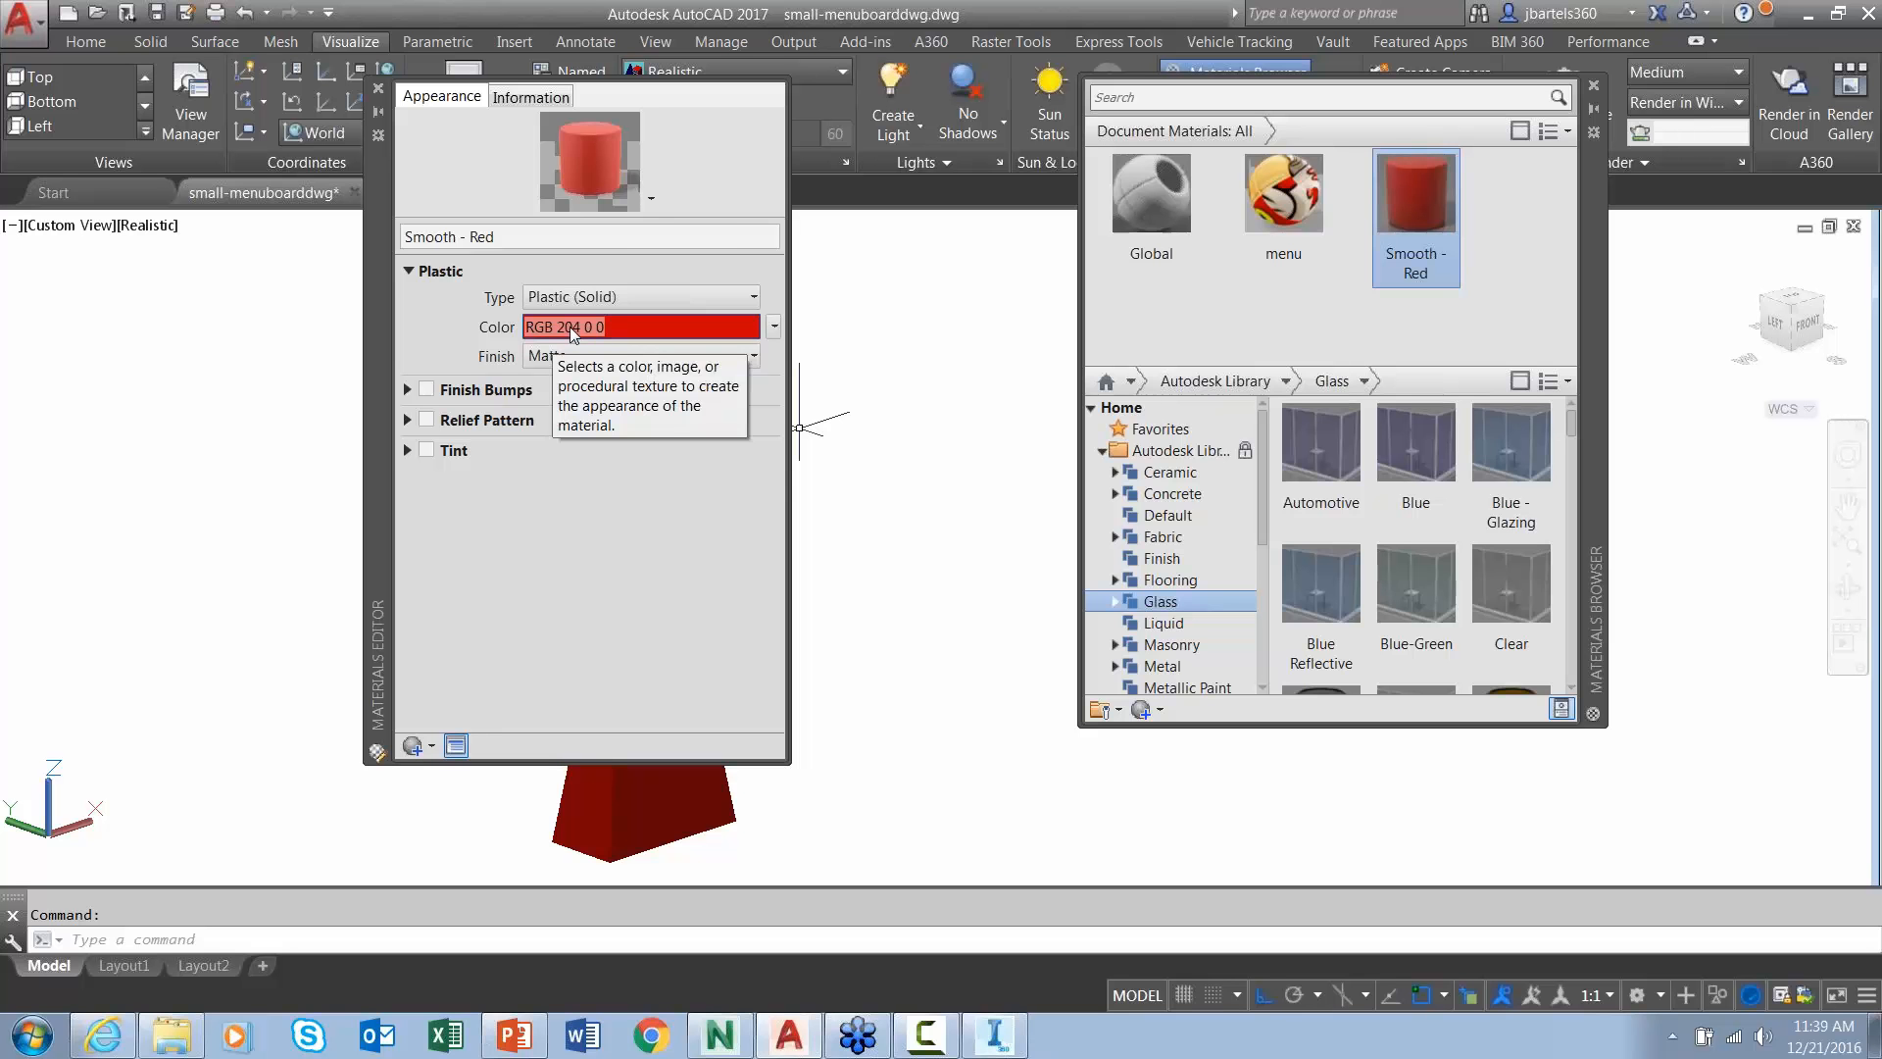
pyautogui.click(380, 90)
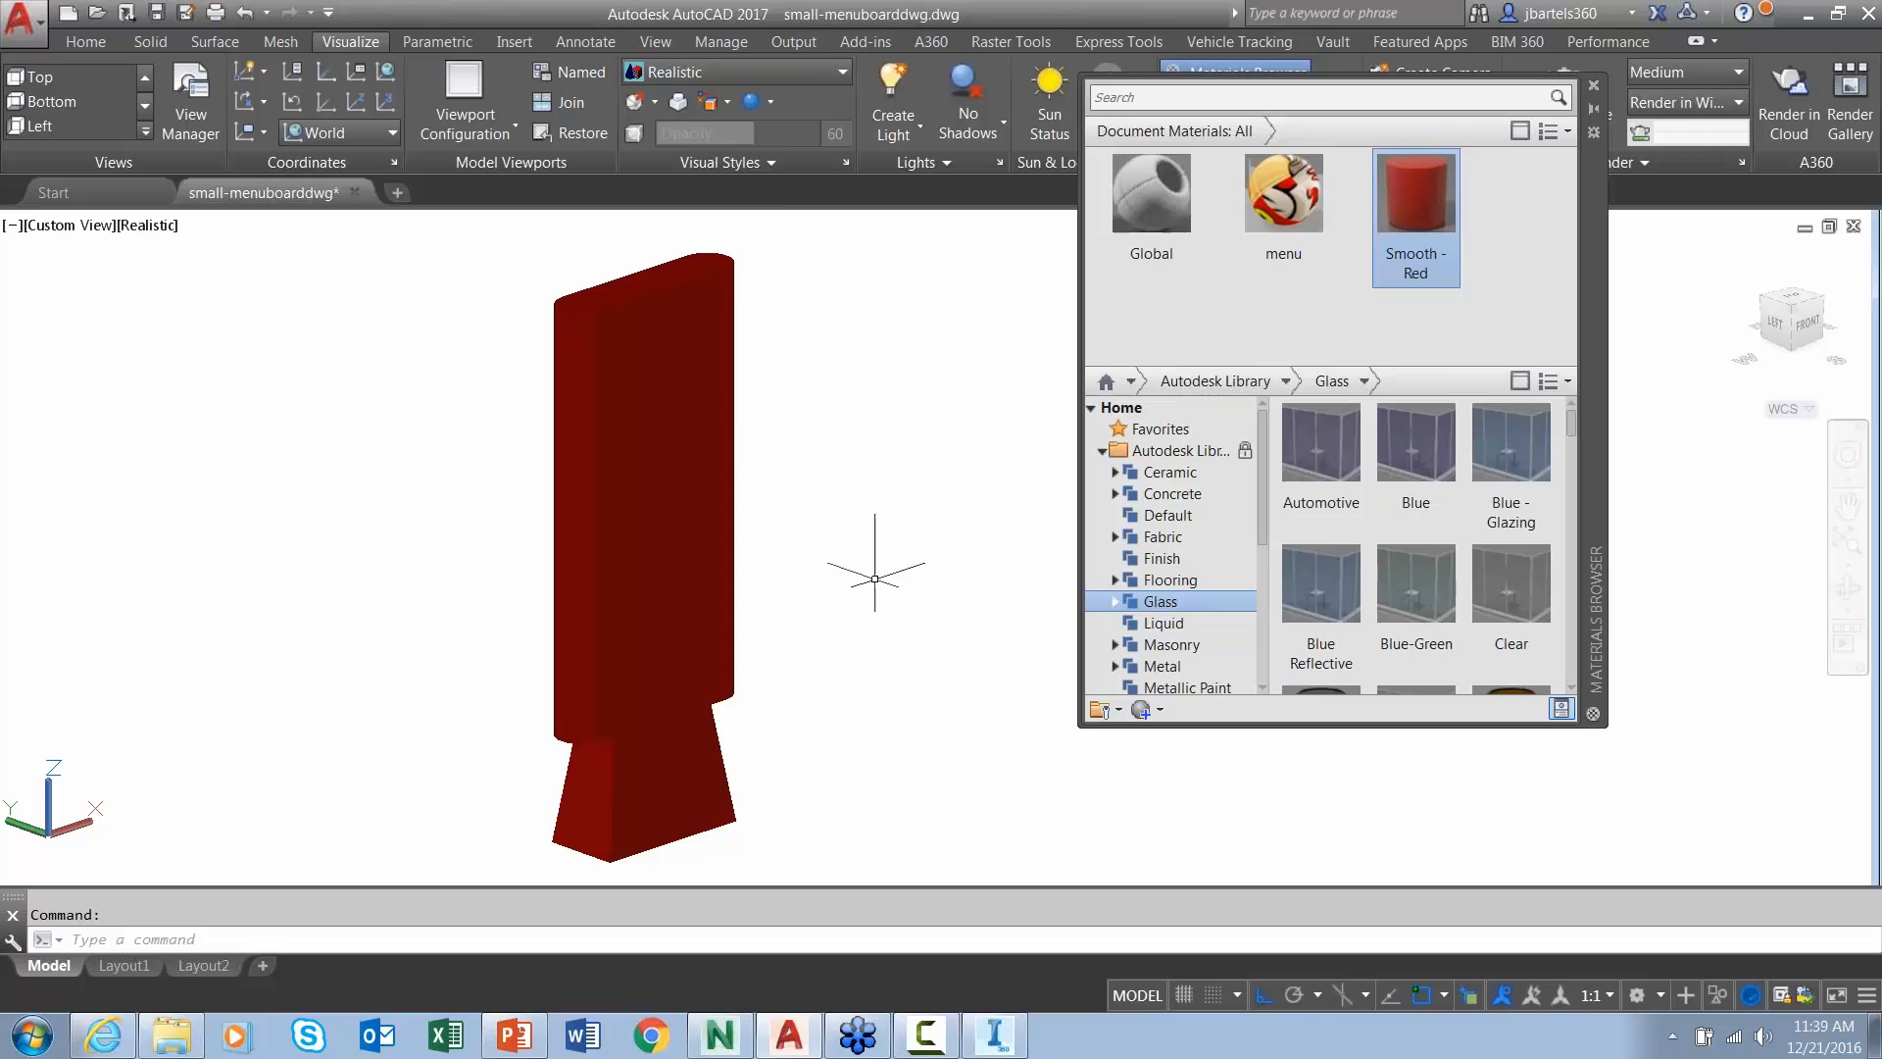
pyautogui.press('super+e')
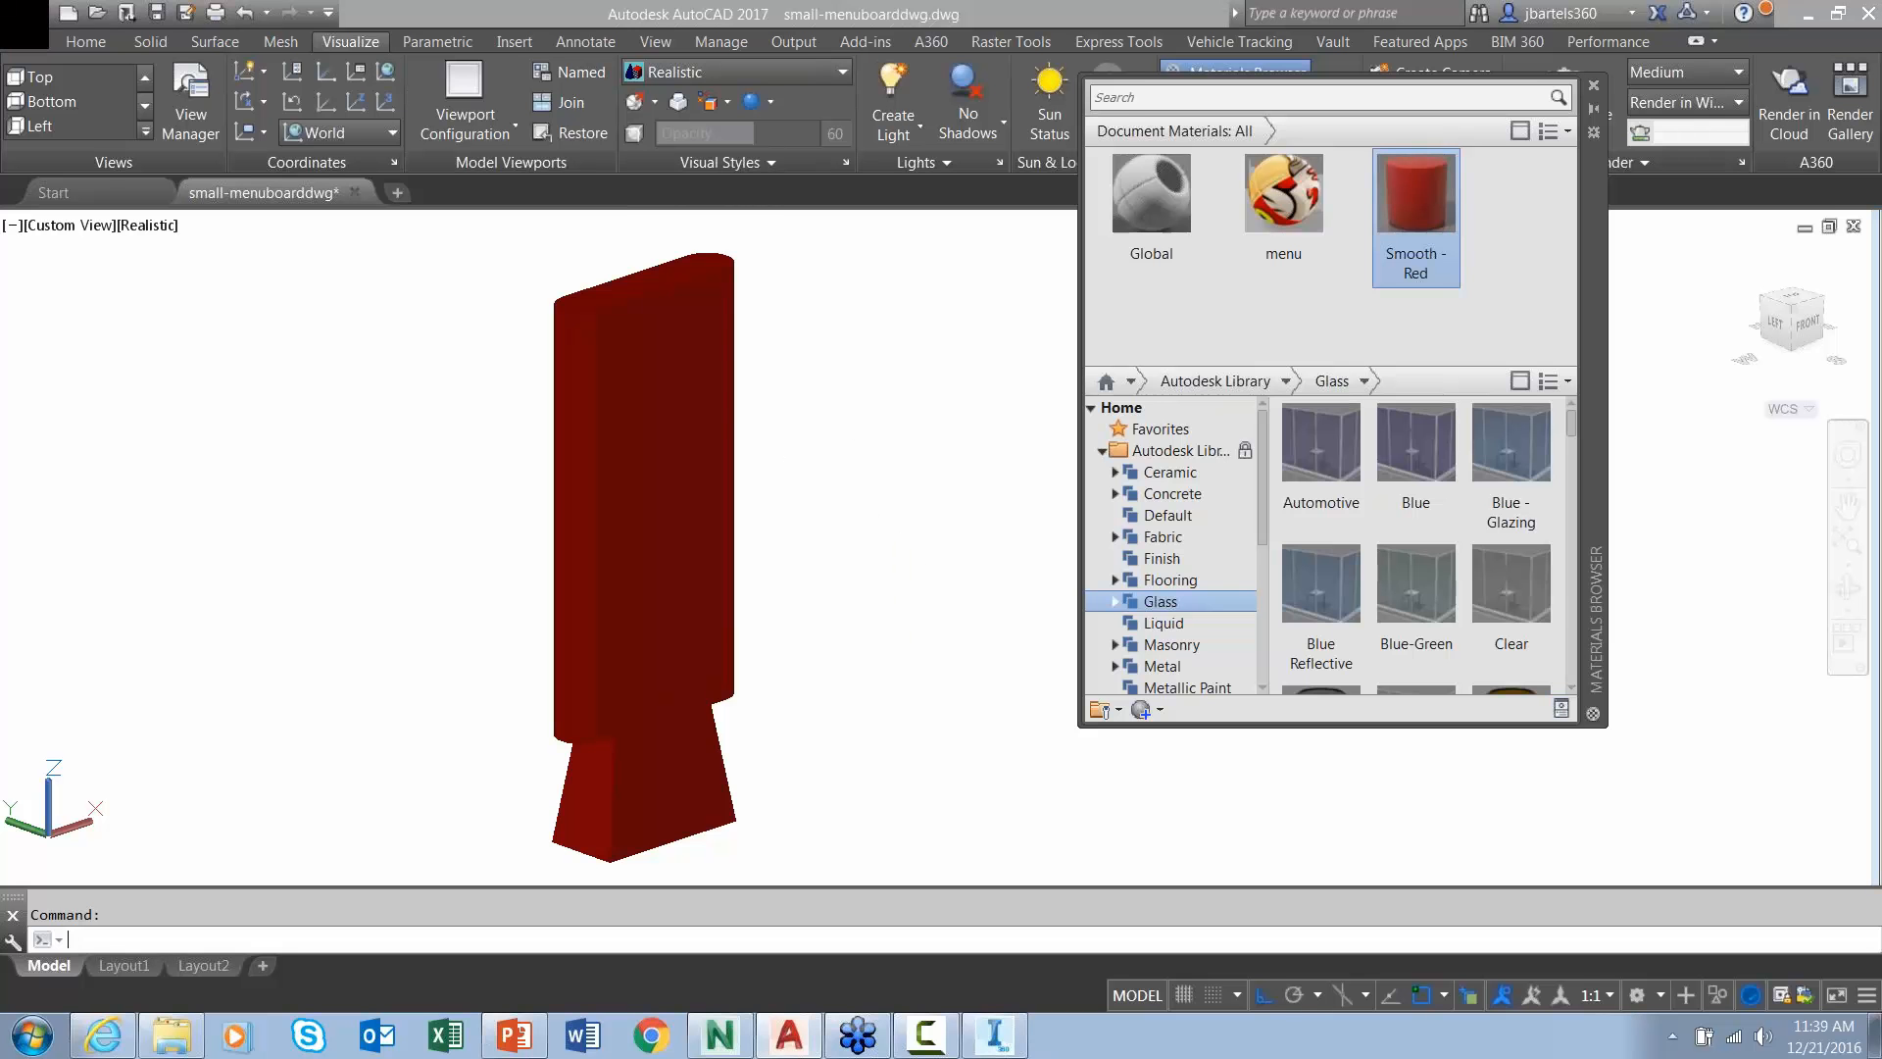
pyautogui.click(262, 498)
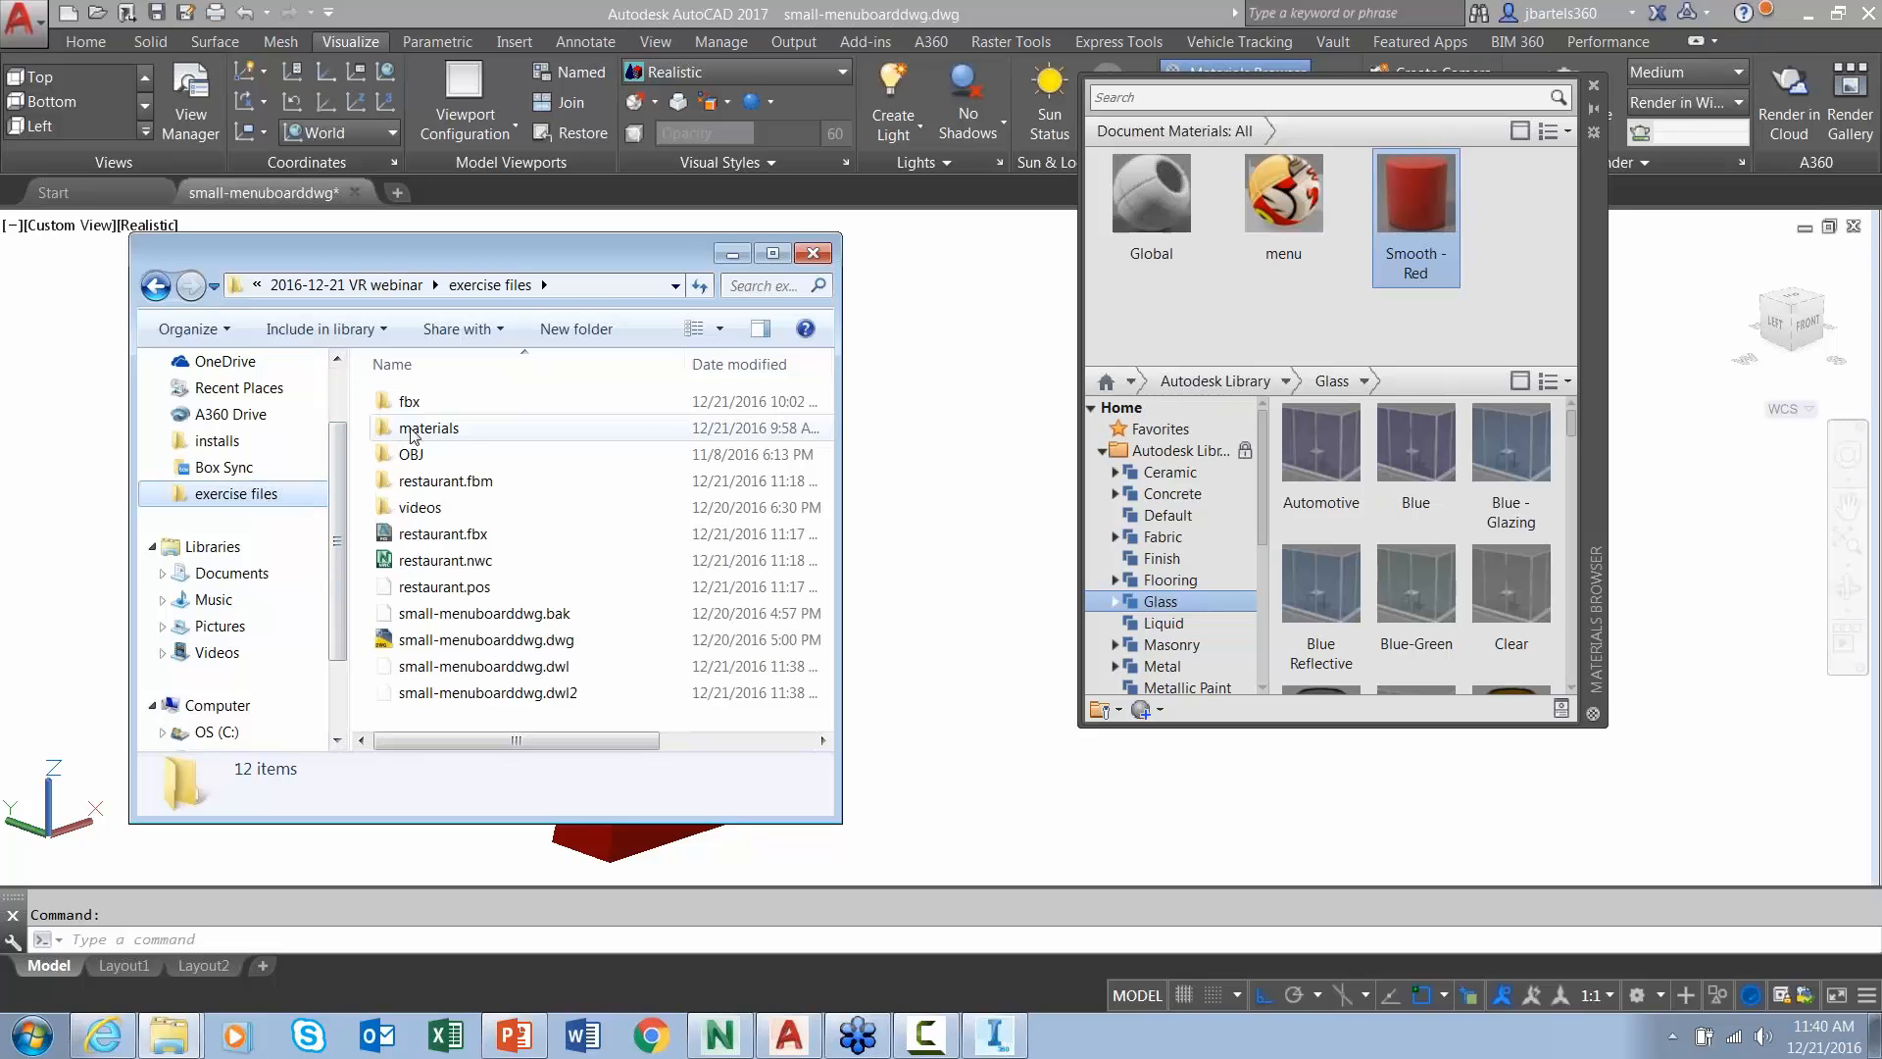
# - In the materials folder, open smooth-red.jpg with Photoshop Elements
pyautogui.doubleClick(414, 431)
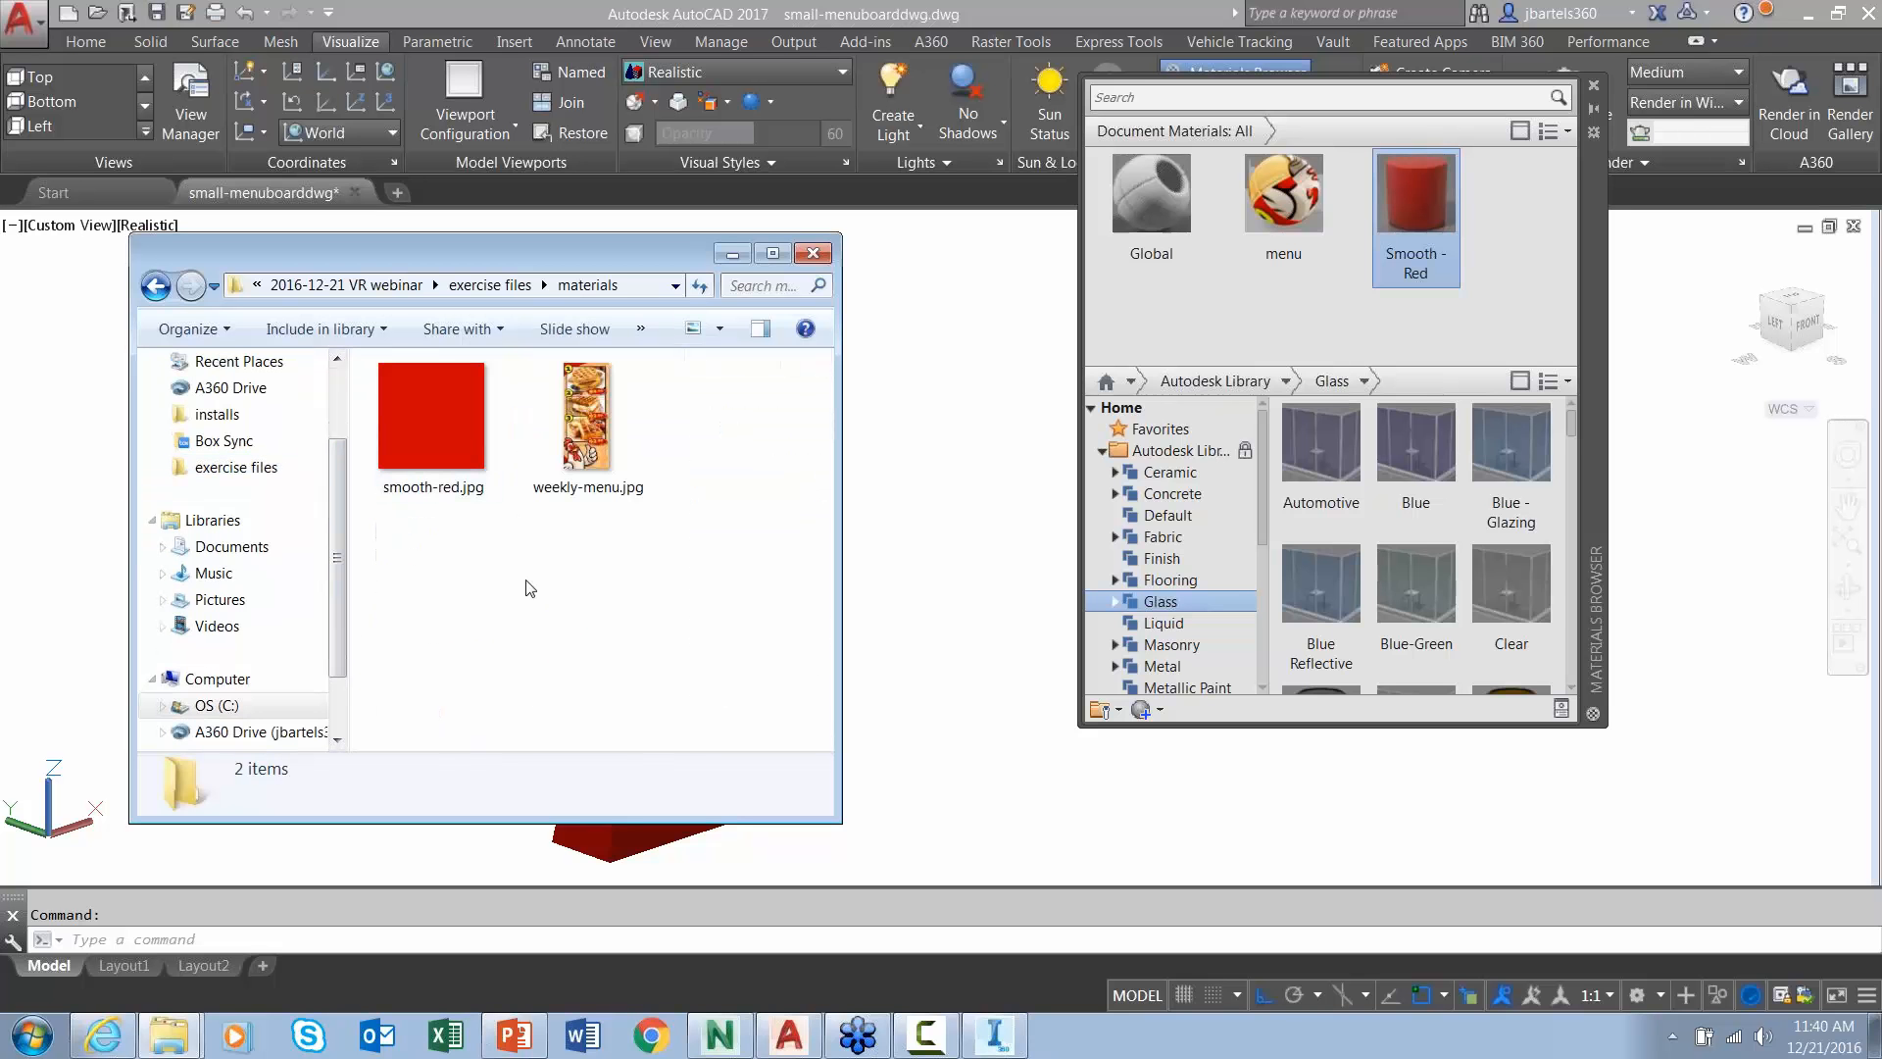
pyautogui.click(429, 407)
pyautogui.rightClick(429, 408)
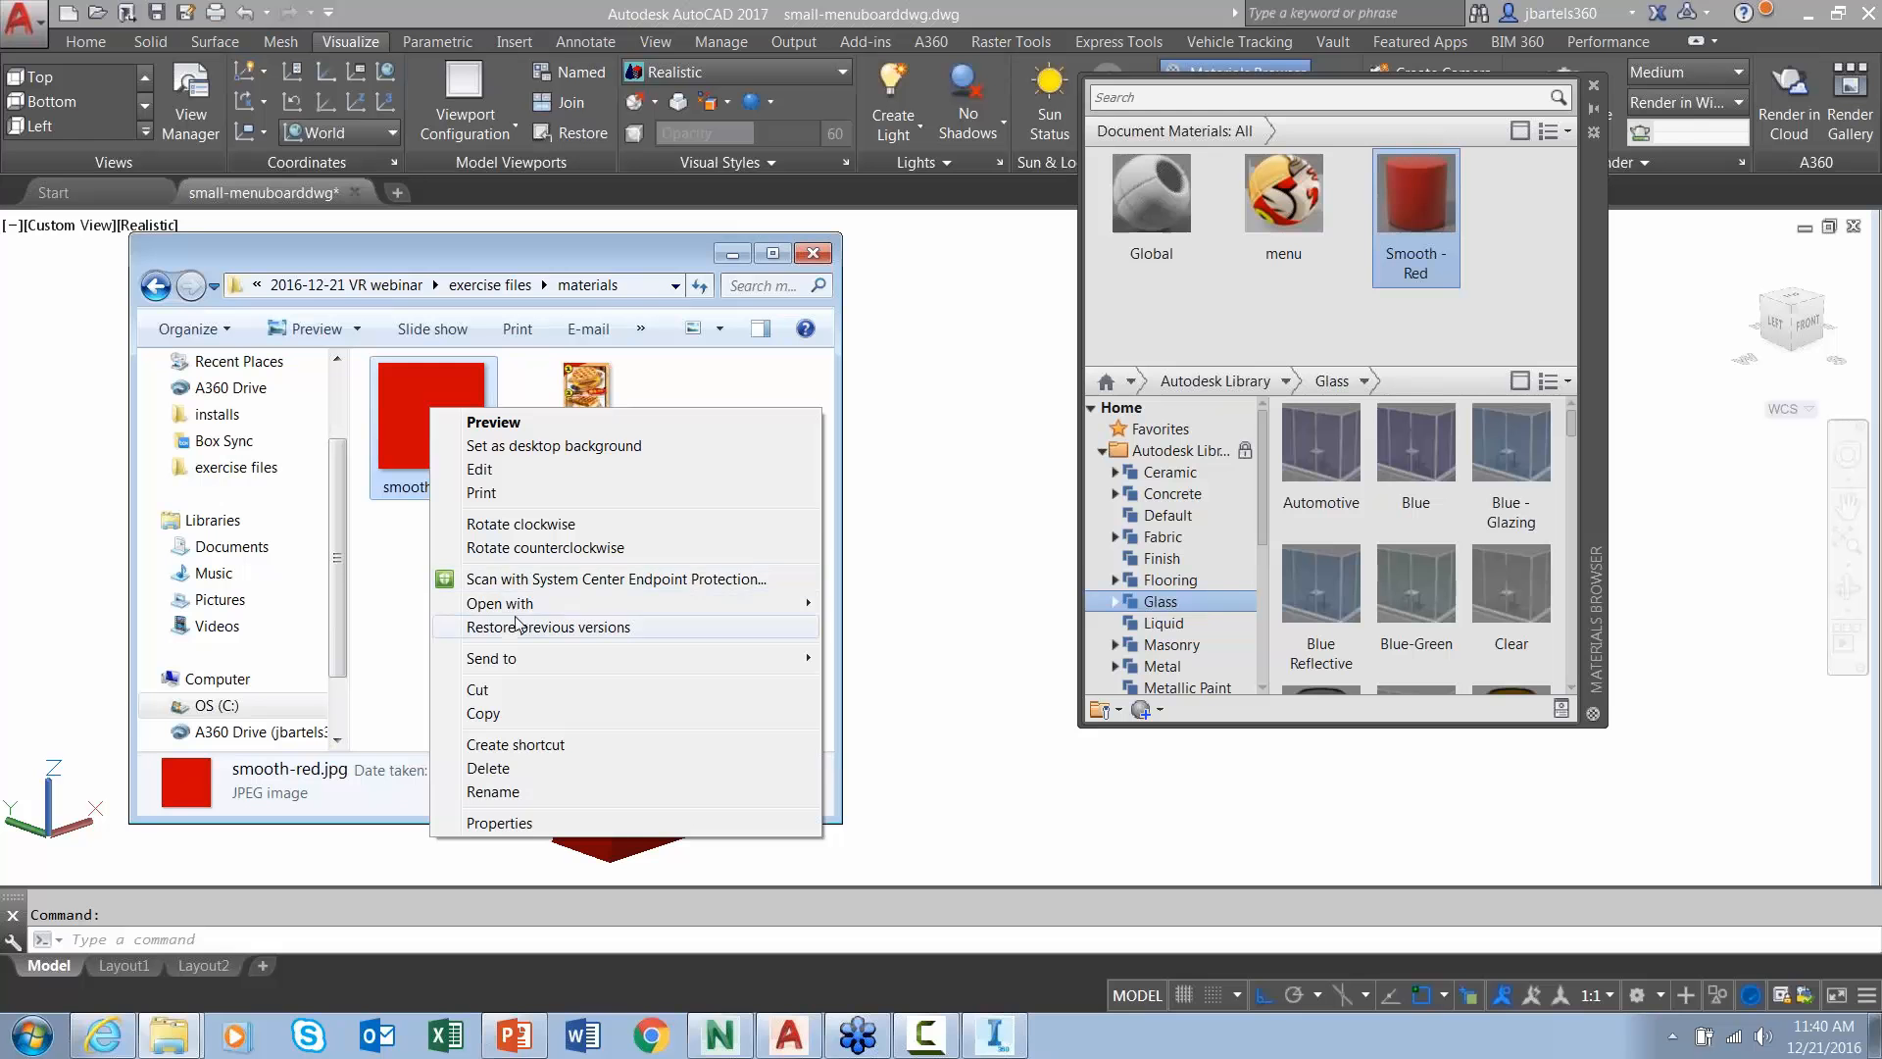
pyautogui.moveTo(715, 606)
pyautogui.click(887, 639)
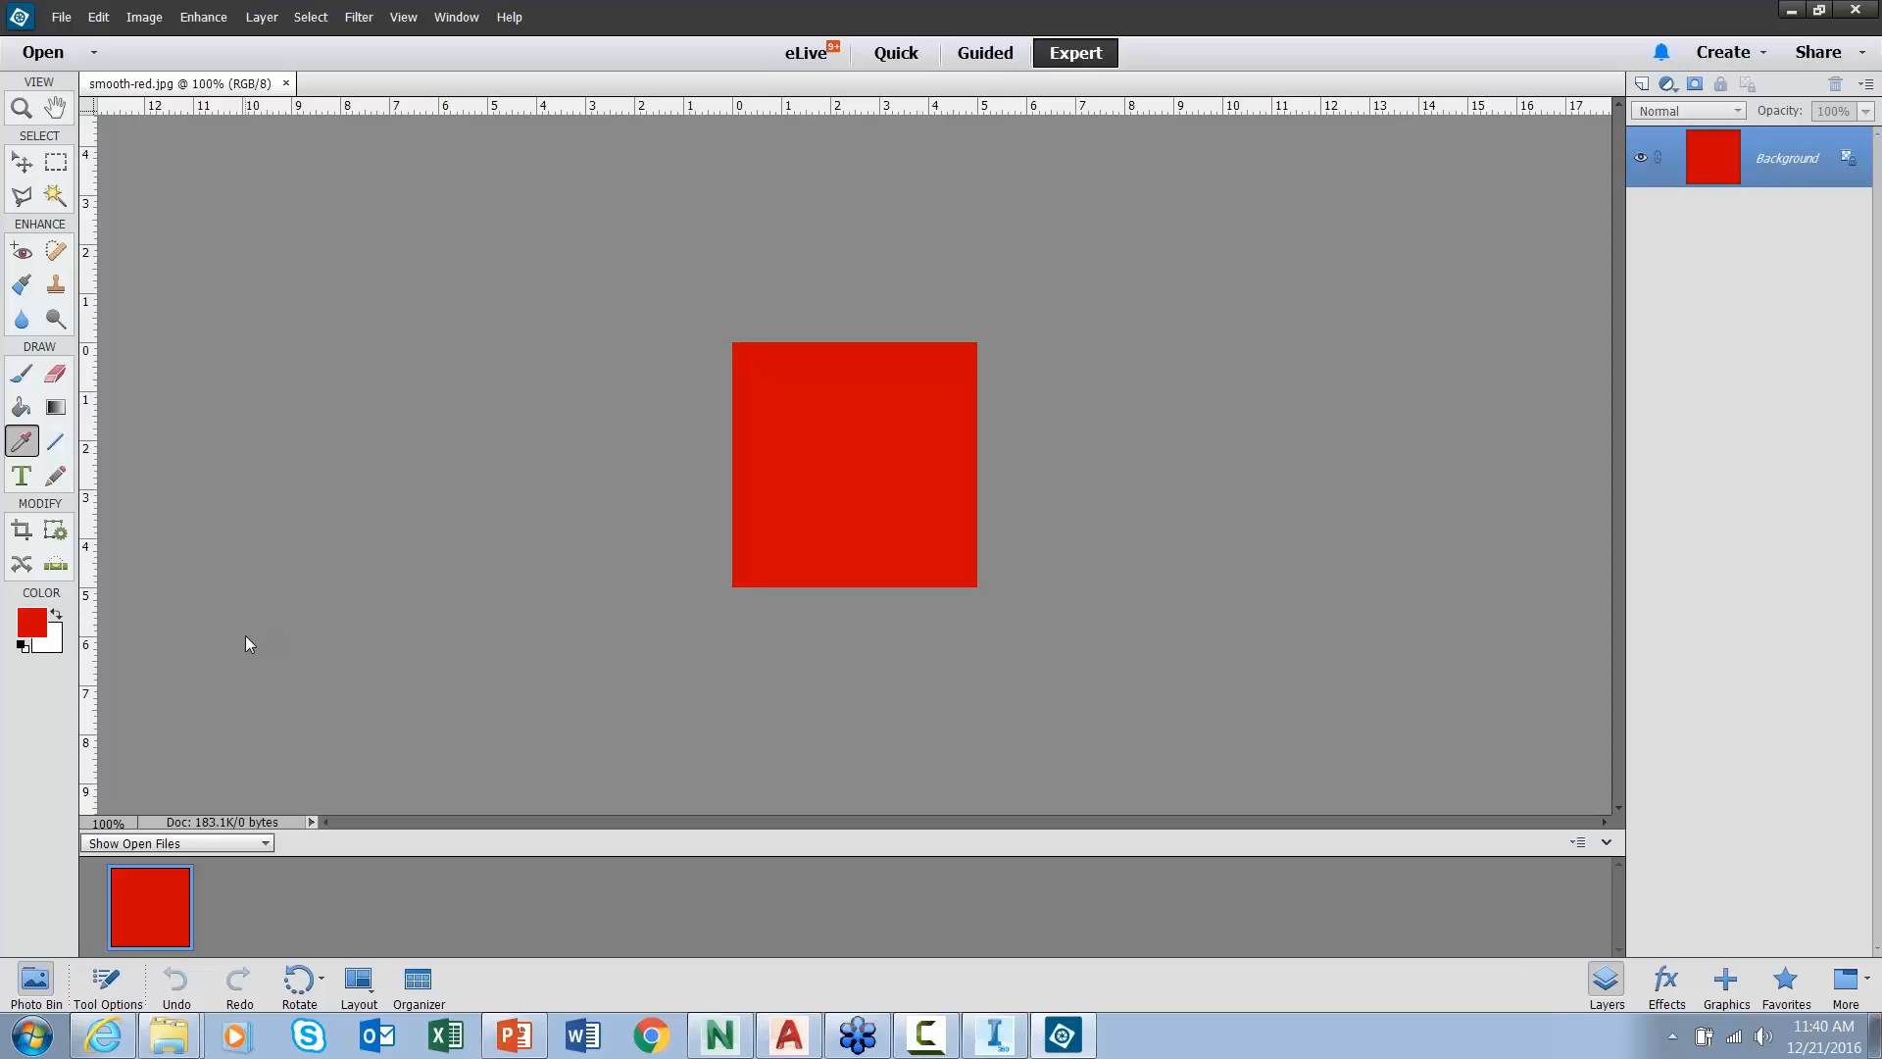
# - Reset the default colours and check the Image Size settings without changing them
pyautogui.click(23, 646)
pyautogui.click(144, 18)
pyautogui.moveTo(152, 133)
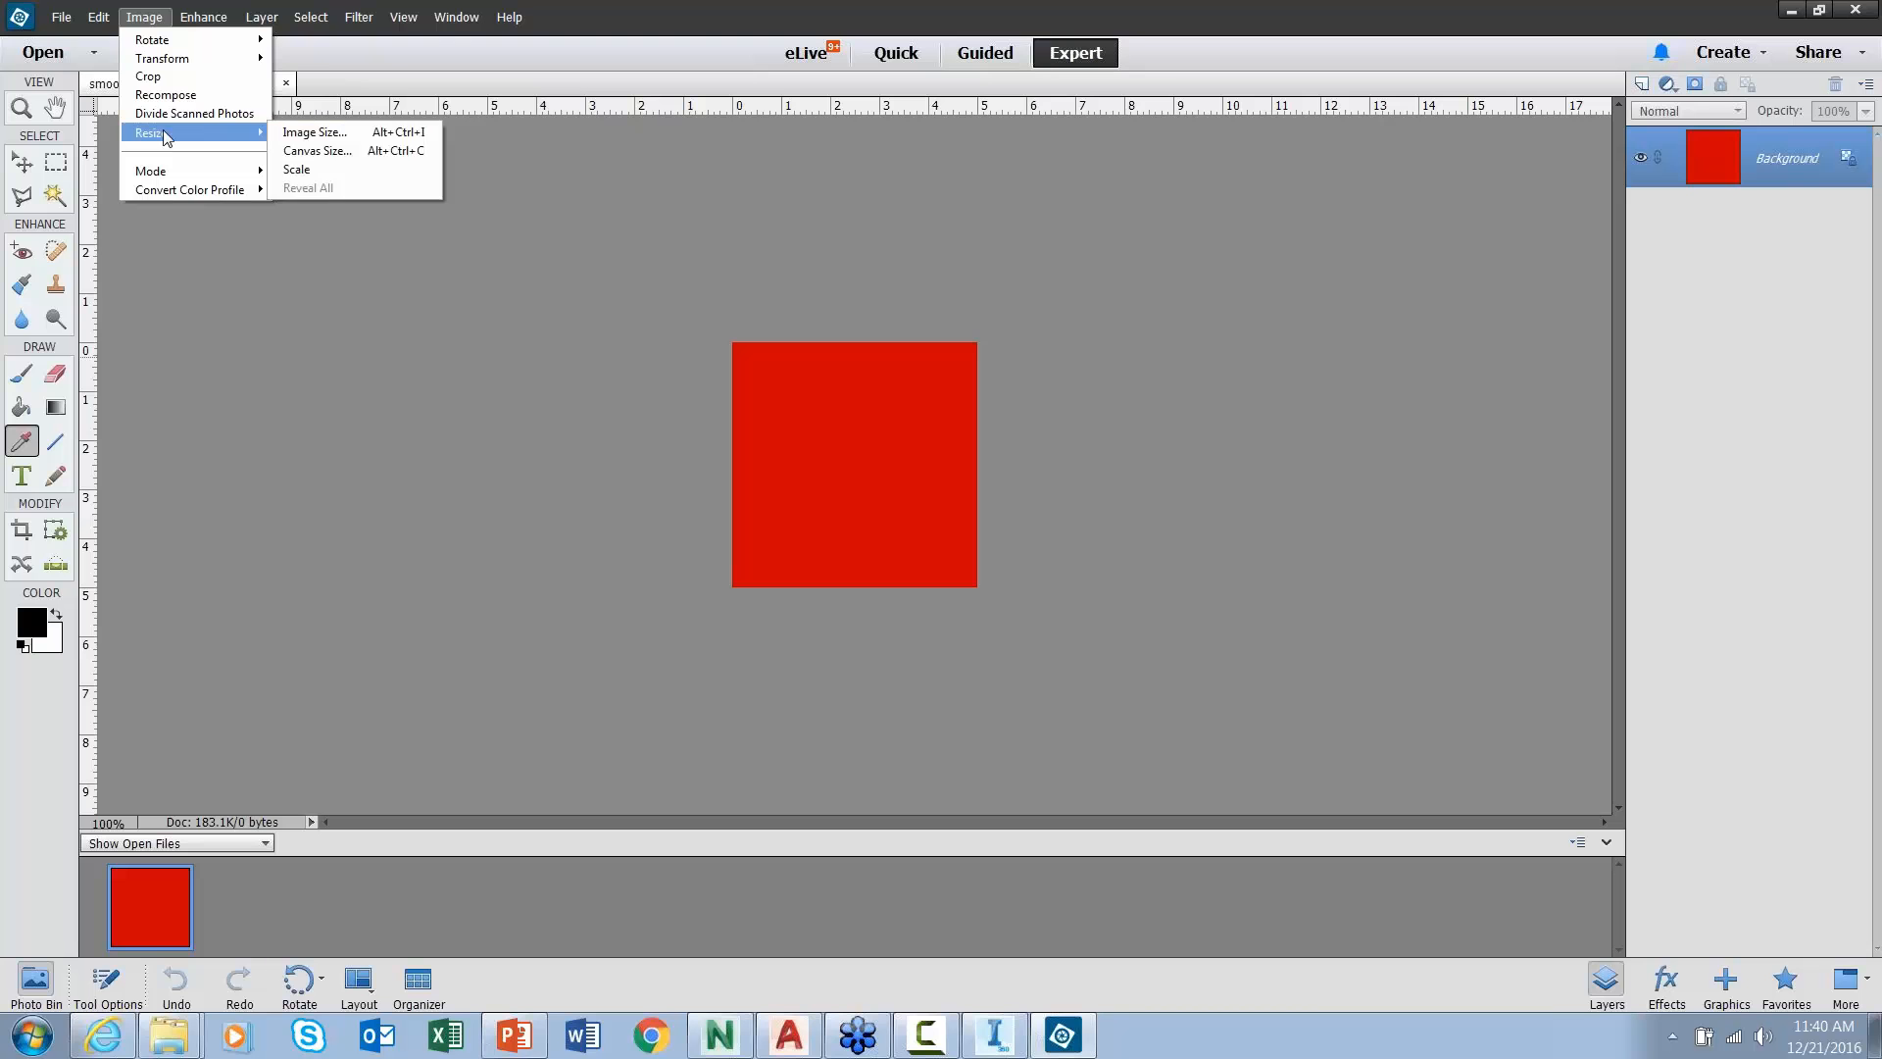
pyautogui.click(299, 131)
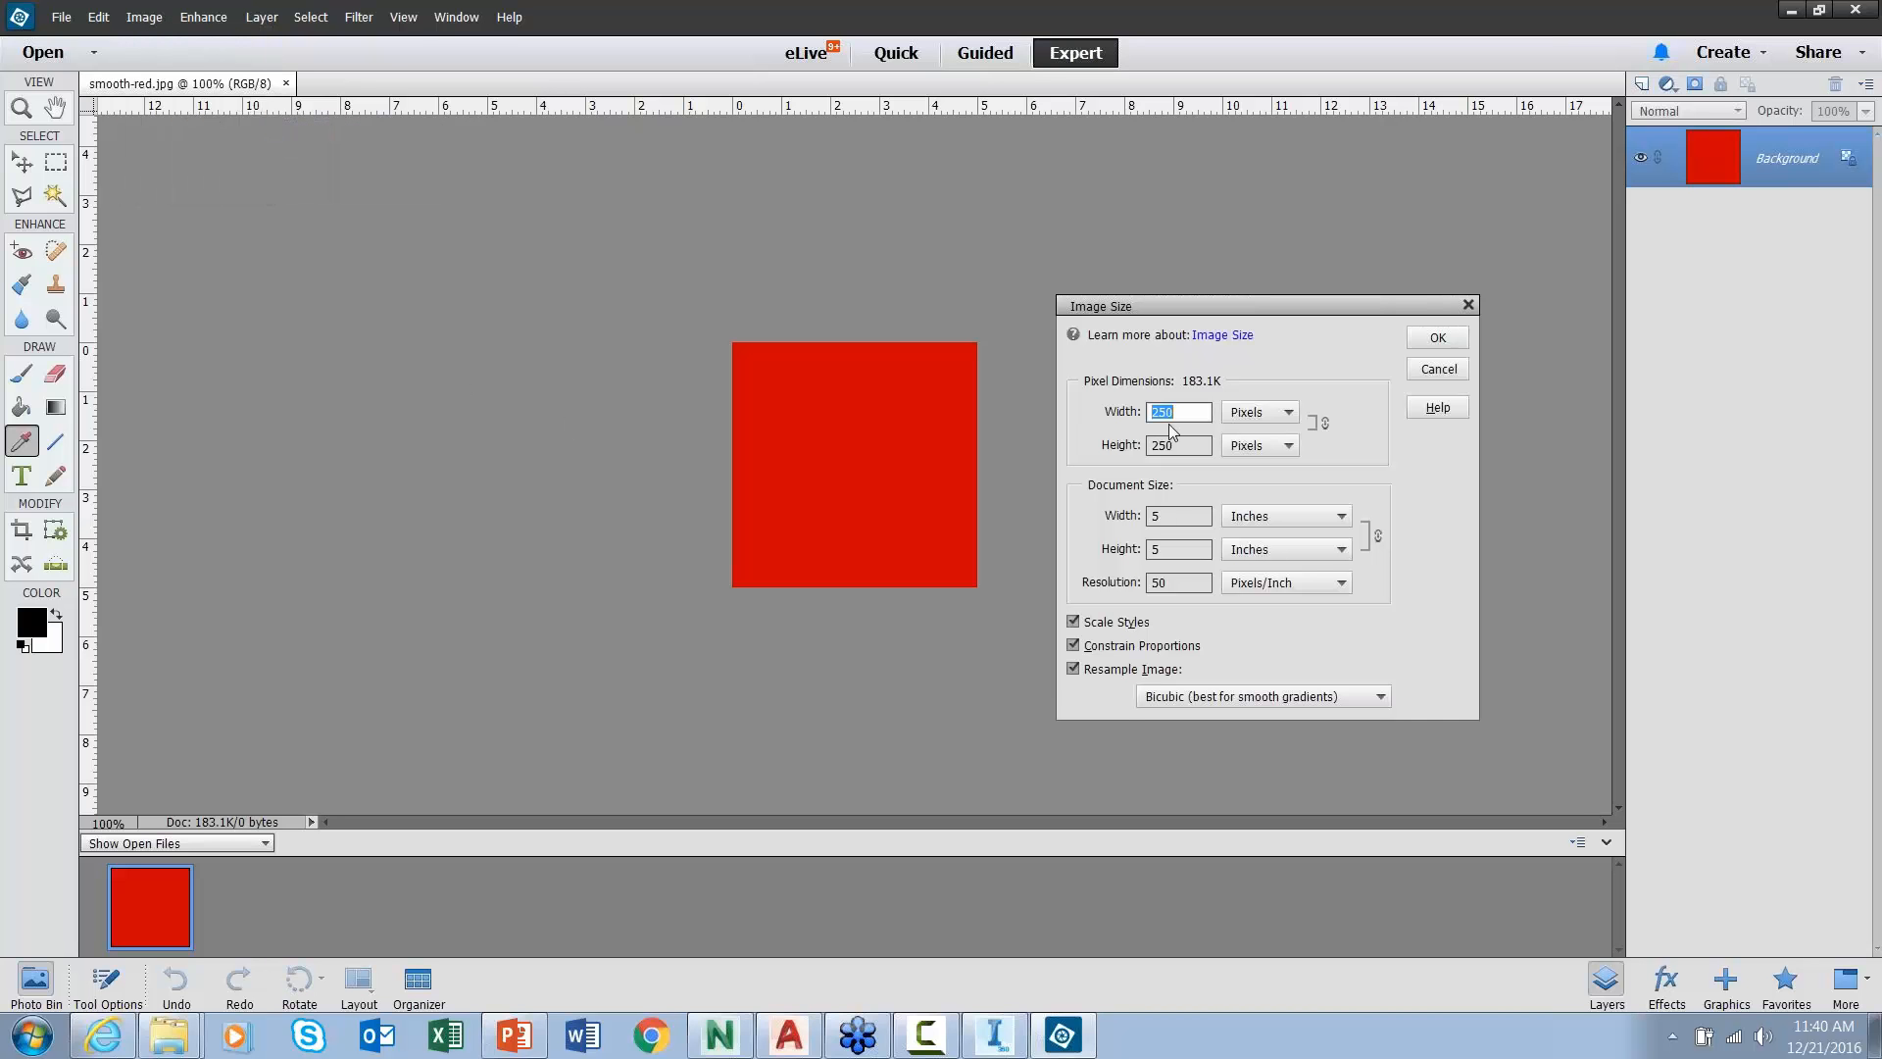
pyautogui.click(1467, 305)
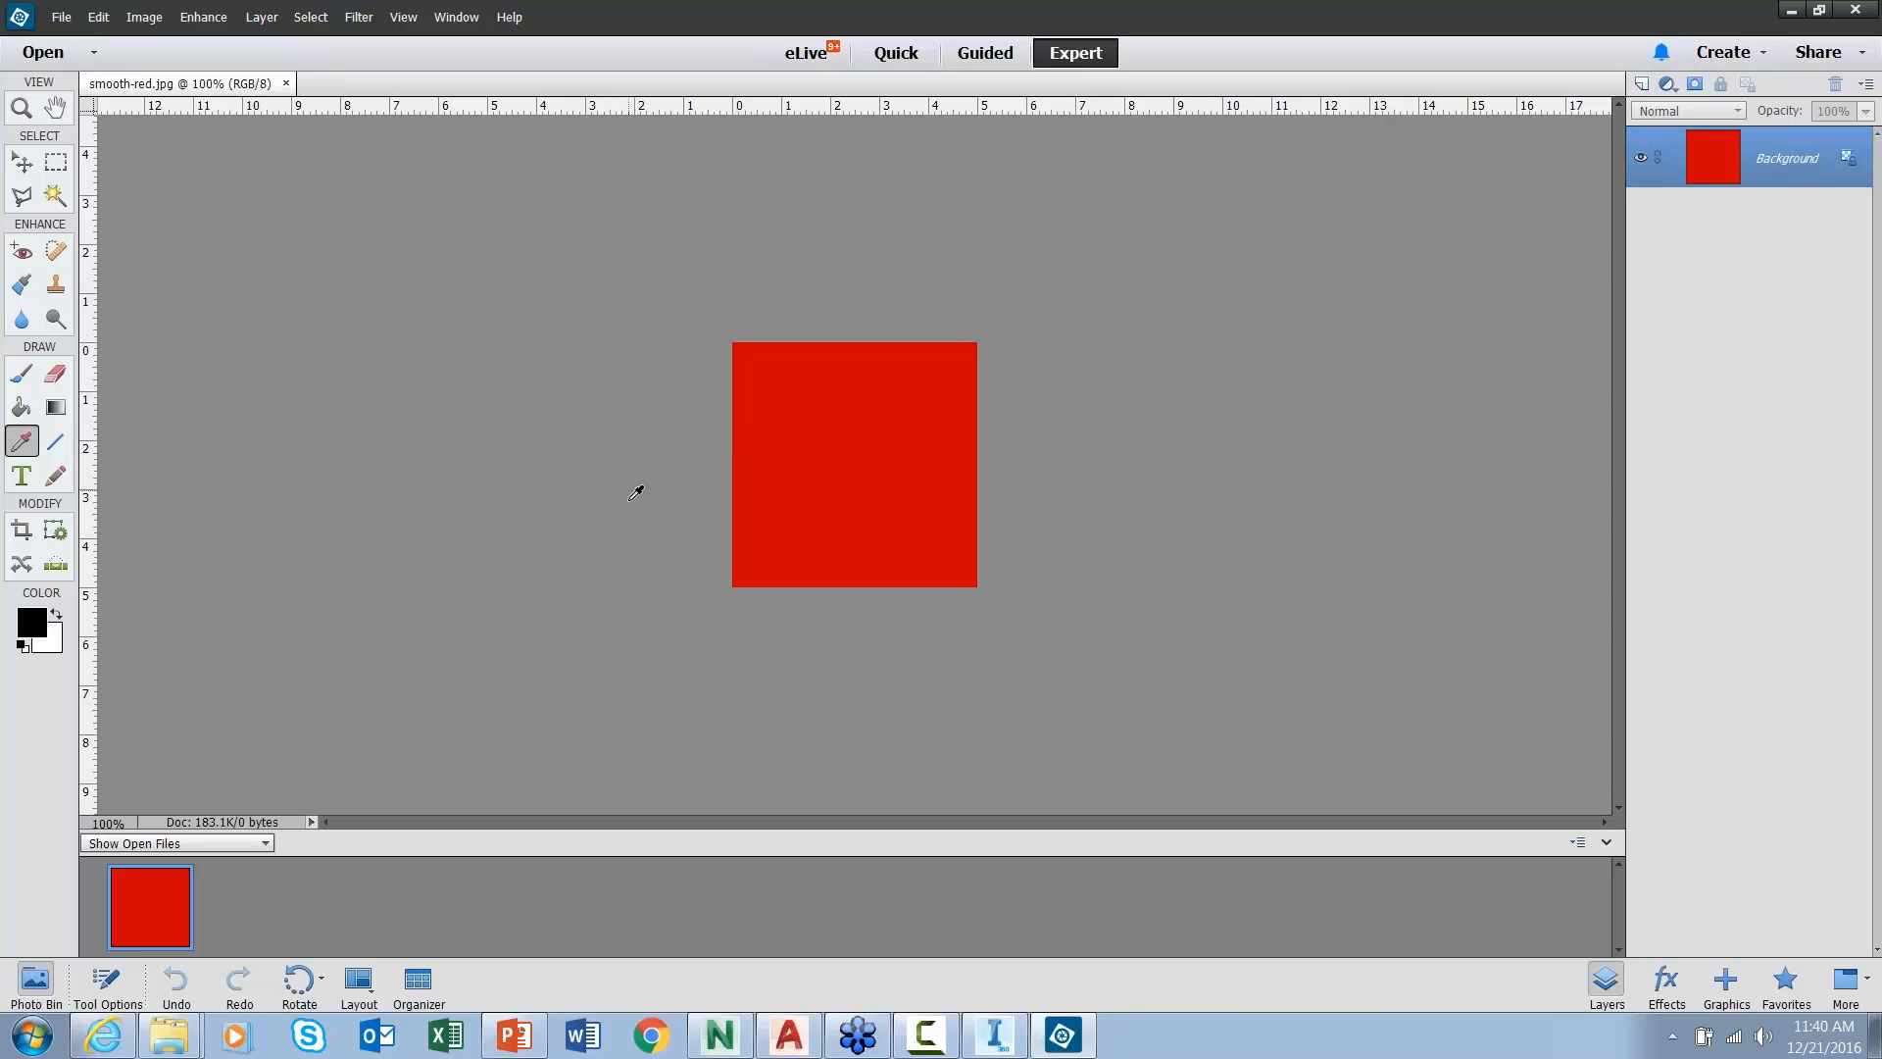
# - Inspect the foreground colour's RGB values without changes, then quit Photoshop Elements
pyautogui.click(32, 624)
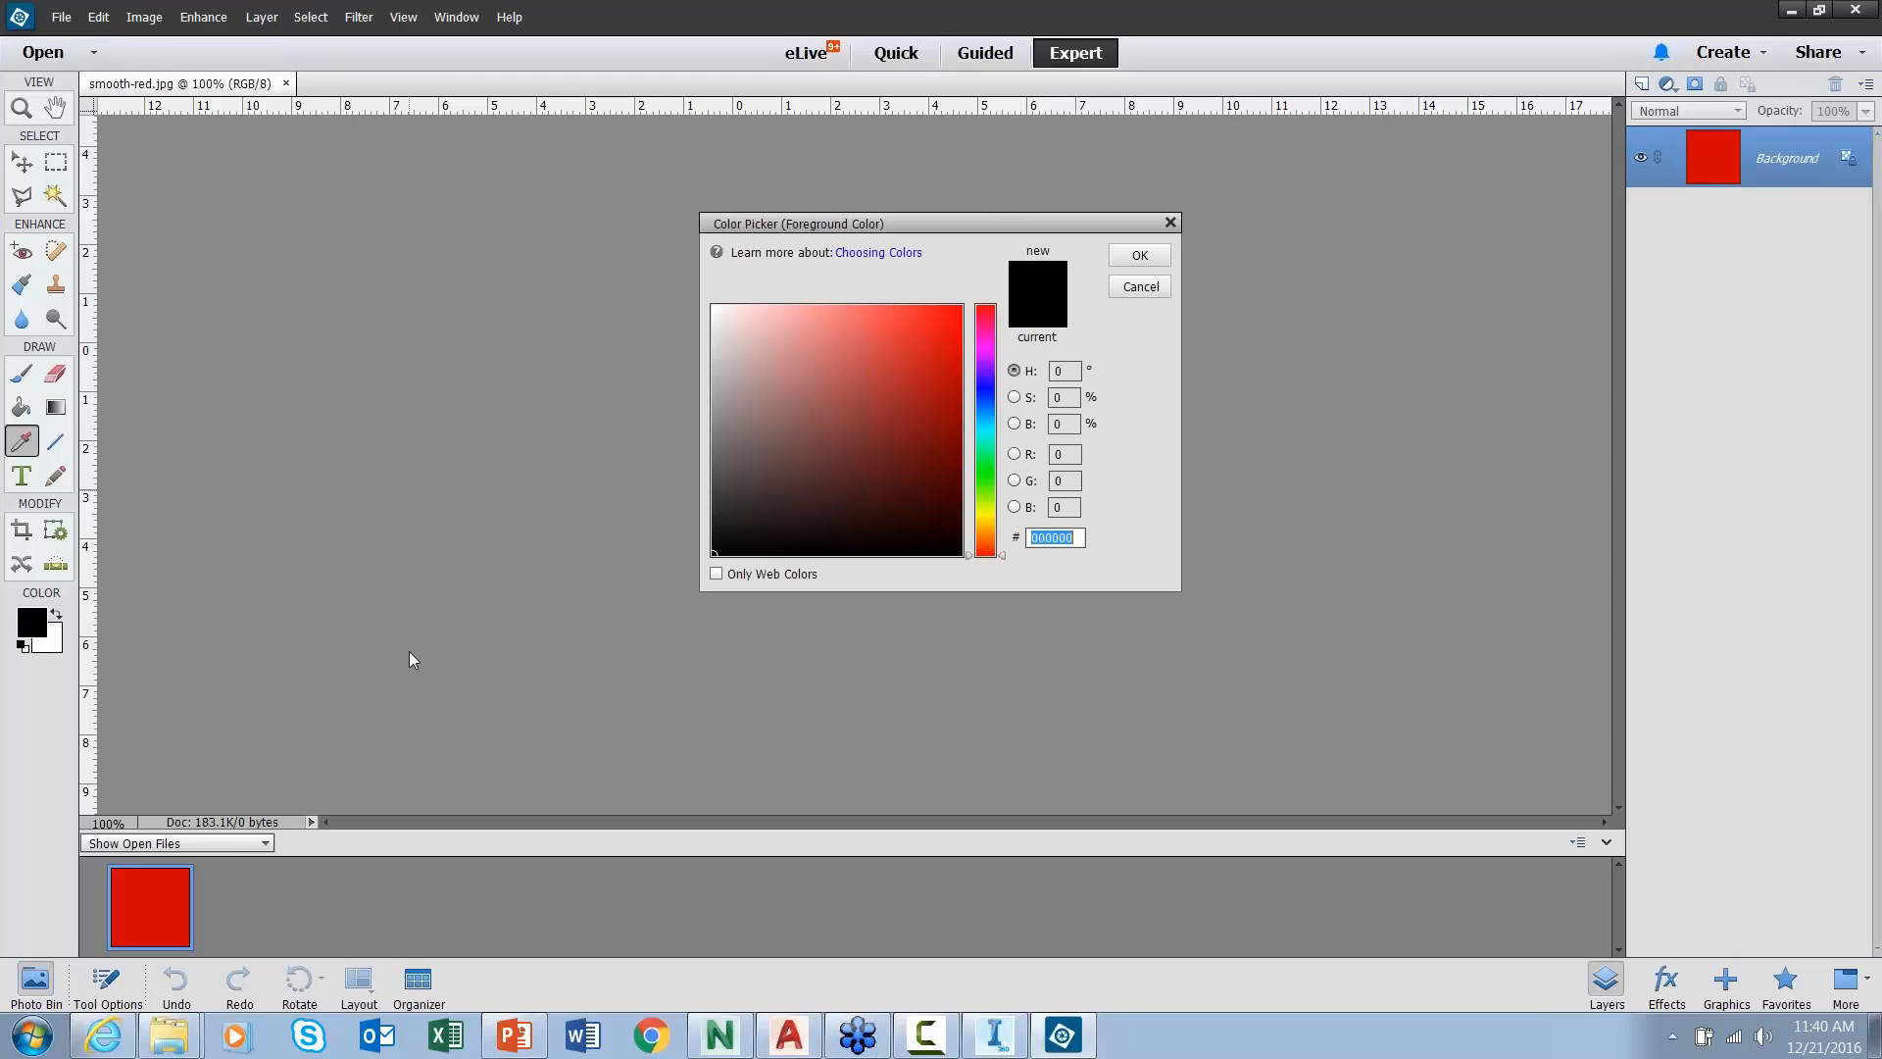
pyautogui.click(1063, 453)
pyautogui.click(1069, 481)
pyautogui.click(1064, 508)
pyautogui.click(1169, 223)
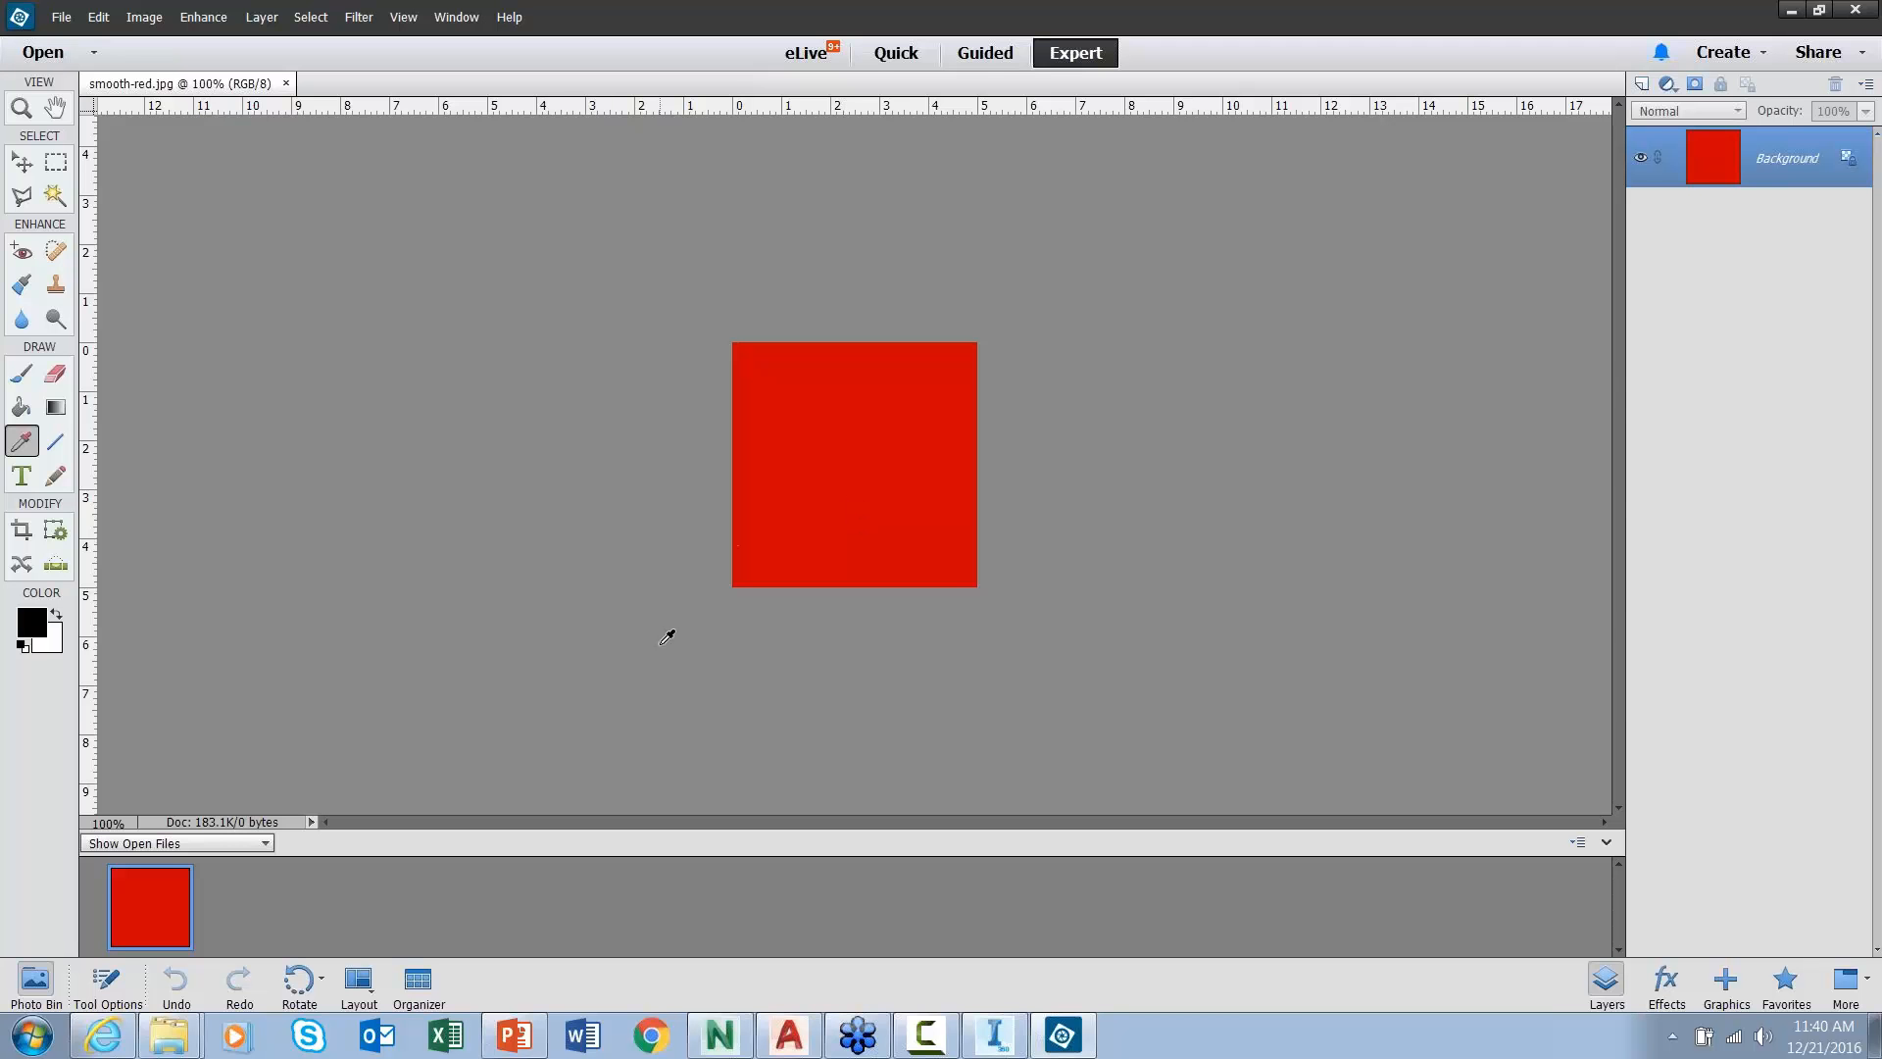
pyautogui.click(1855, 12)
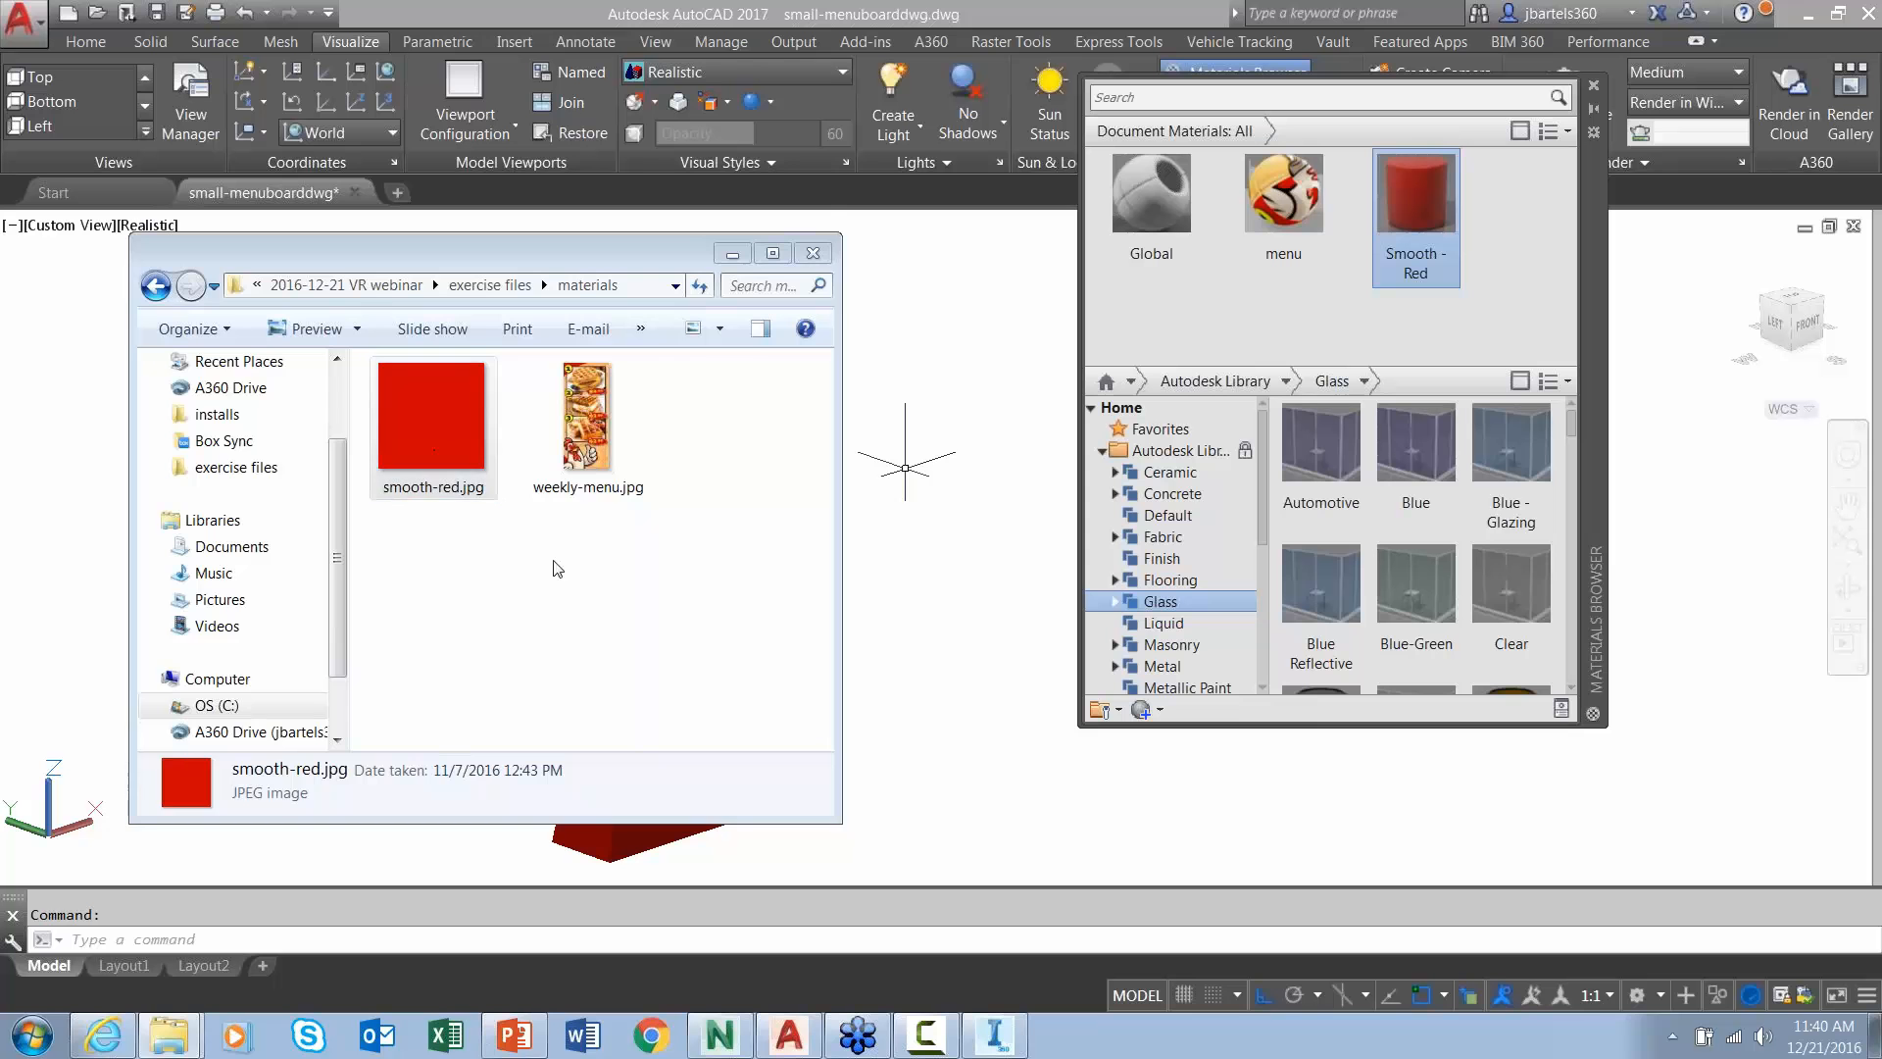
# - Create a new generic material named 'Smooth Red photo' using smooth-red.jpg as its image
pyautogui.click(813, 253)
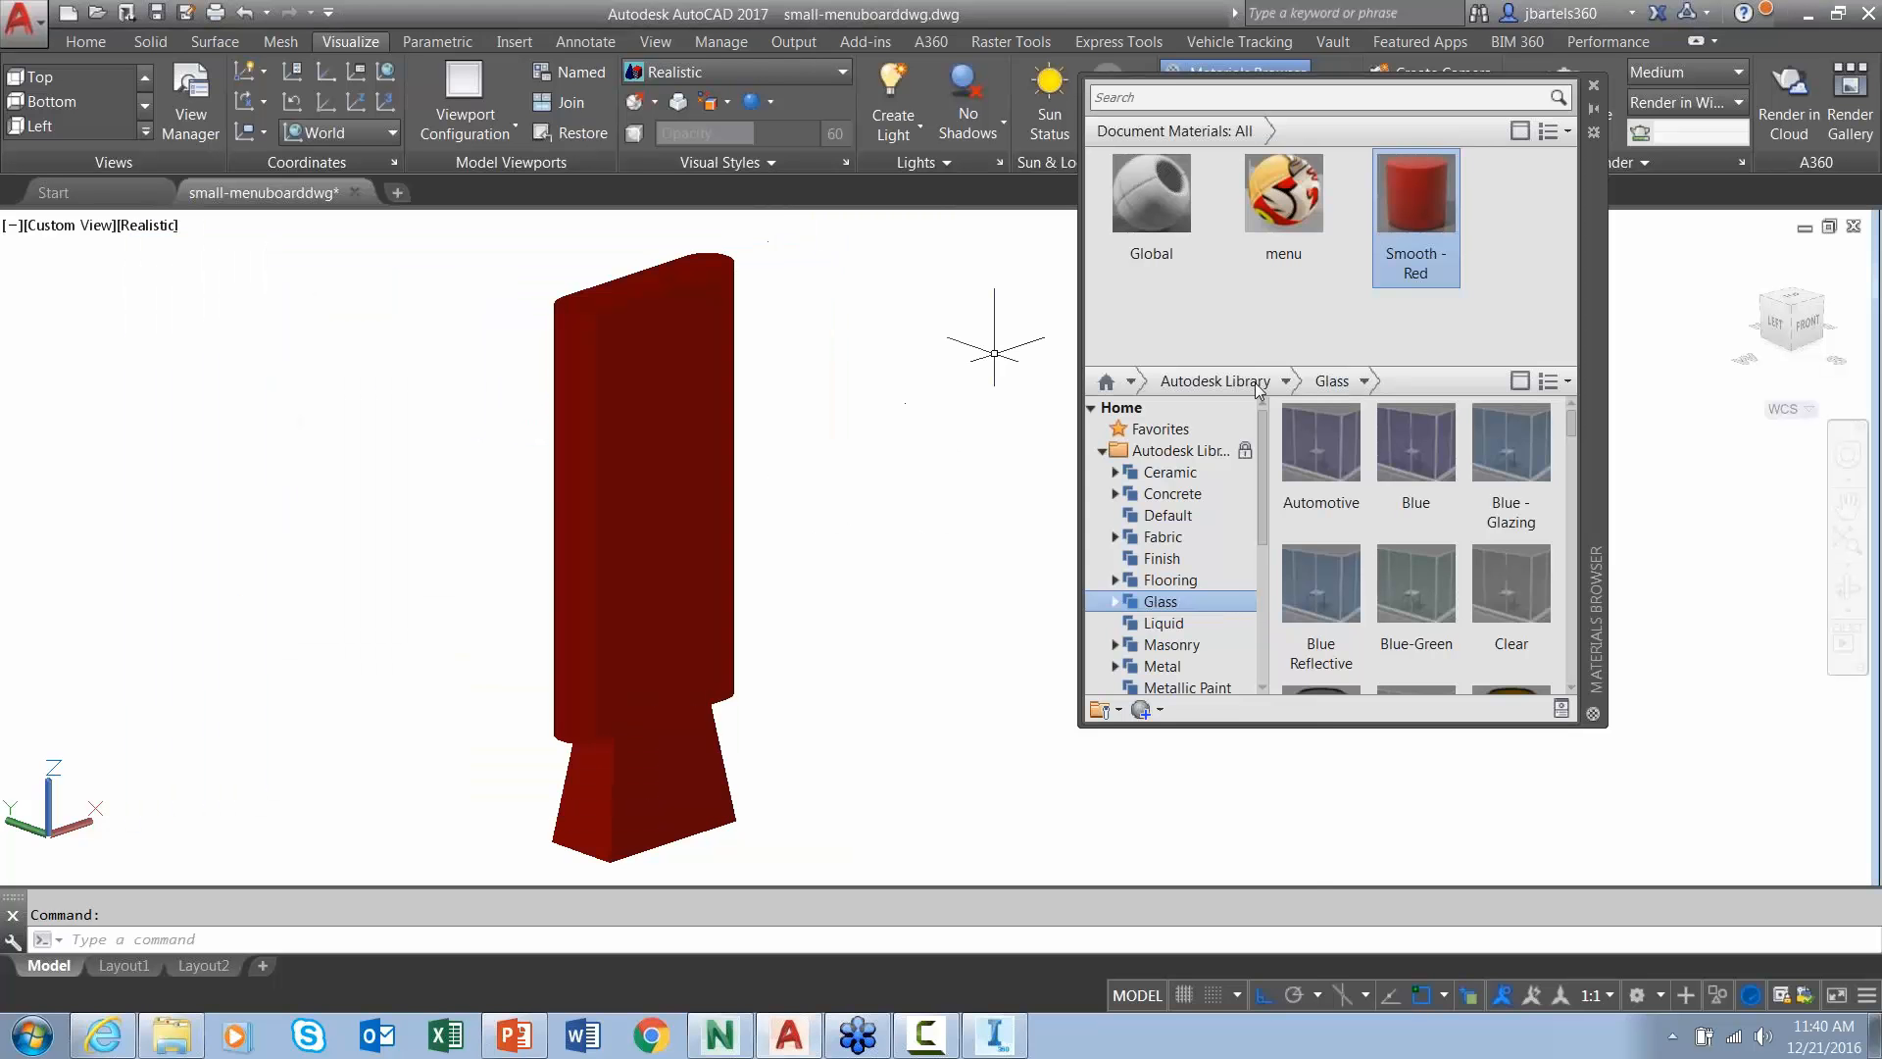
pyautogui.click(1149, 707)
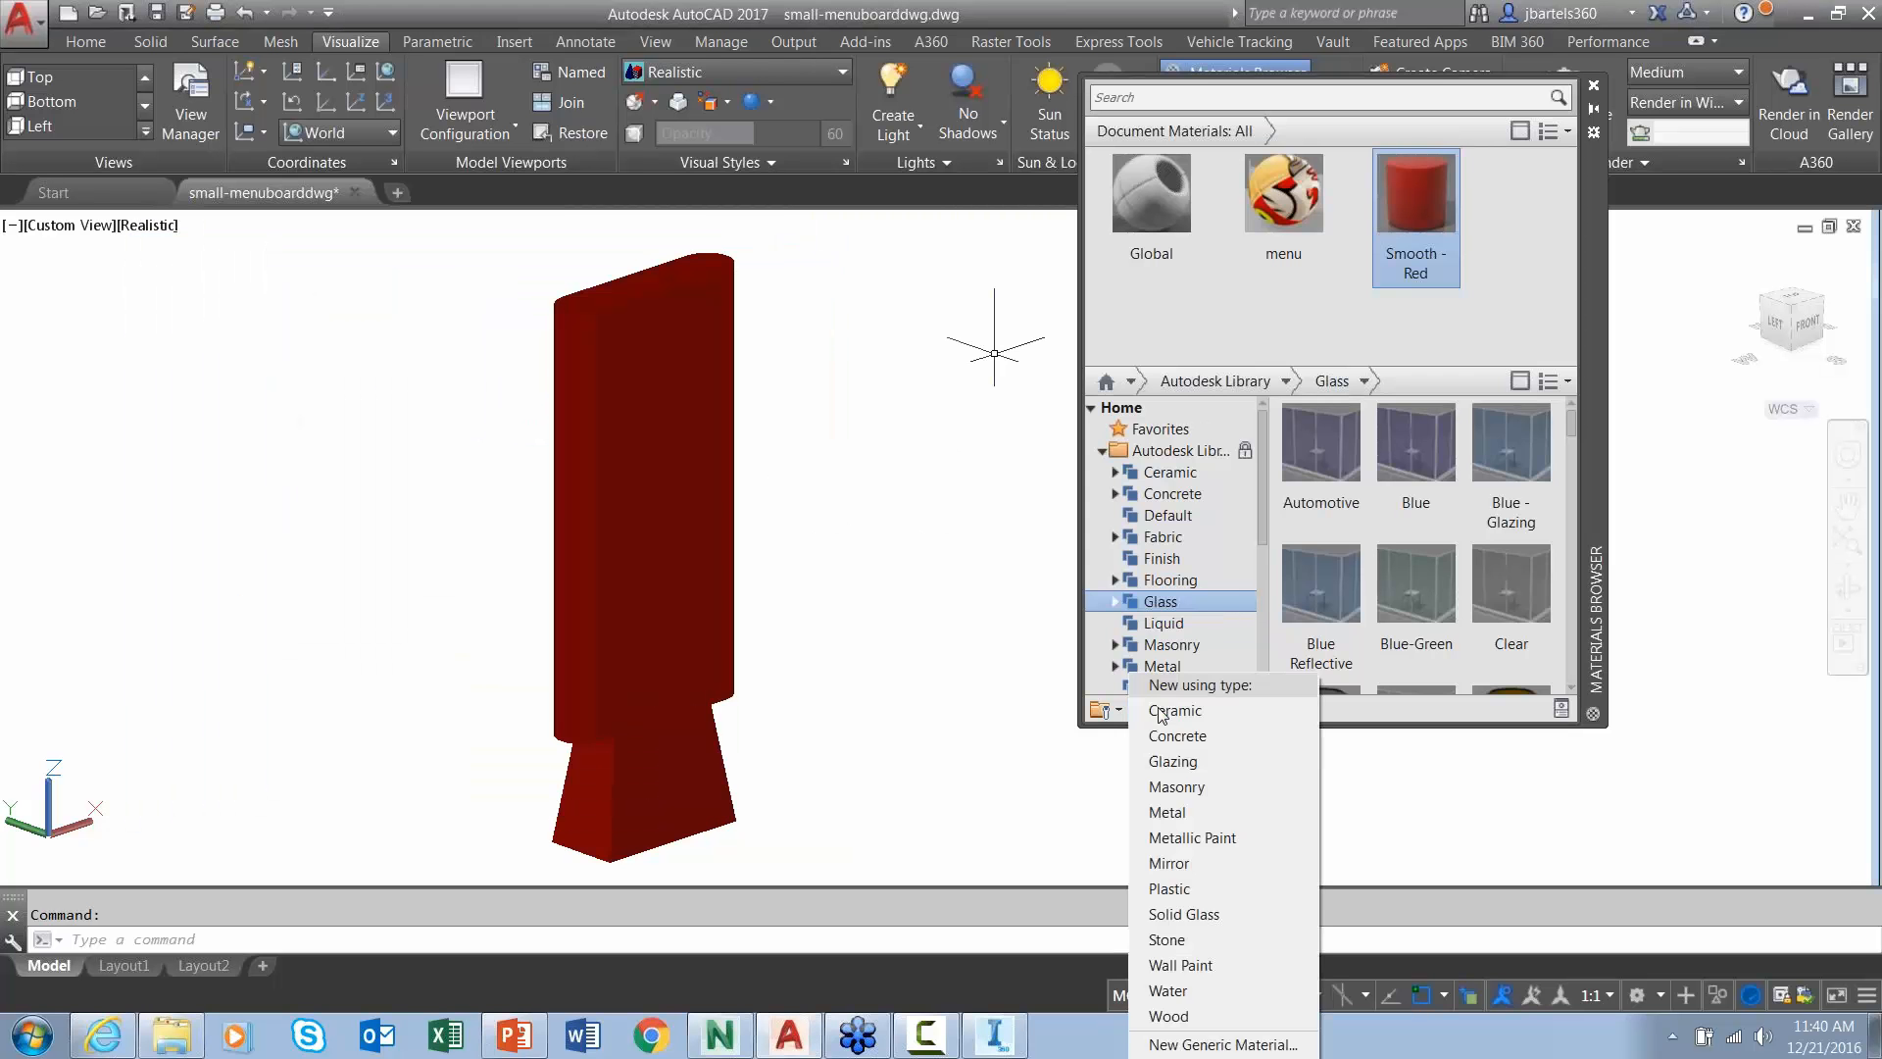
pyautogui.click(1162, 1044)
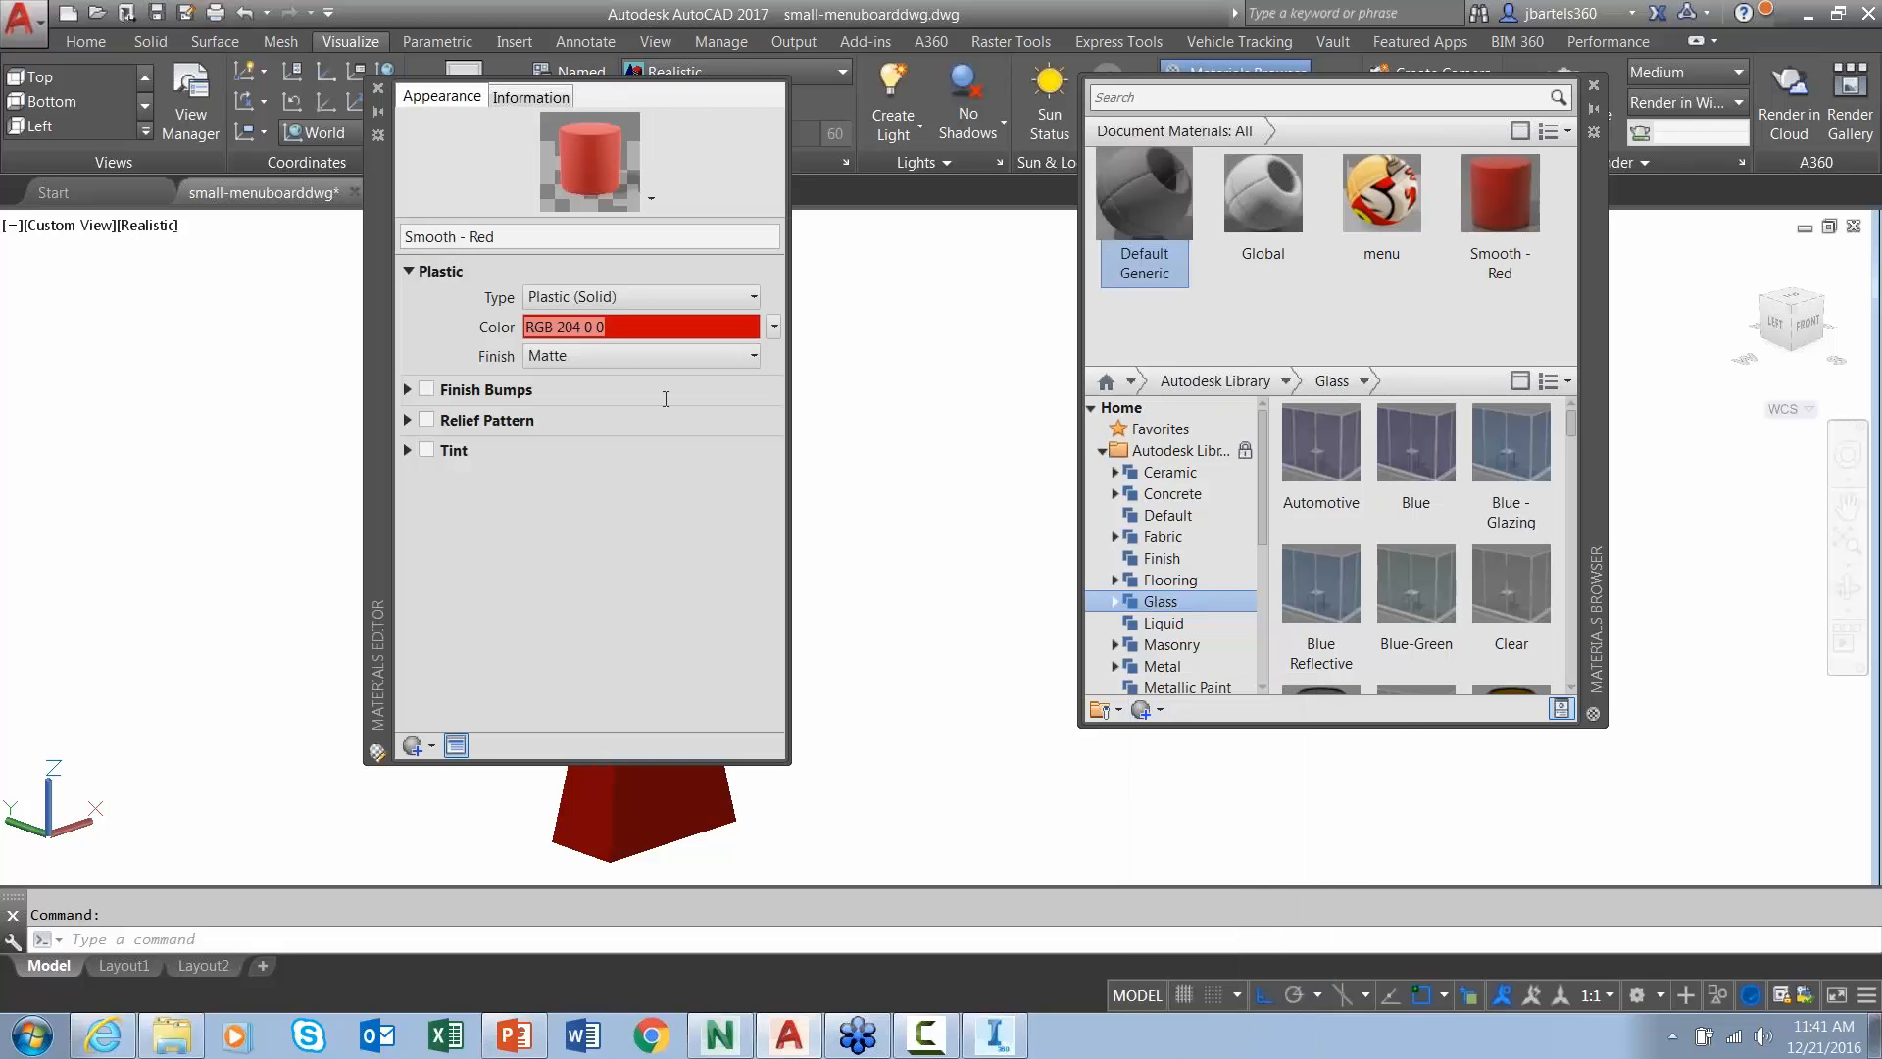
pyautogui.moveTo(475, 238); pyautogui.dragTo(544, 238)
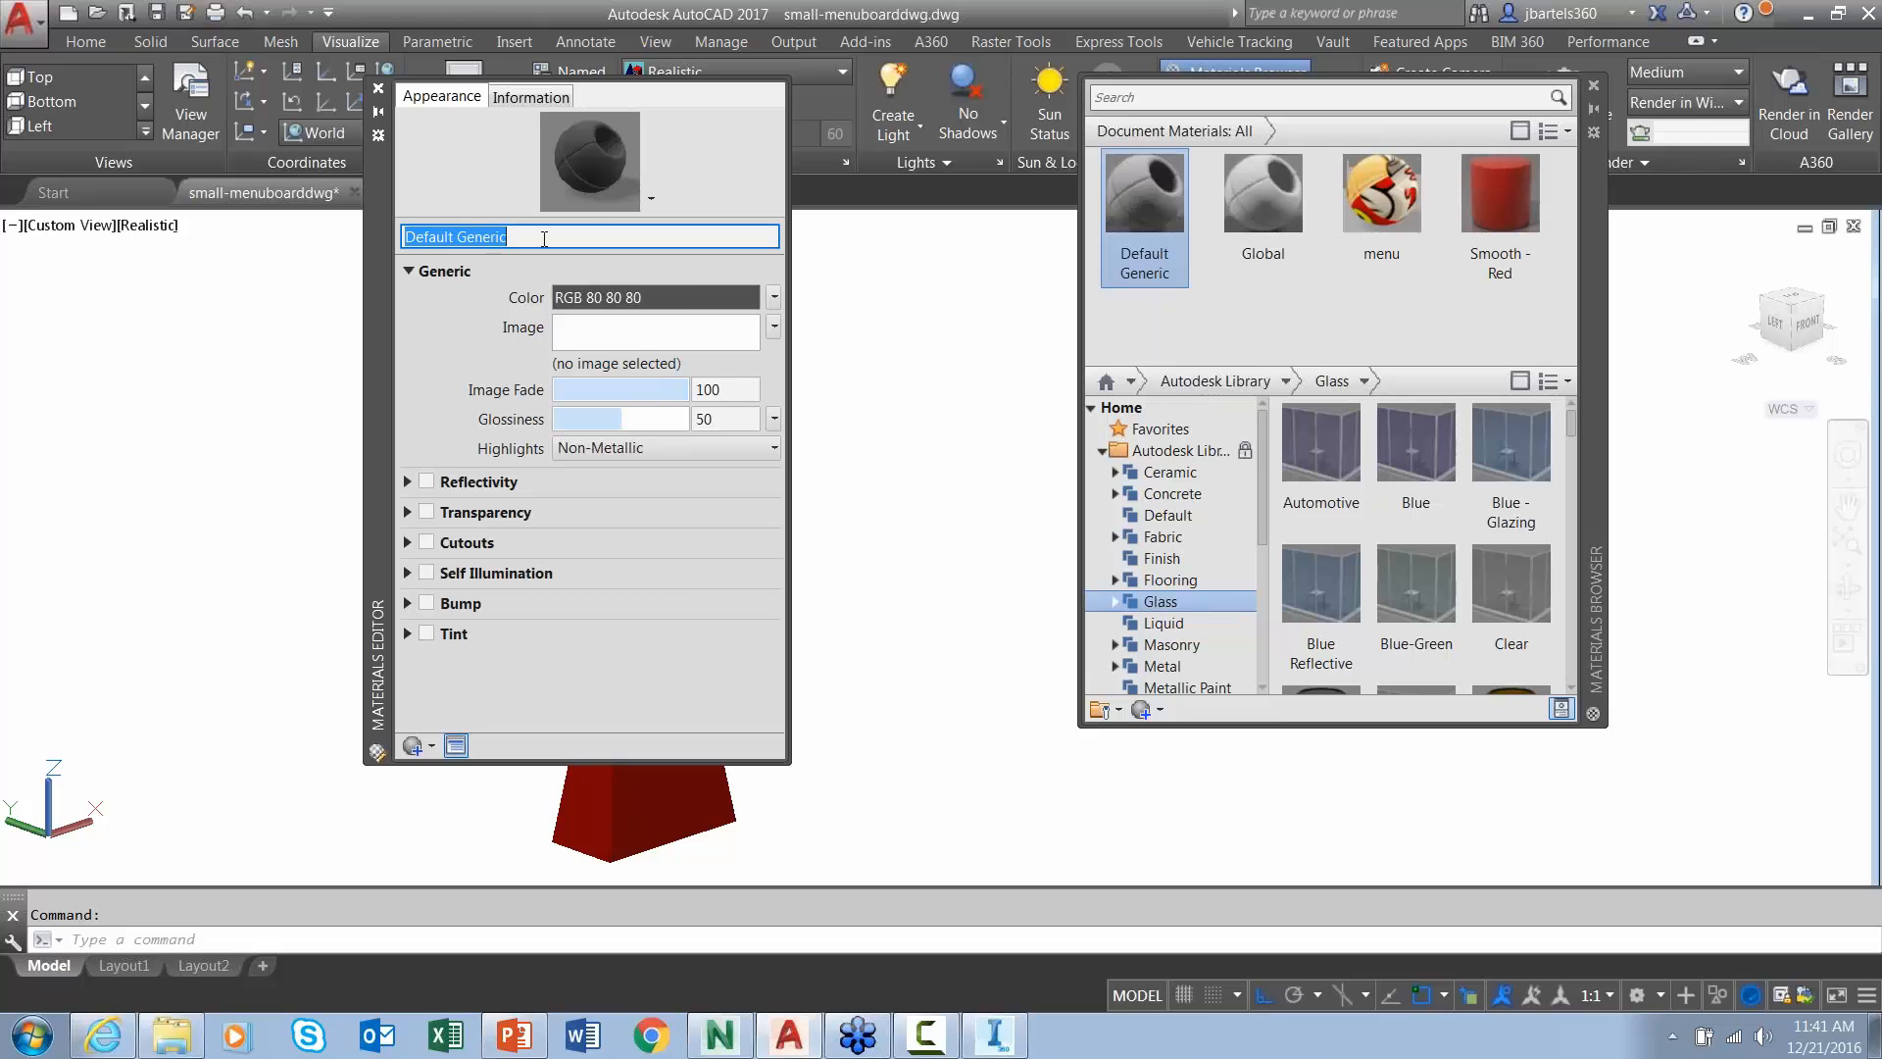
pyautogui.write('Smo')
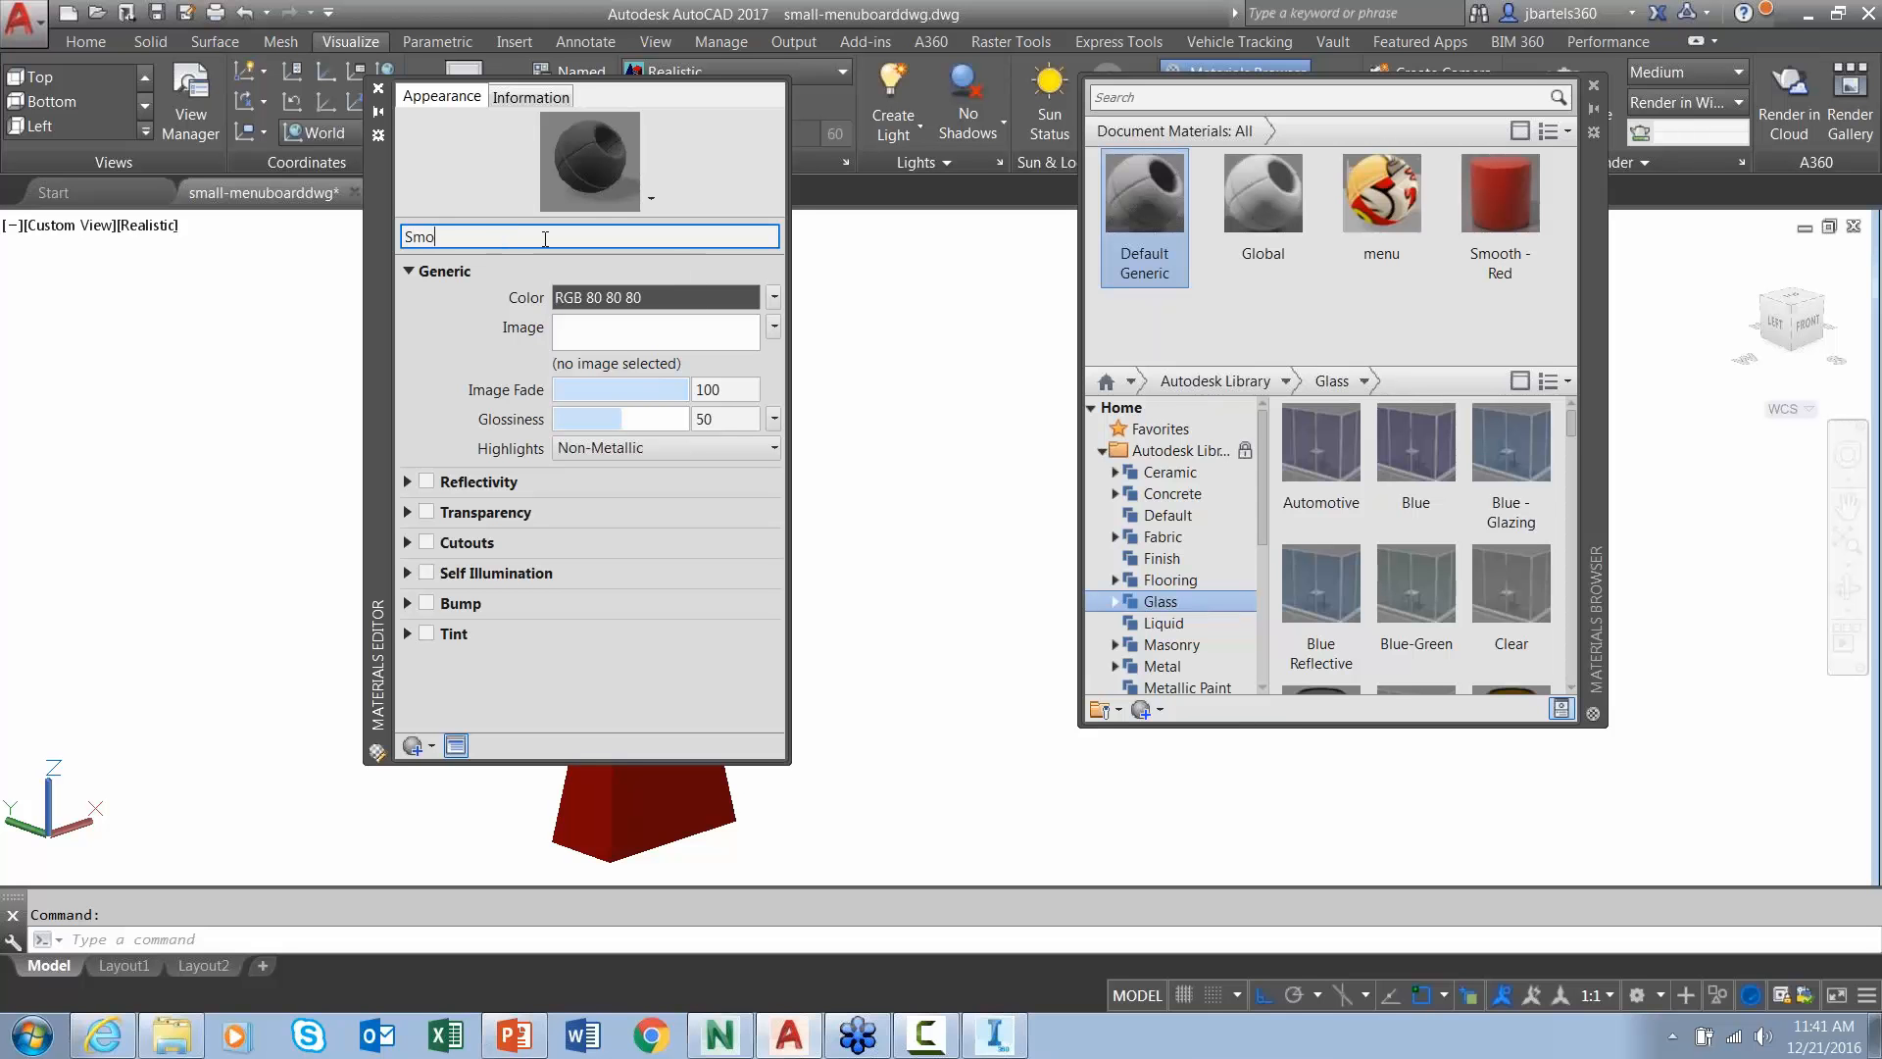
pyautogui.write('oth Red photo')
pyautogui.click(595, 336)
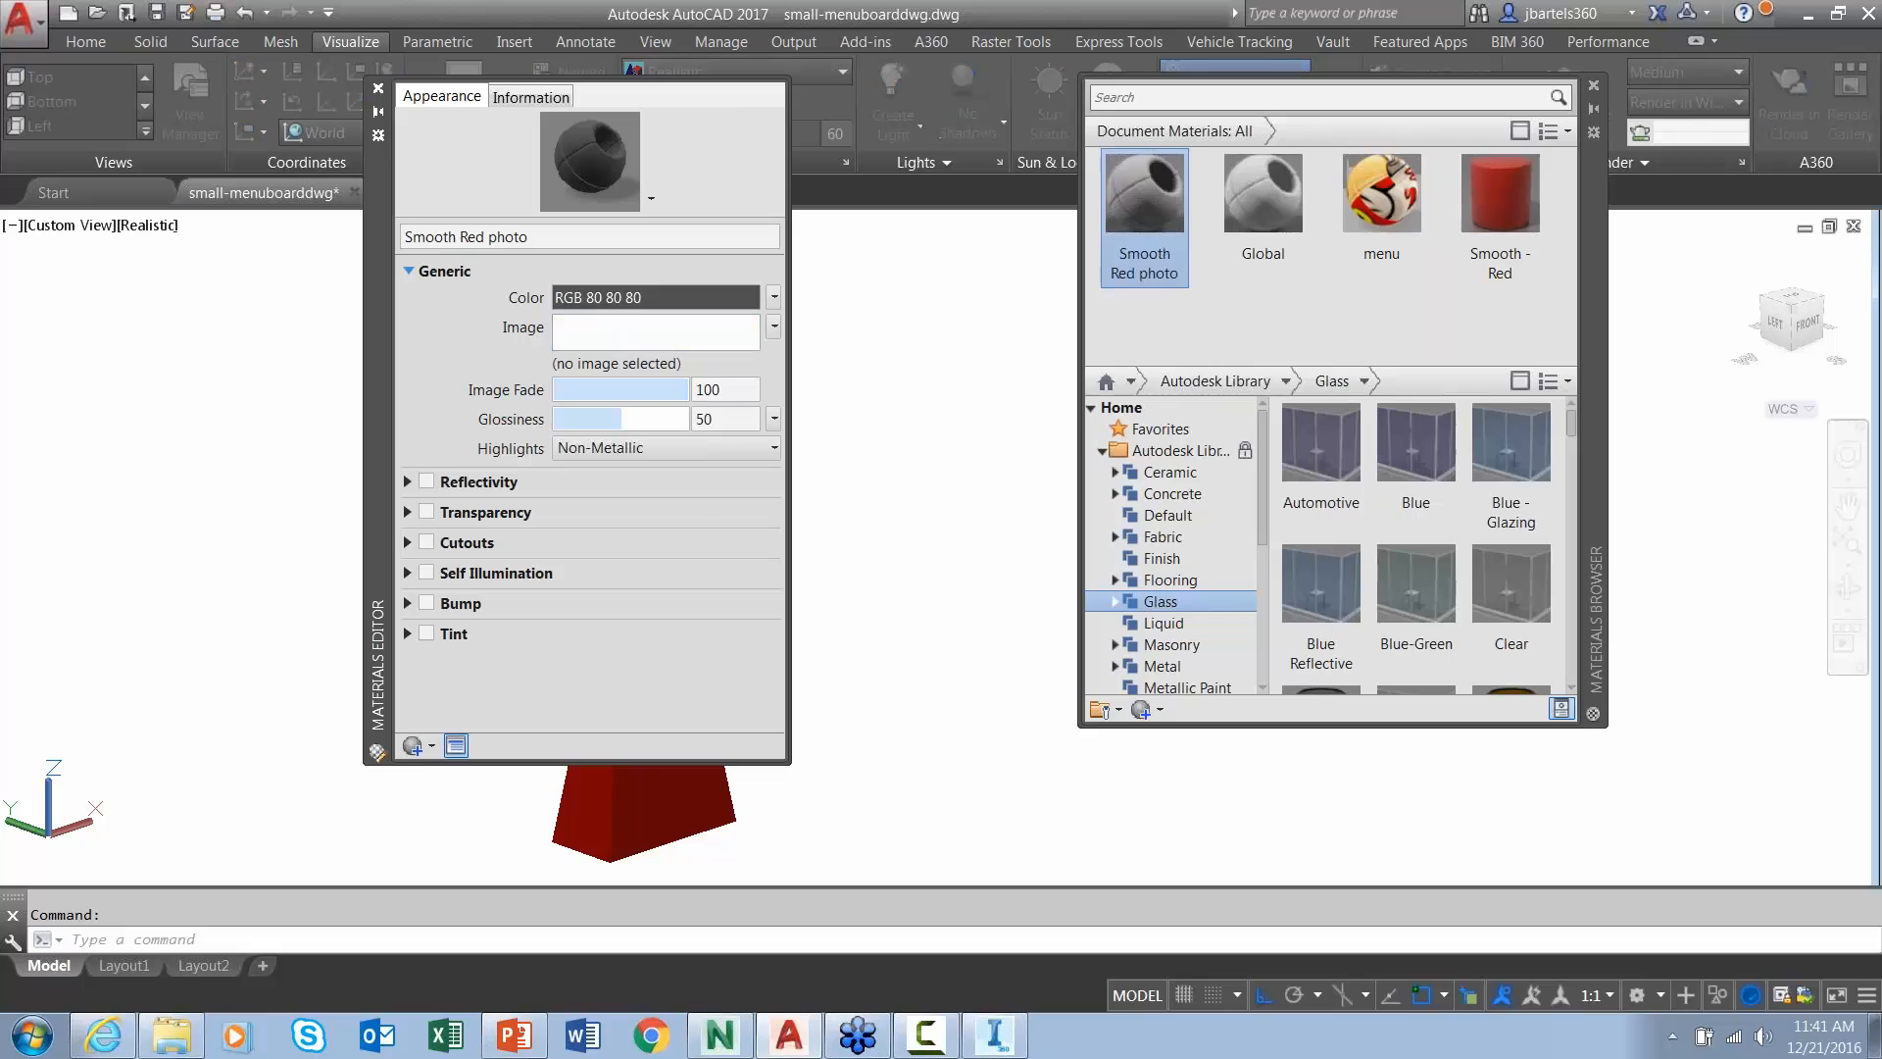
pyautogui.click(967, 238)
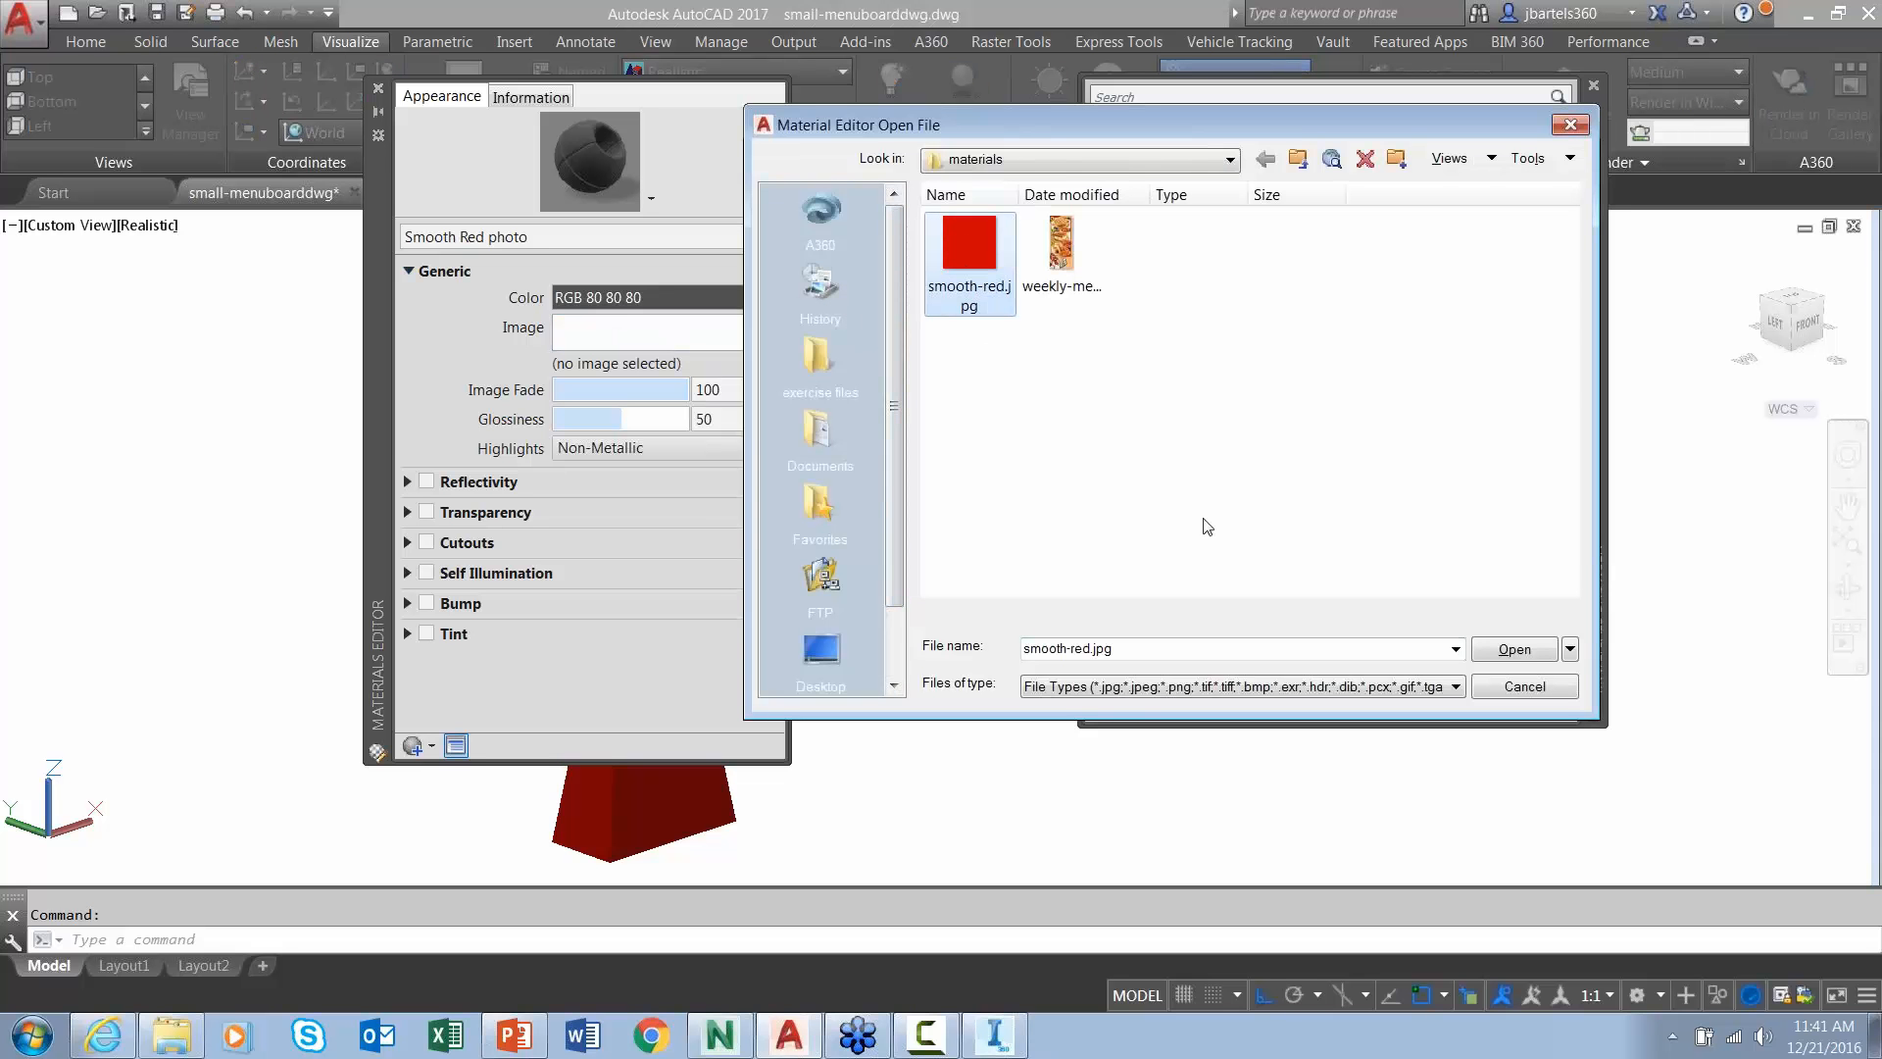
pyautogui.click(1516, 651)
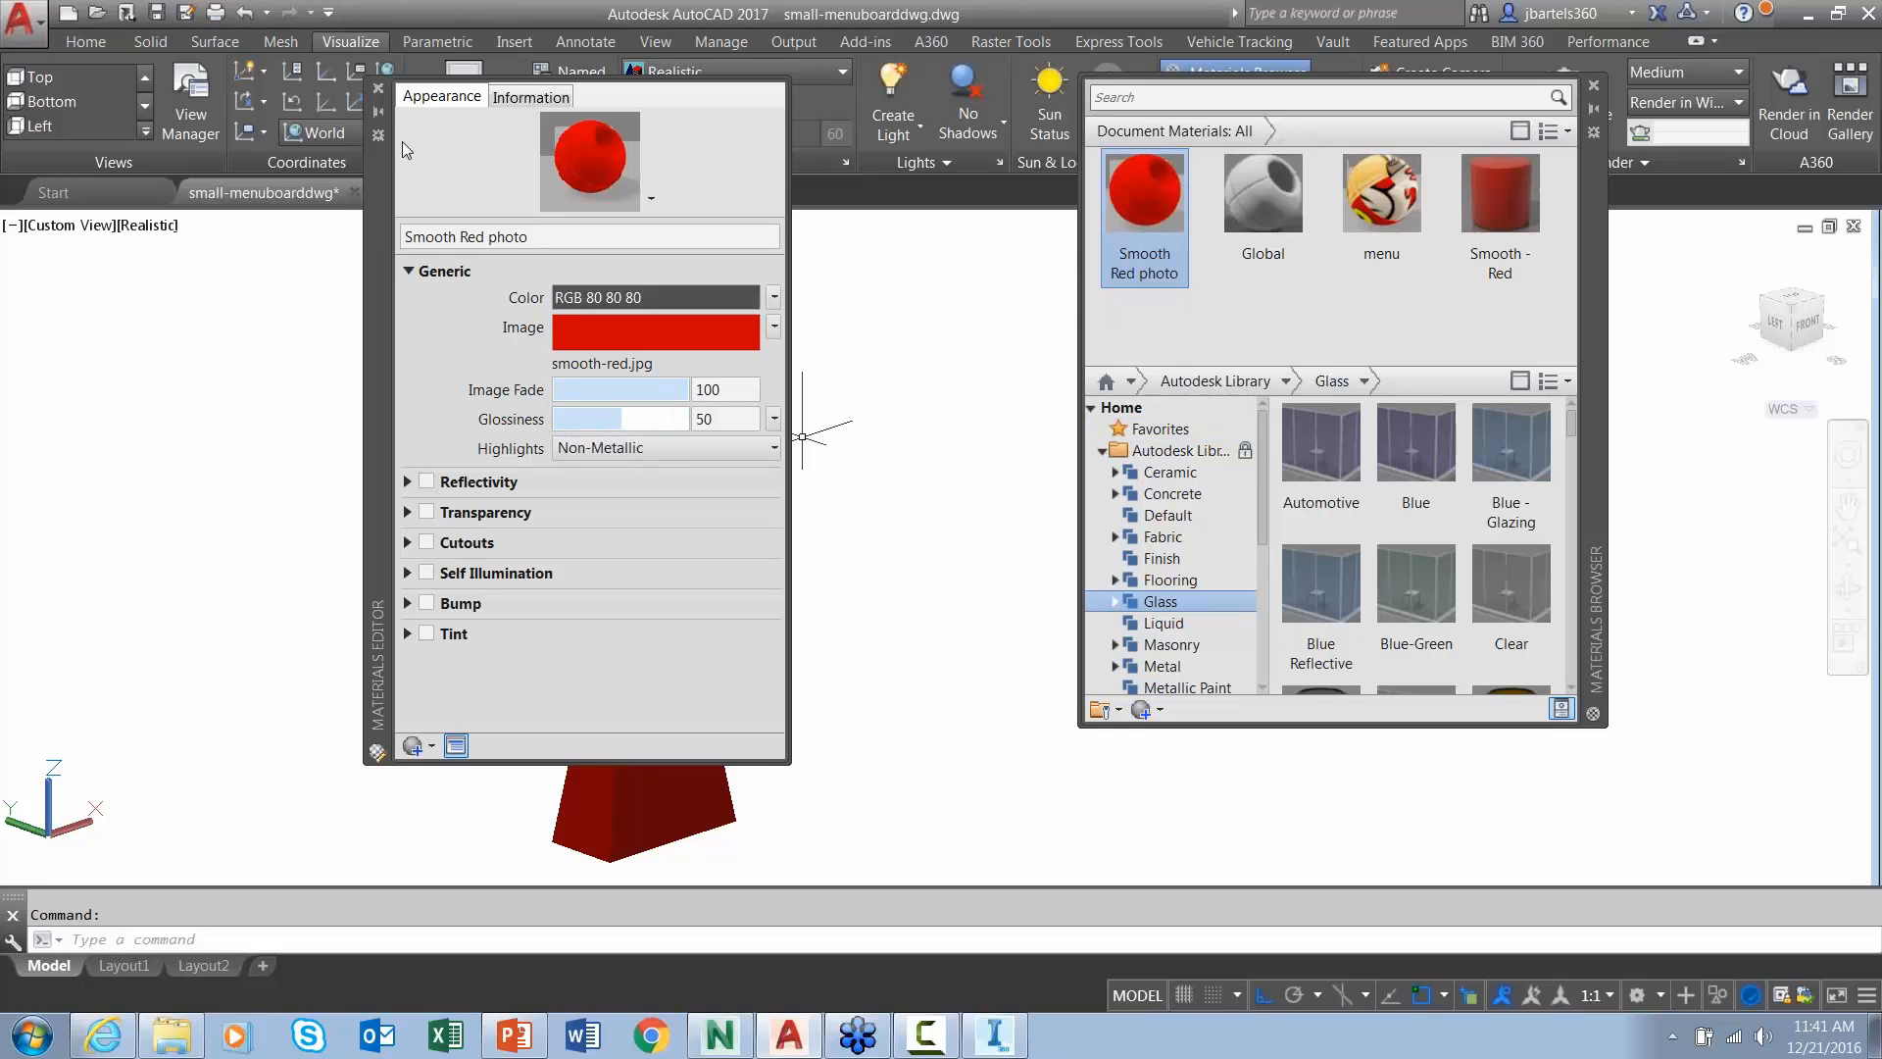
pyautogui.click(378, 89)
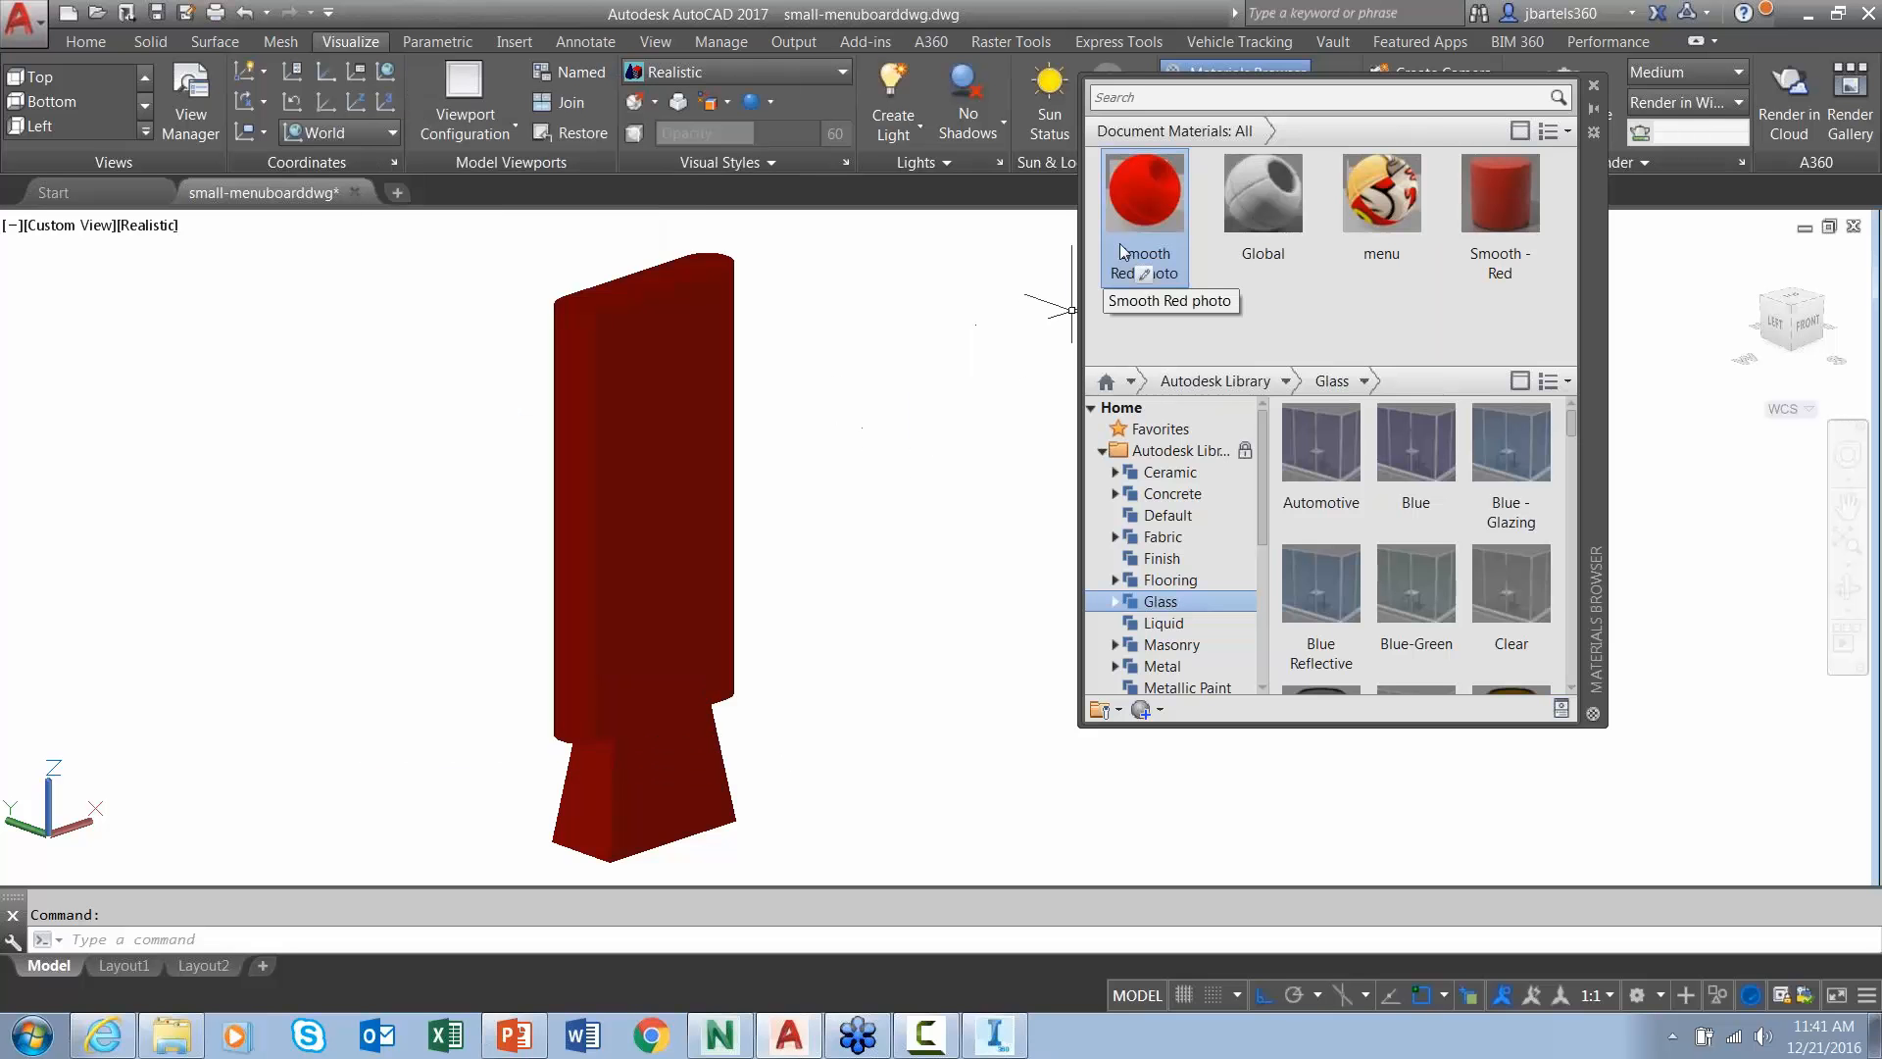
# - Apply Smooth Red photo to the board panel and base, and the menu material to the front
pyautogui.moveTo(1137, 196); pyautogui.dragTo(651, 453)
pyautogui.moveTo(1139, 192); pyautogui.dragTo(650, 768)
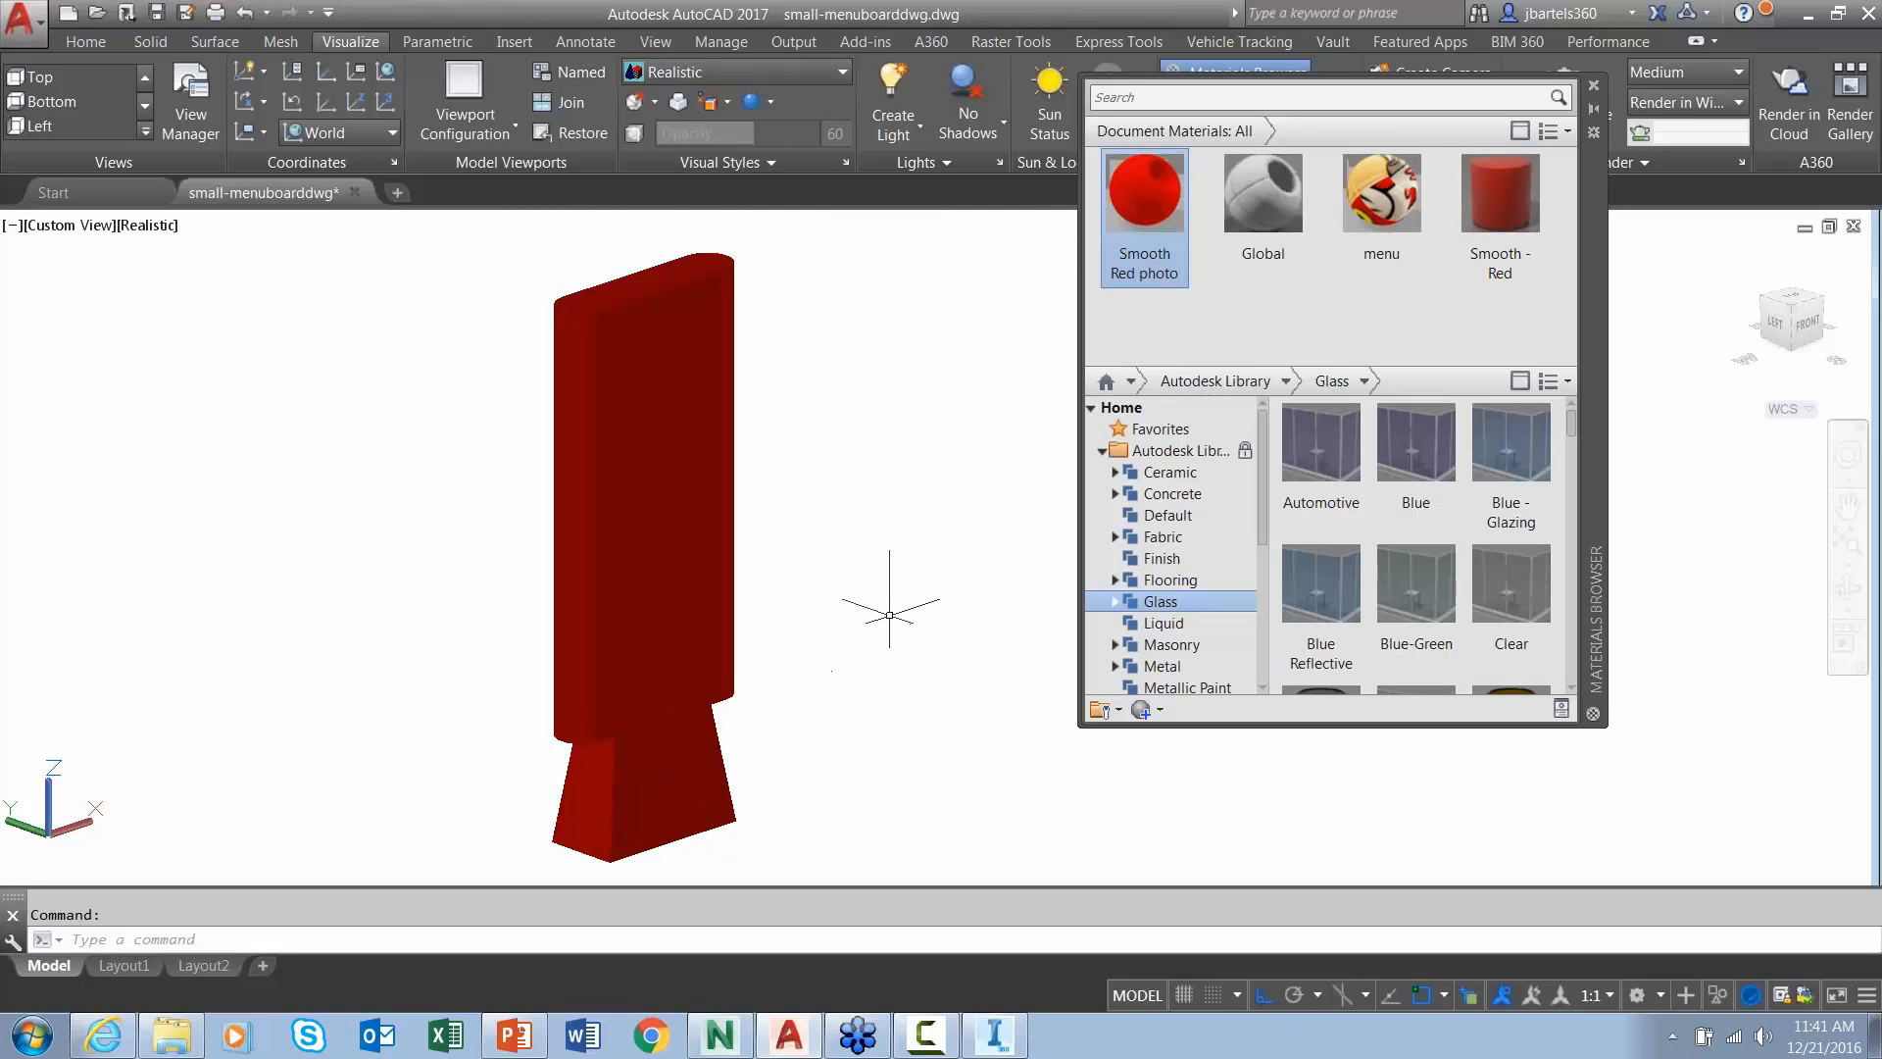
pyautogui.moveTo(1390, 231); pyautogui.dragTo(651, 433)
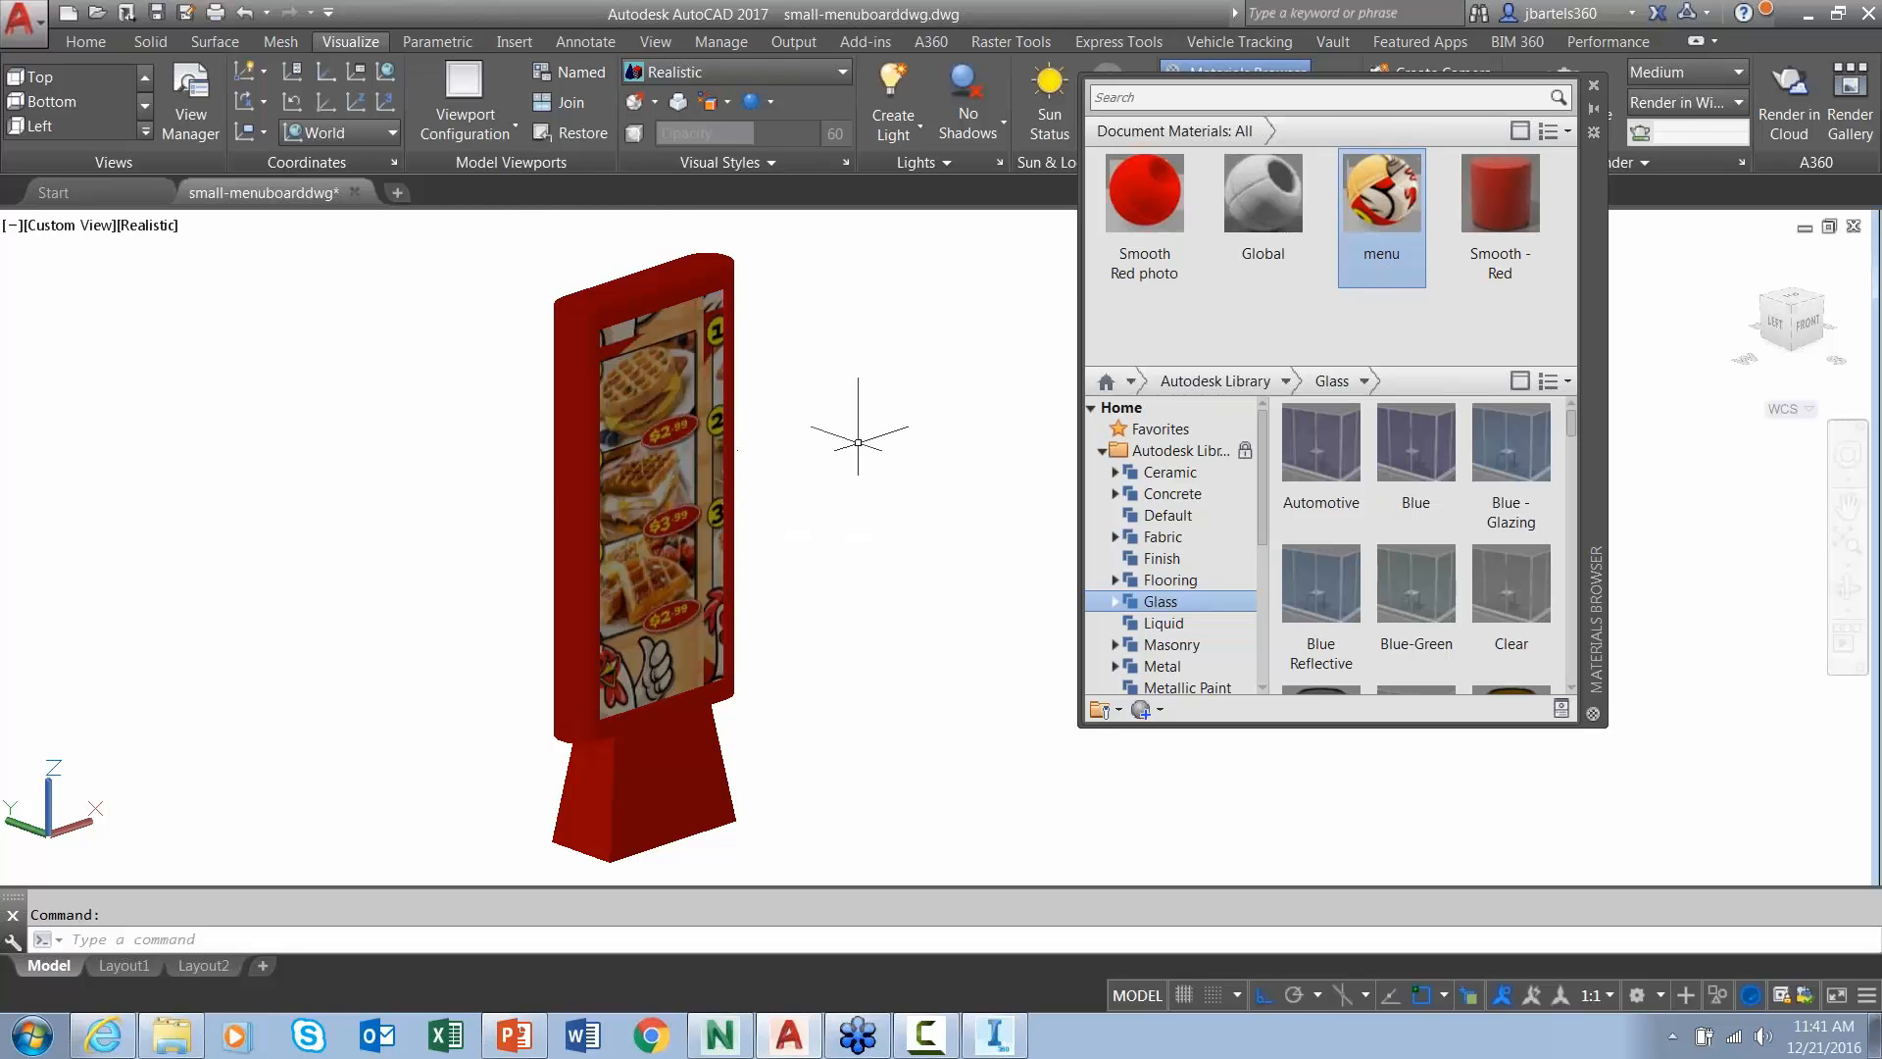
pyautogui.click(1595, 85)
# - Apply planar material mapping to the board's front face so the full waffle menu fits
pyautogui.scroll(2, 817, 572)
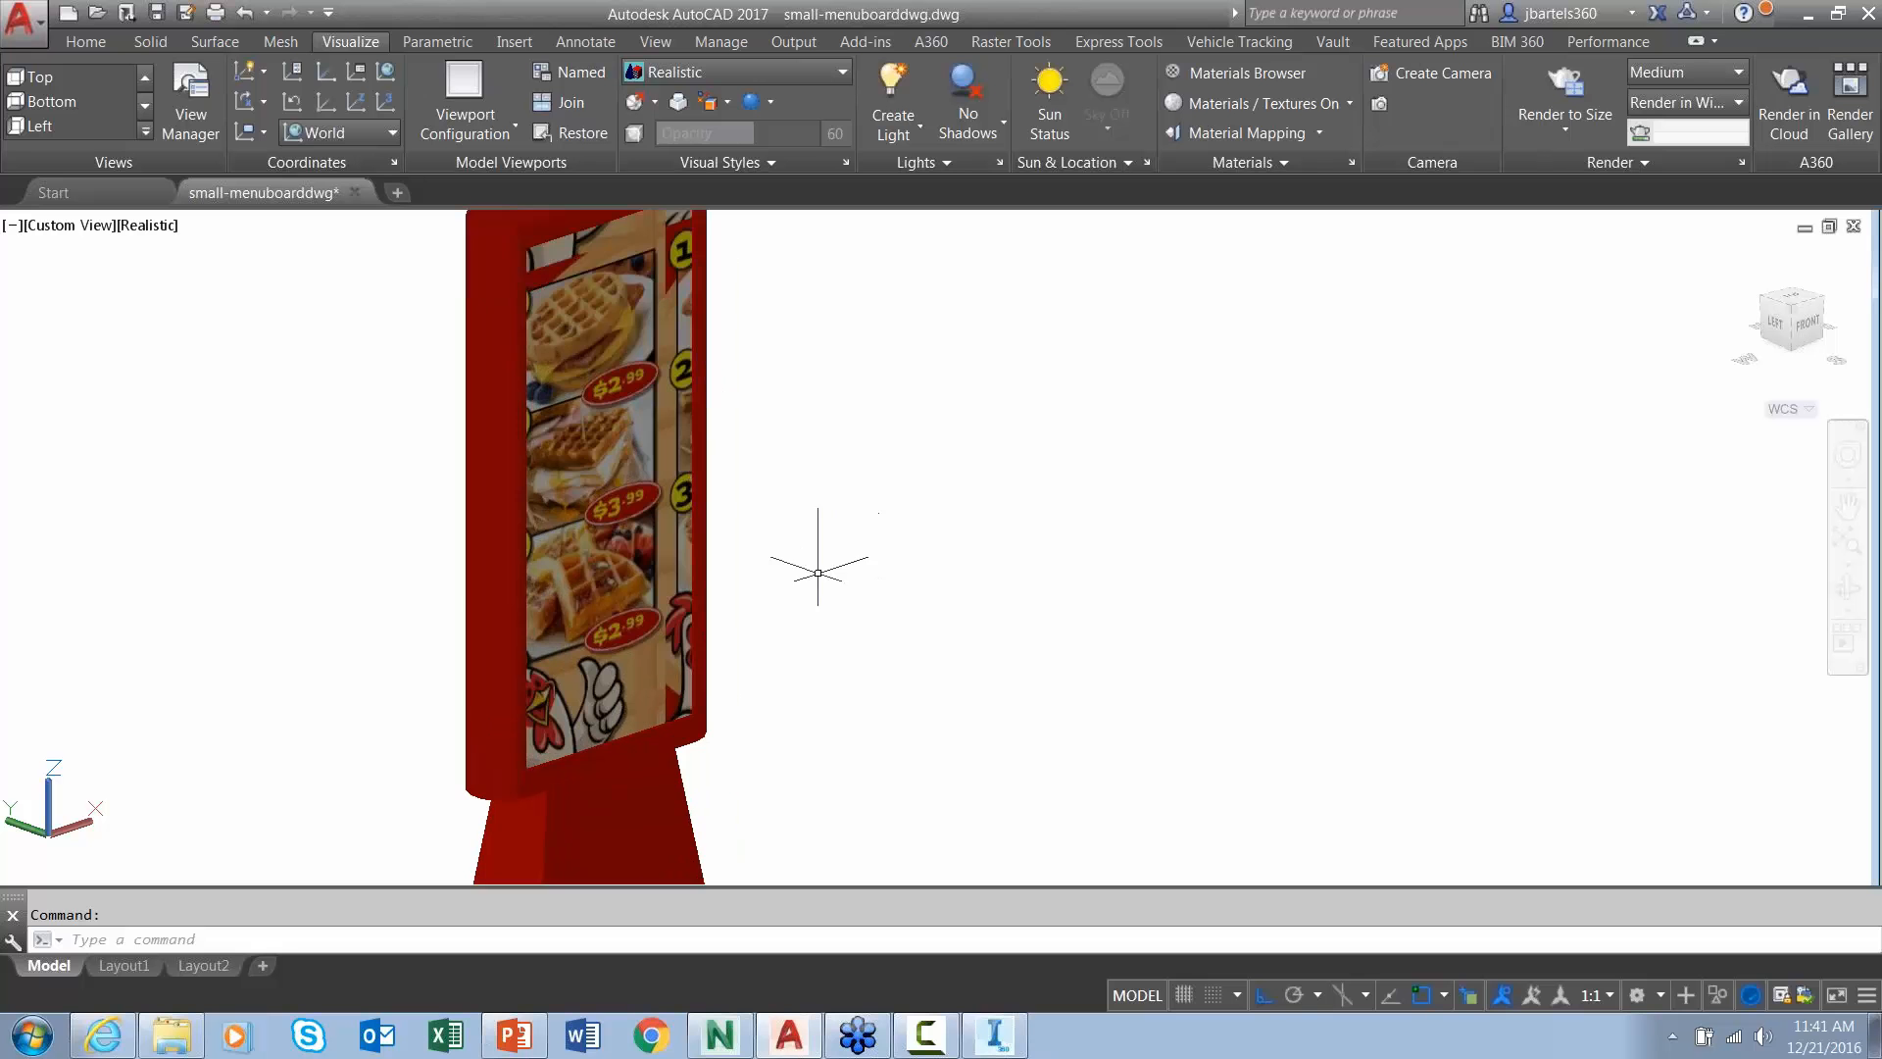
pyautogui.click(1220, 132)
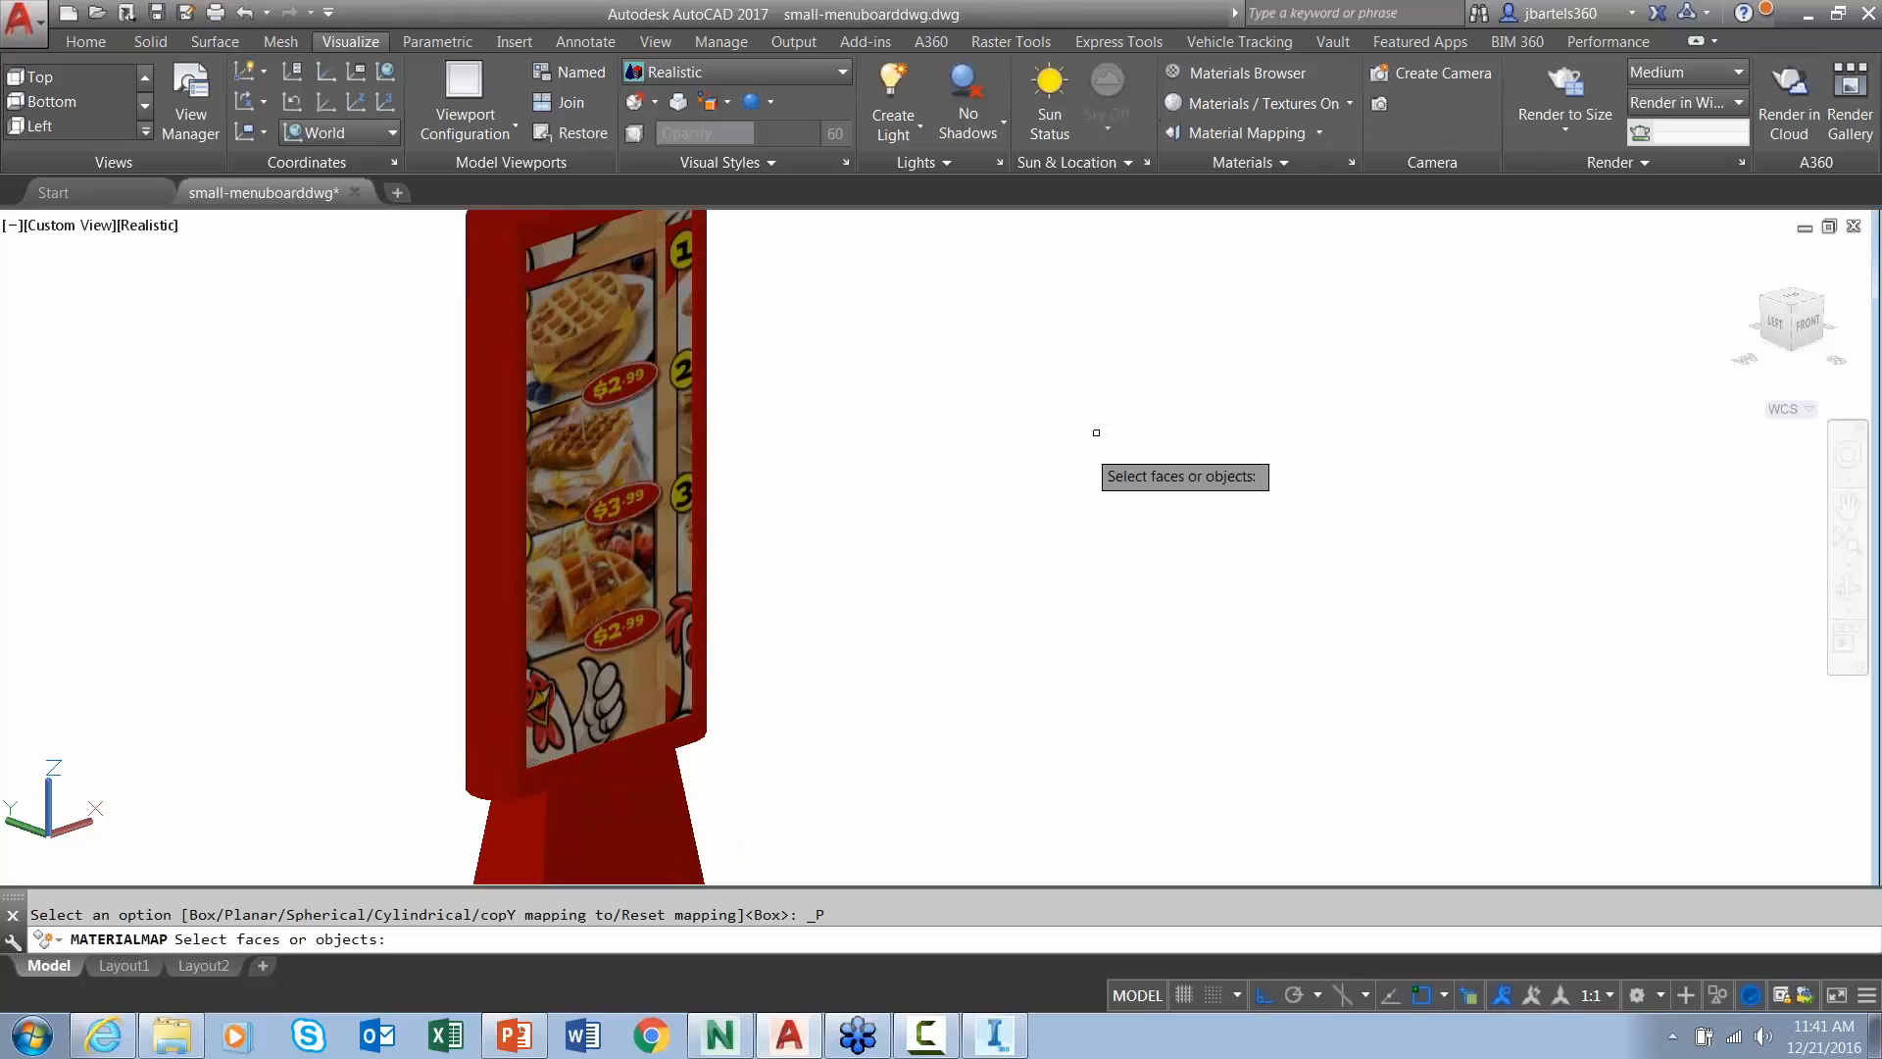
pyautogui.click(607, 421)
pyautogui.click(674, 514)
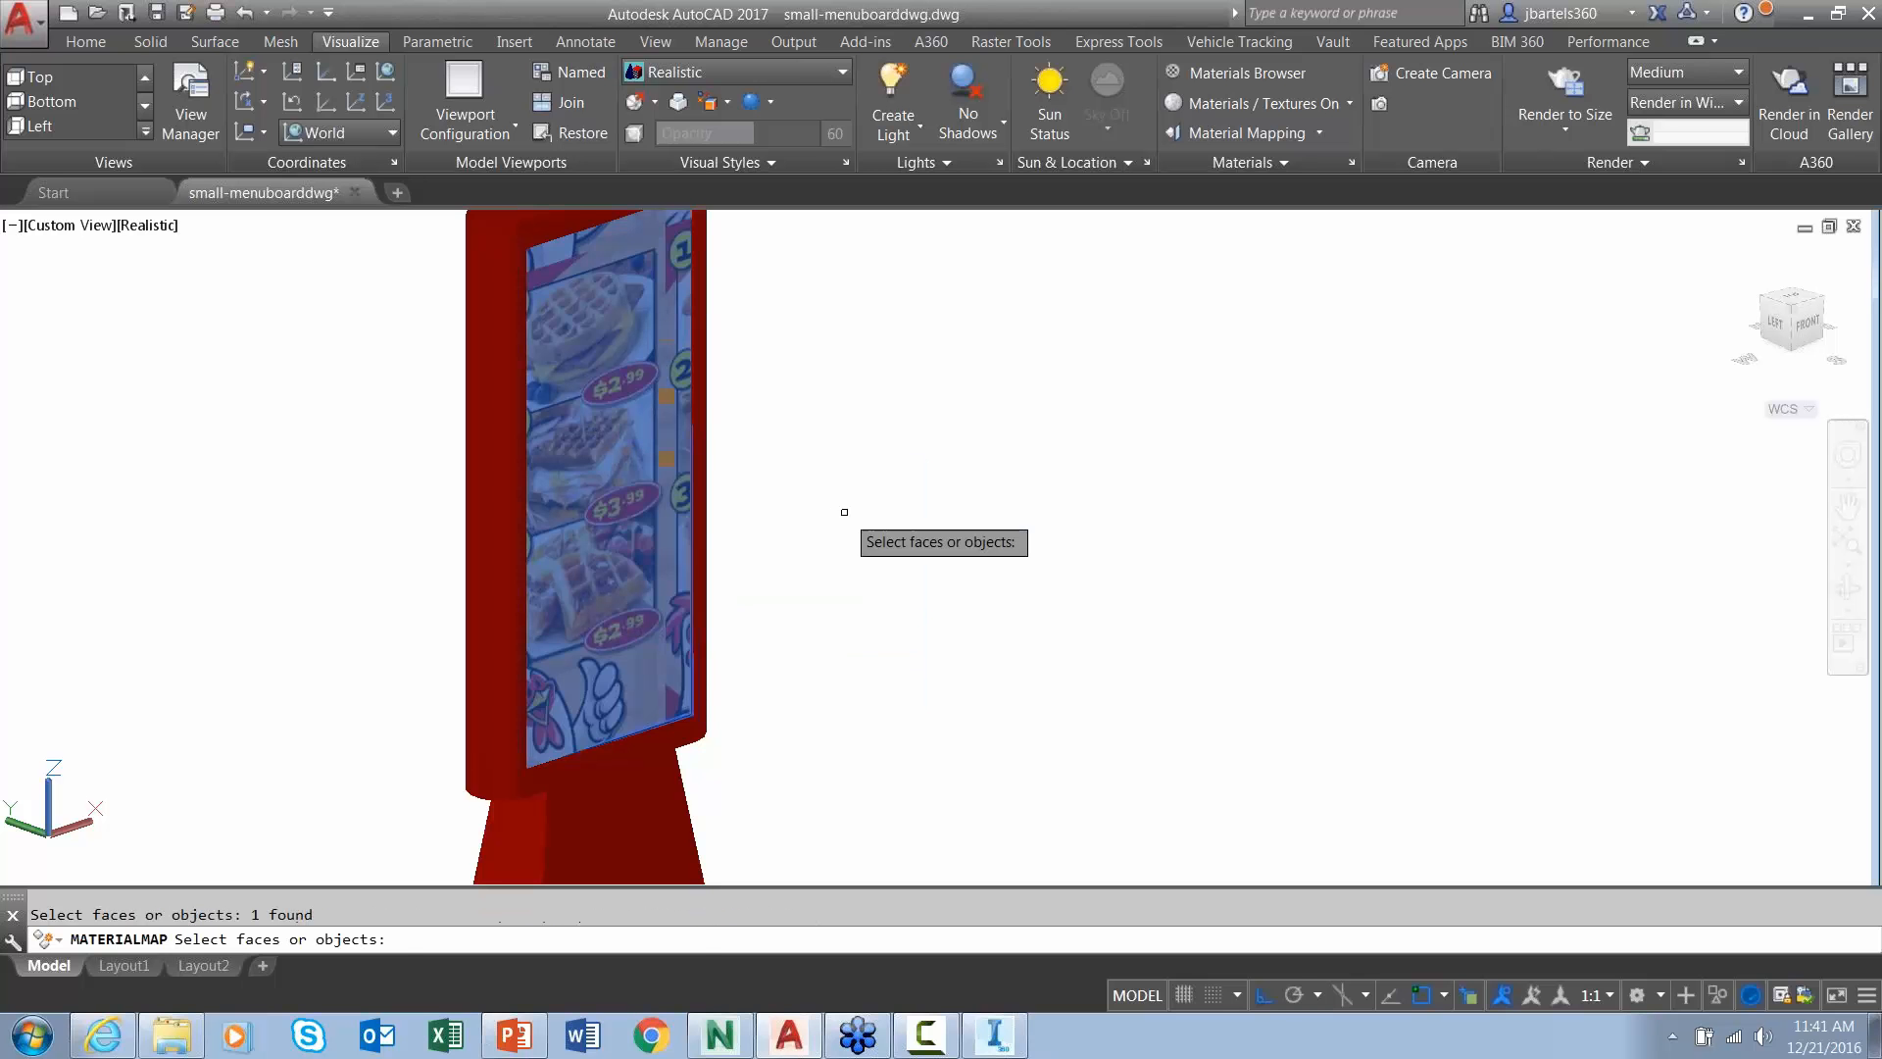
pyautogui.press('Return')
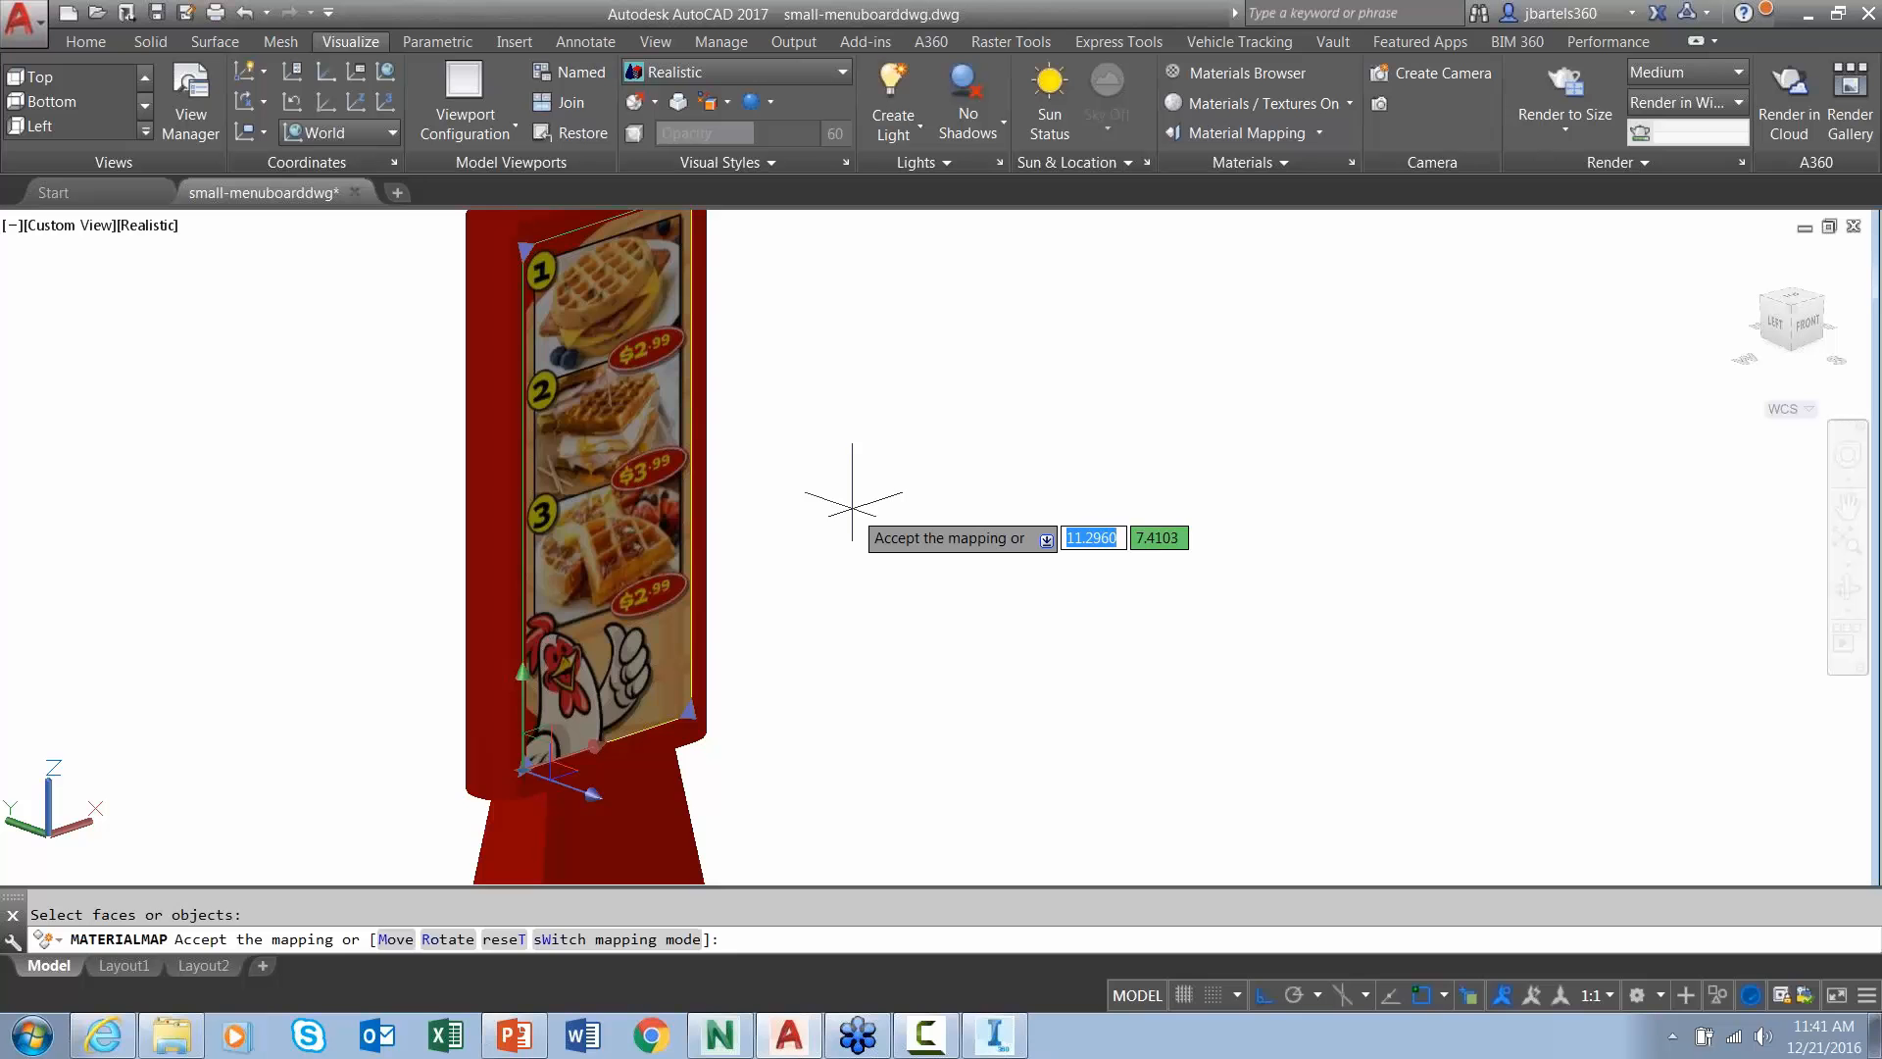
pyautogui.press('Return')
pyautogui.scroll(-3, 895, 585)
pyautogui.scroll(1, 903, 597)
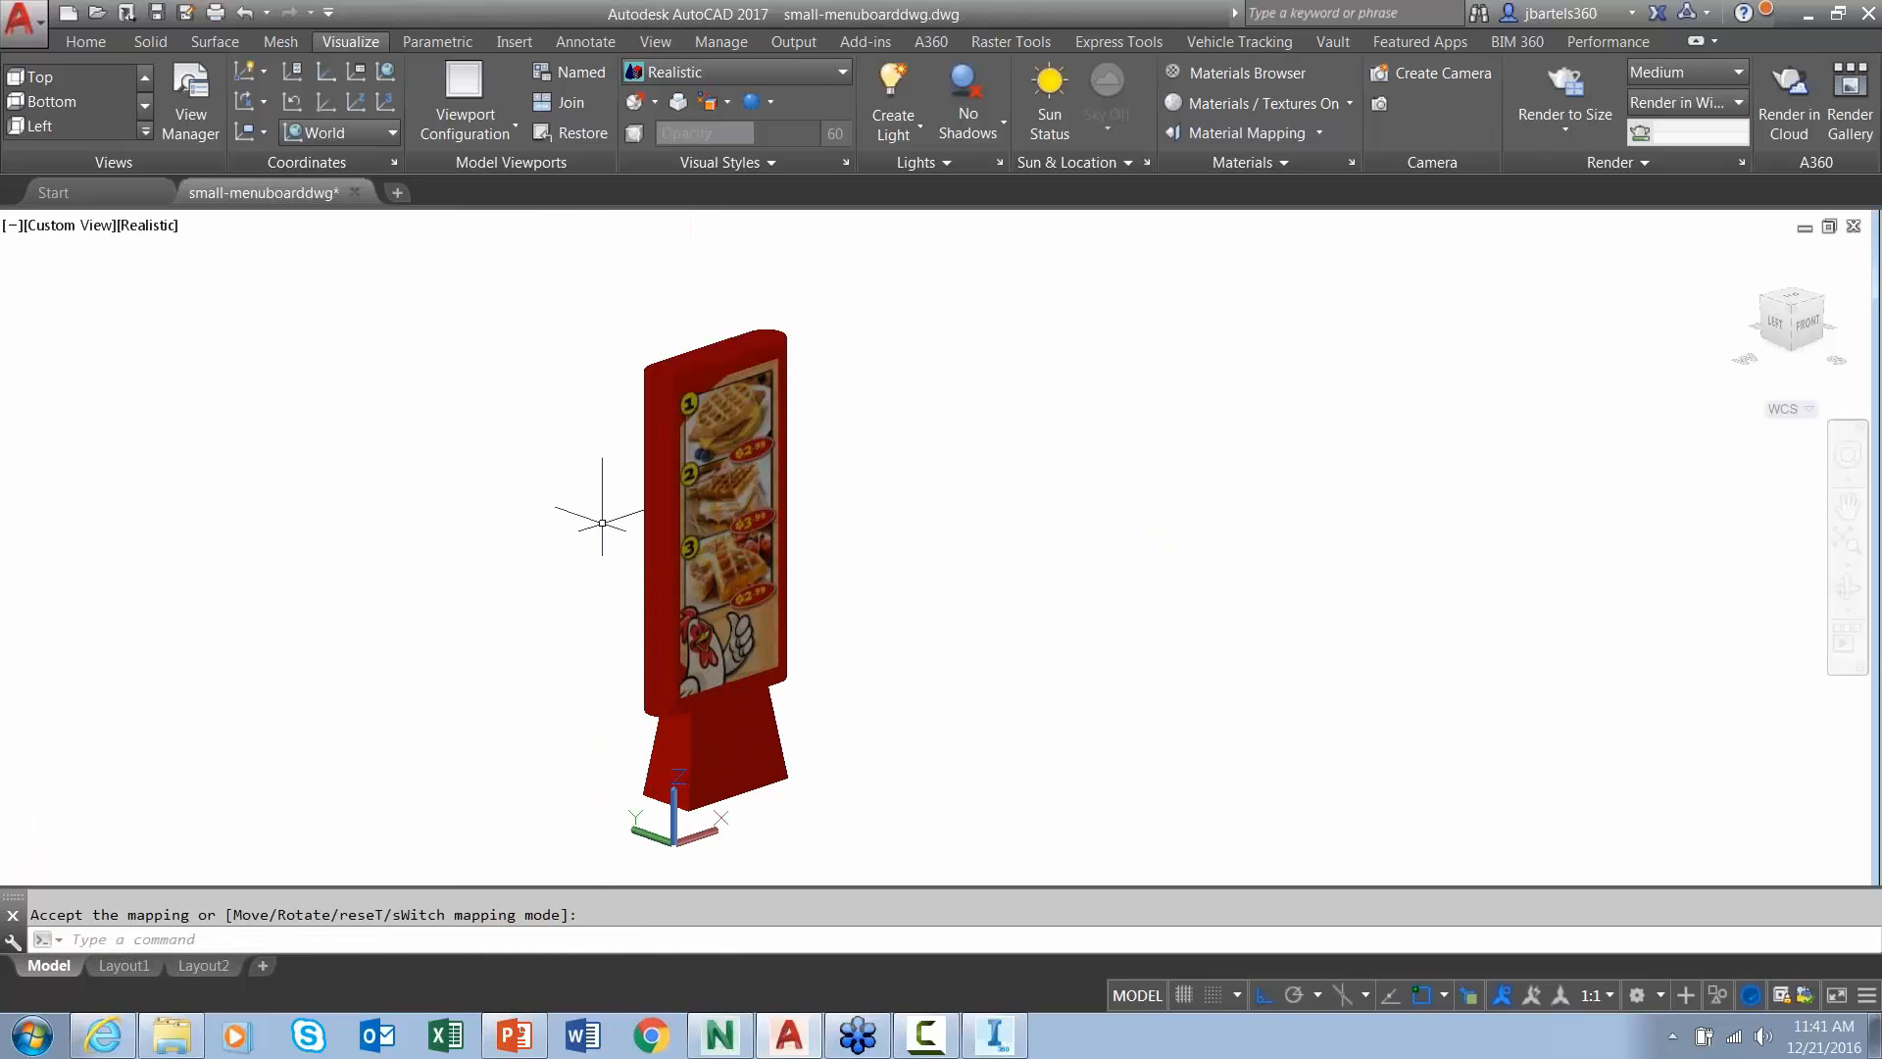
# - Export the drawing as small-menuboarddwg.fbx into the exercise files\fbx folder
pyautogui.click(22, 20)
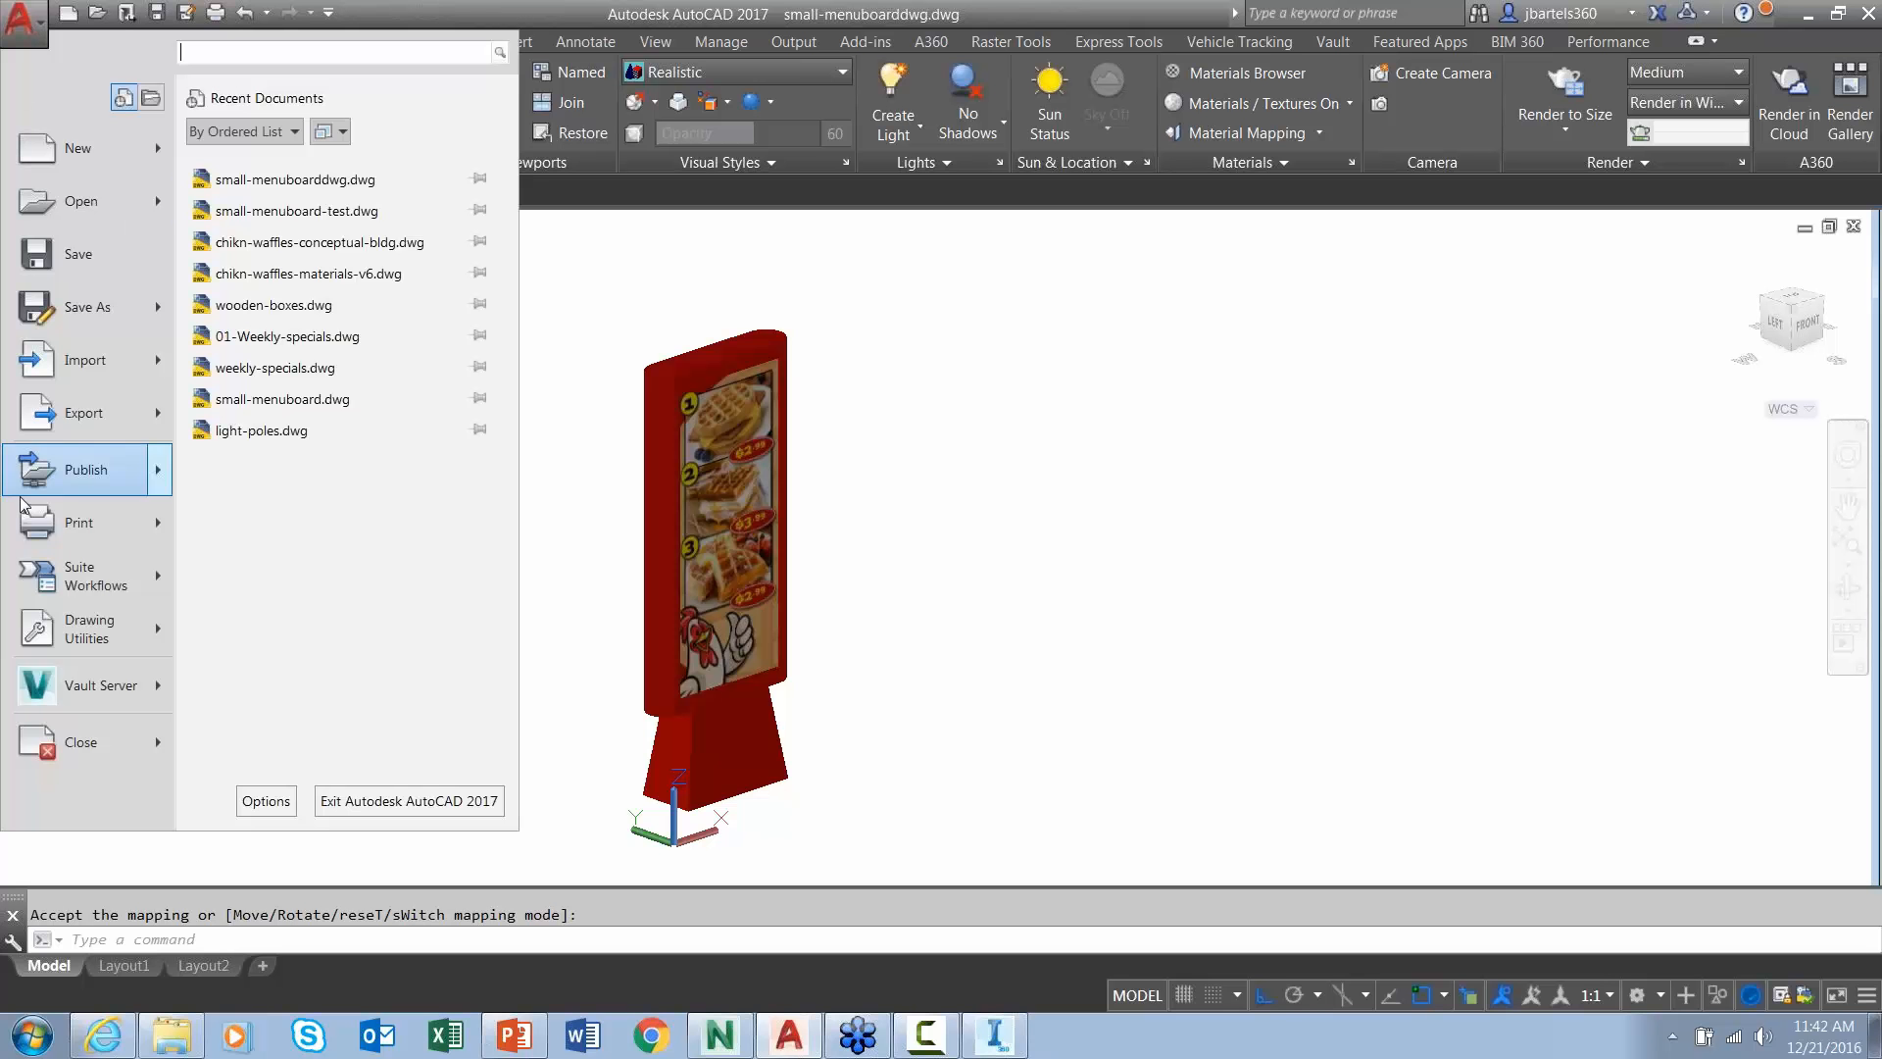
pyautogui.moveTo(21, 528)
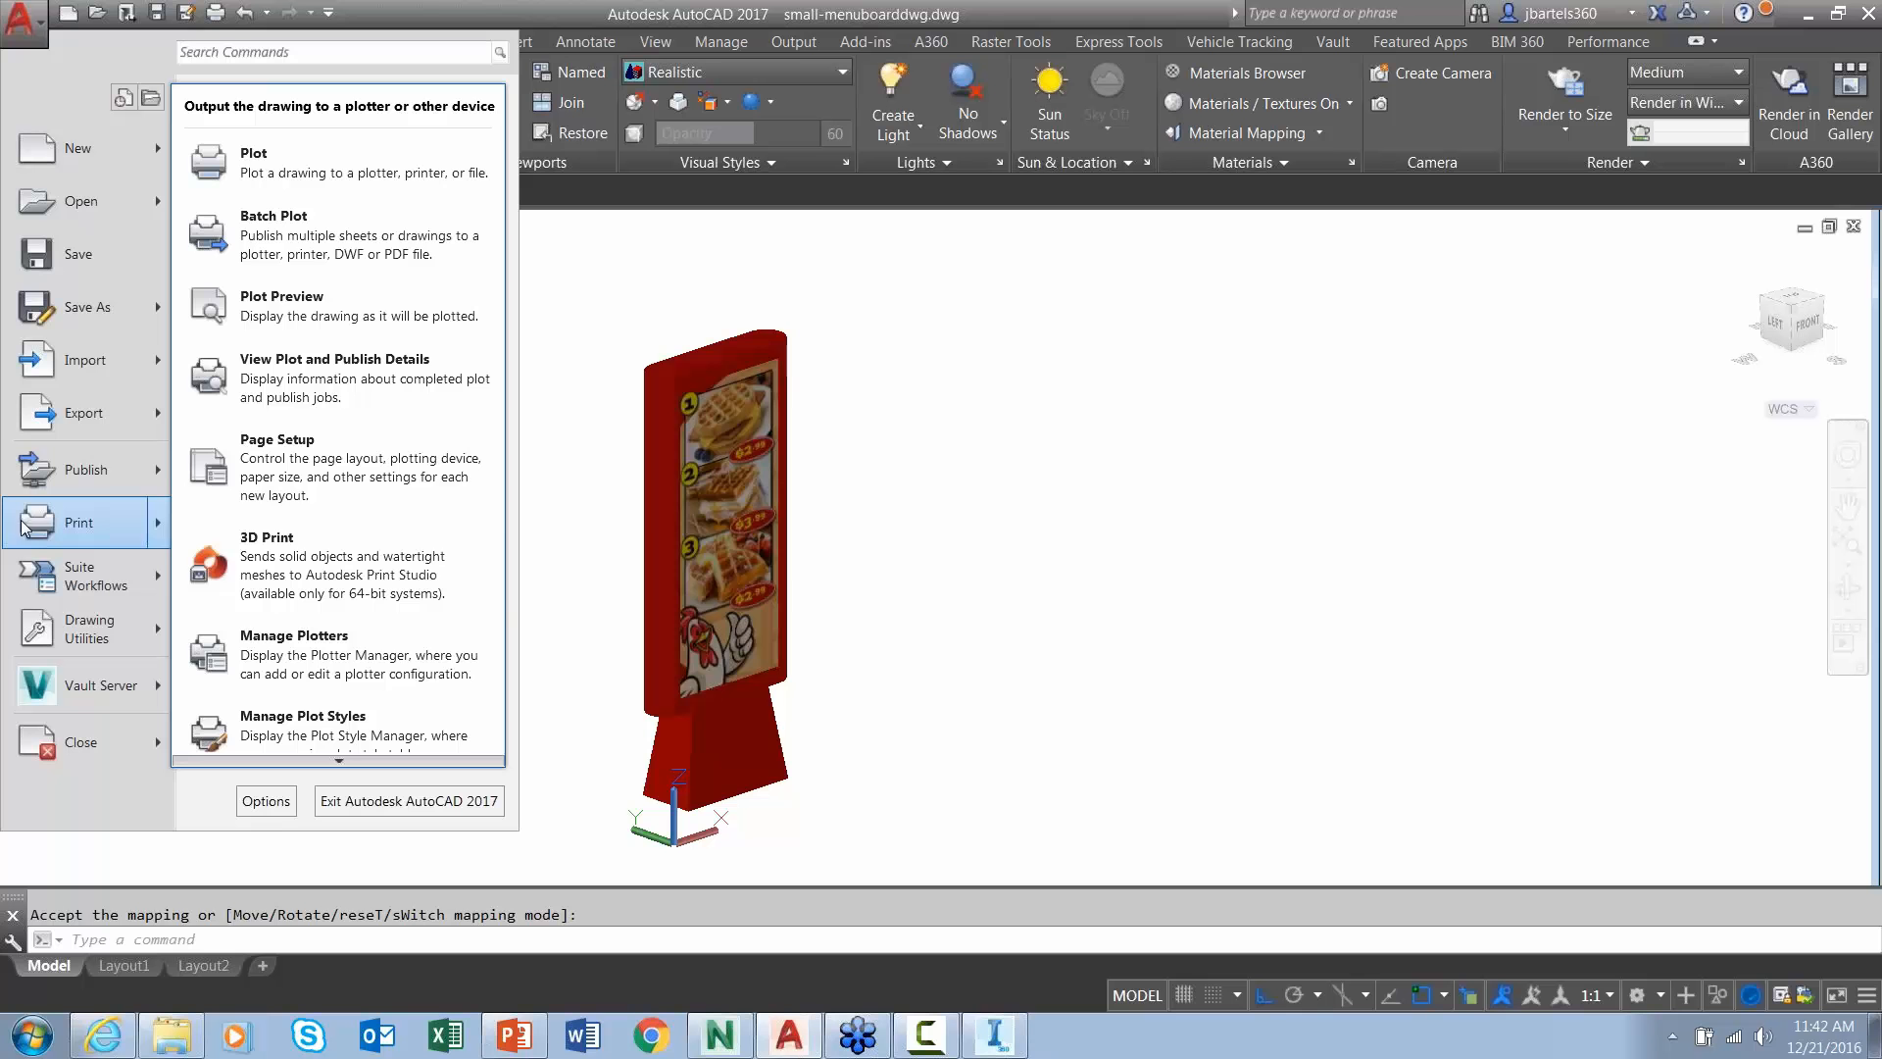
pyautogui.moveTo(61, 431)
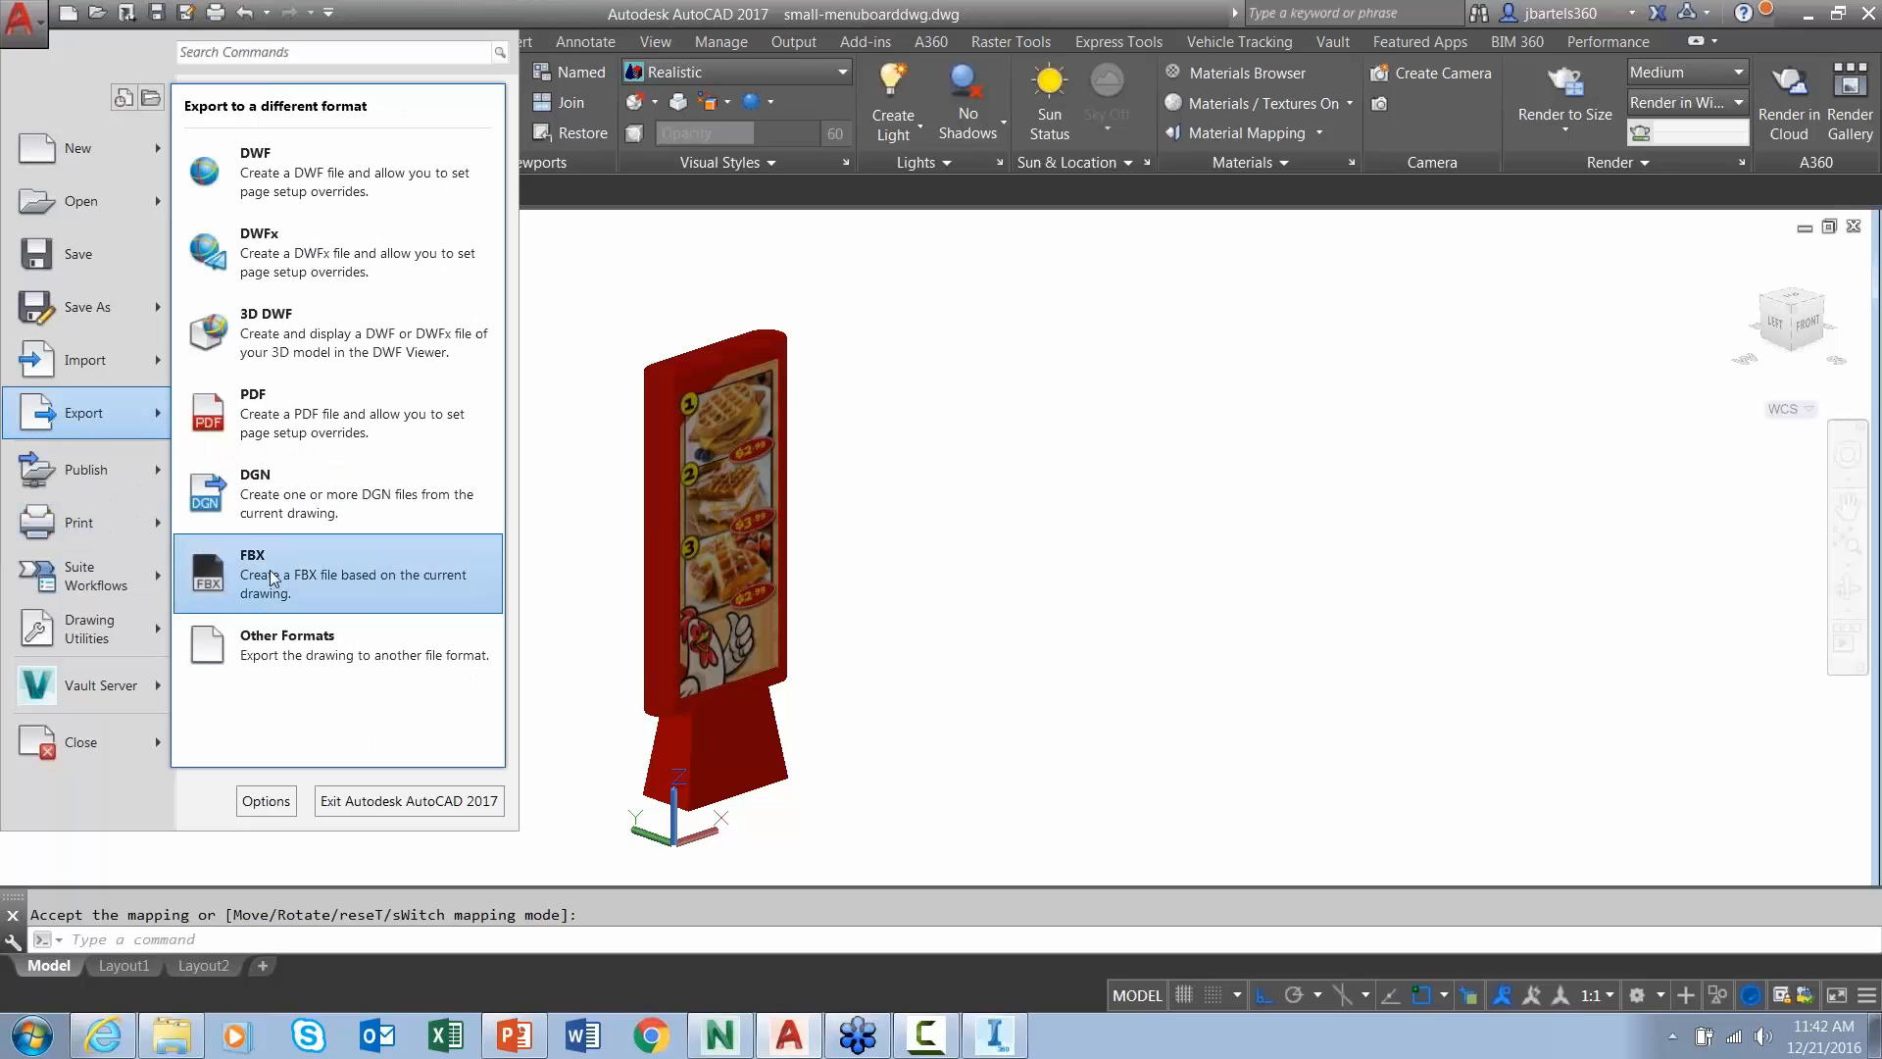
pyautogui.click(294, 563)
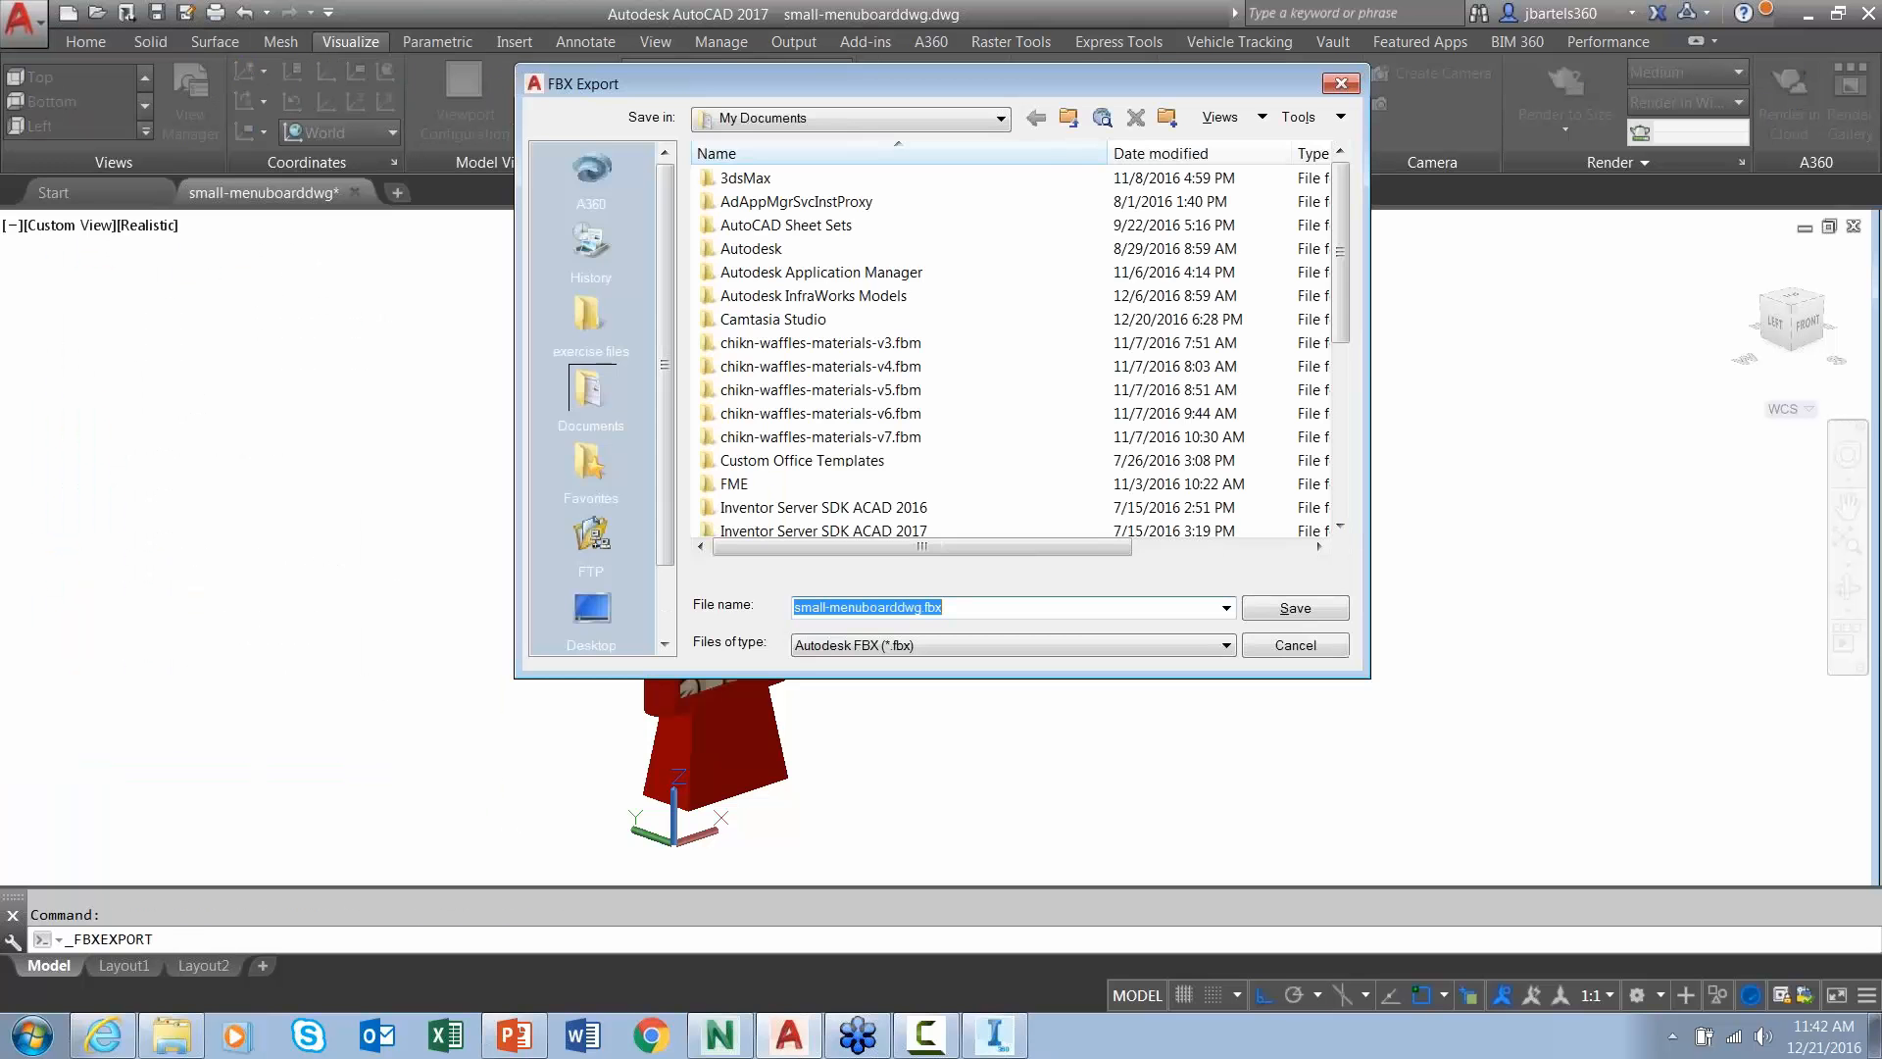
pyautogui.click(589, 316)
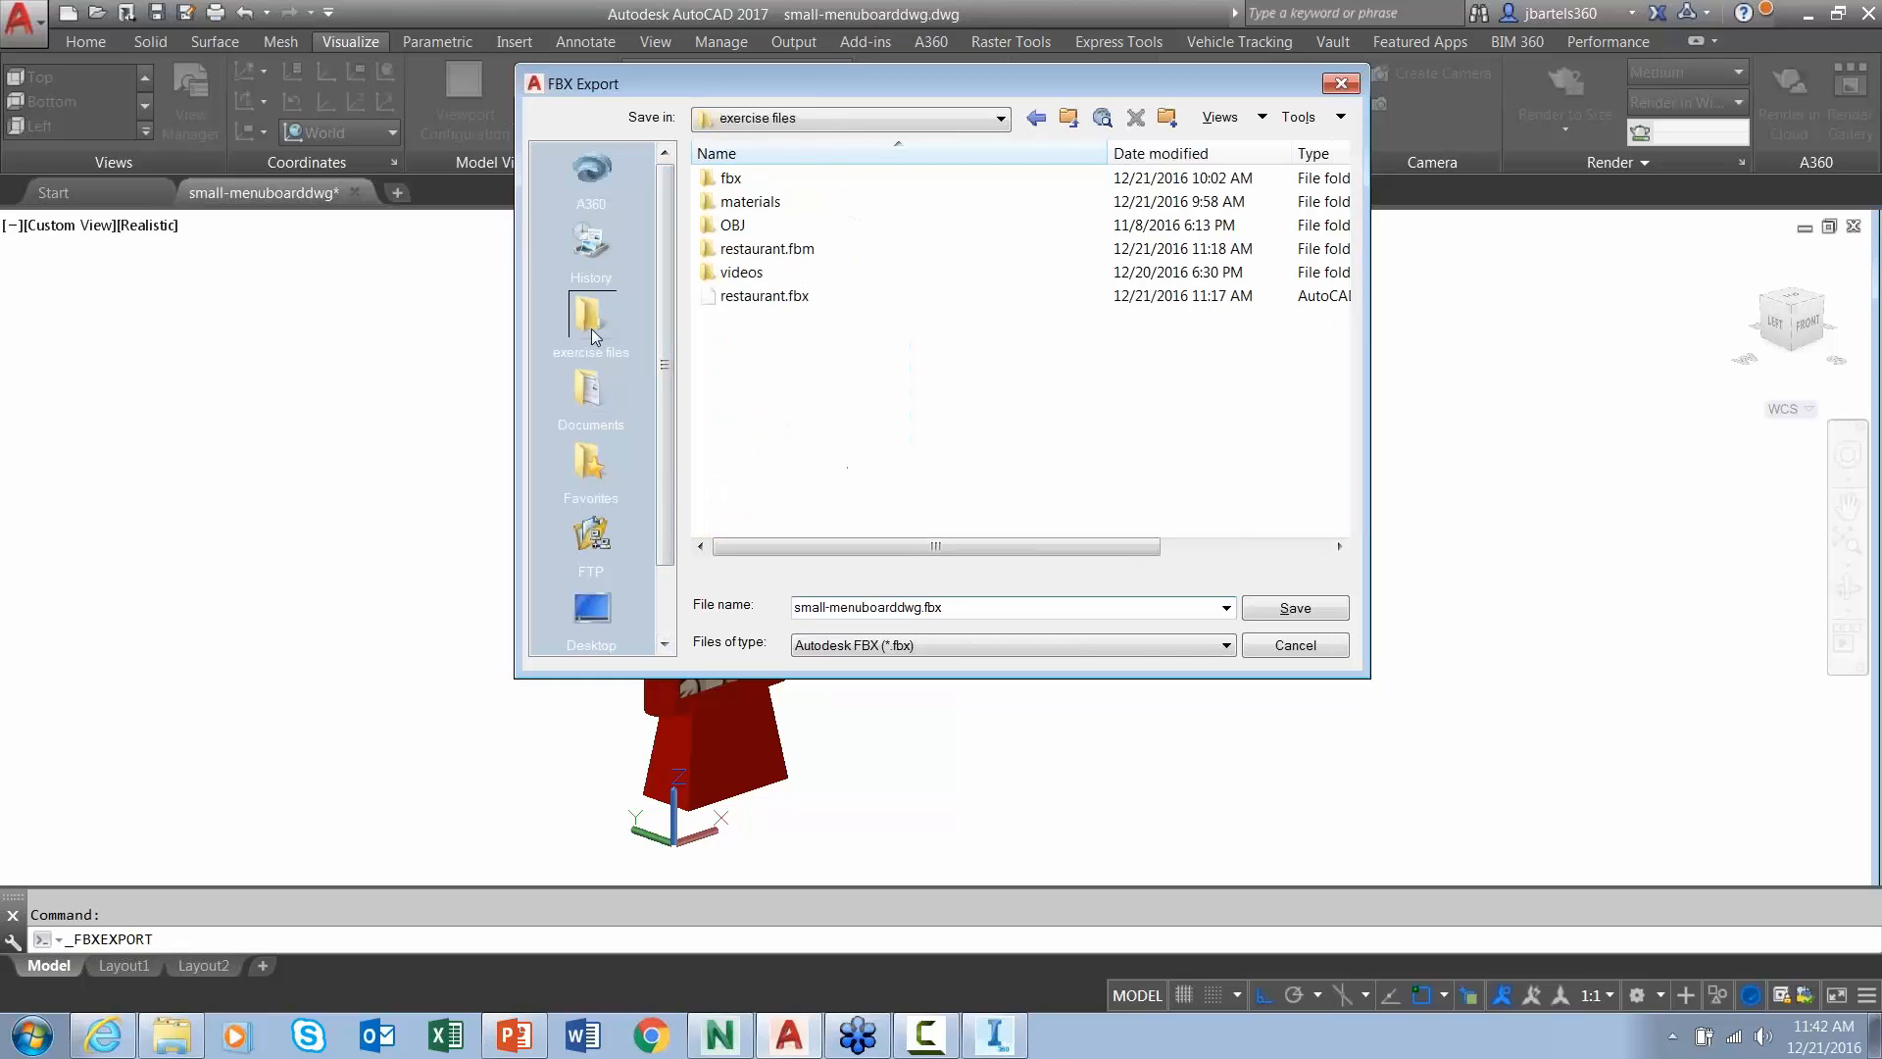
pyautogui.doubleClick(735, 179)
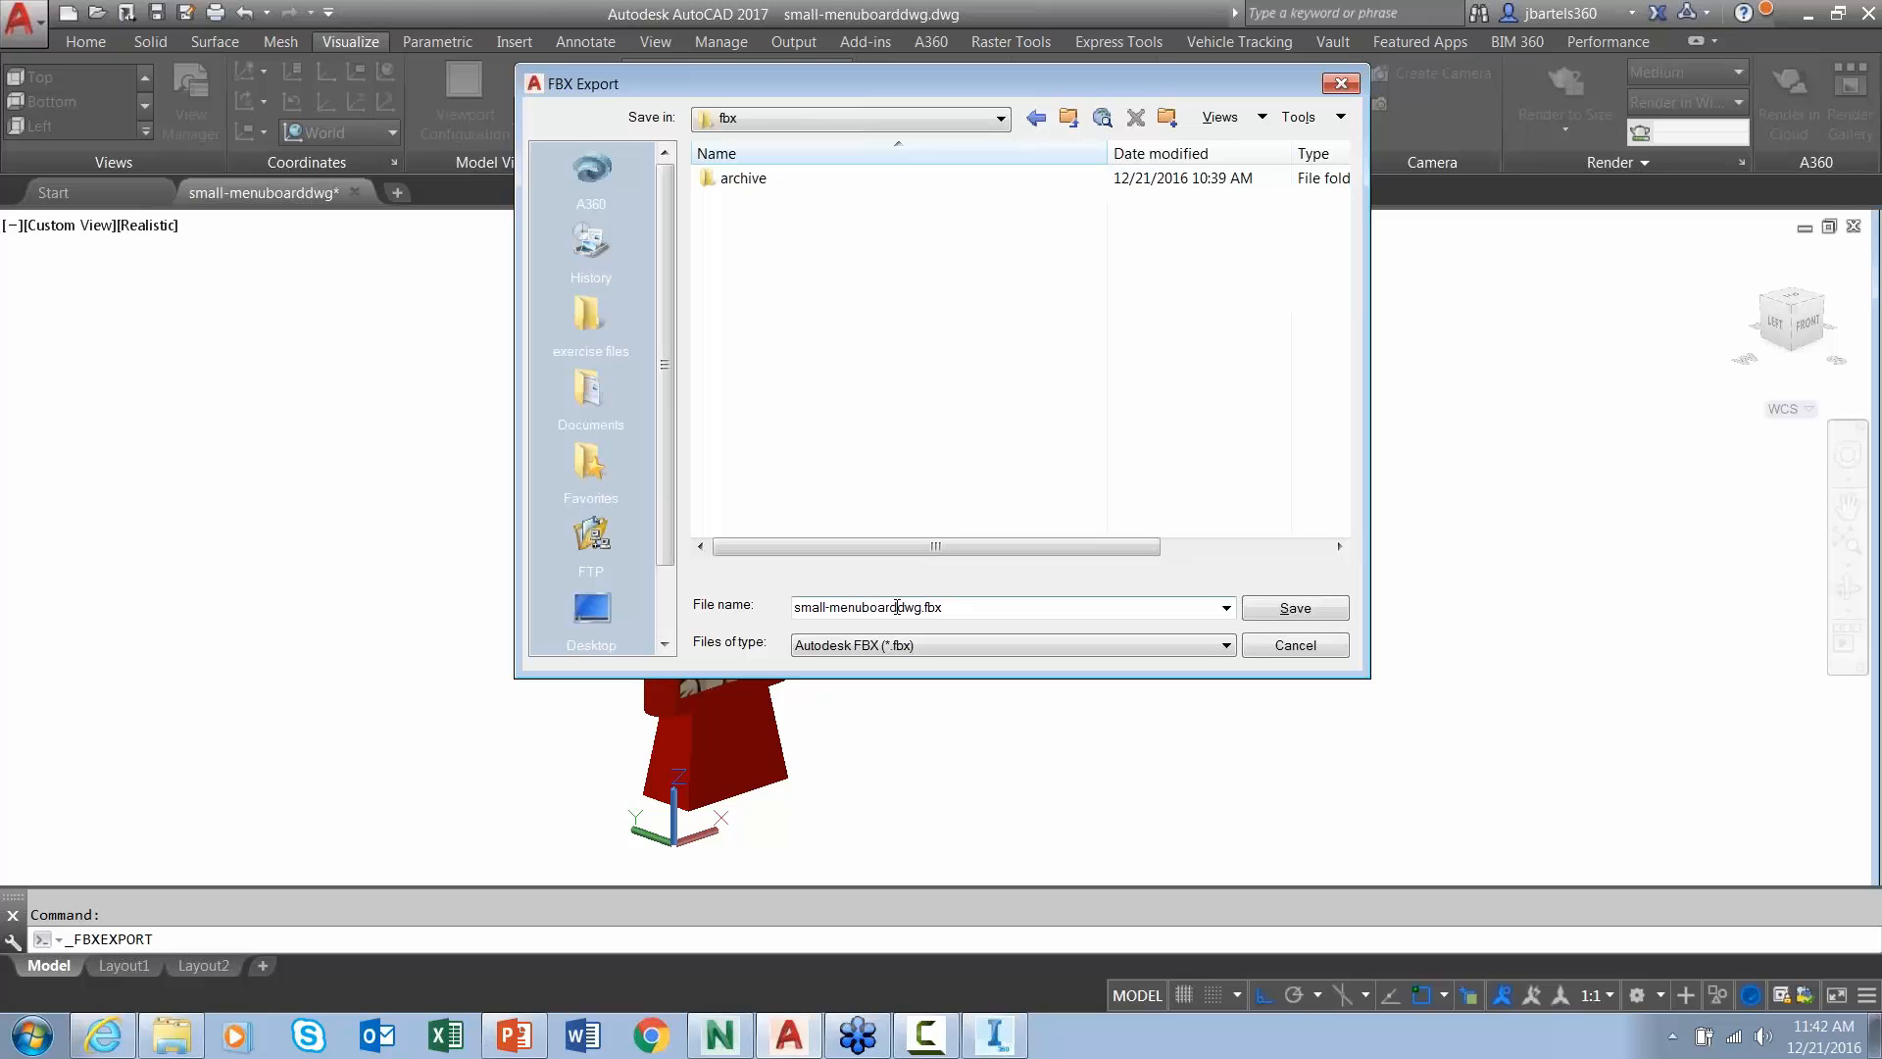
pyautogui.doubleClick(897, 607)
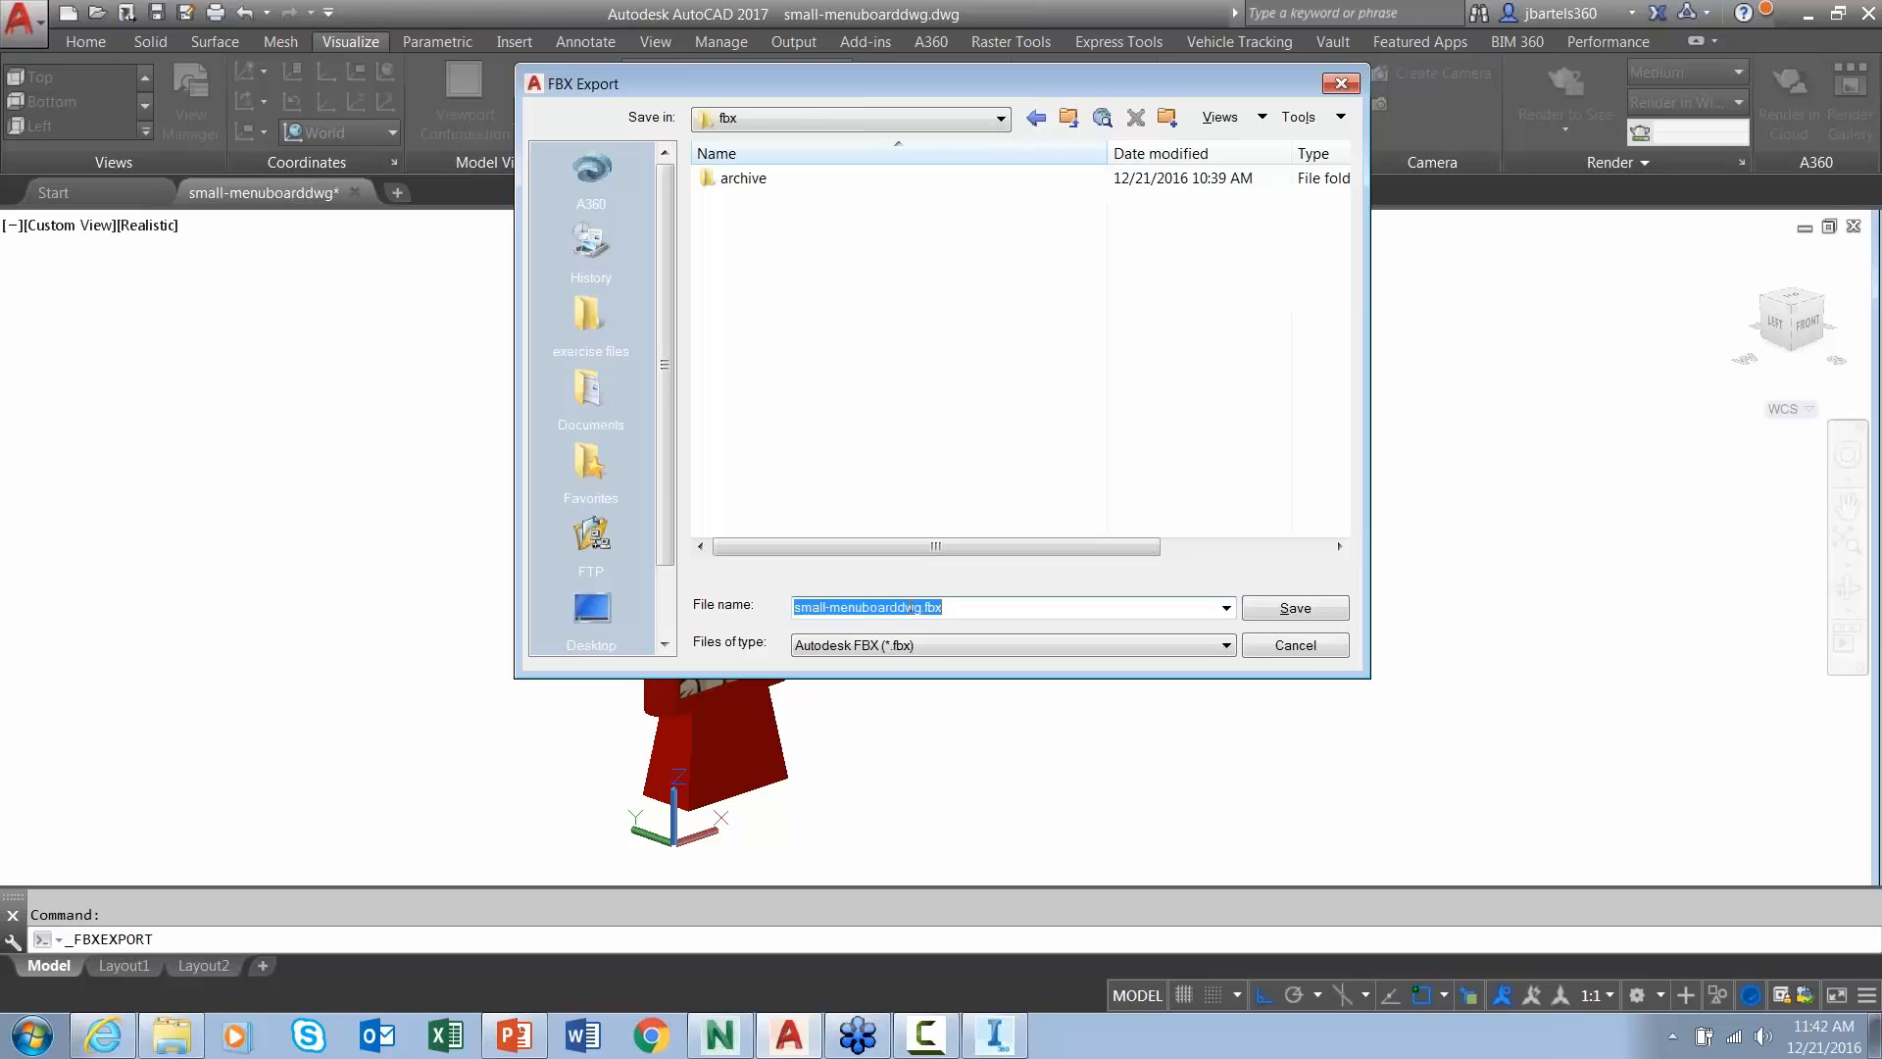
pyautogui.click(1273, 612)
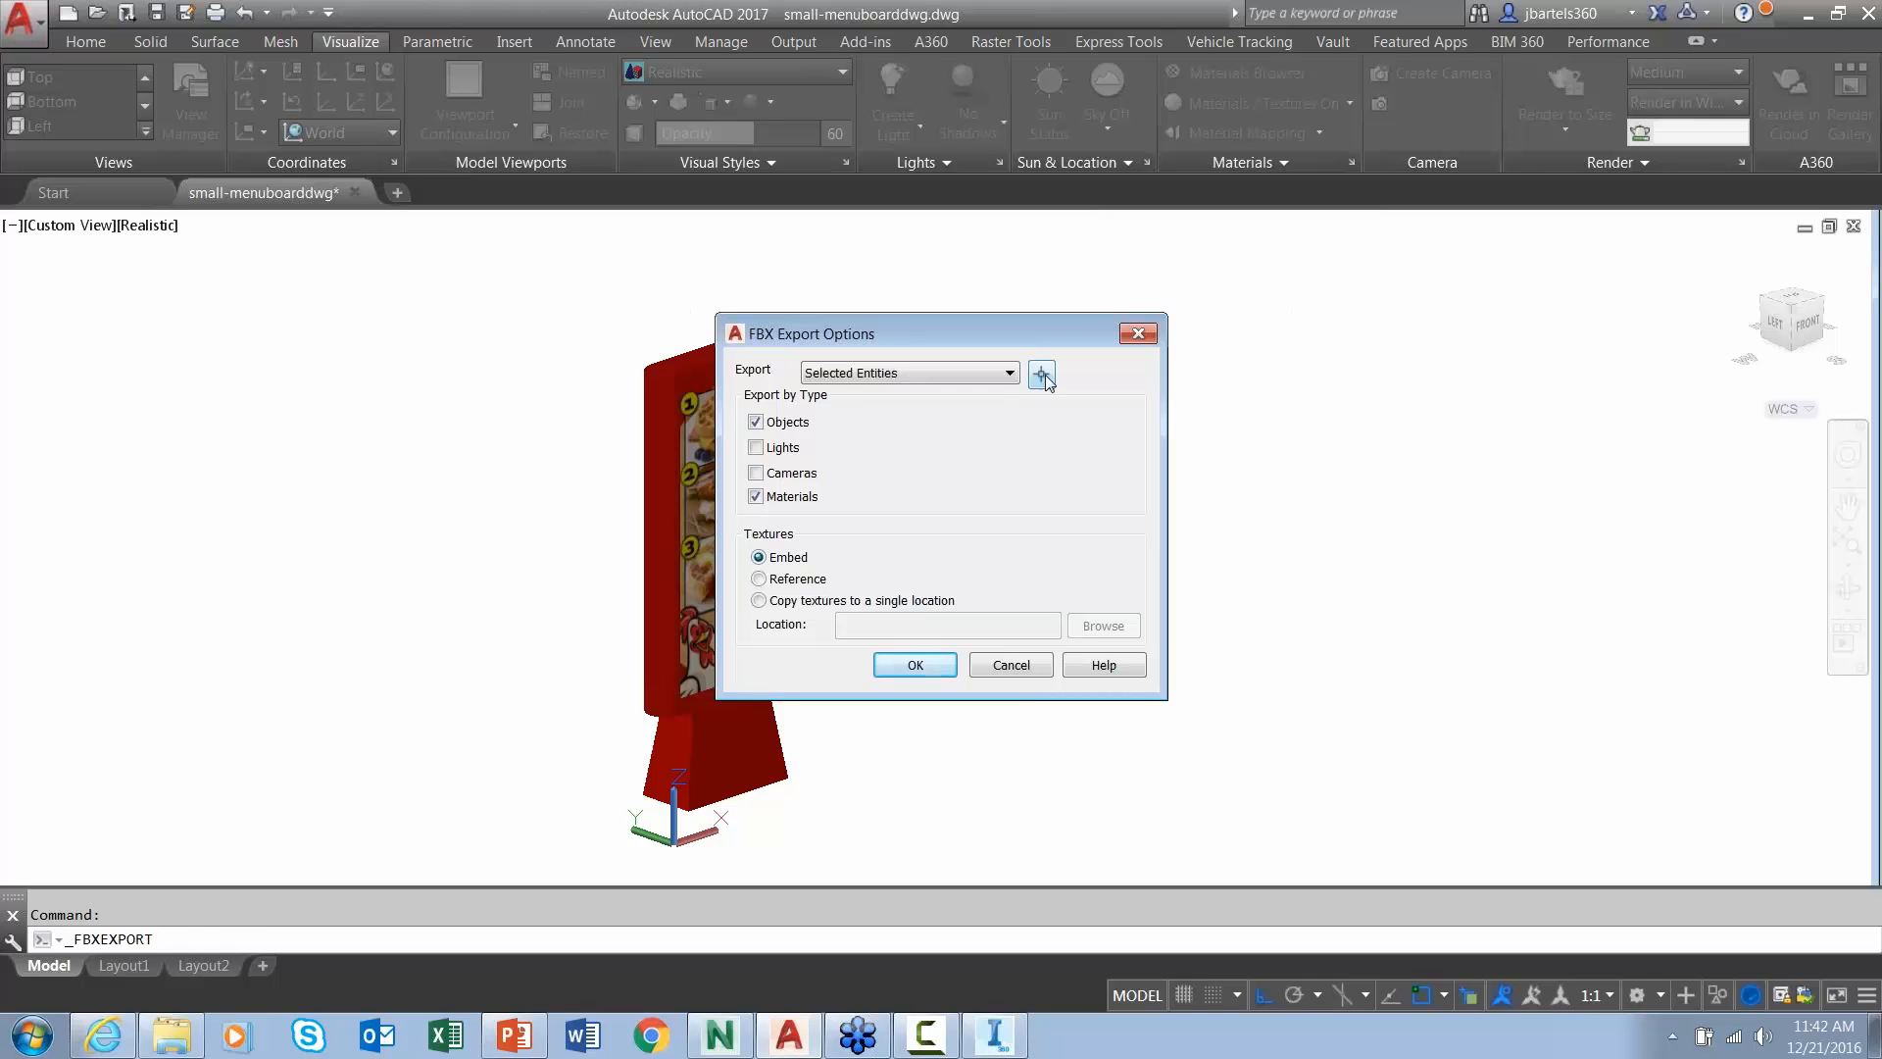
# - Select the menu board for the FBX export, confirm the options, and minimize AutoCAD
pyautogui.click(1042, 375)
pyautogui.click(964, 296)
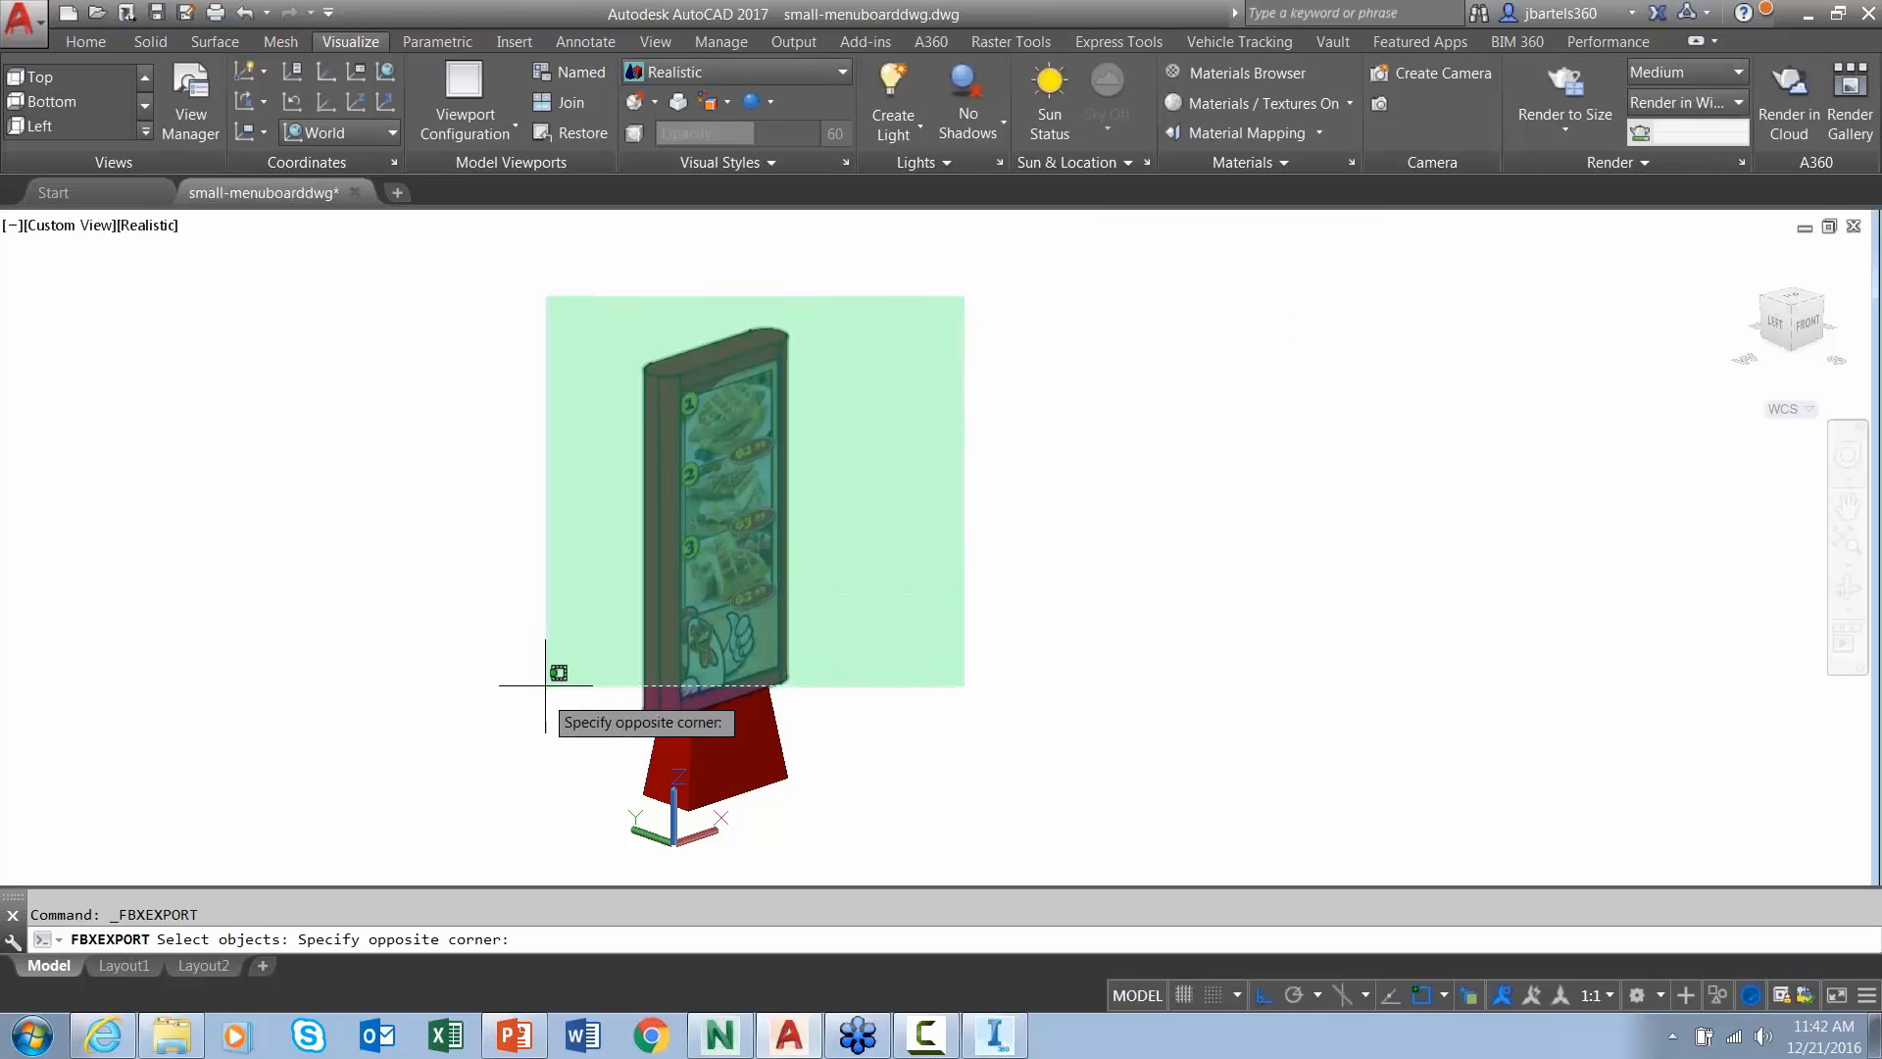
pyautogui.click(505, 813)
pyautogui.press('Return')
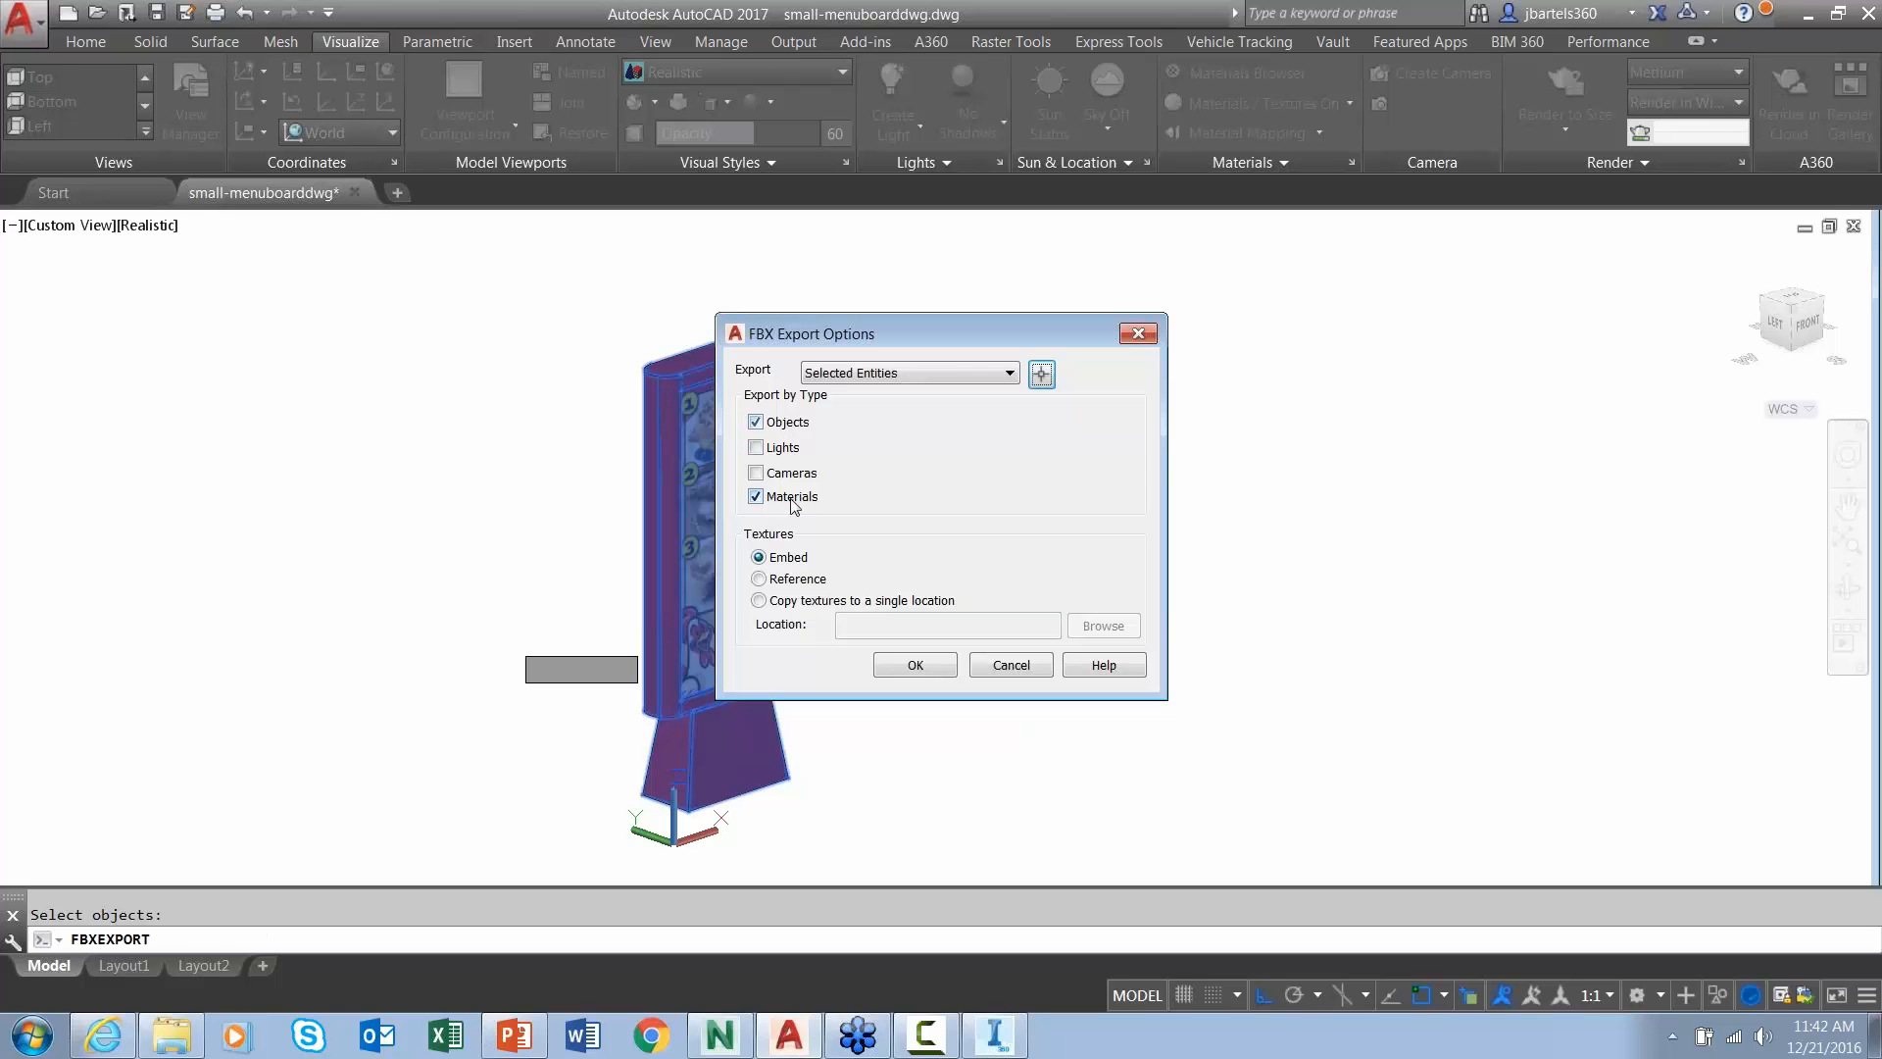
pyautogui.click(943, 673)
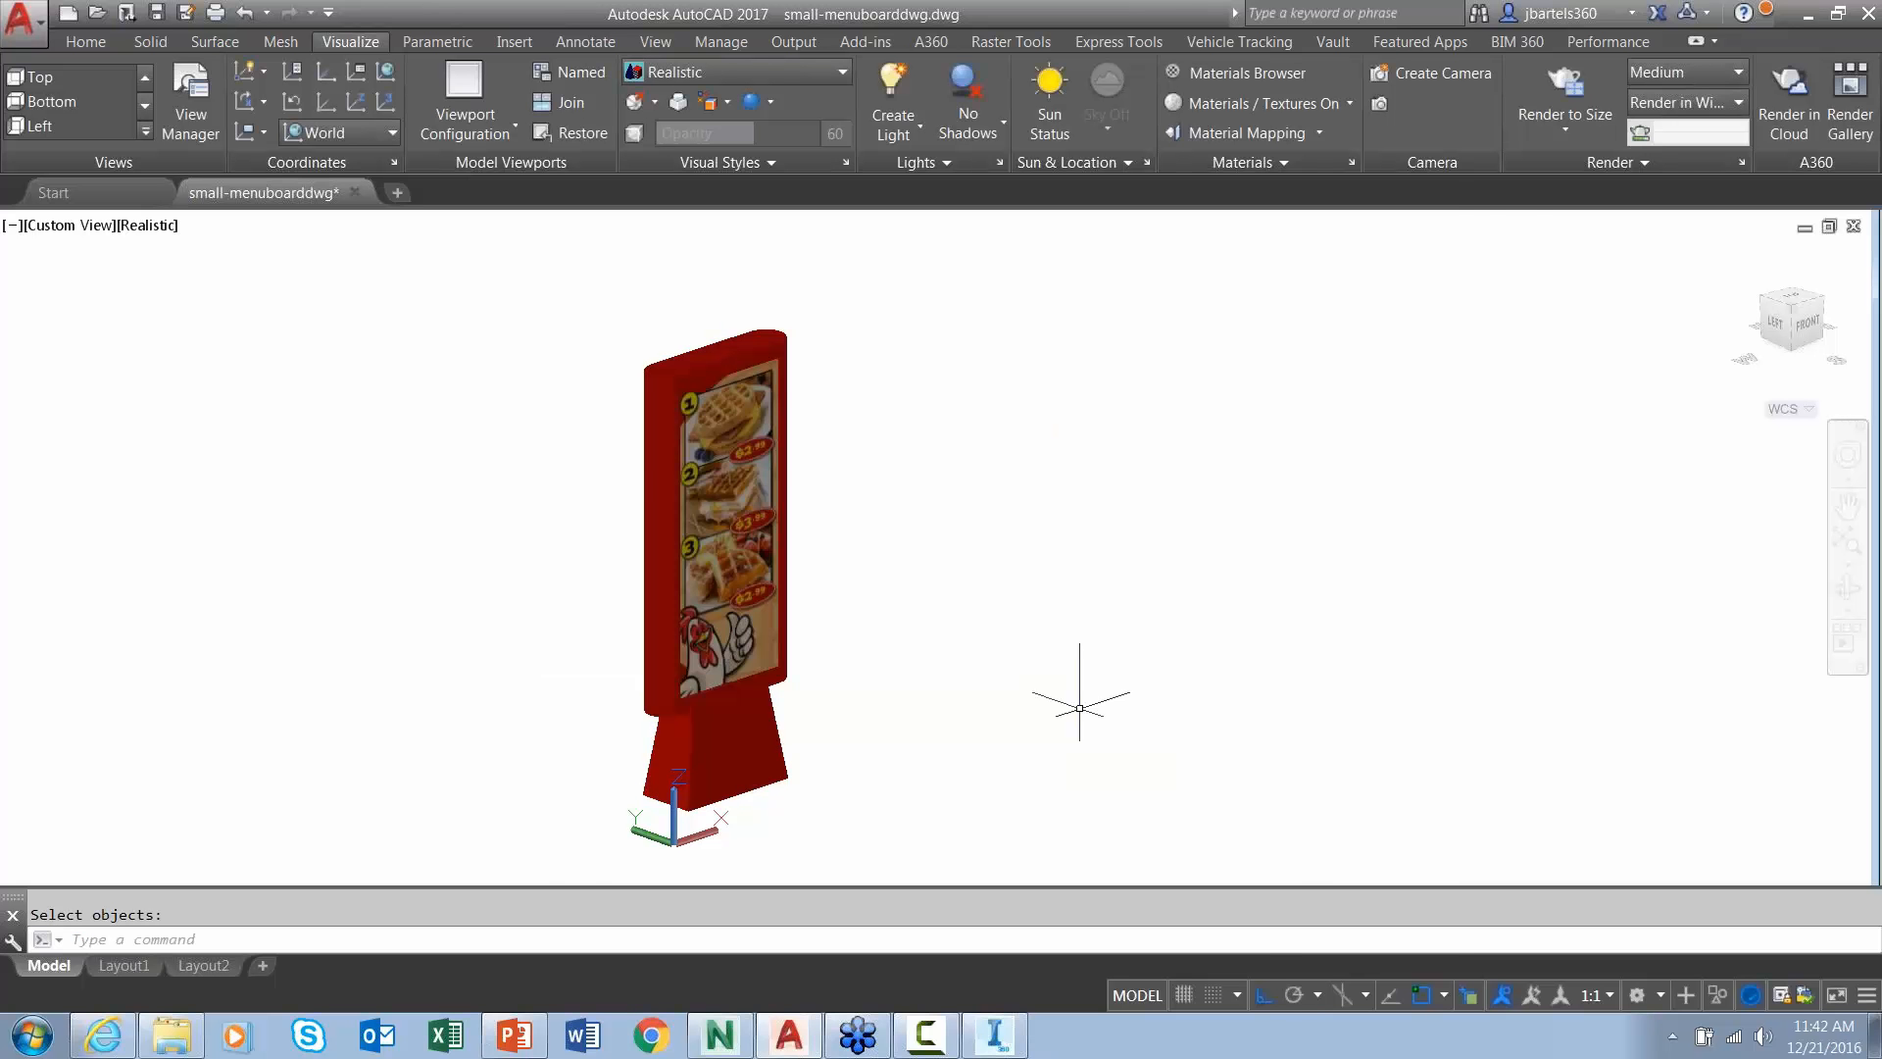
pyautogui.click(1807, 18)
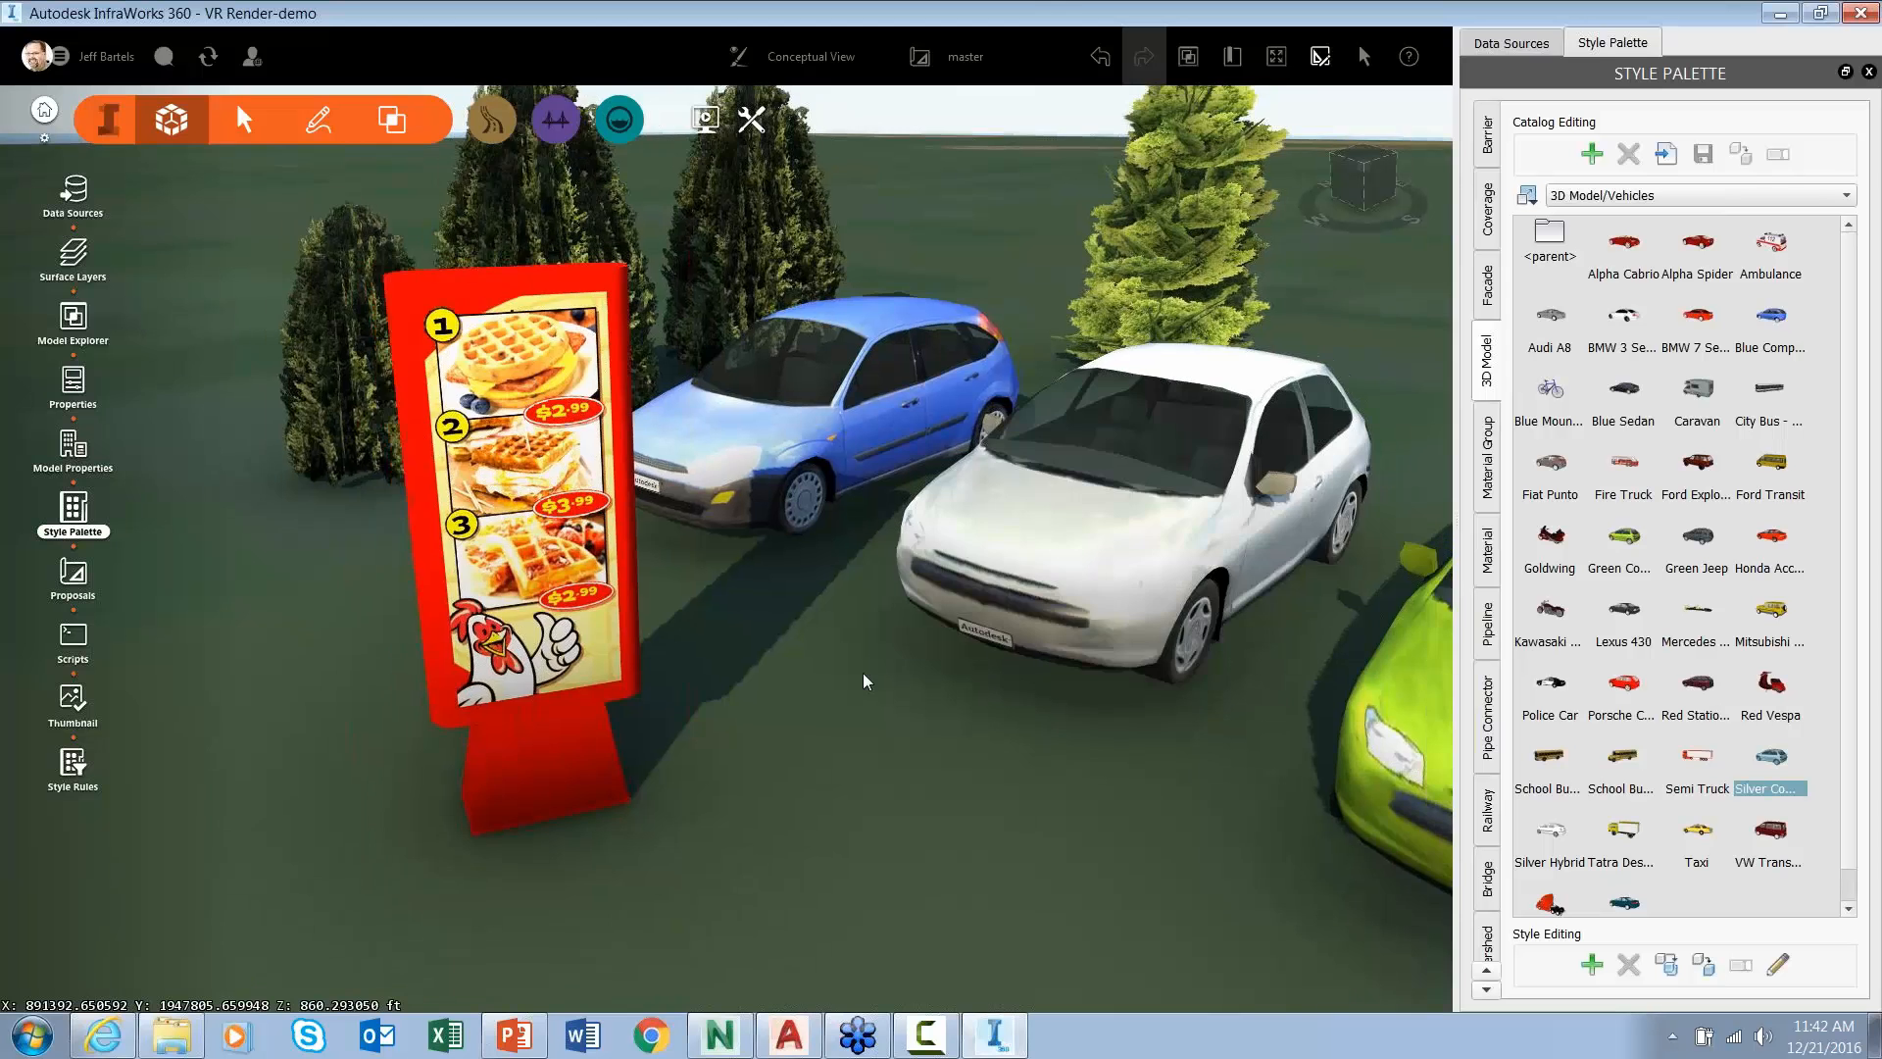
# - Remove the small-menuboarddwg data source from the model, confirming with Yes, then open Explorer
pyautogui.scroll(-4, 867, 680)
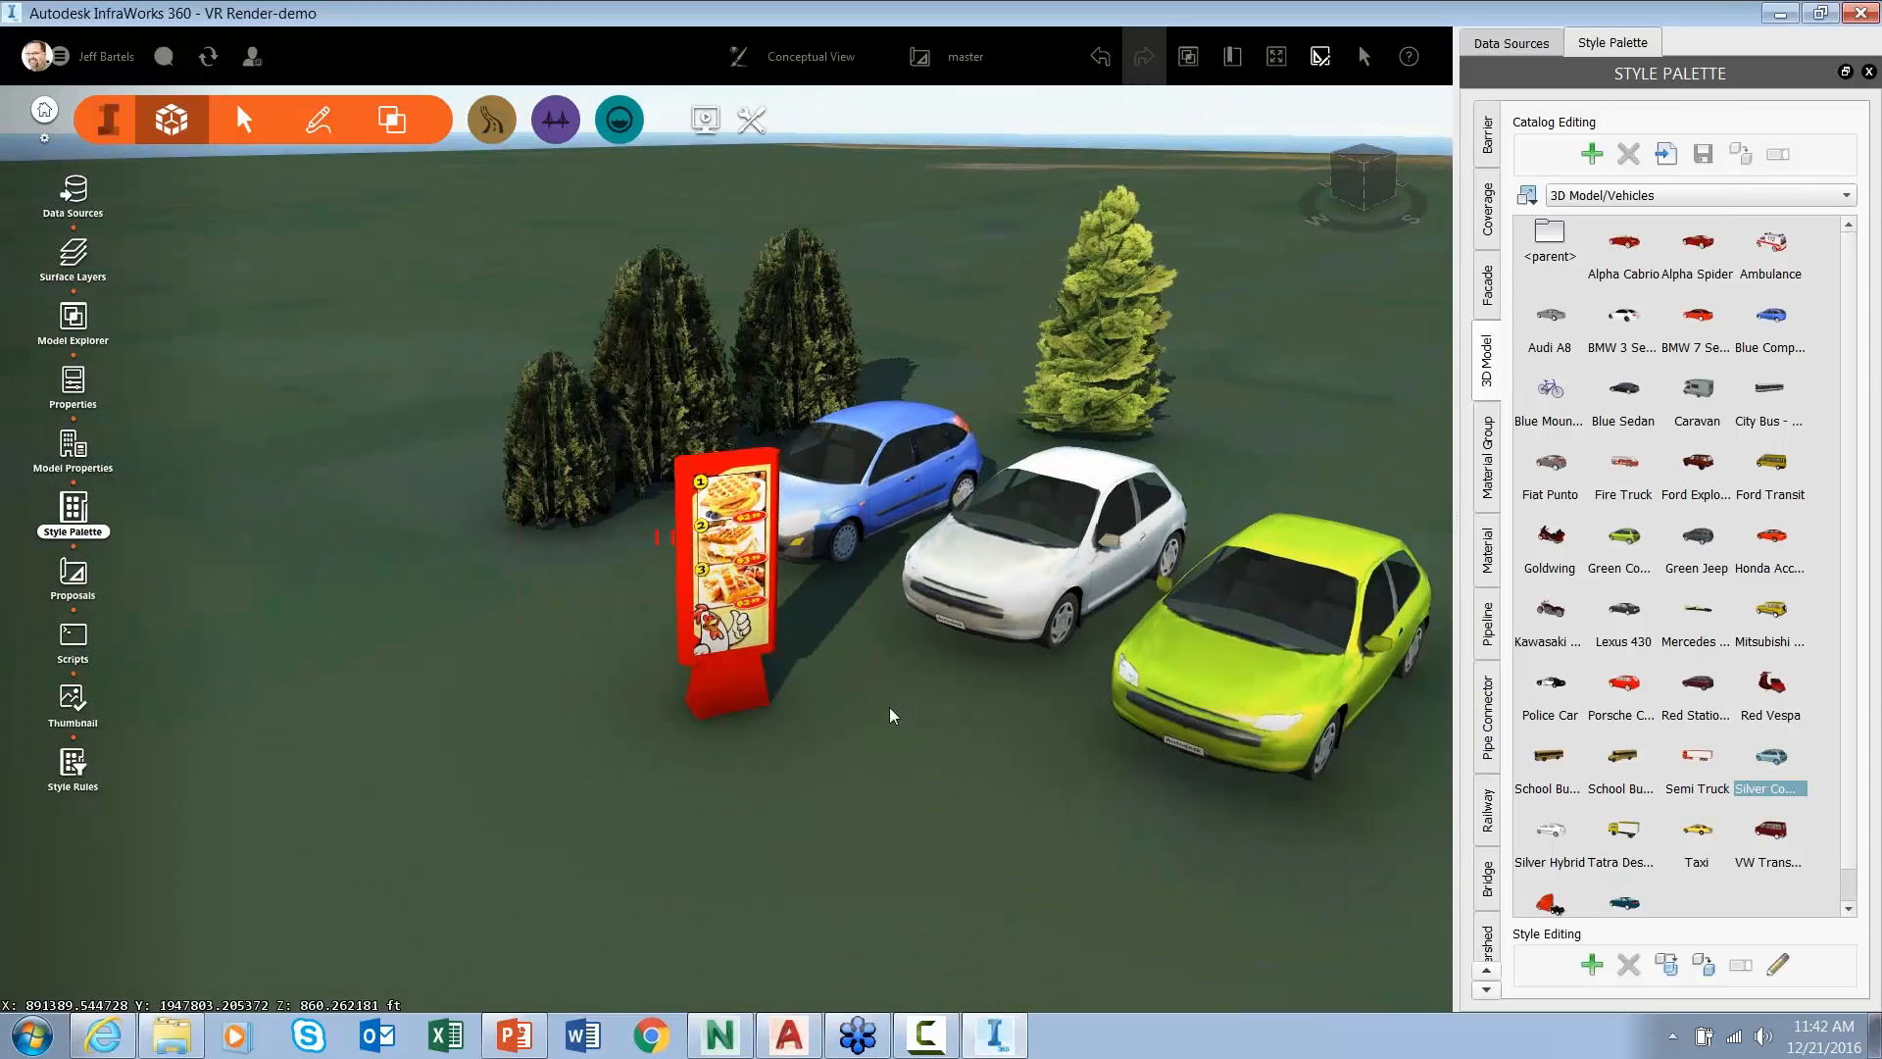
pyautogui.click(73, 194)
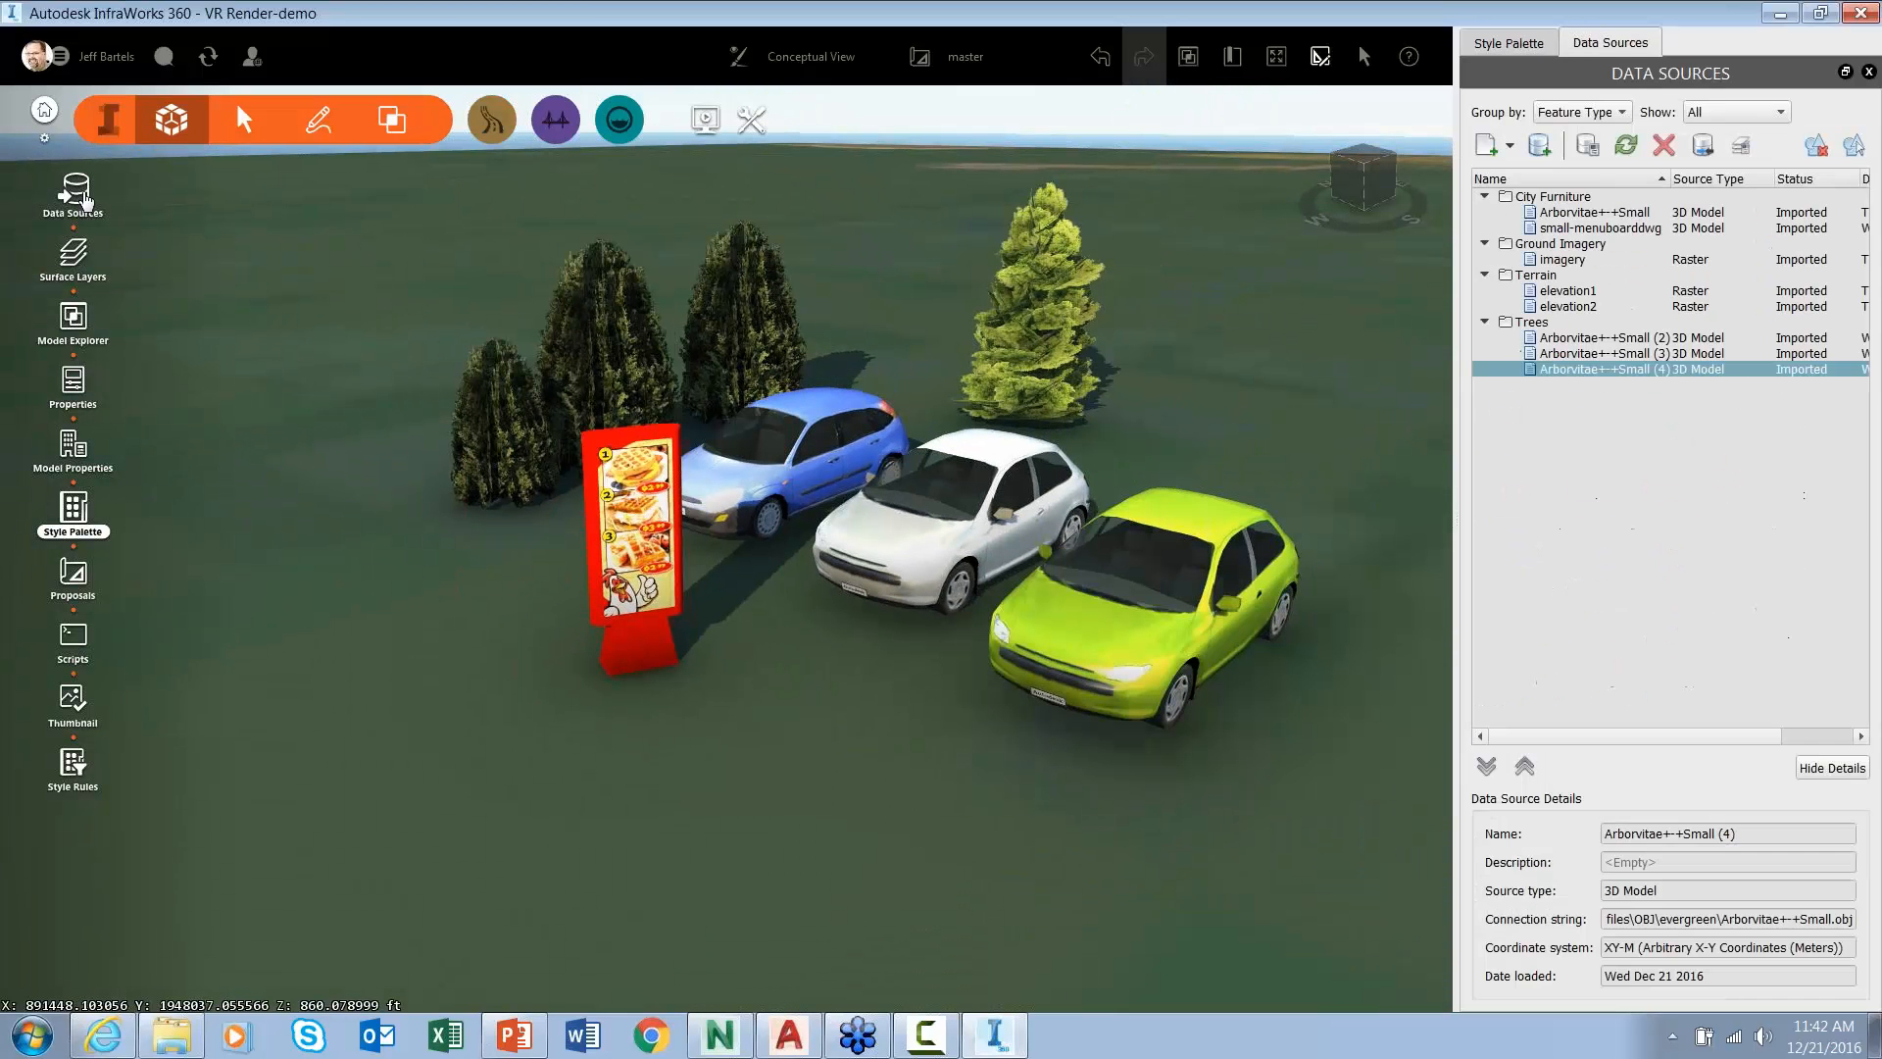
pyautogui.click(1566, 229)
pyautogui.rightClick(1566, 229)
pyautogui.click(1612, 307)
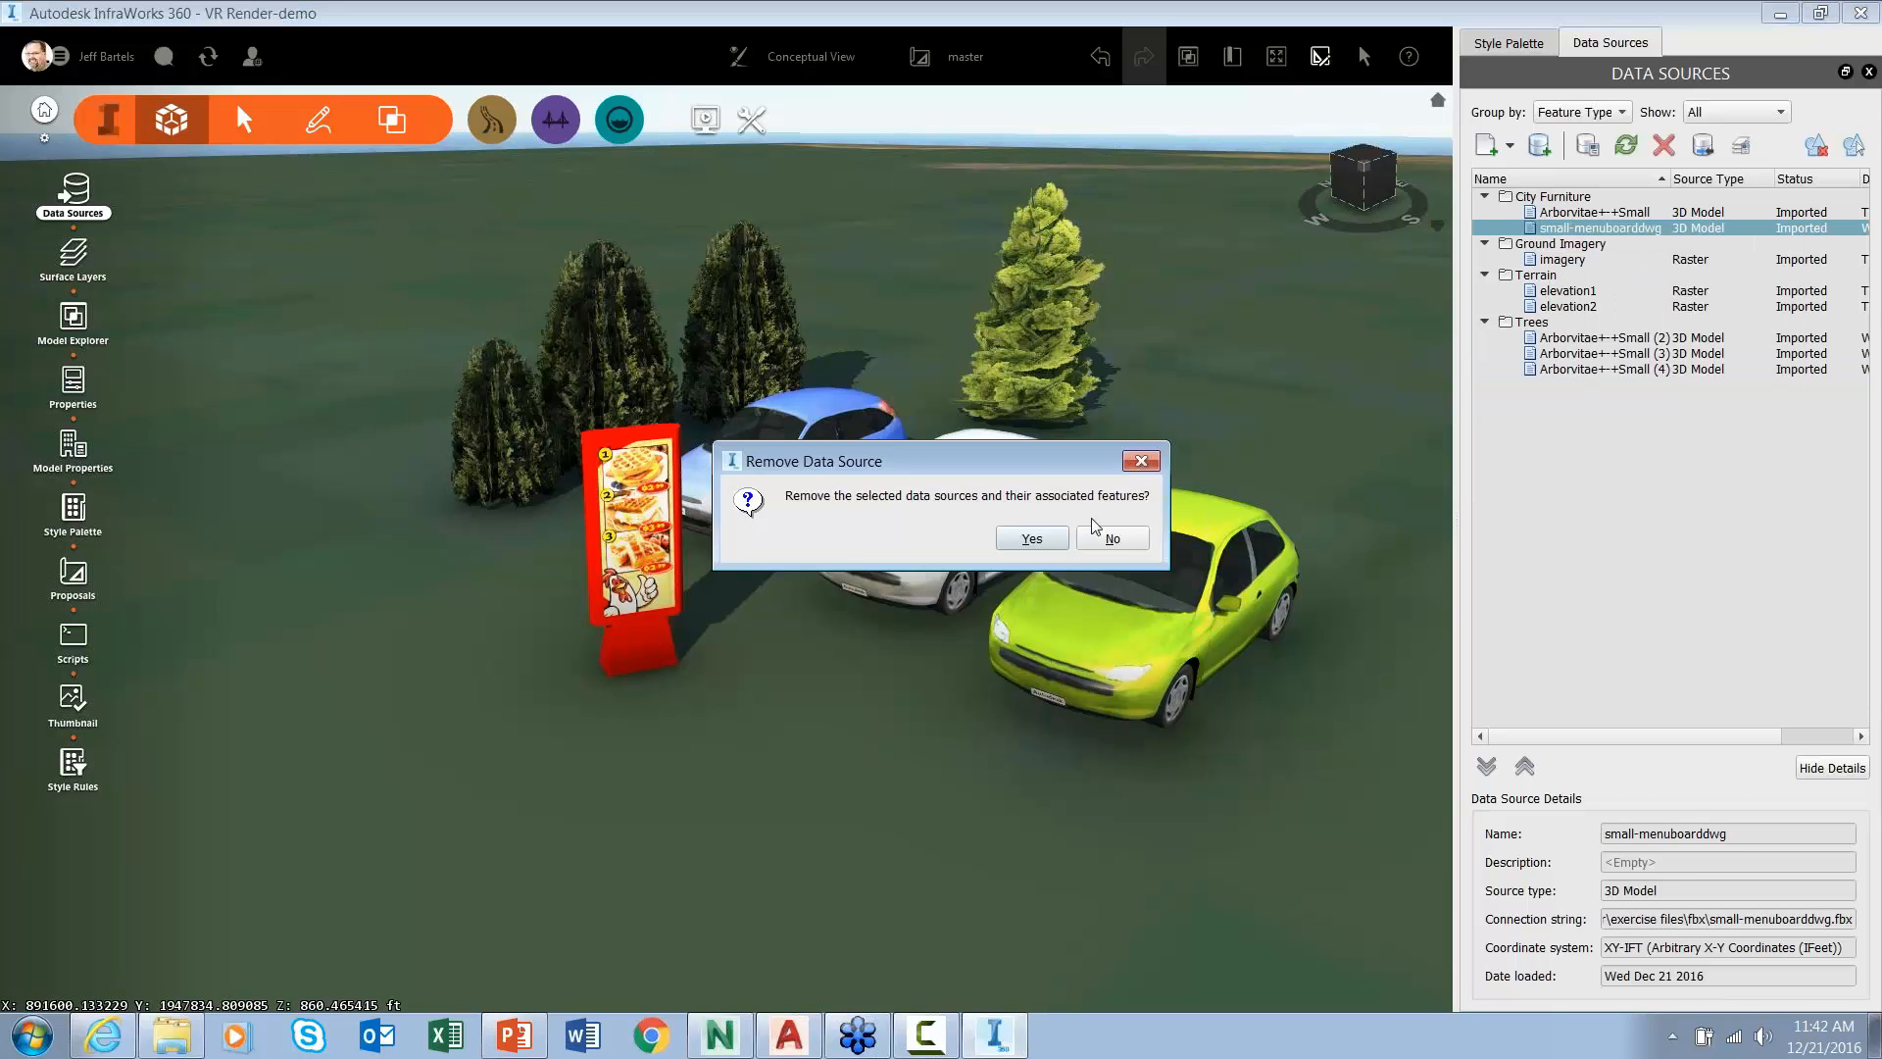
pyautogui.click(1027, 650)
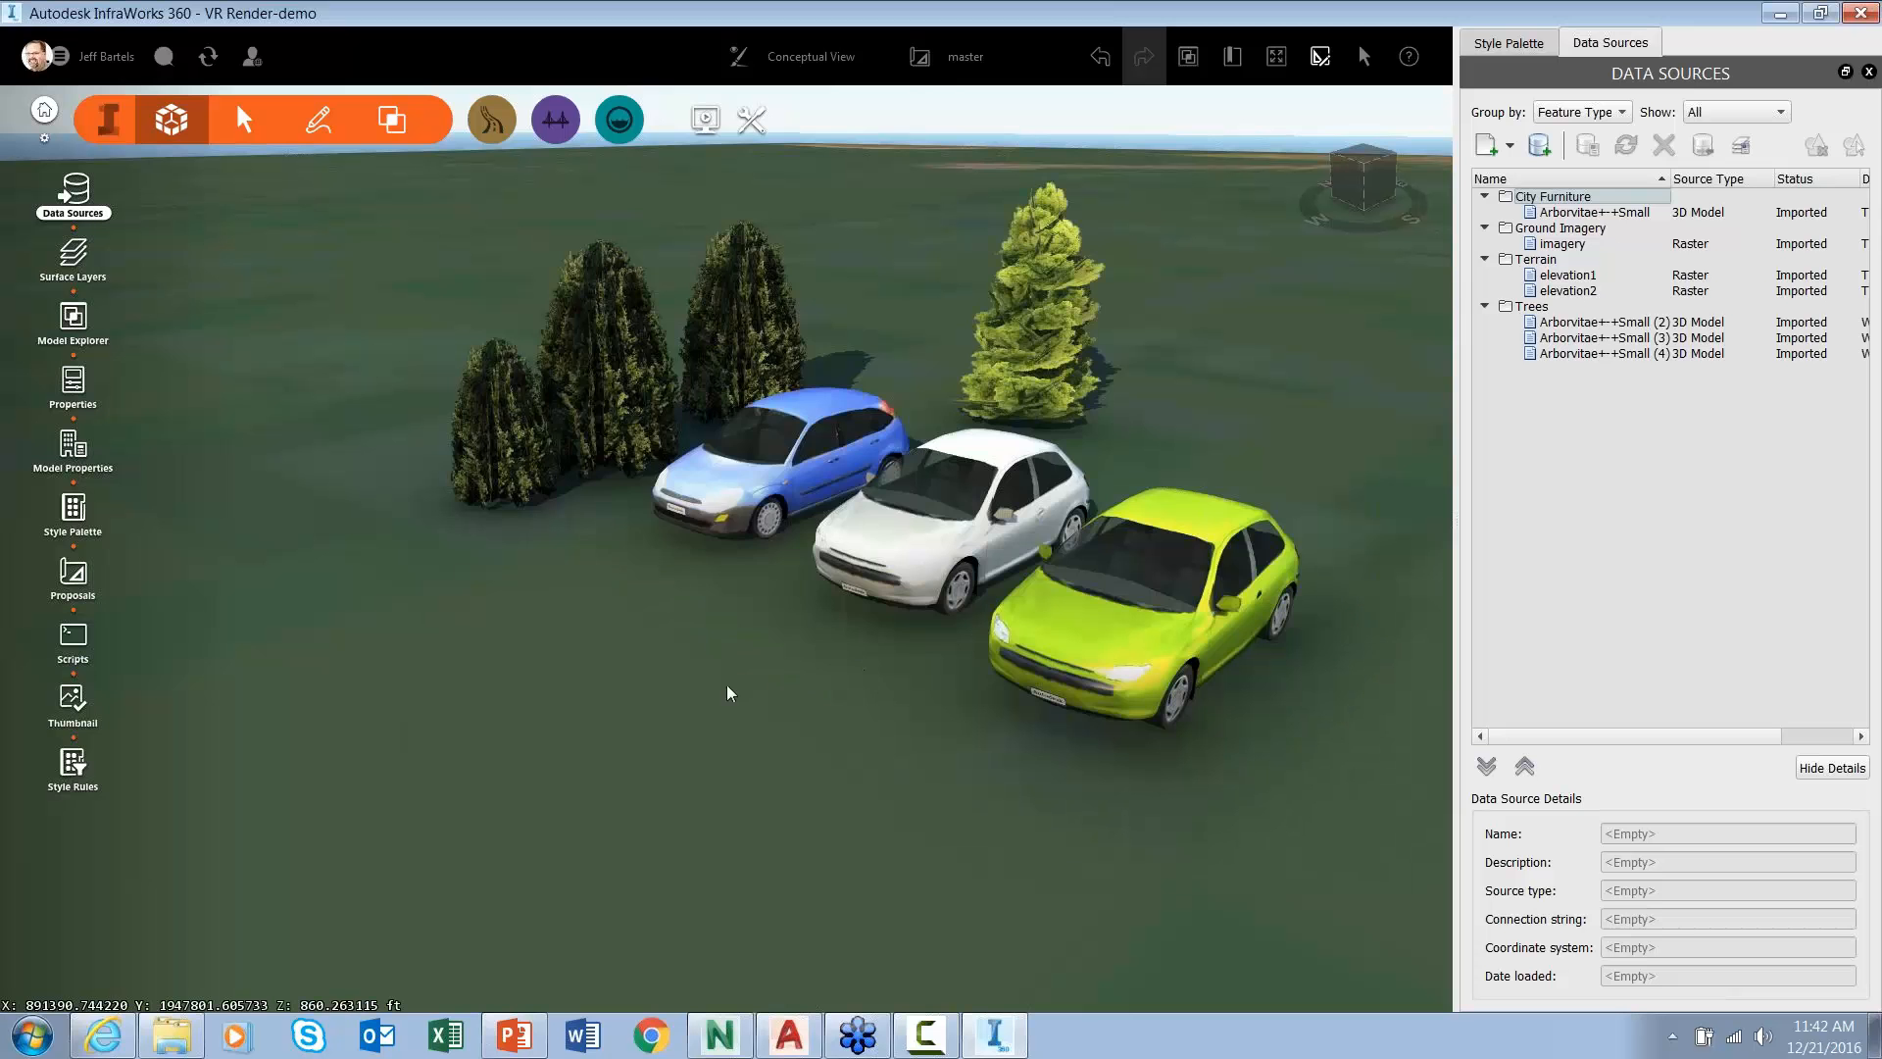
pyautogui.press('super+e')
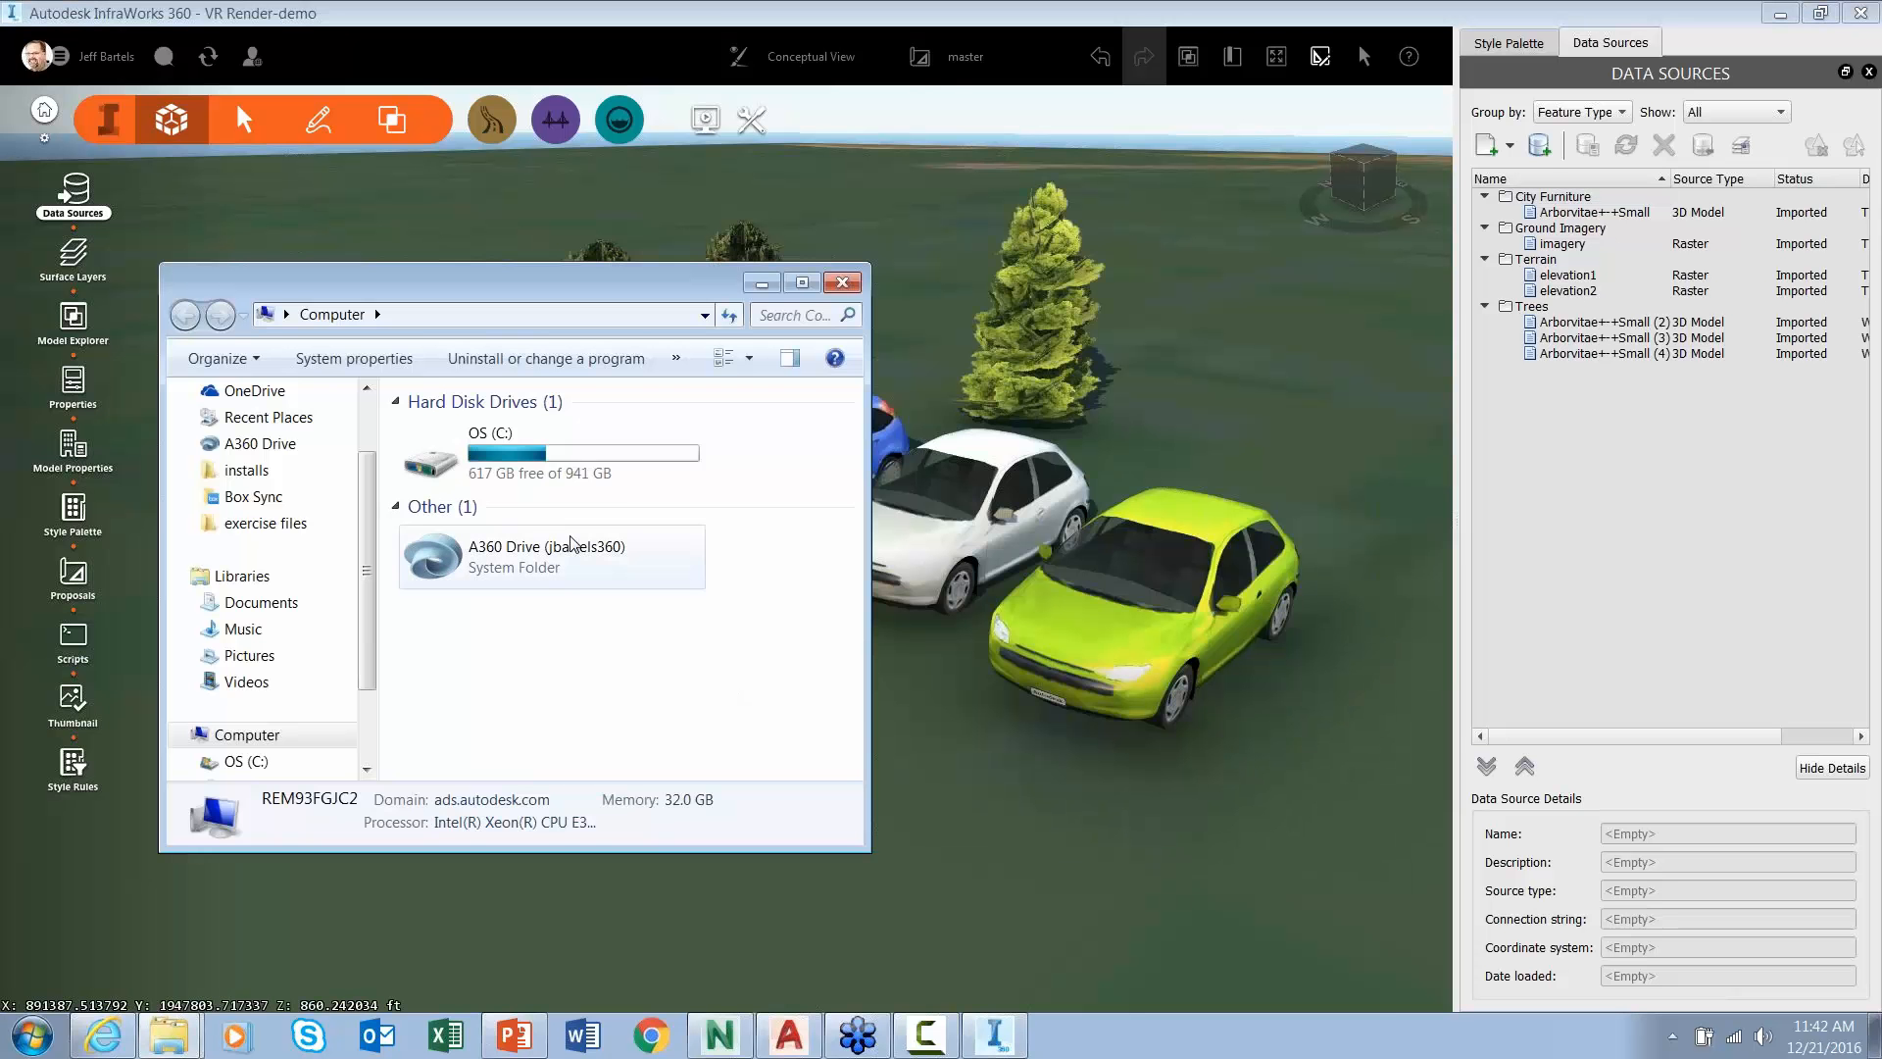
# - Drag small-menuboarddwg.fbx from the exercise files fbx folder into the InfraWorks viewport
pyautogui.click(266, 522)
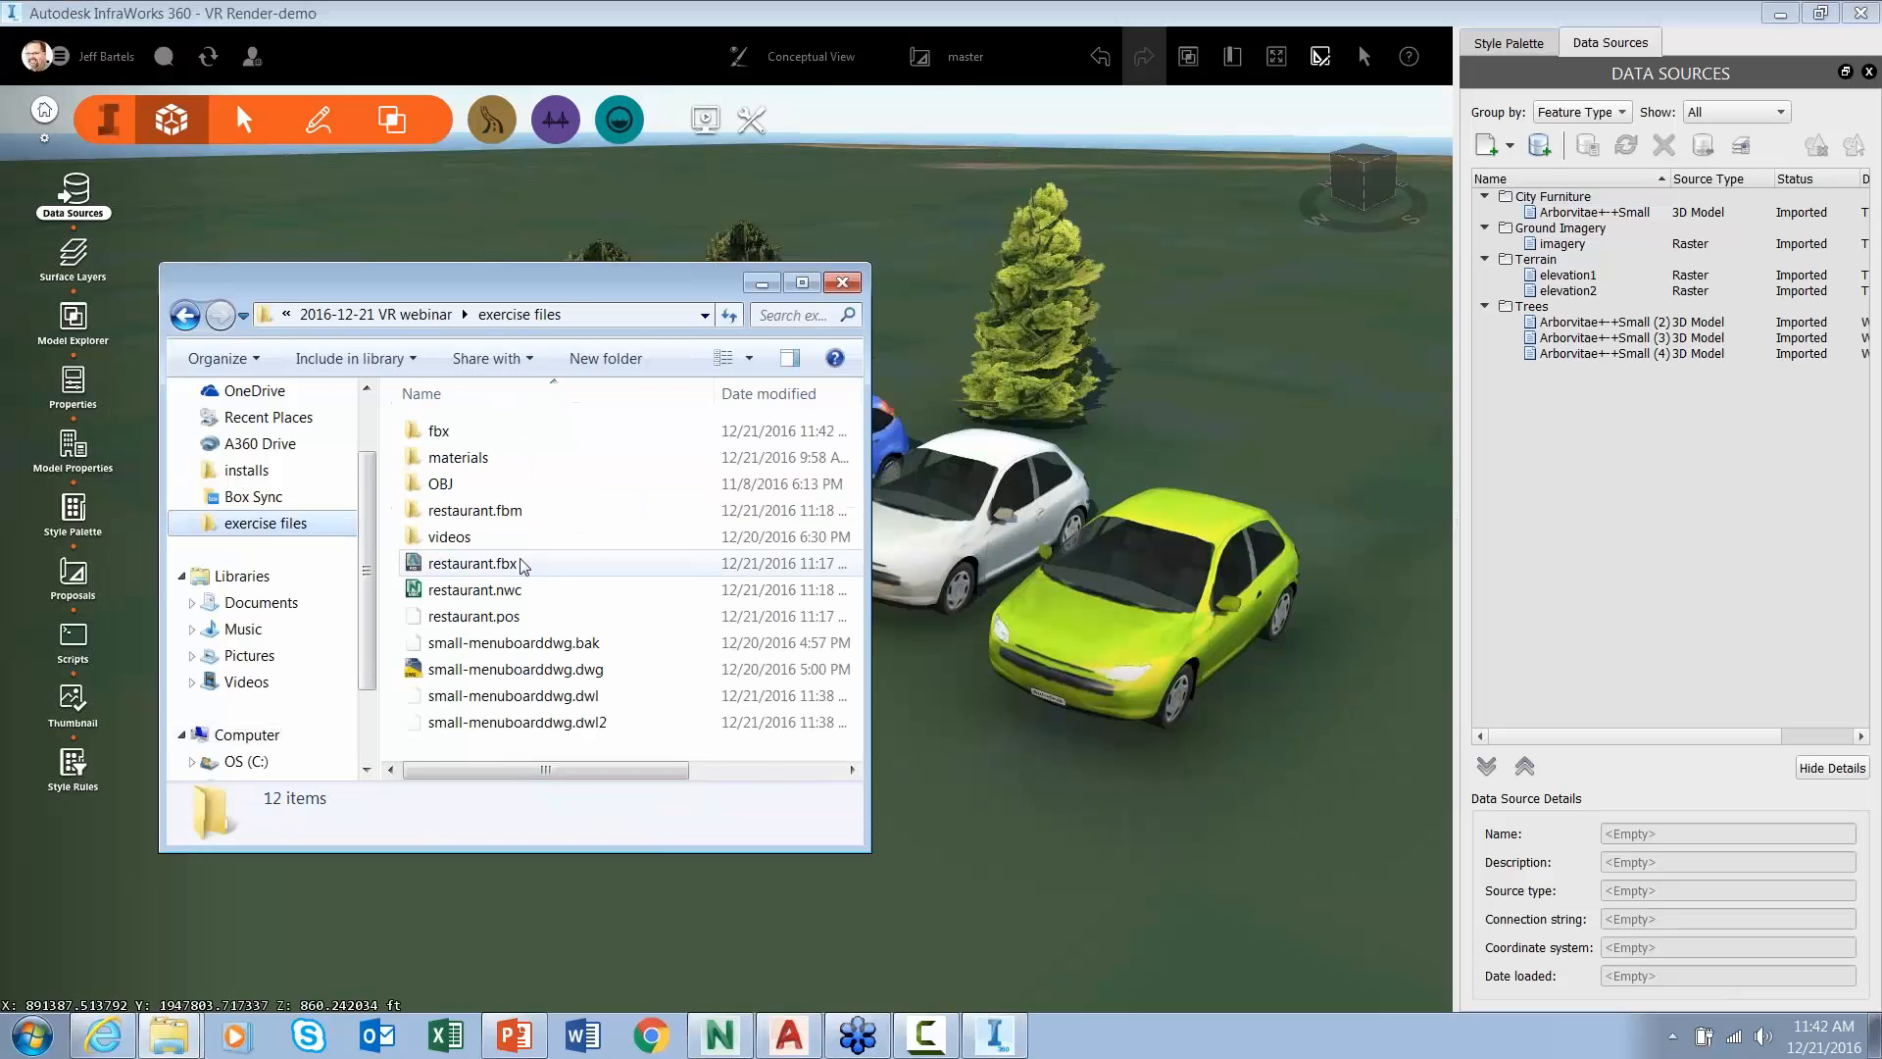
pyautogui.doubleClick(438, 432)
pyautogui.moveTo(488, 484); pyautogui.dragTo(966, 731)
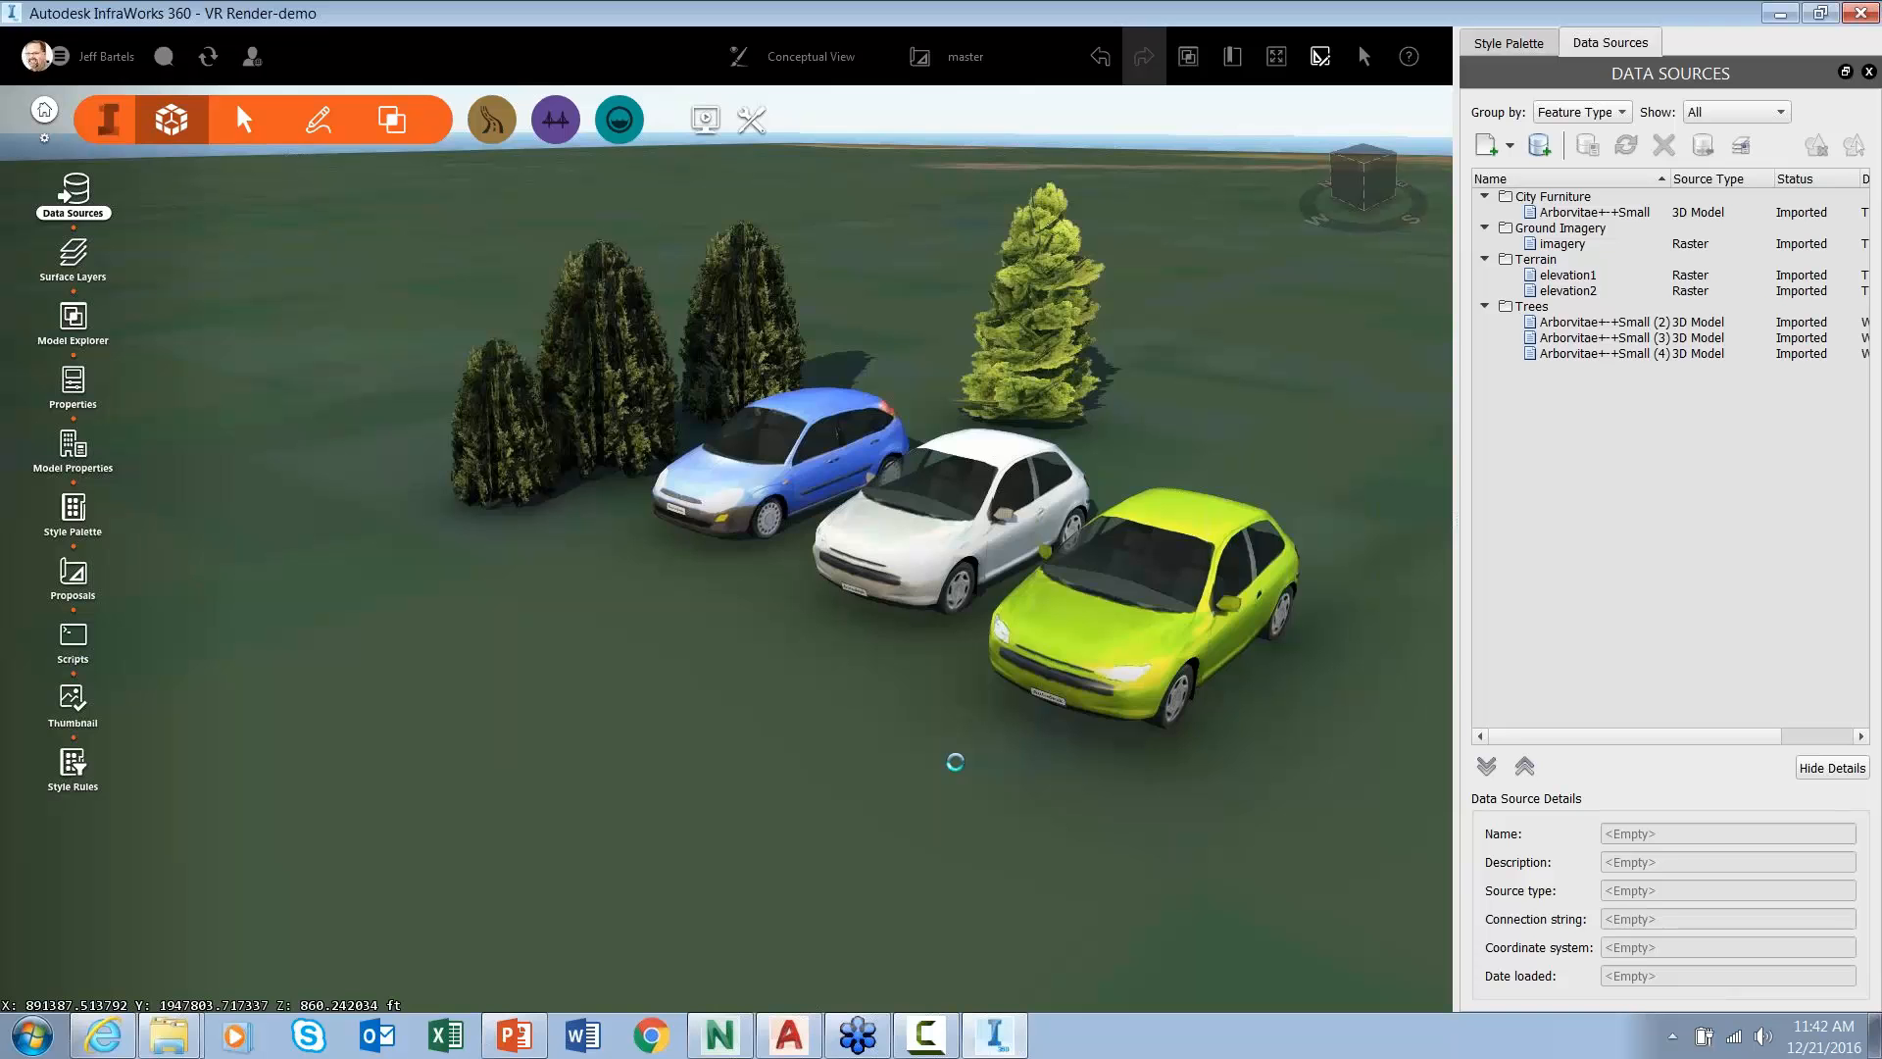
# - Import small-menuboarddwg as City Furniture and interactively place it by the trees, left of the blue car
pyautogui.click(1061, 188)
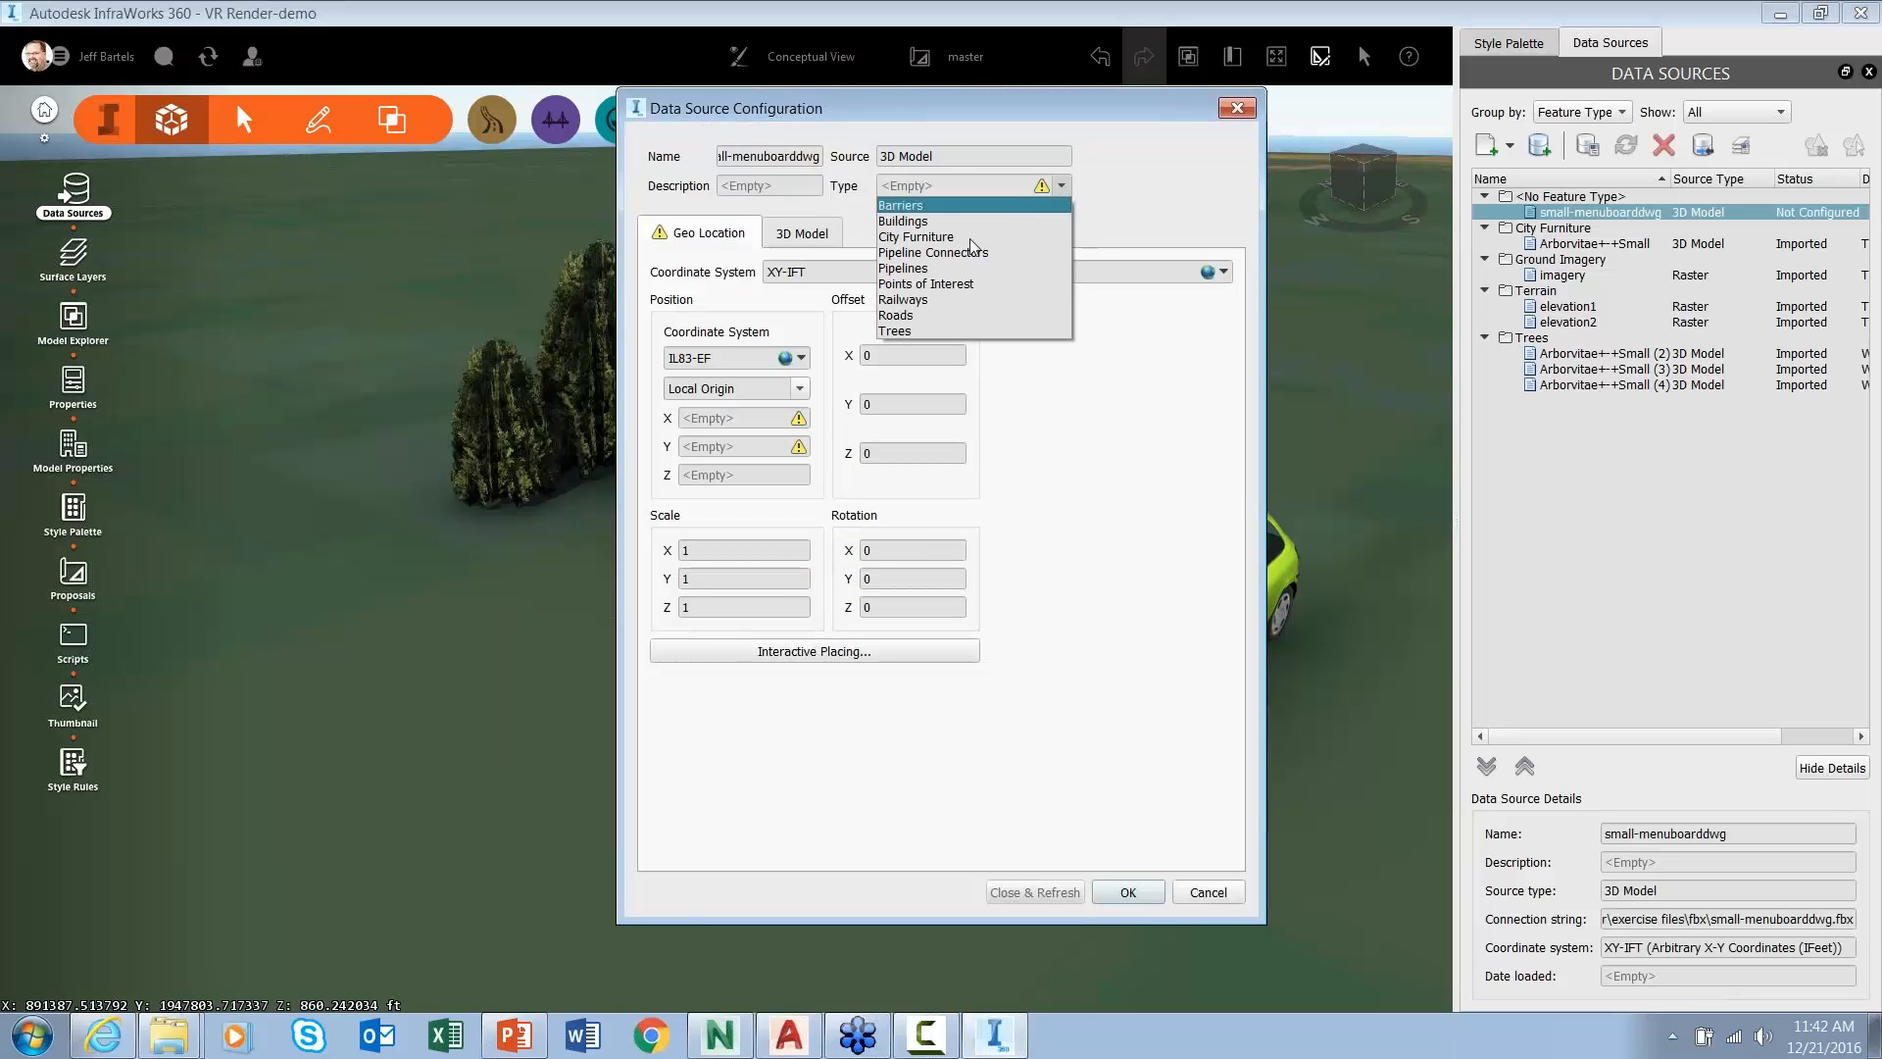
pyautogui.click(934, 238)
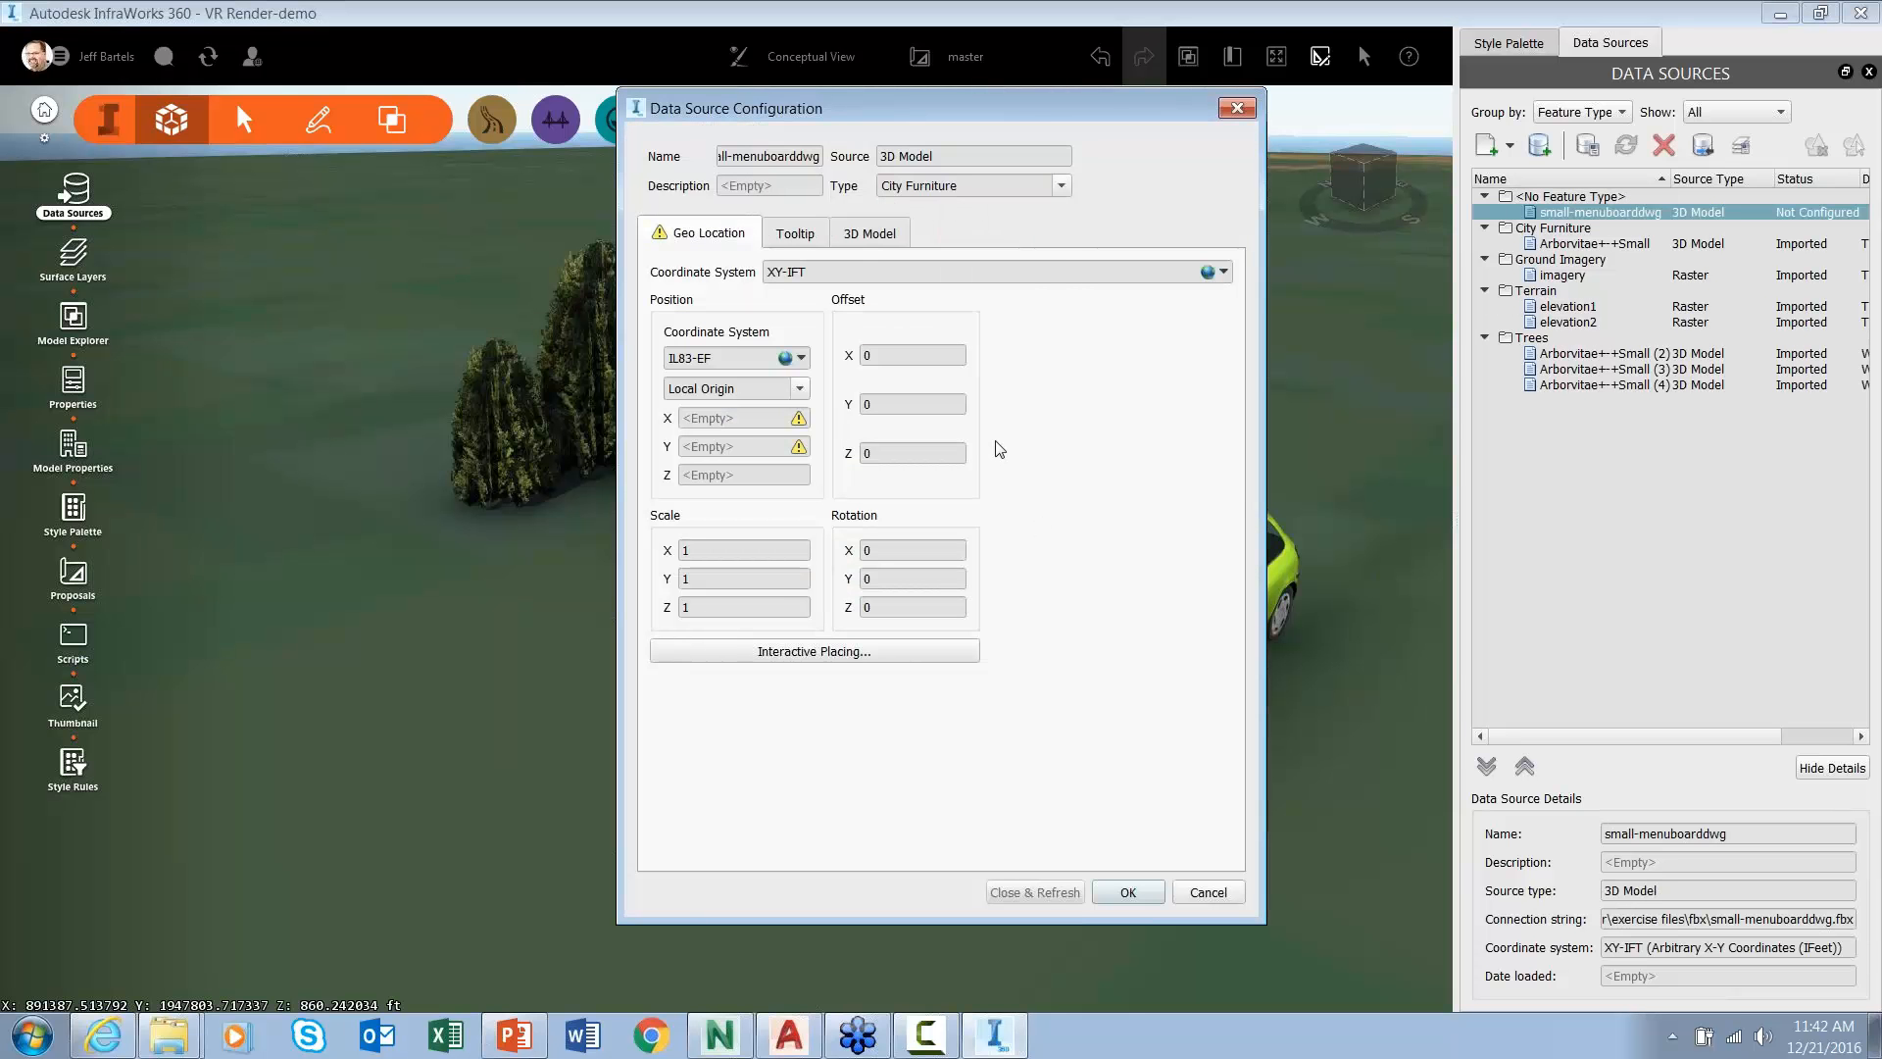
pyautogui.click(866, 235)
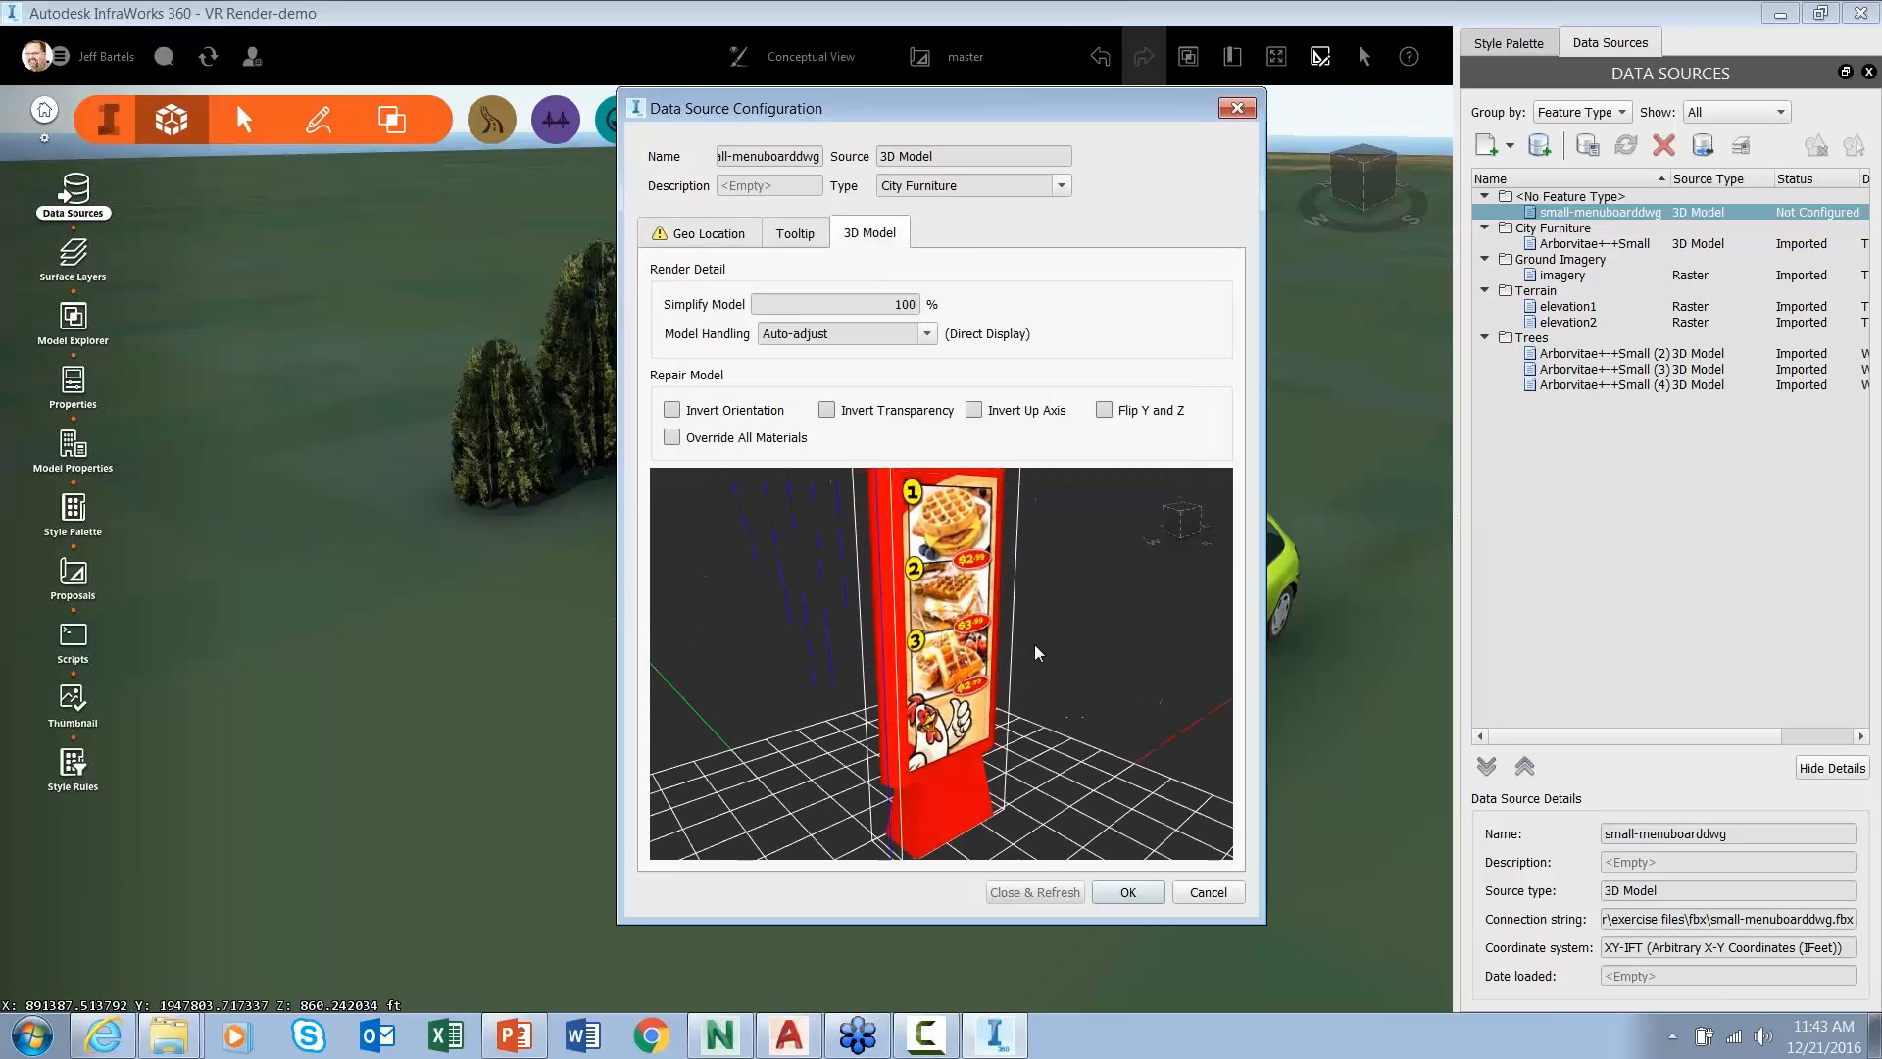
pyautogui.click(708, 234)
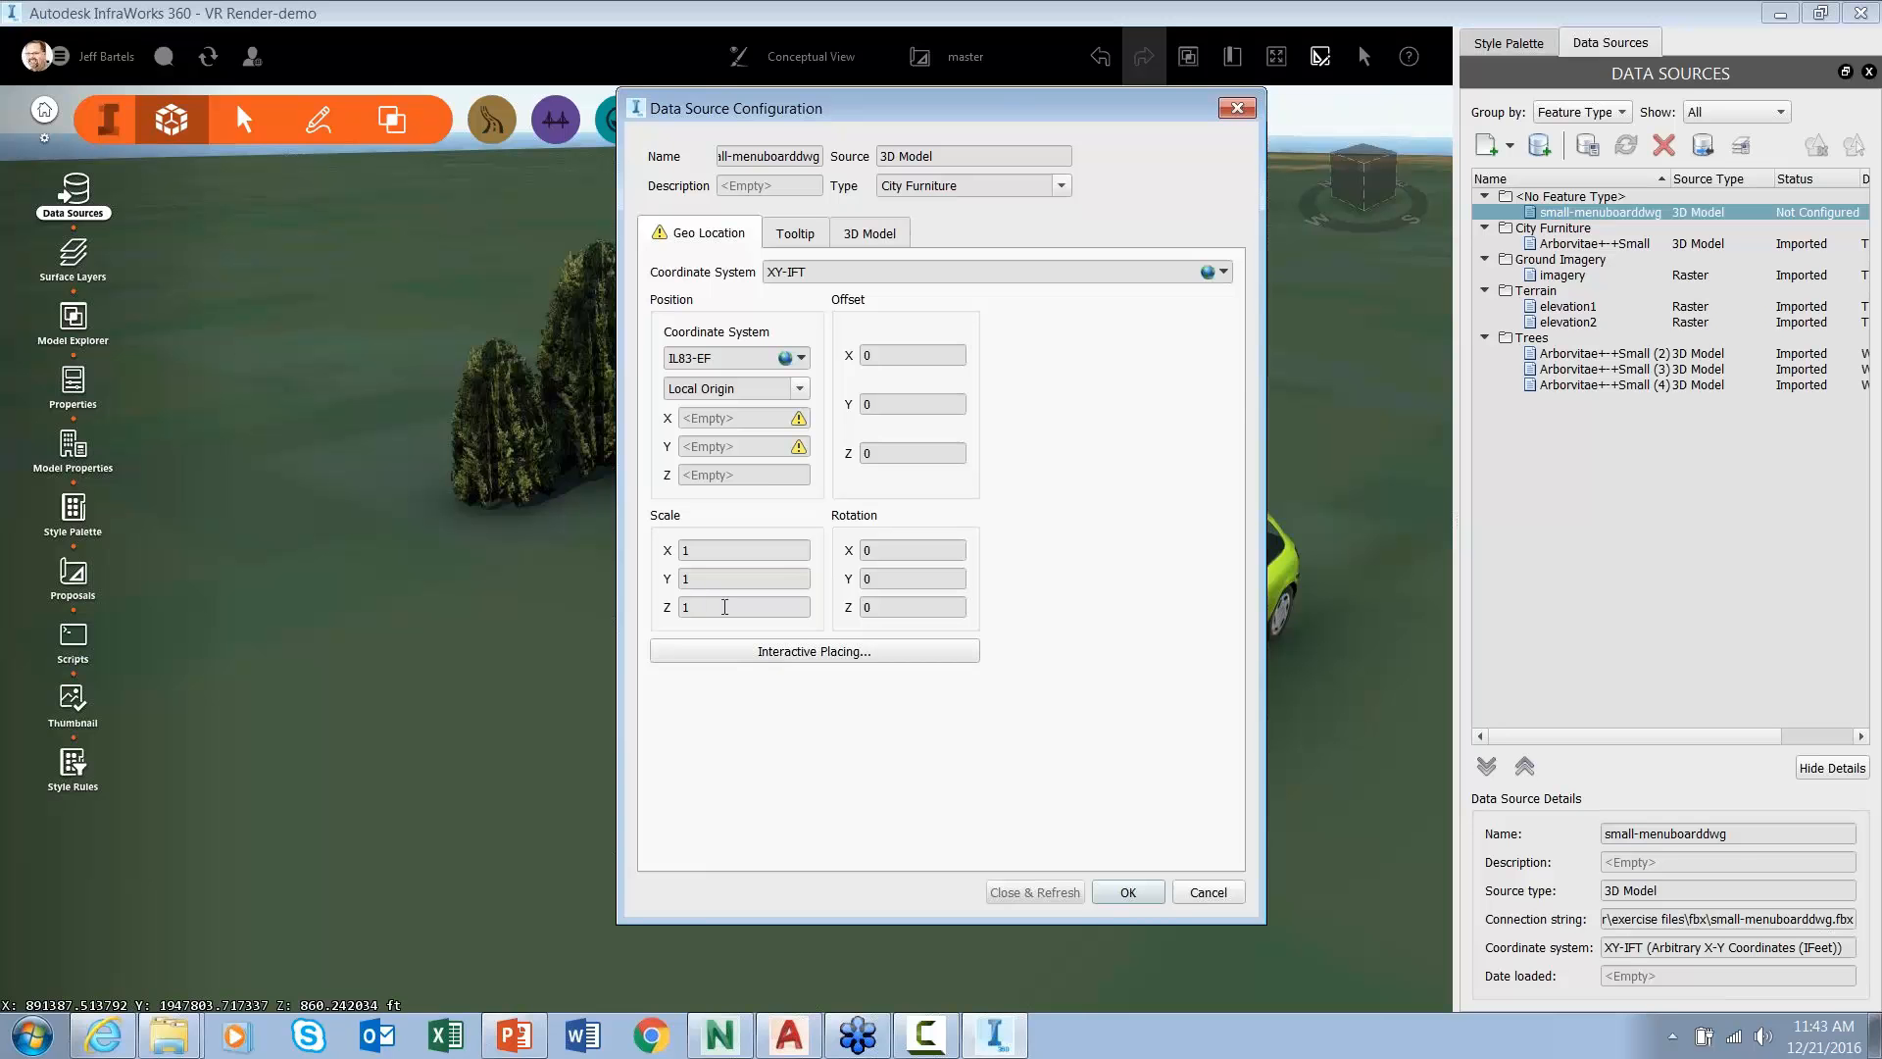
pyautogui.click(796, 652)
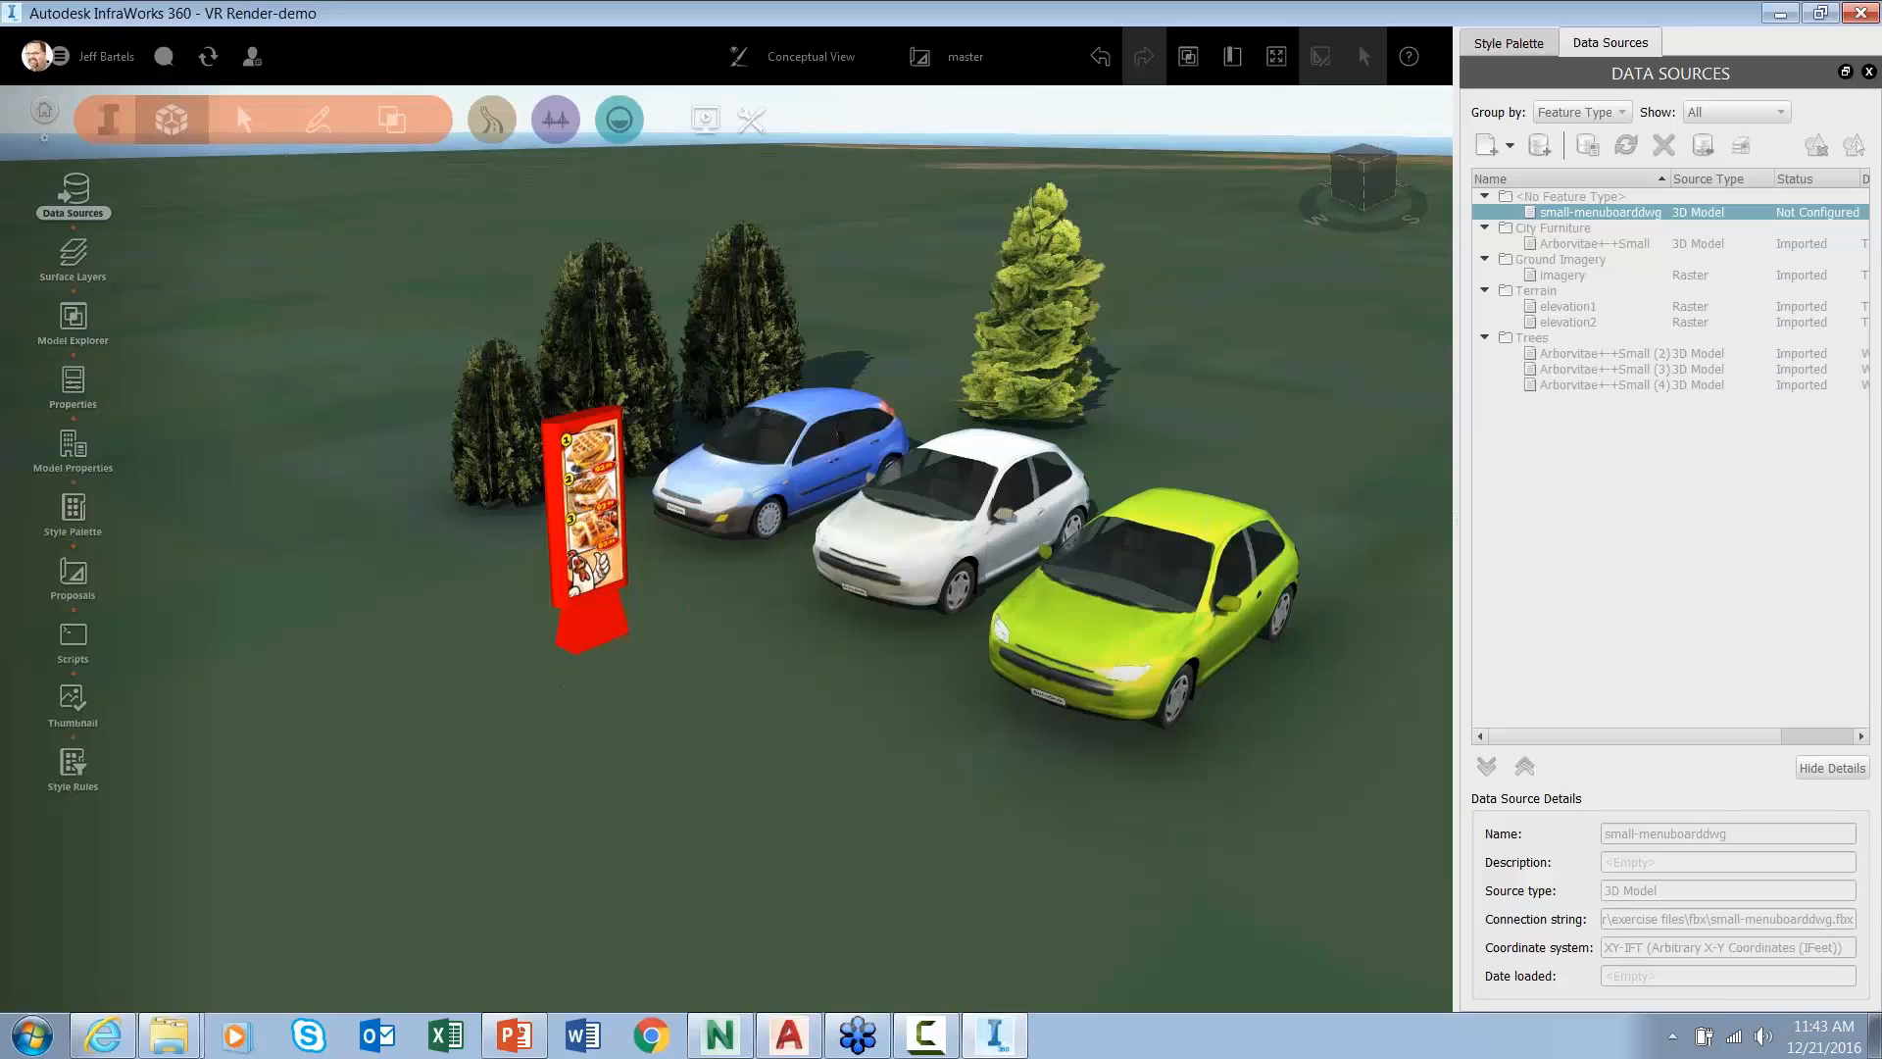
pyautogui.click(591, 637)
# - Close and refresh the import, then rotate the menu board to -28.075 degrees and deselect it
pyautogui.click(1037, 894)
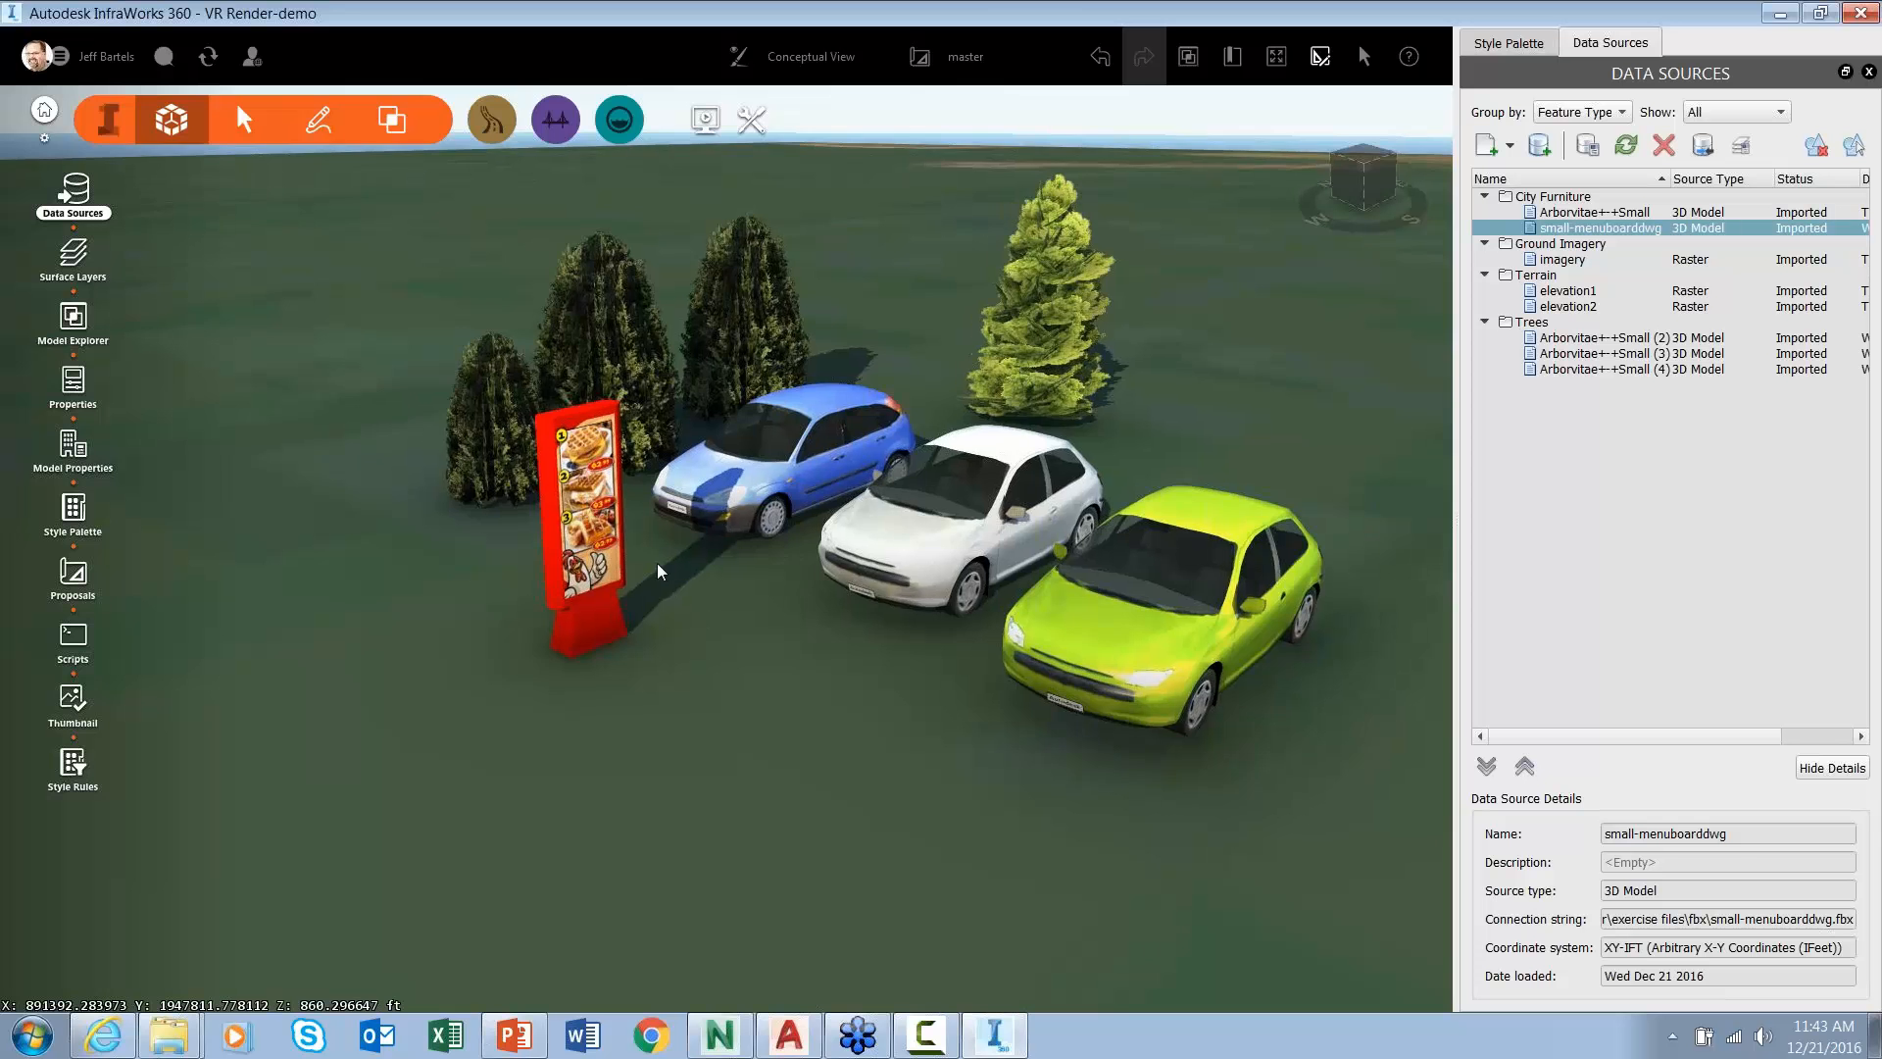
pyautogui.scroll(5, 658, 570)
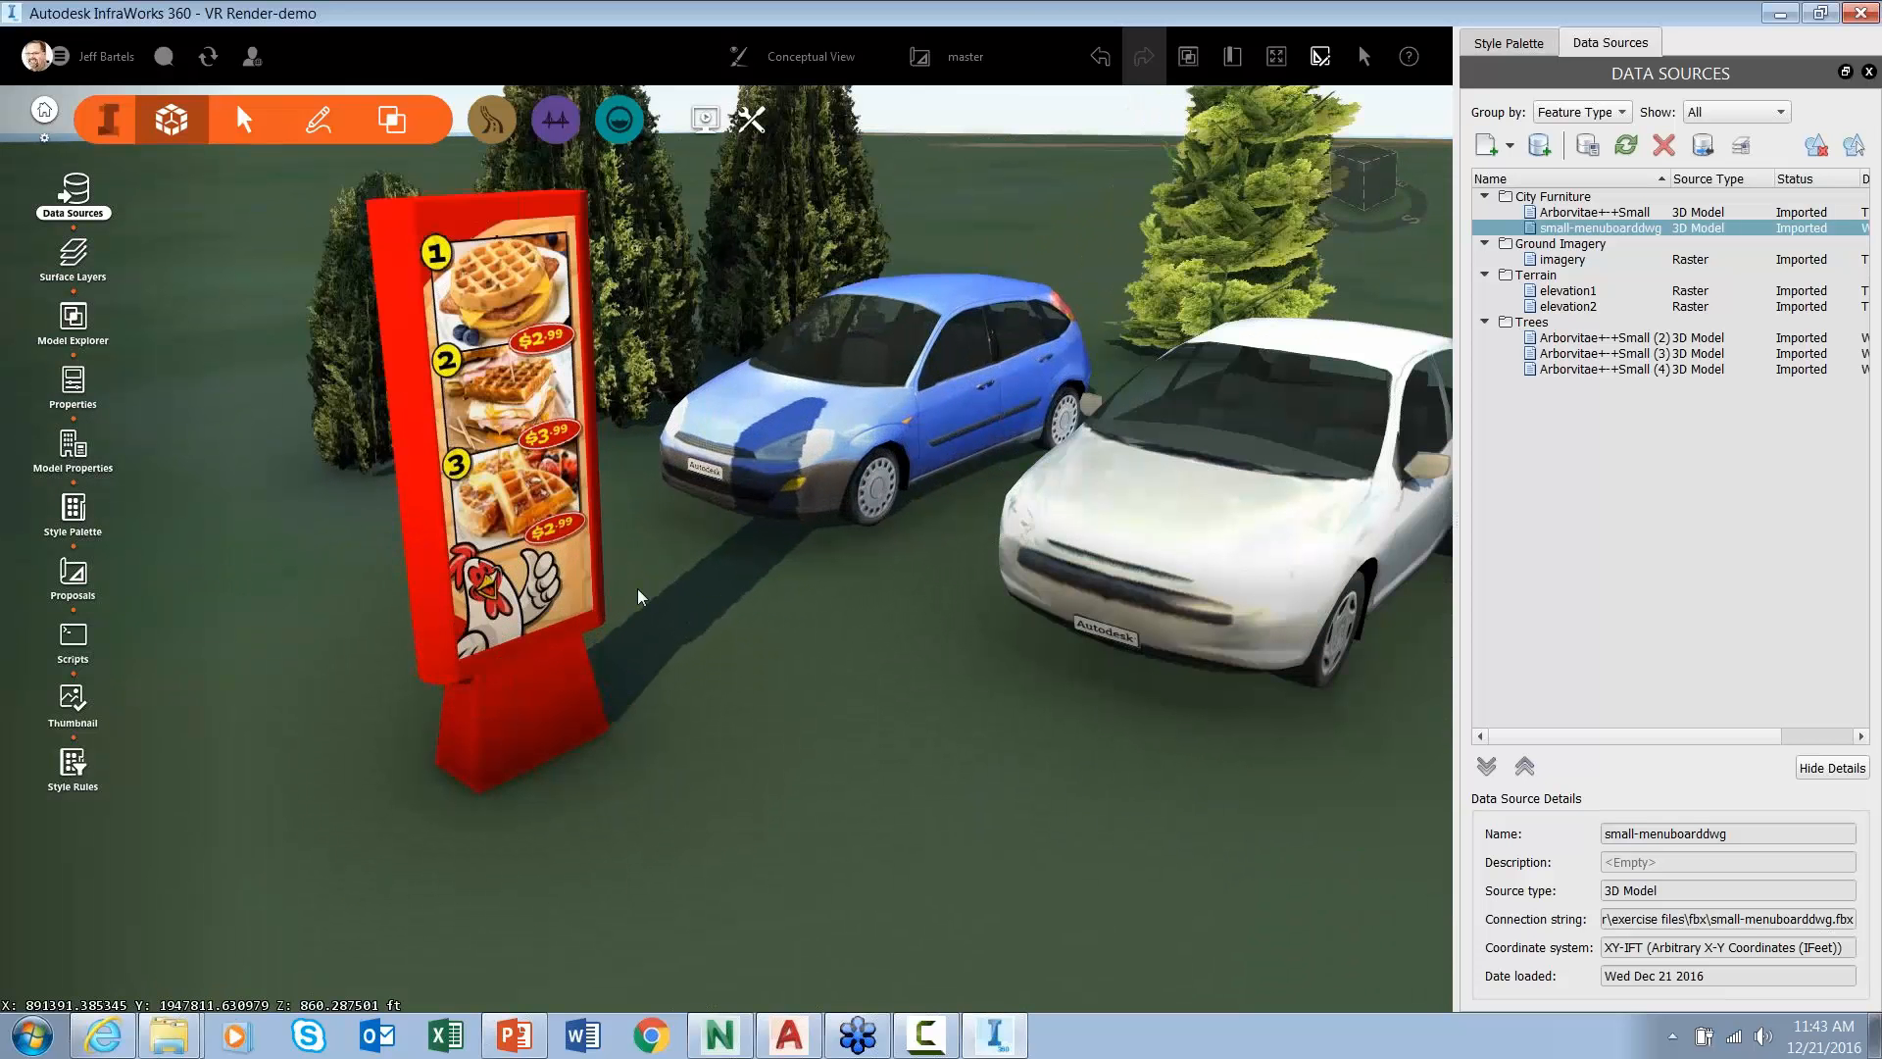
pyautogui.click(593, 593)
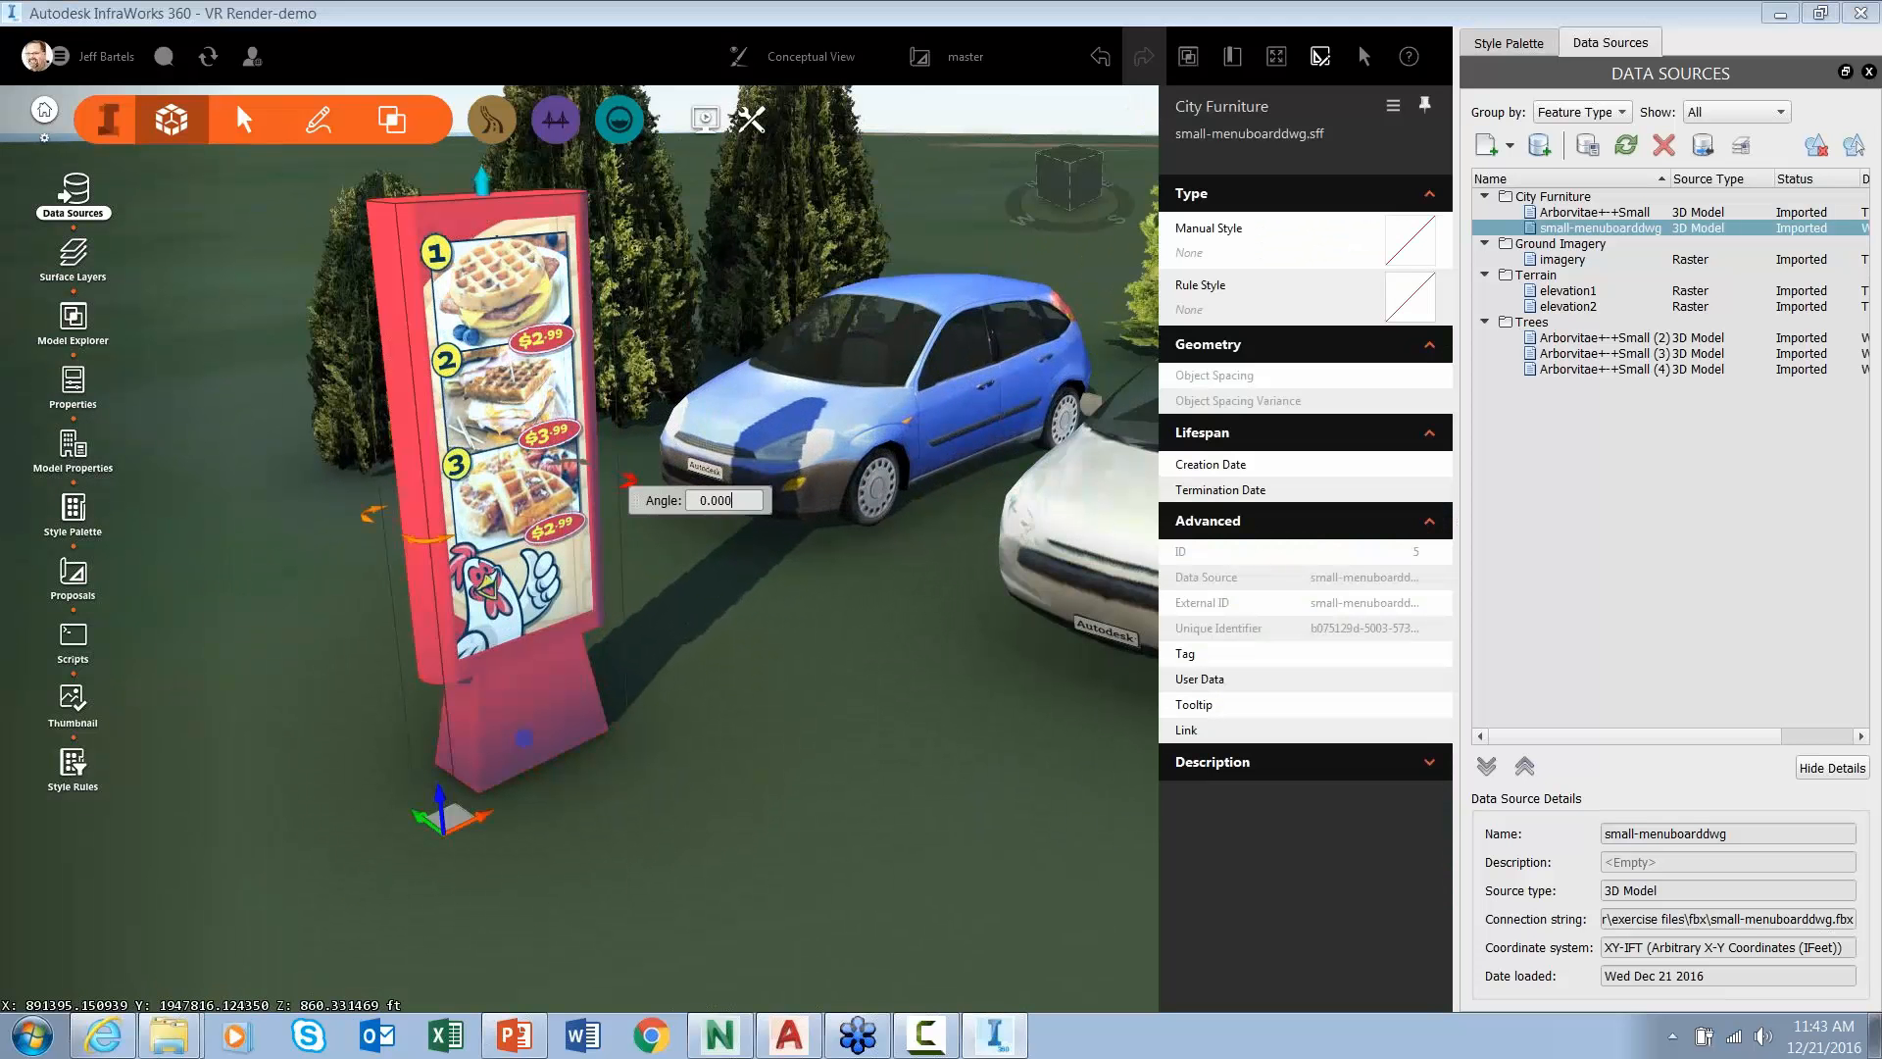
pyautogui.moveTo(611, 471)
pyautogui.mouseDown()
pyautogui.moveTo(579, 458)
pyautogui.moveTo(627, 490)
pyautogui.mouseUp()
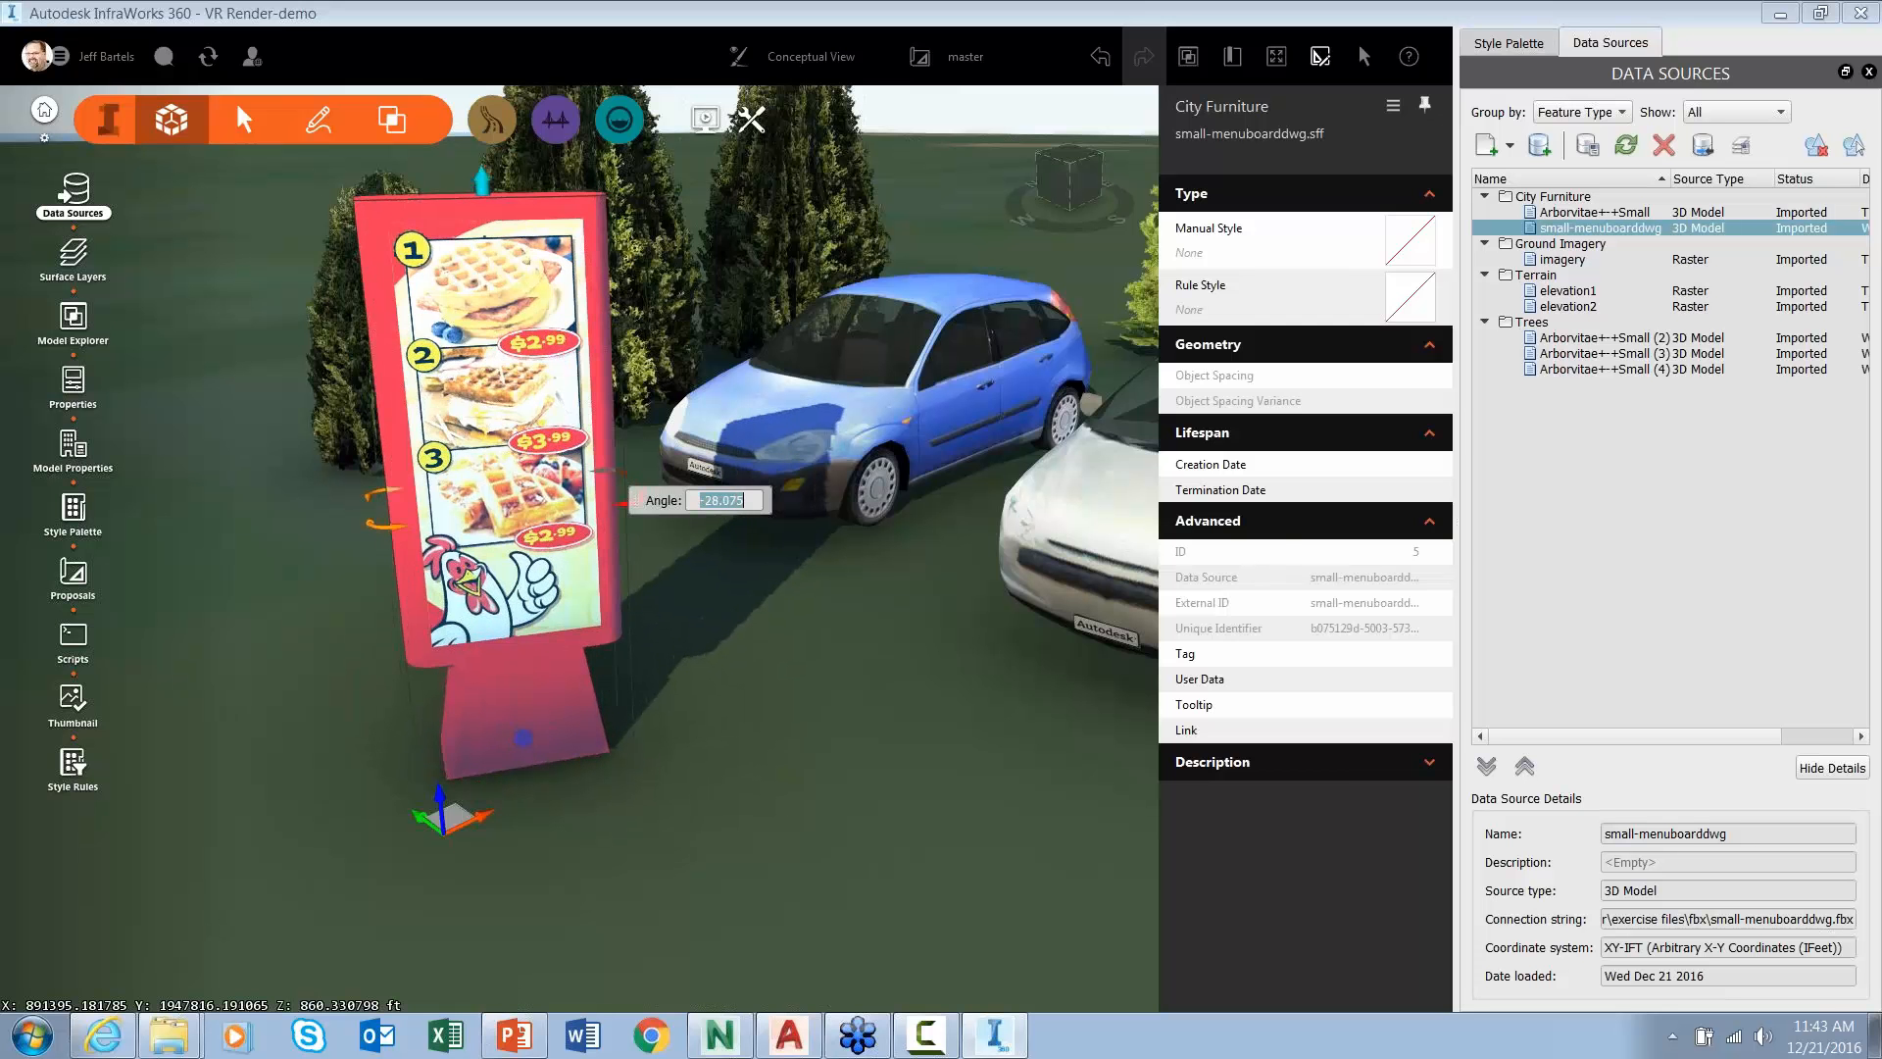
pyautogui.click(794, 722)
pyautogui.scroll(-1, 794, 730)
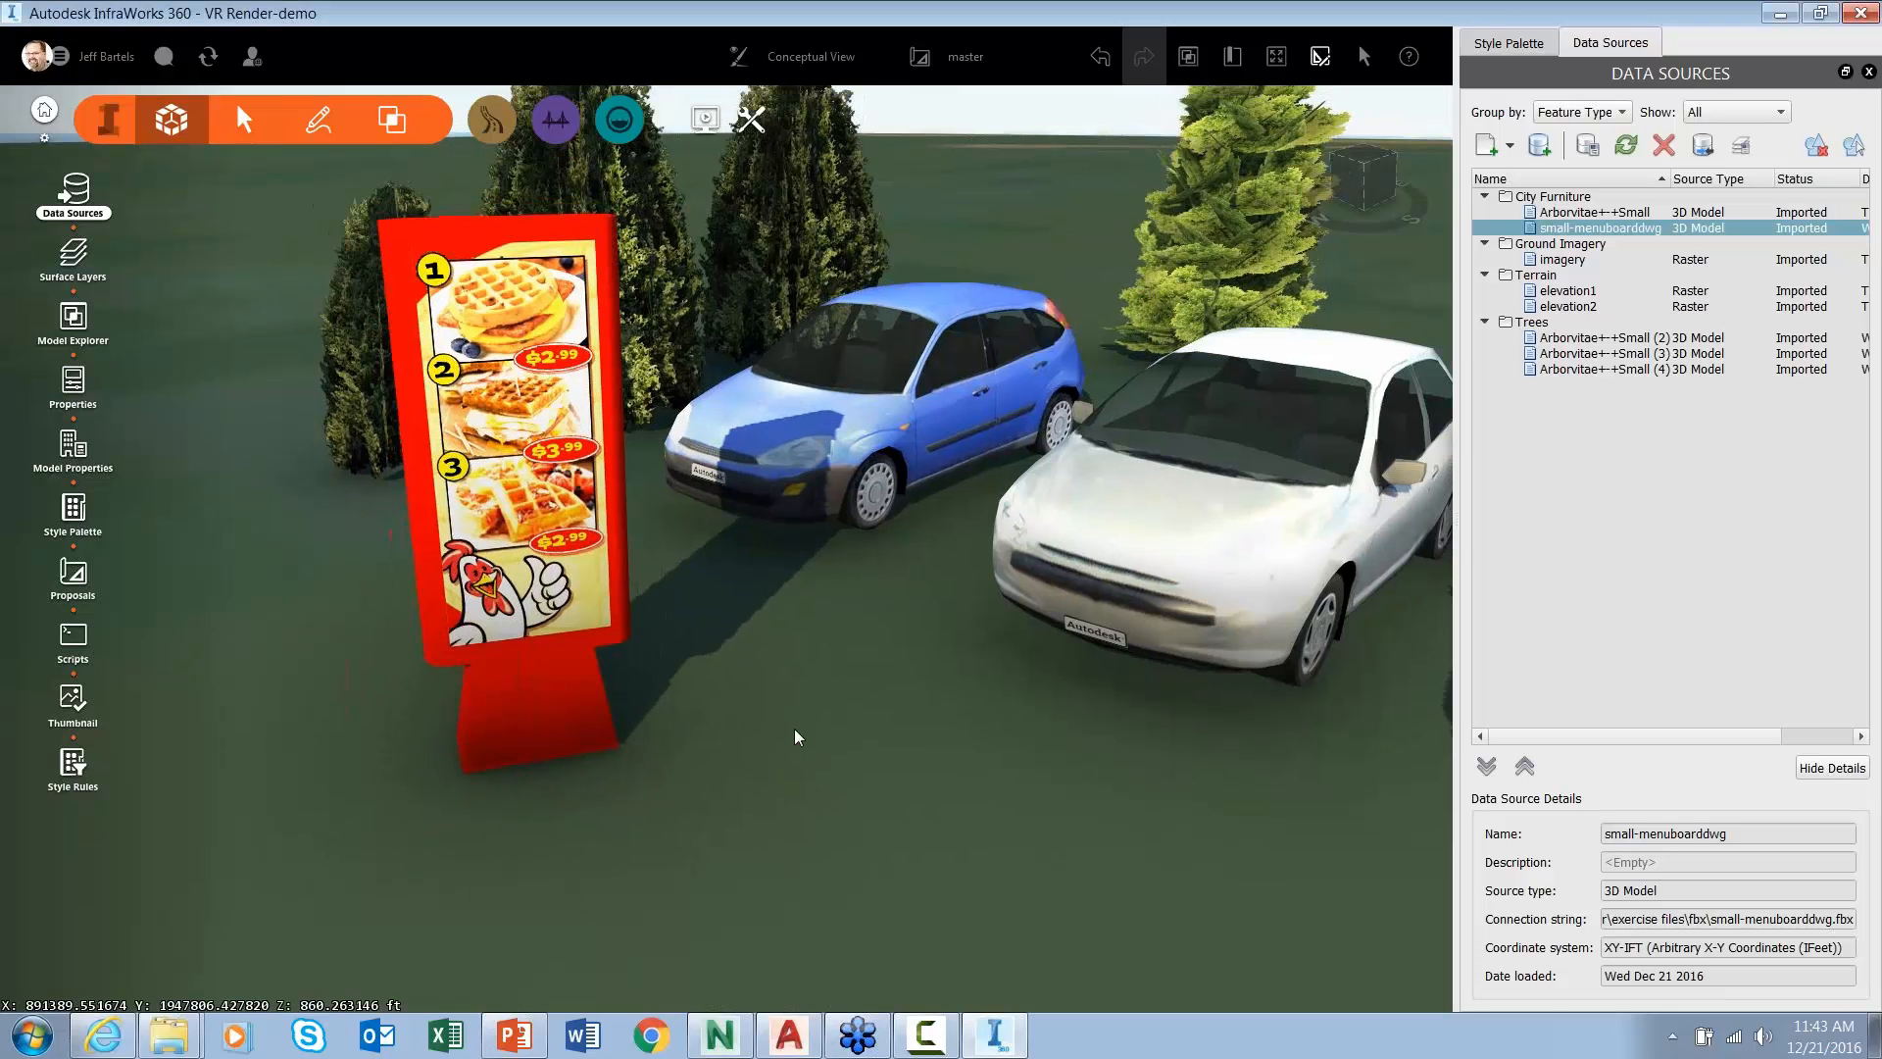
pyautogui.scroll(-2, 795, 738)
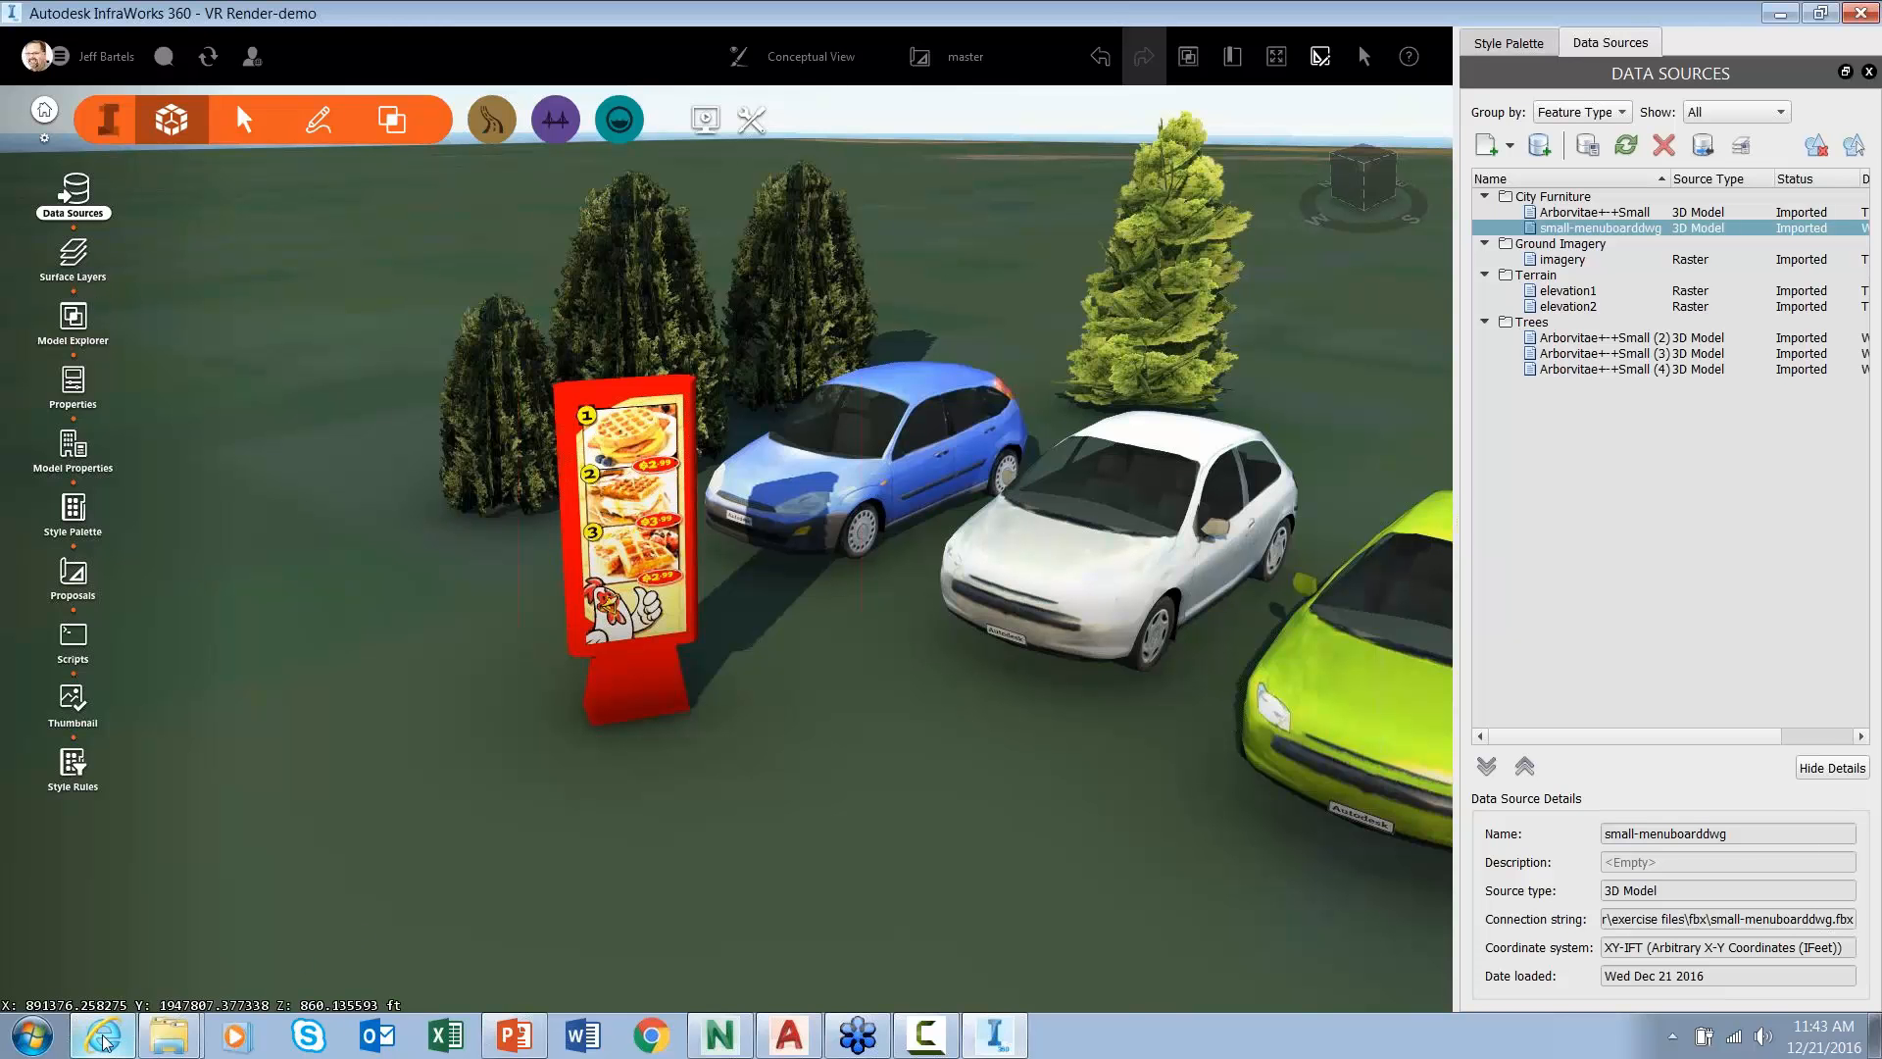
pyautogui.moveTo(104, 1041)
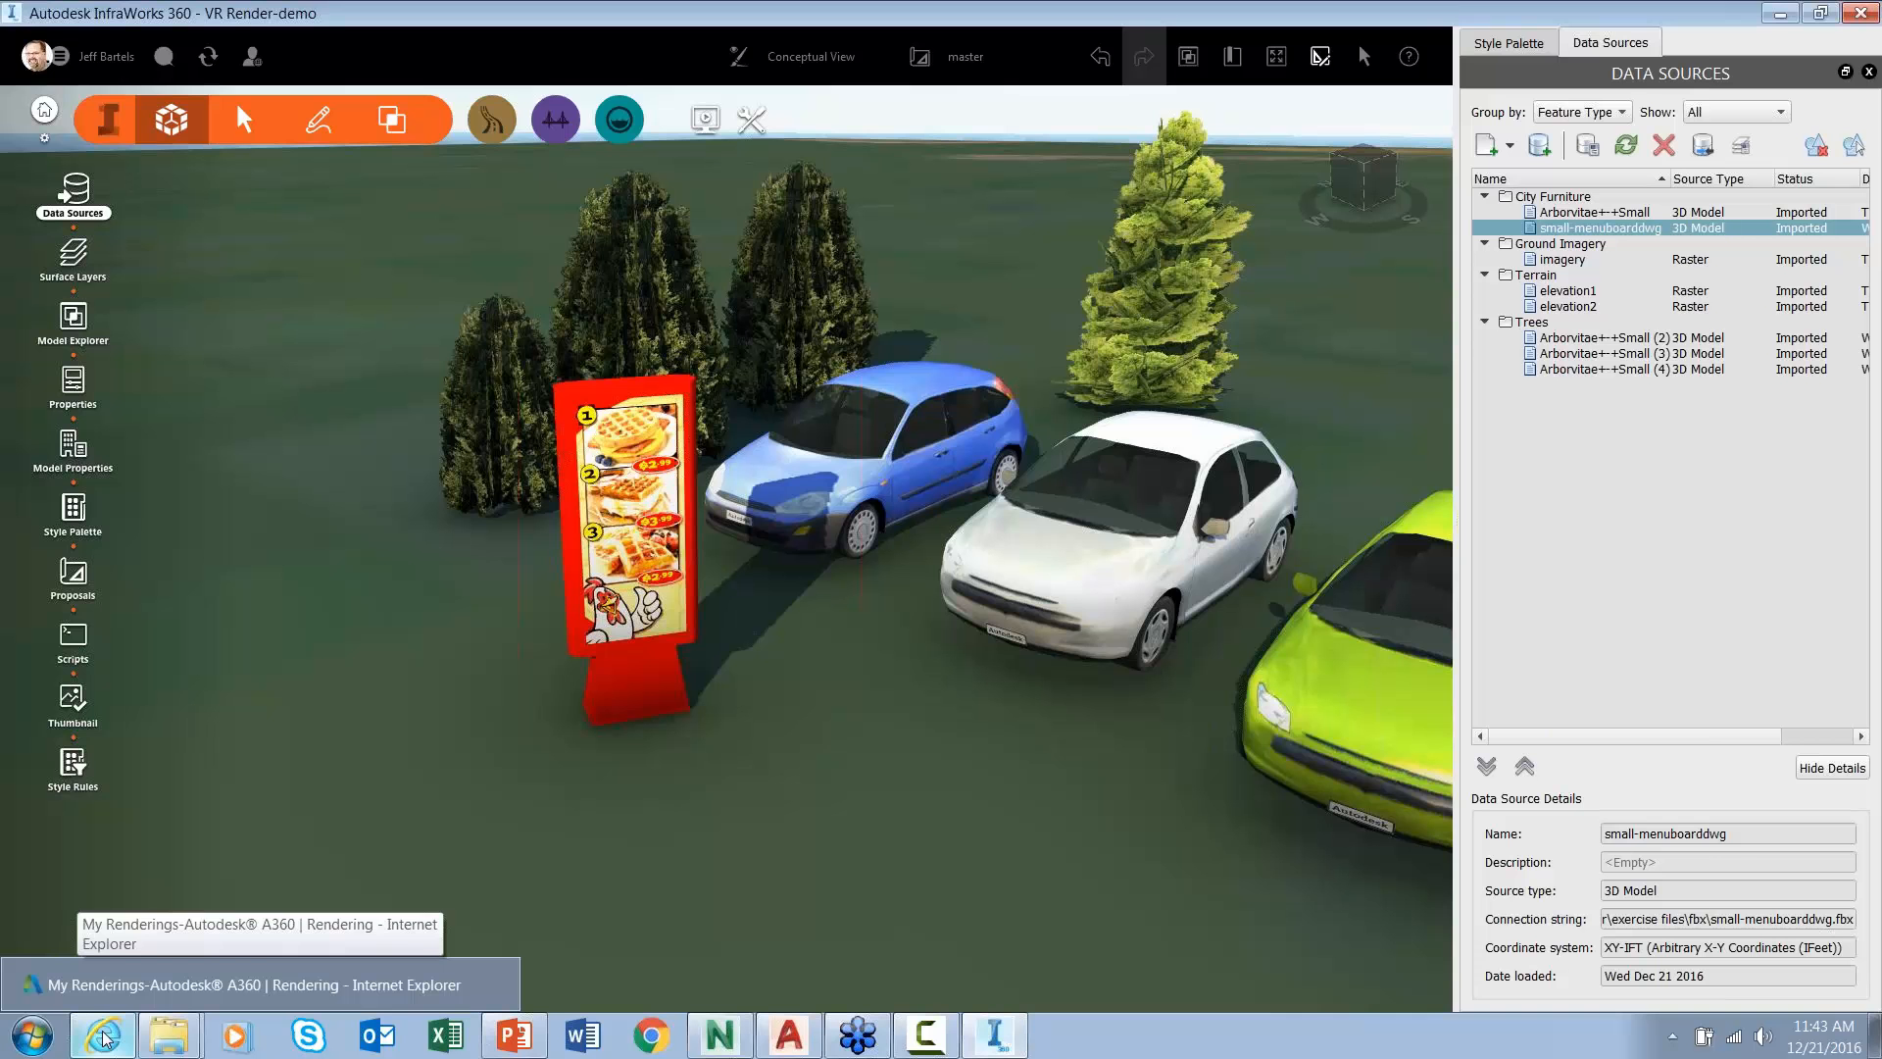
# - Preview the site2.fbx panorama render in the A360 gallery, then close the preview
pyautogui.click(104, 1037)
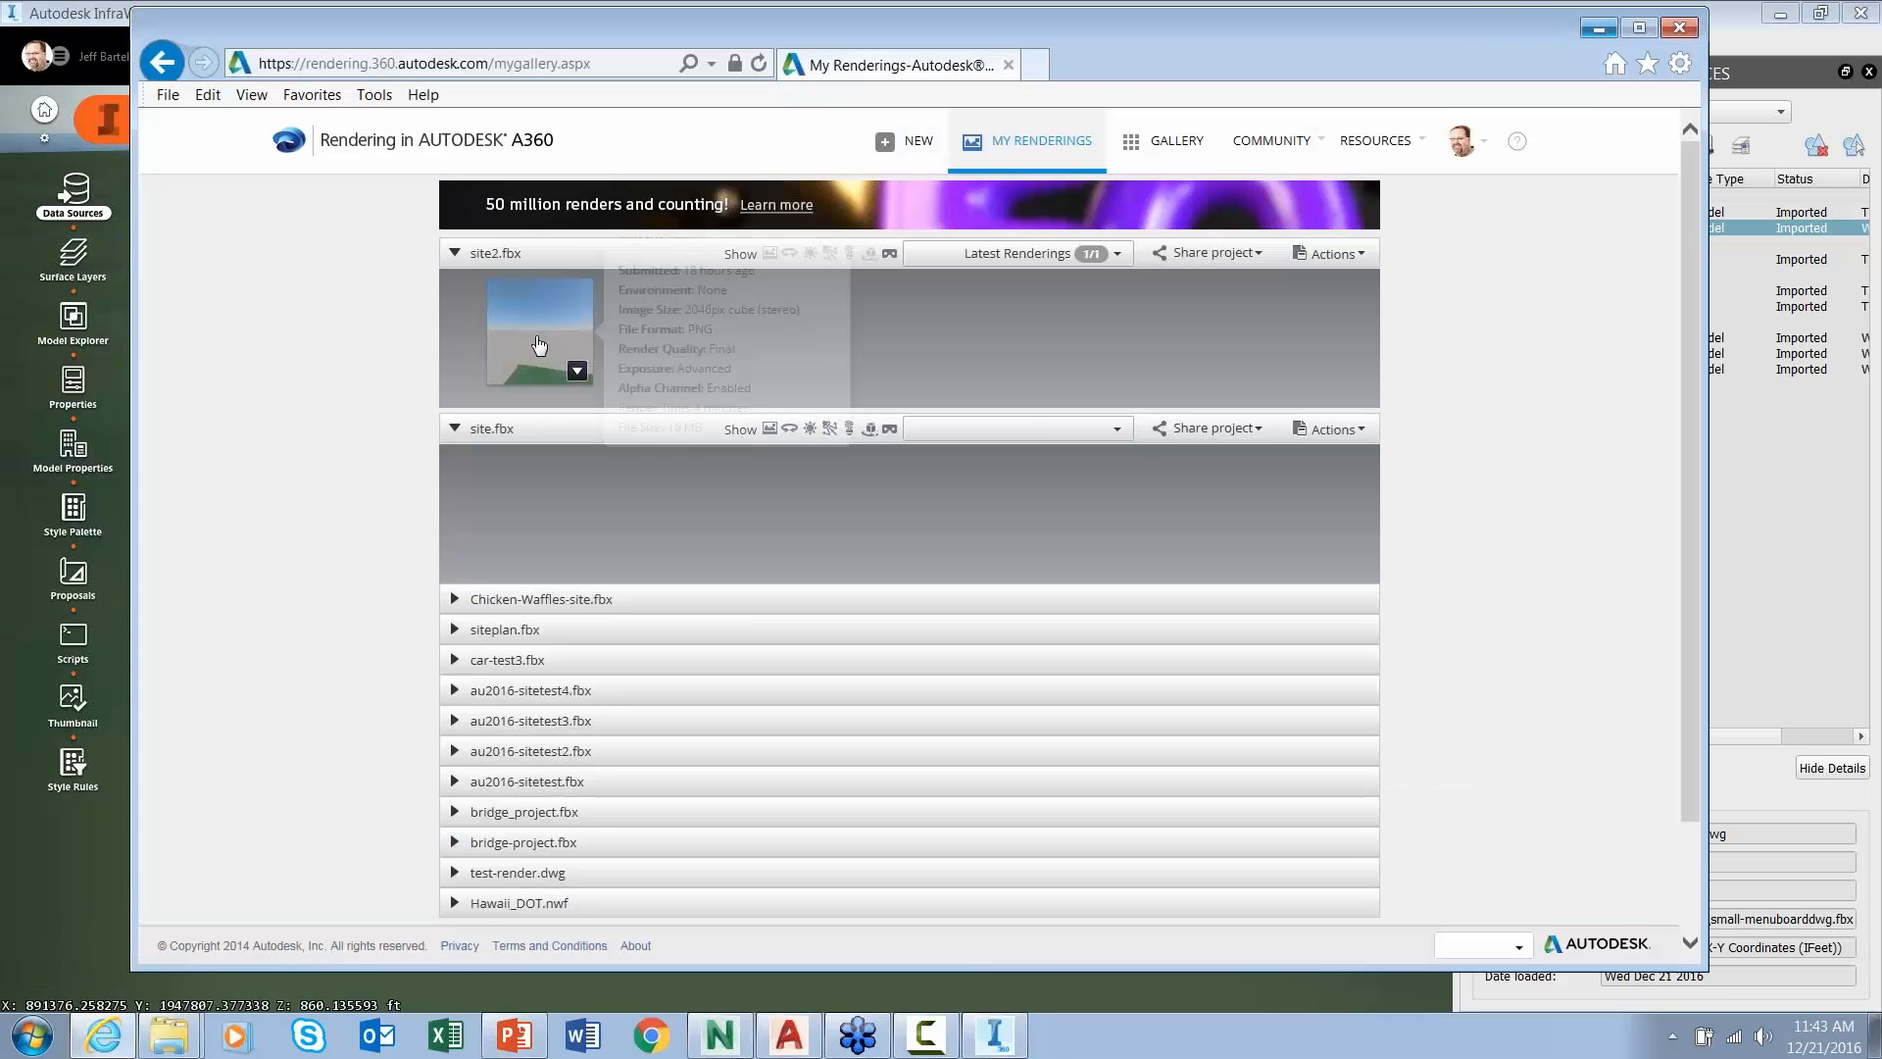
pyautogui.click(539, 334)
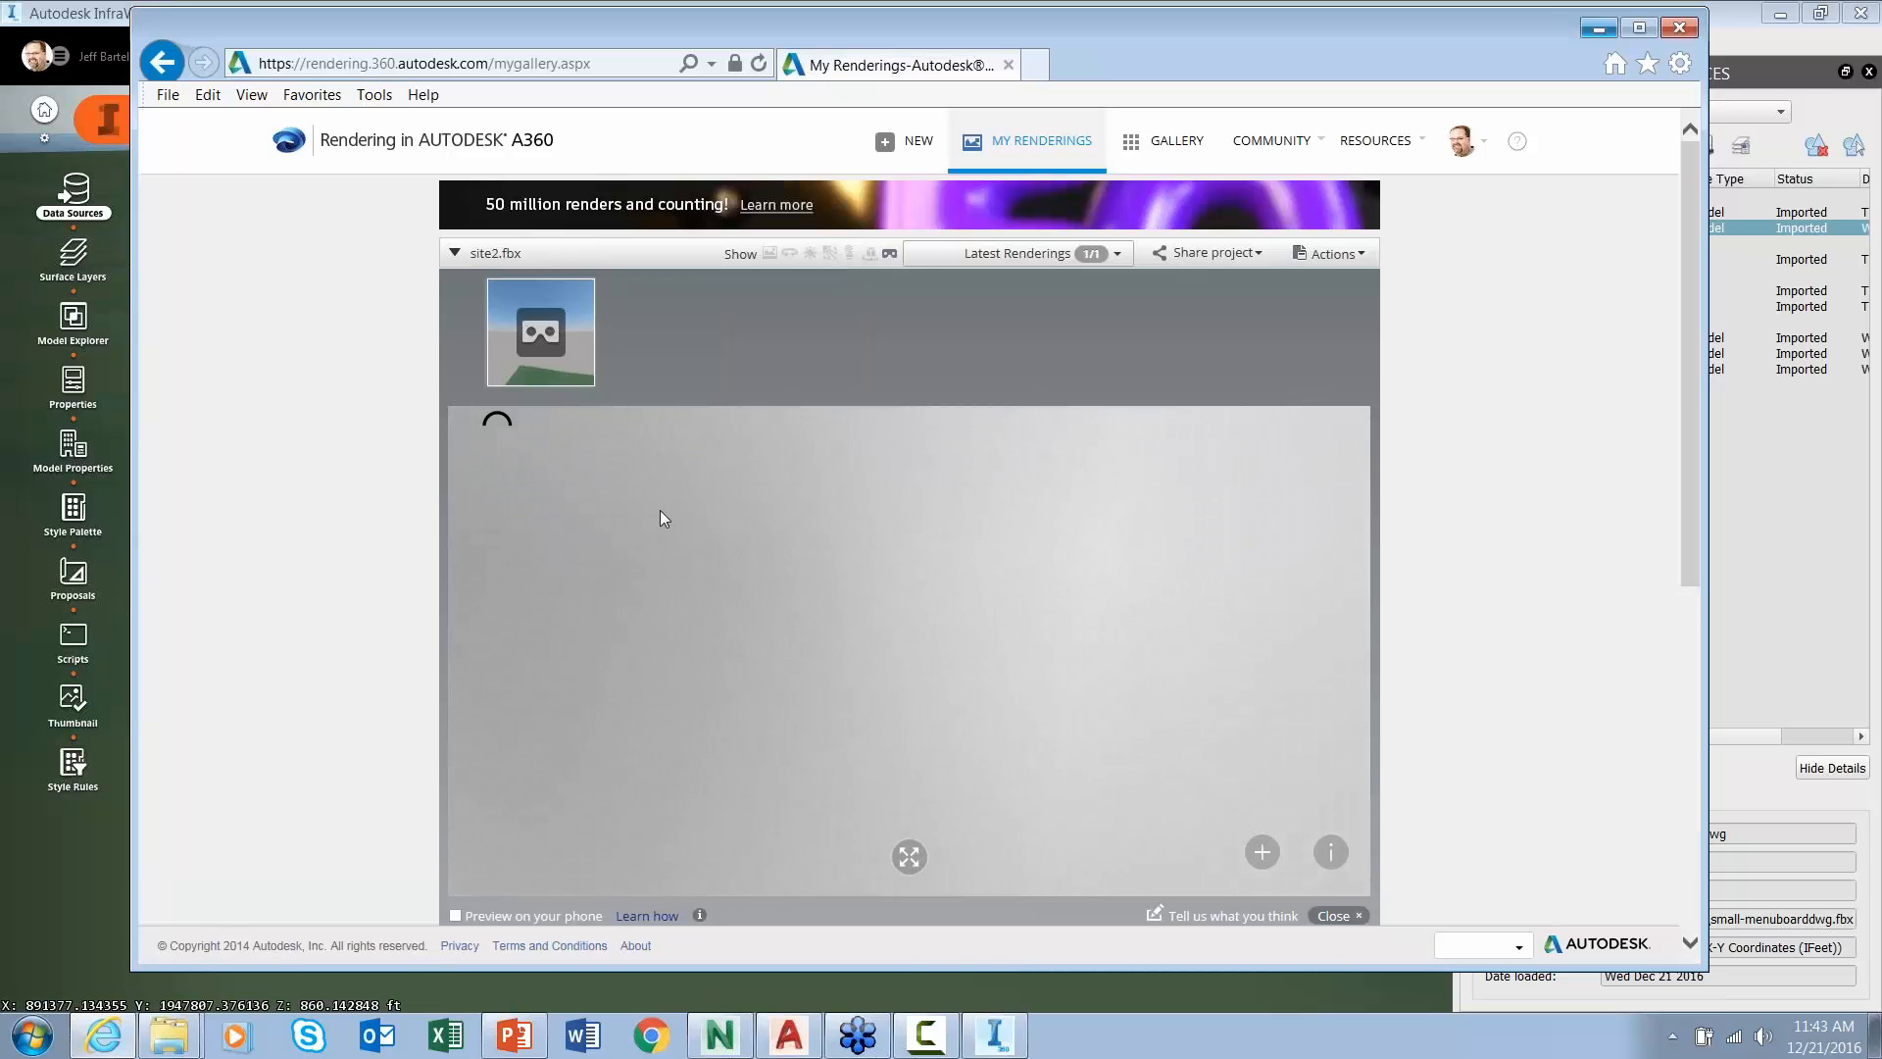
pyautogui.moveTo(547, 355)
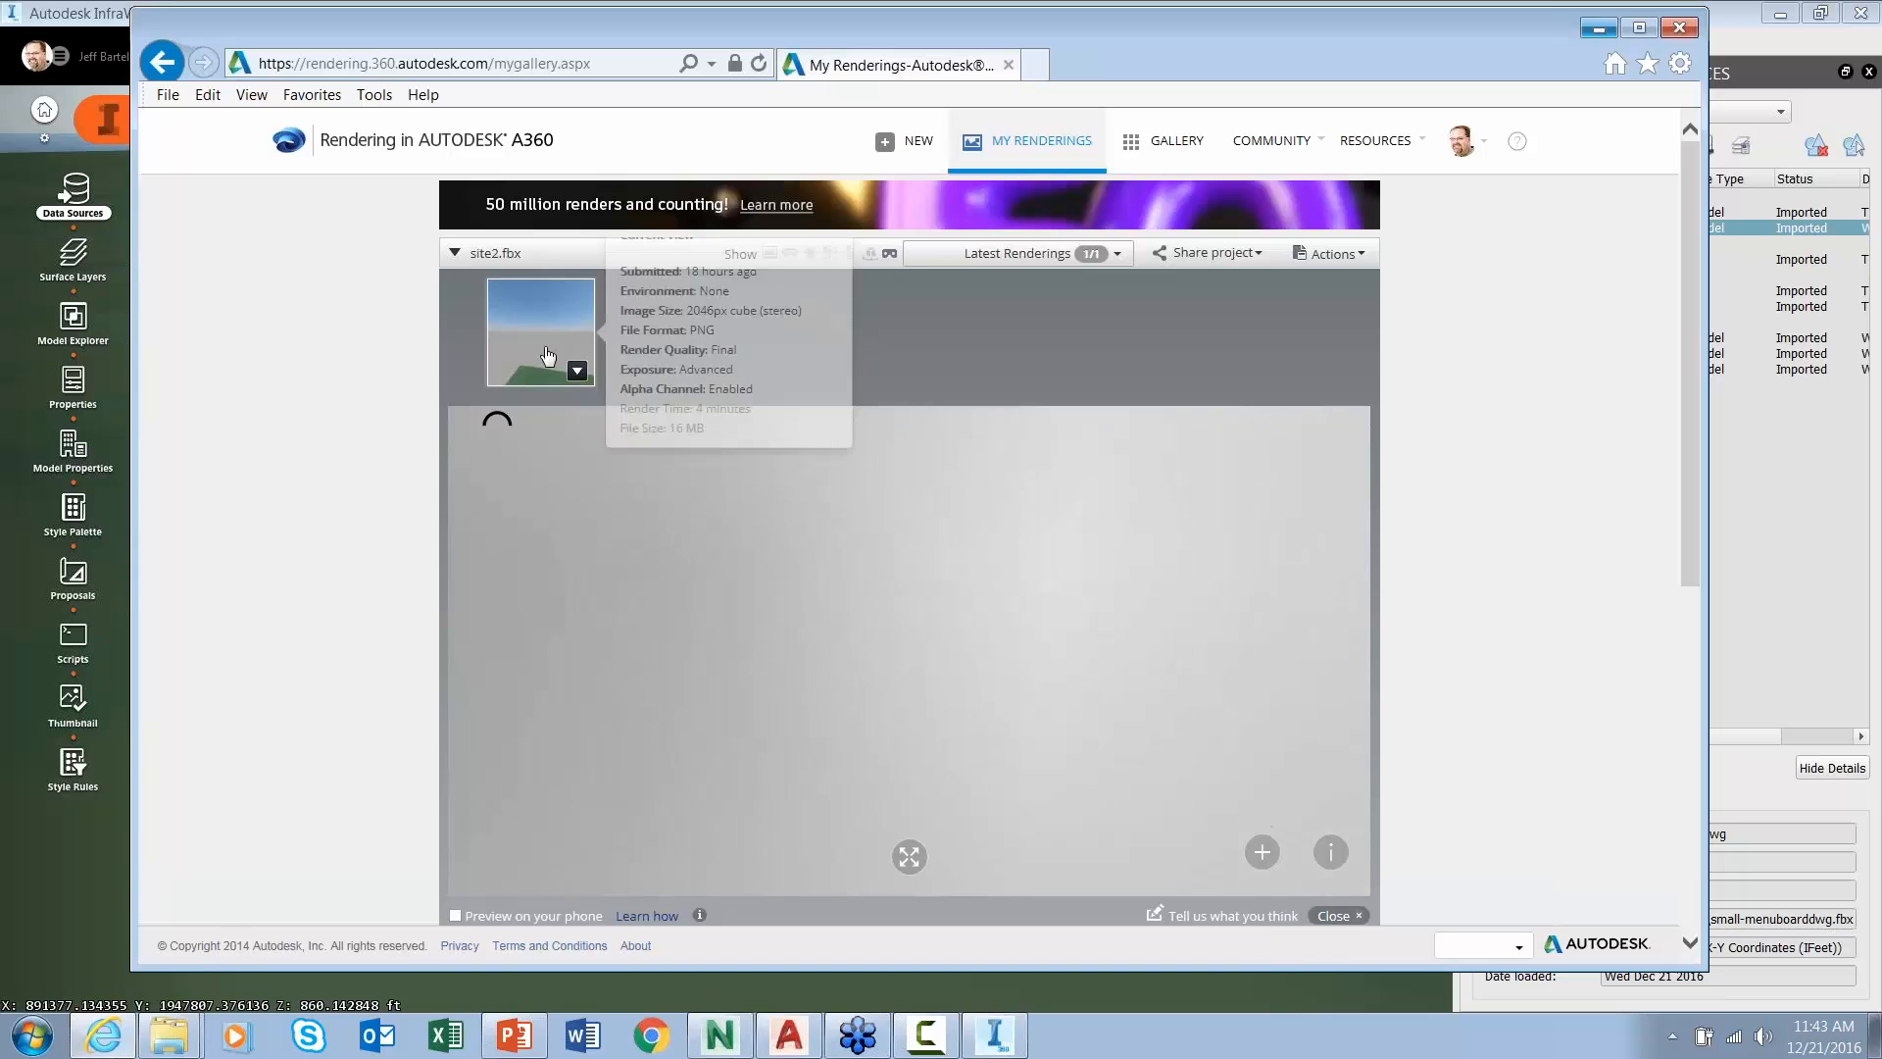
pyautogui.click(558, 345)
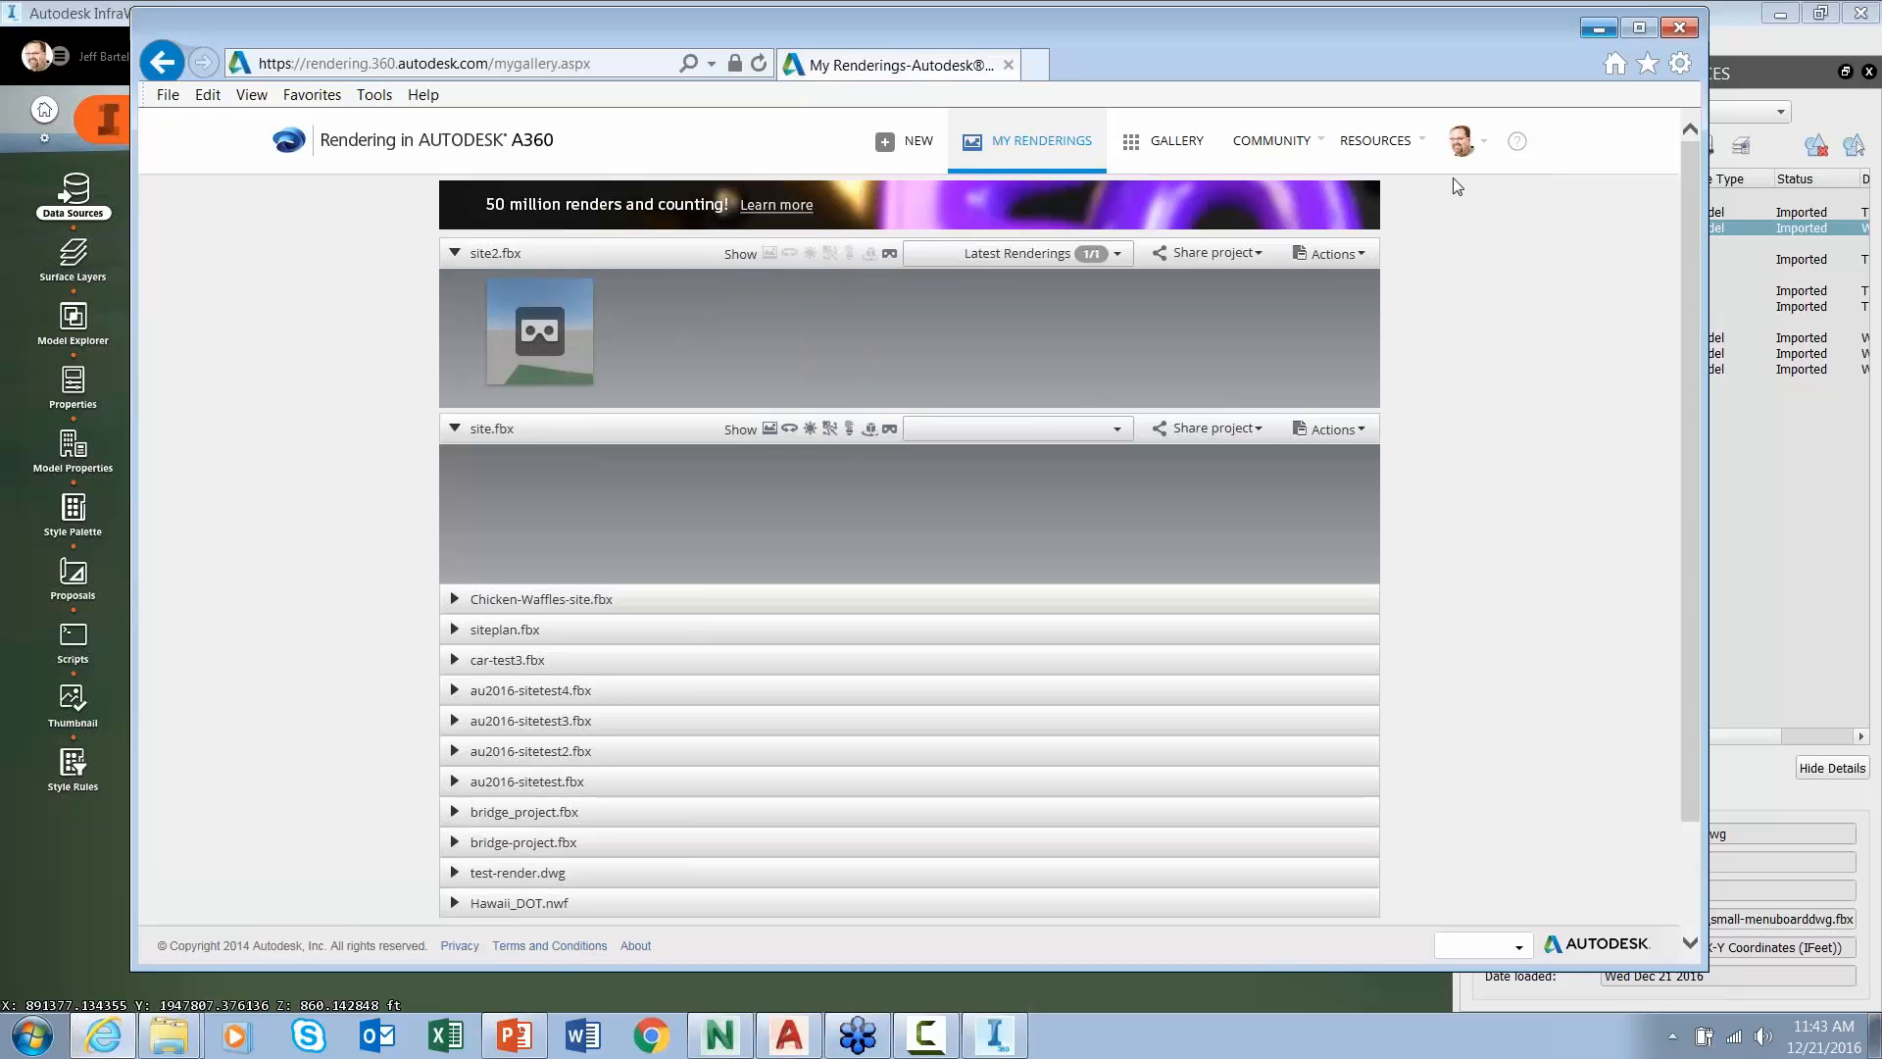
# - Close the A360 browser and return to the PowerPoint deck's slide show start options
pyautogui.click(1679, 28)
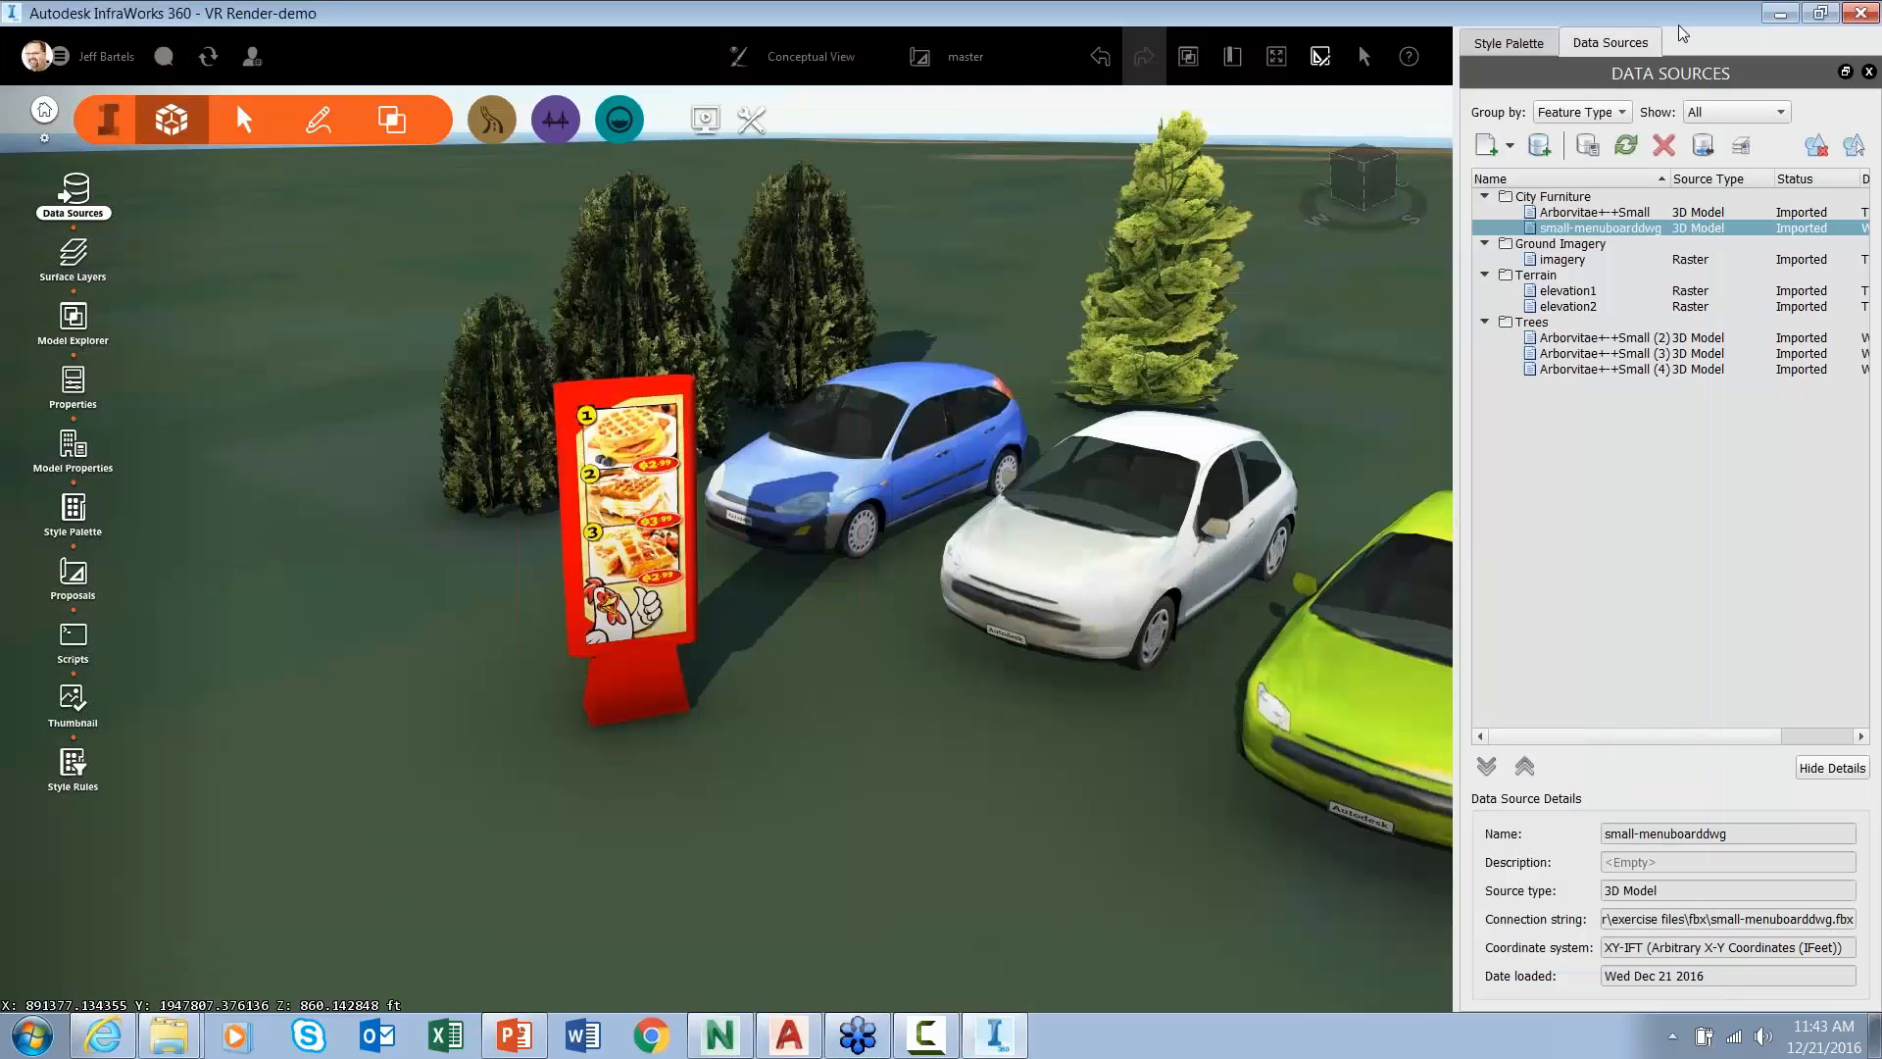
pyautogui.moveTo(786, 725); pyautogui.dragTo(819, 731)
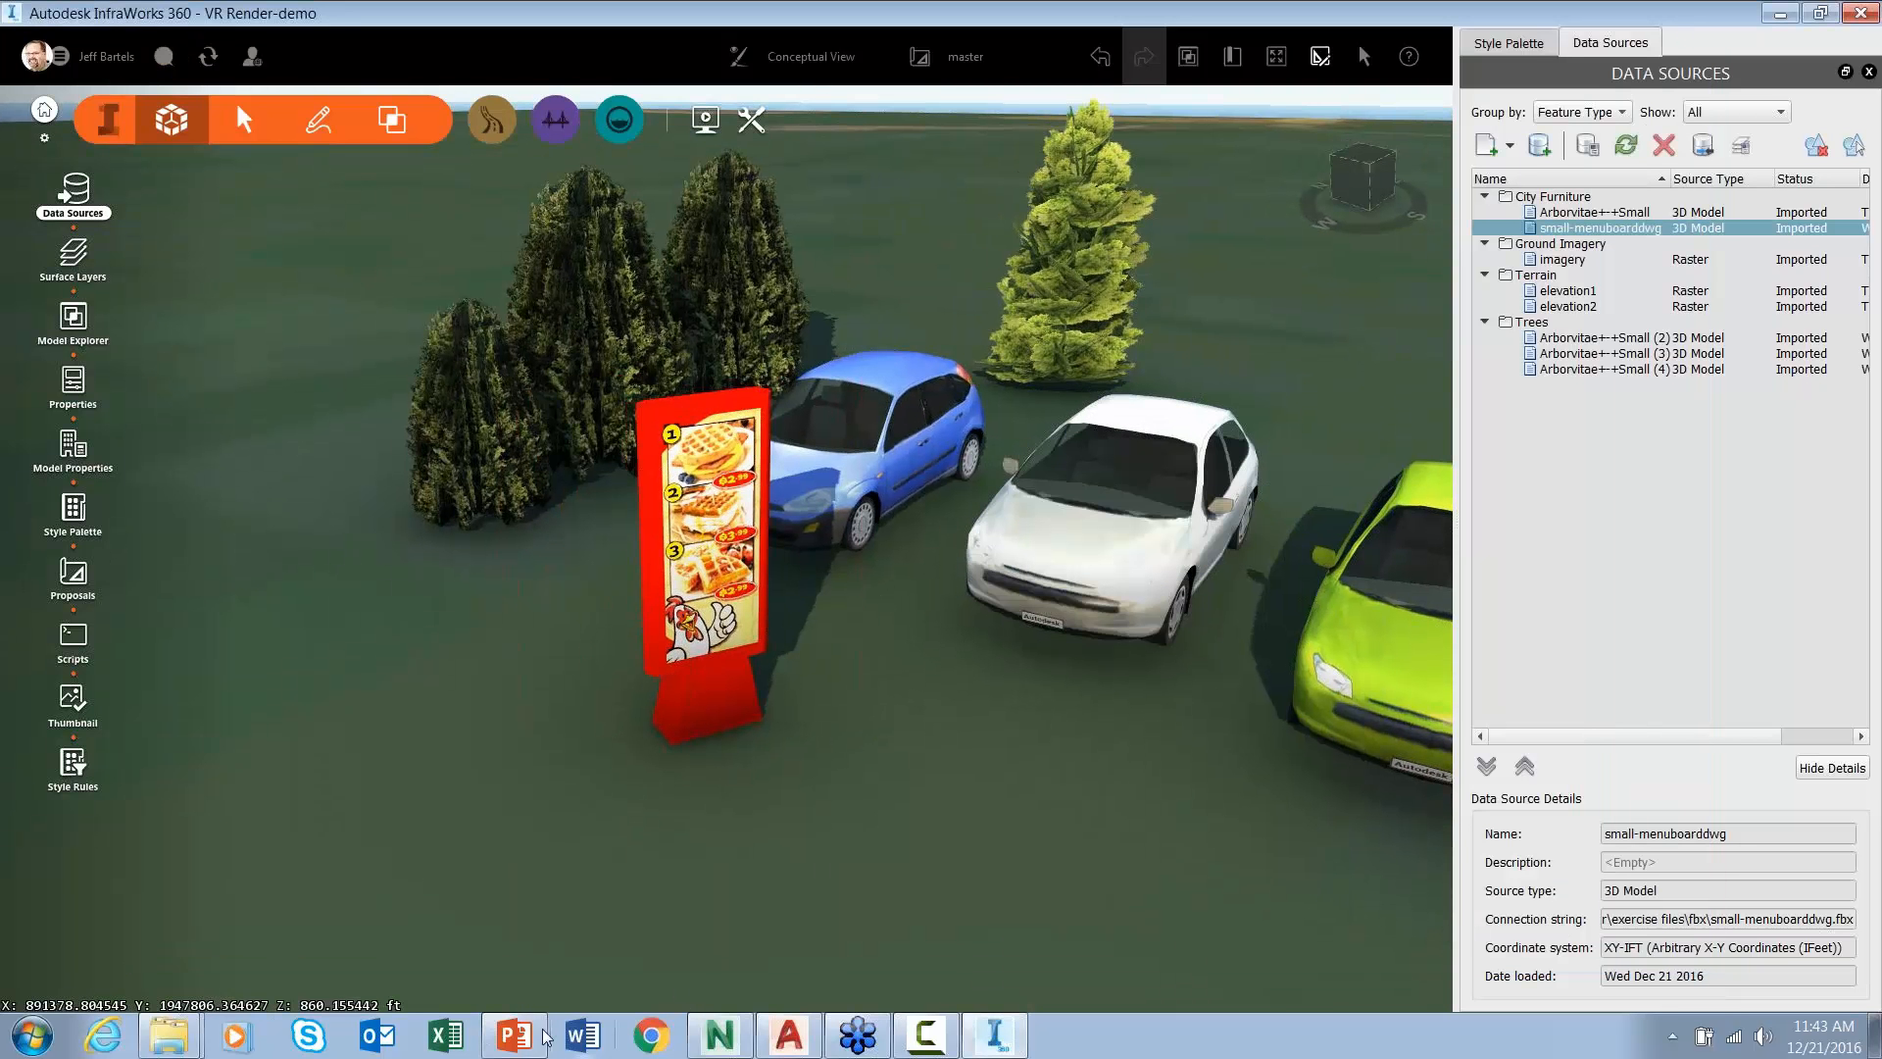
pyautogui.click(514, 1035)
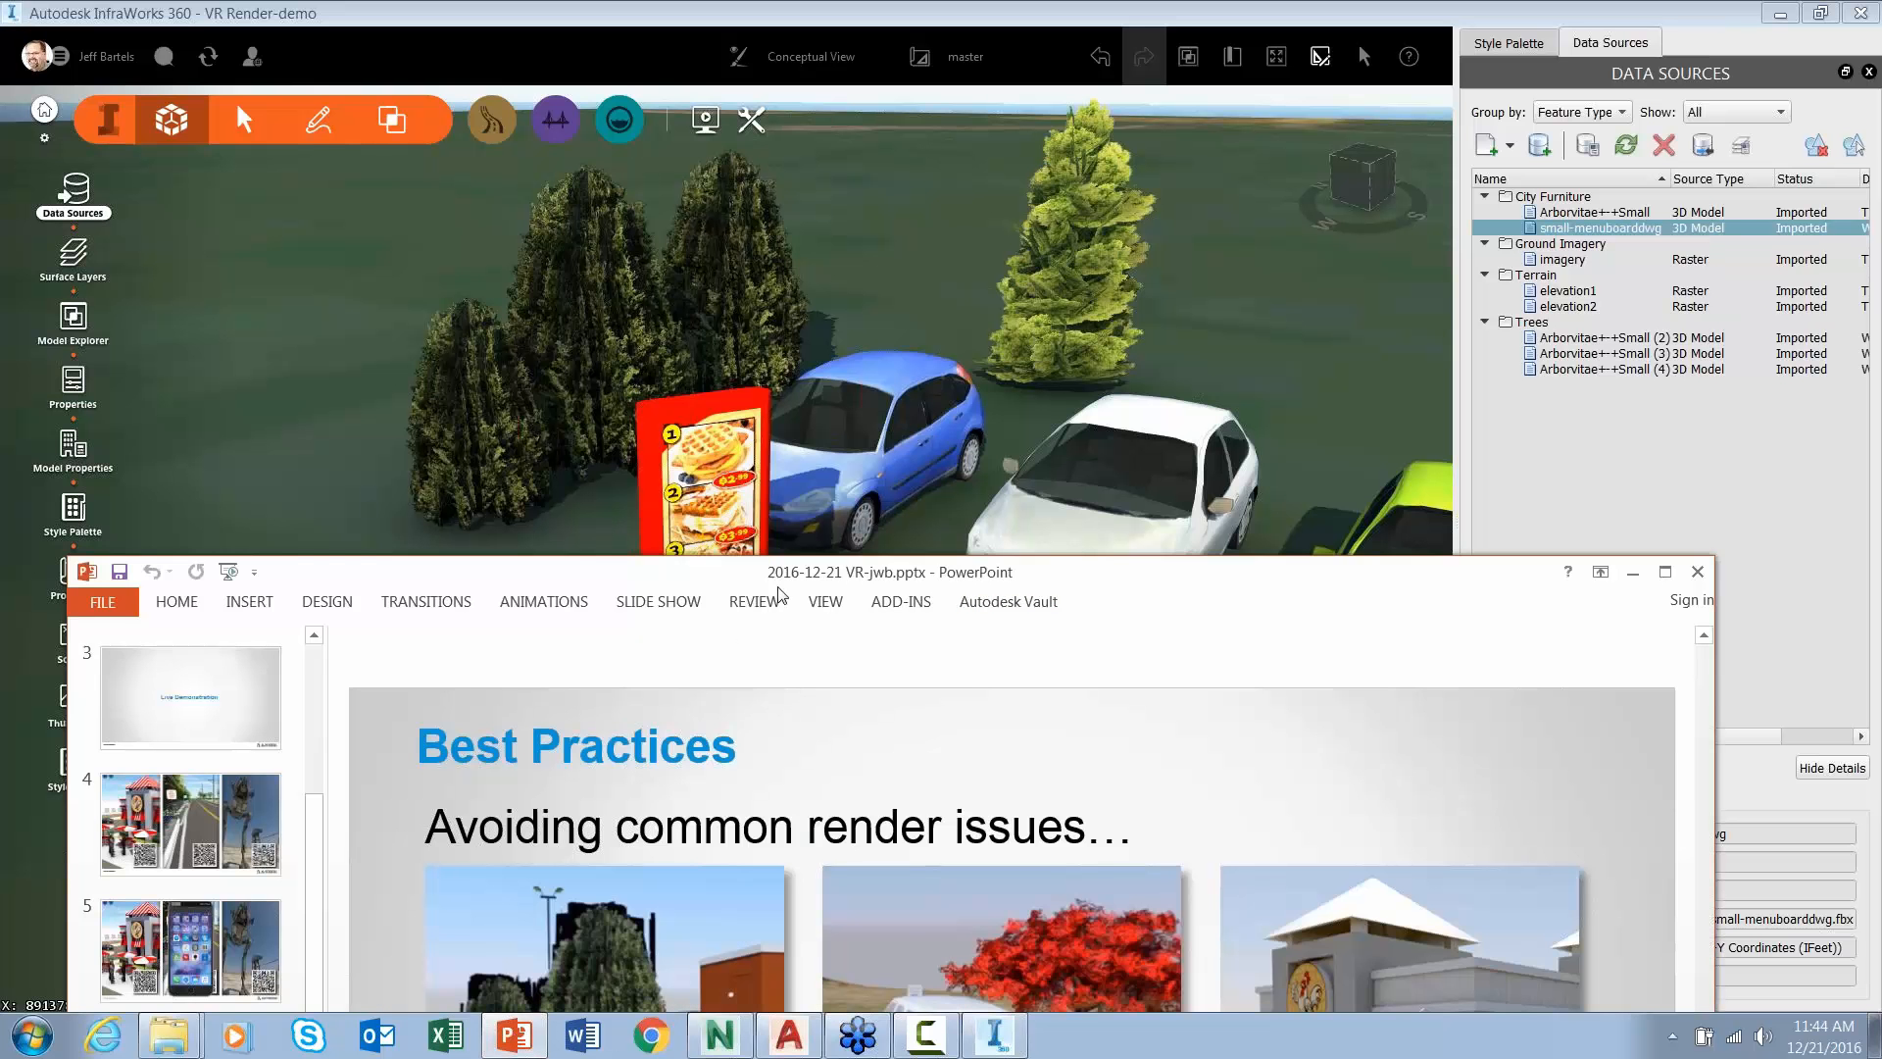
pyautogui.click(655, 601)
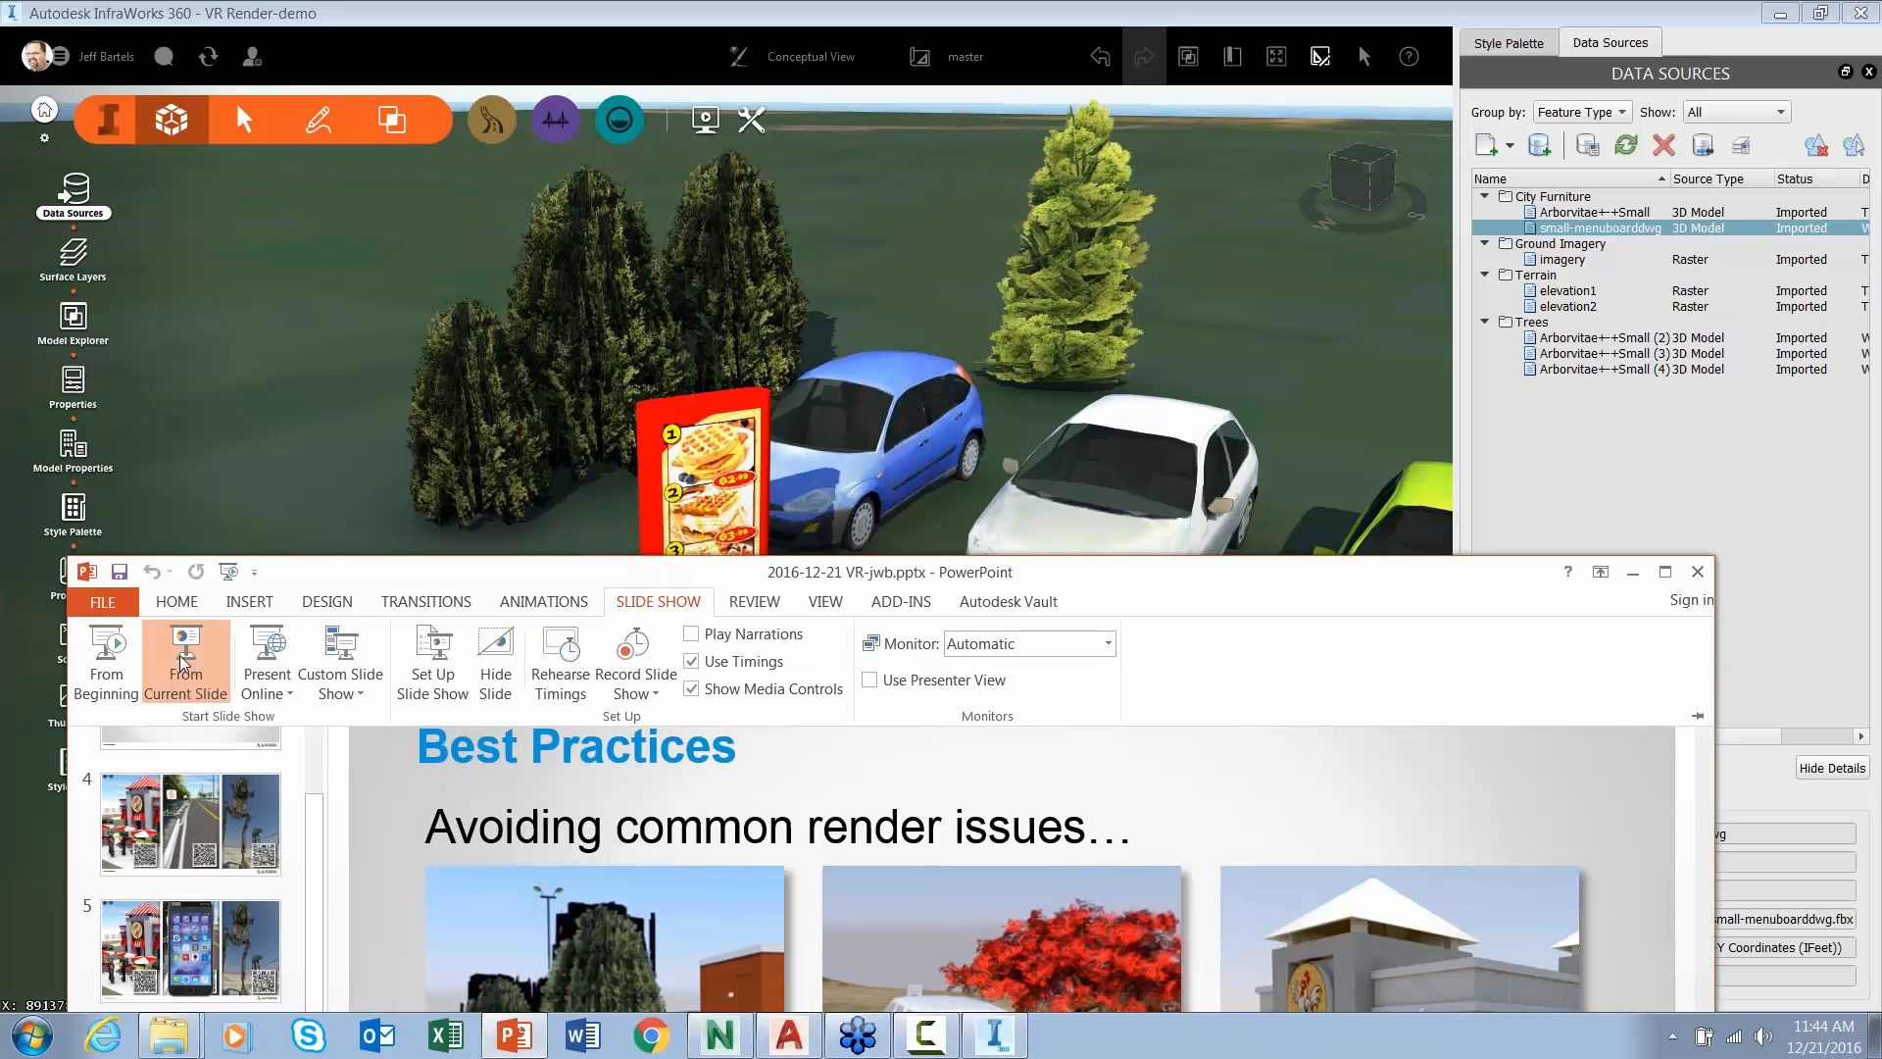